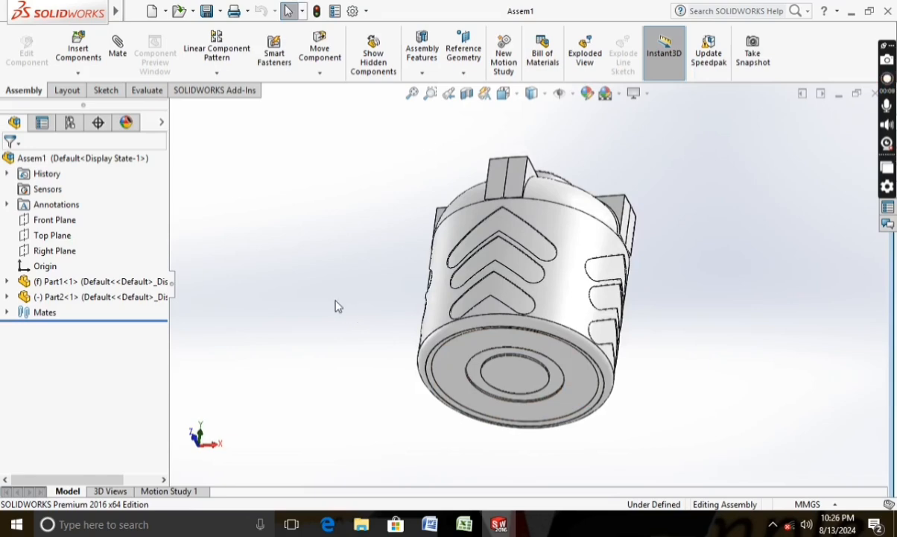
Look over the finished tank assembly and create a new part document
{"action": "middle_click_drag", "start_coordinate": [337, 306], "coordinate": [370, 359]}
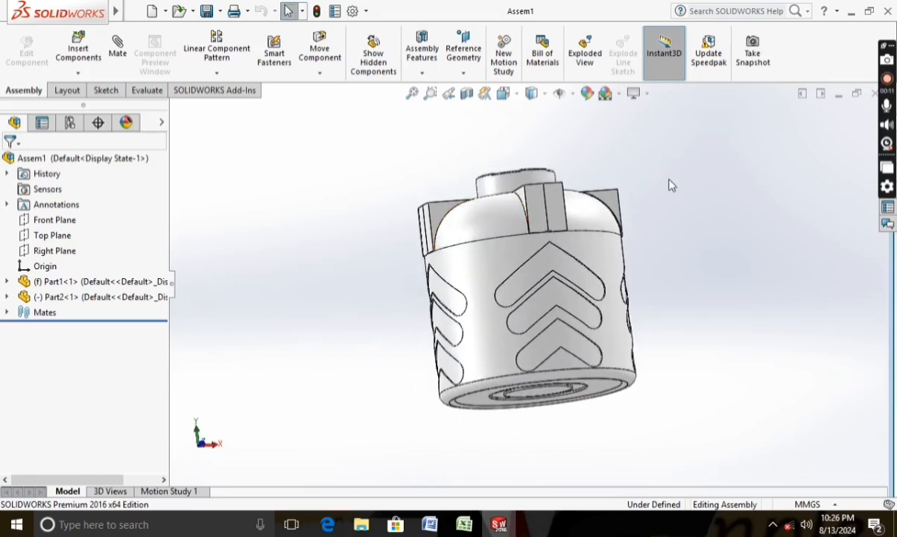
{"action": "middle_click_drag", "start_coordinate": [705, 237], "coordinate": [693, 314]}
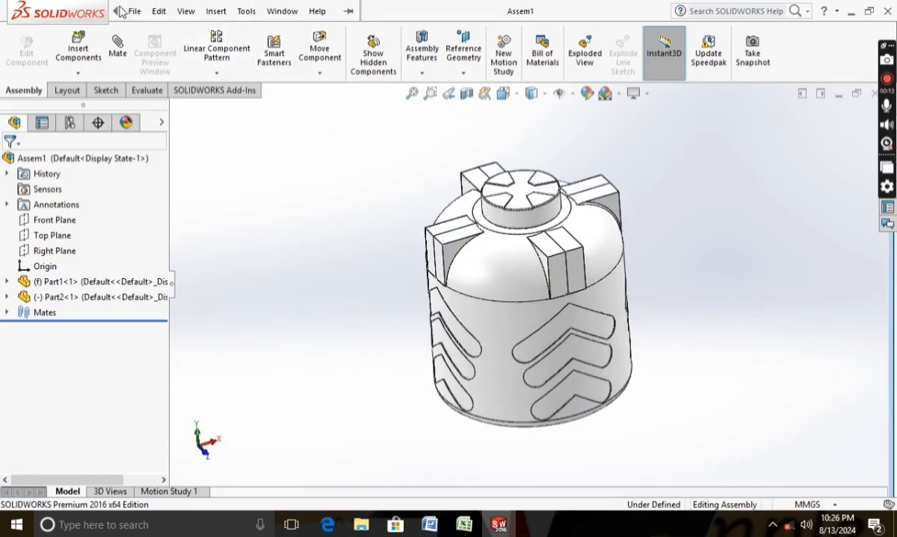
{"action": "left_click", "coordinate": [135, 11]}
{"action": "left_click", "coordinate": [157, 33]}
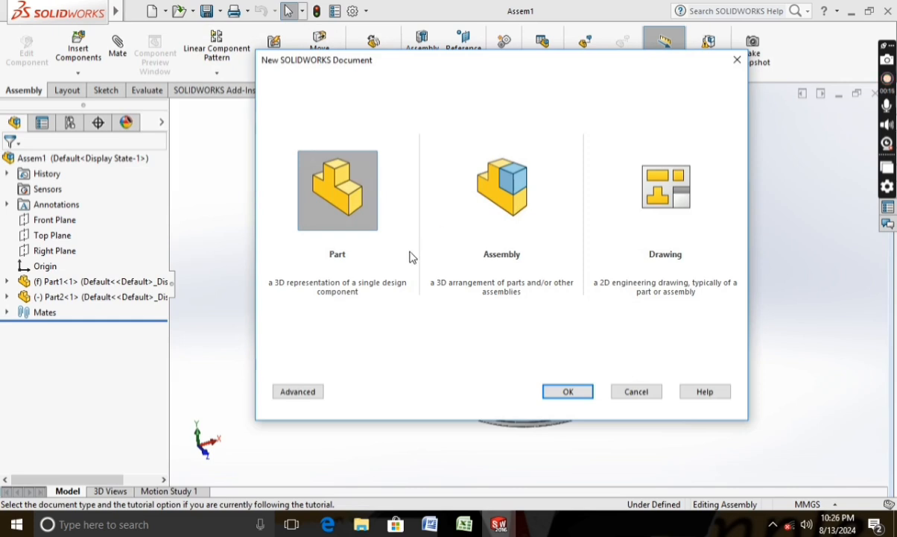
{"action": "left_click", "coordinate": [556, 393]}
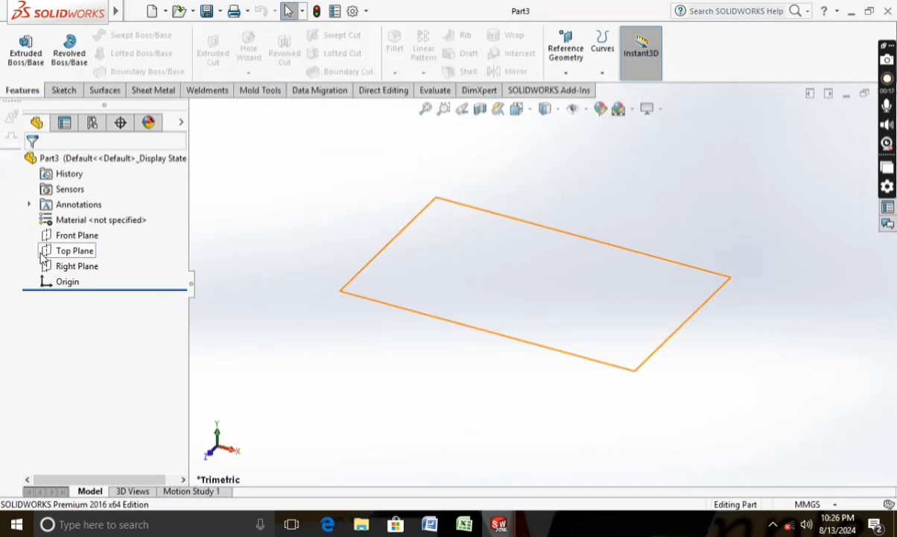
Start a sketch on the Front Plane with the view normal to it
{"action": "right_click", "coordinate": [88, 237]}
{"action": "left_click", "coordinate": [134, 222]}
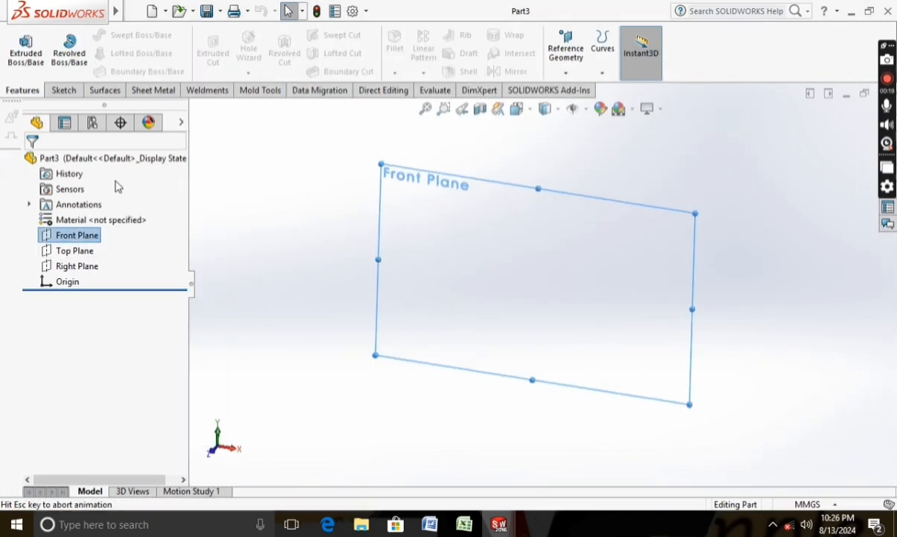
{"action": "left_click", "coordinate": [61, 90]}
{"action": "left_click", "coordinate": [20, 46]}
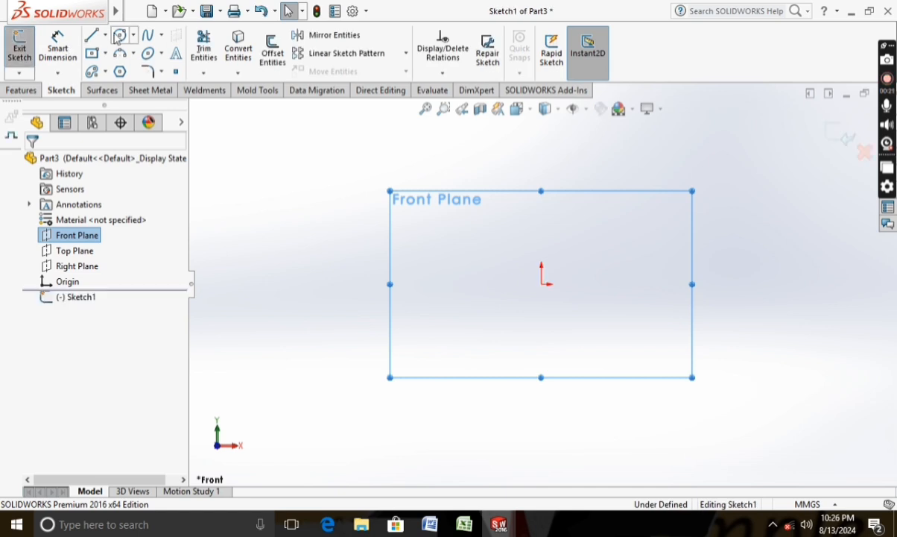
{"action": "left_click", "coordinate": [105, 35]}
{"action": "left_click", "coordinate": [131, 87]}
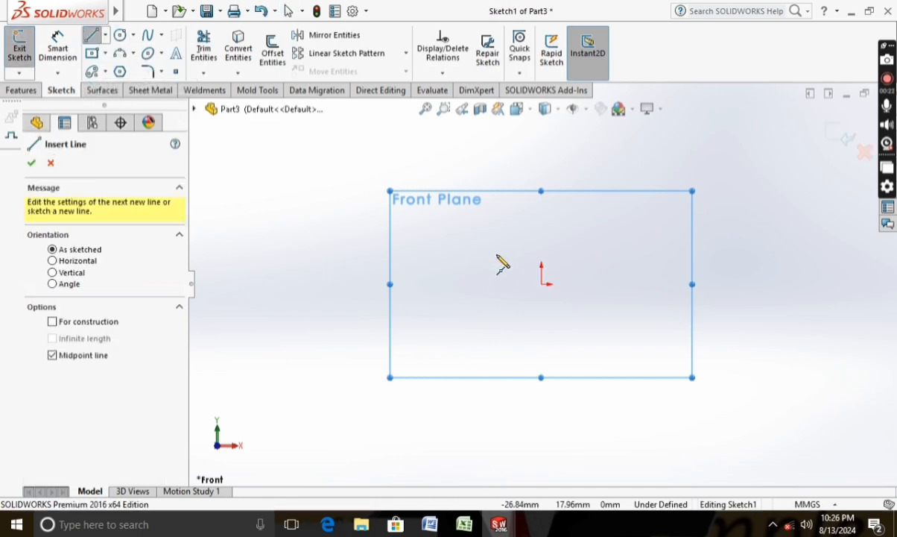
{"action": "left_click", "coordinate": [541, 284]}
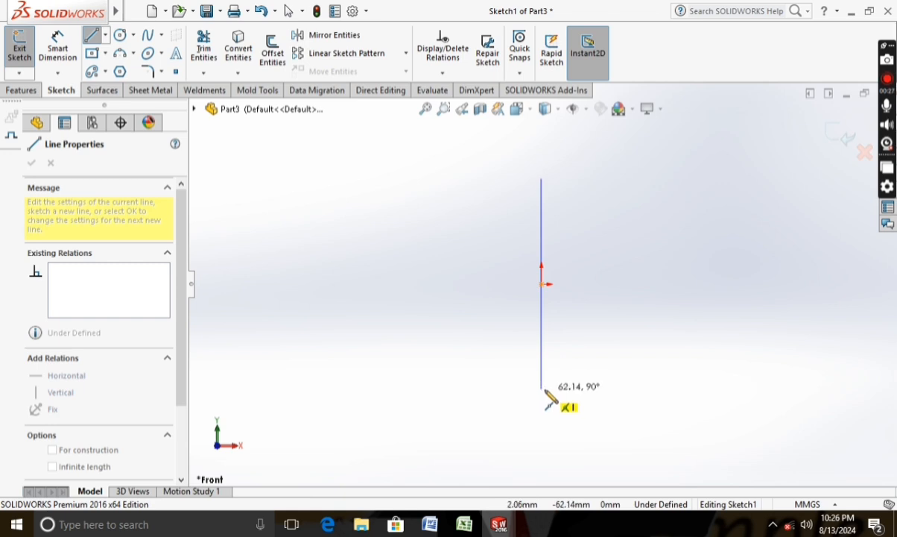
{"action": "left_click", "coordinate": [541, 402]}
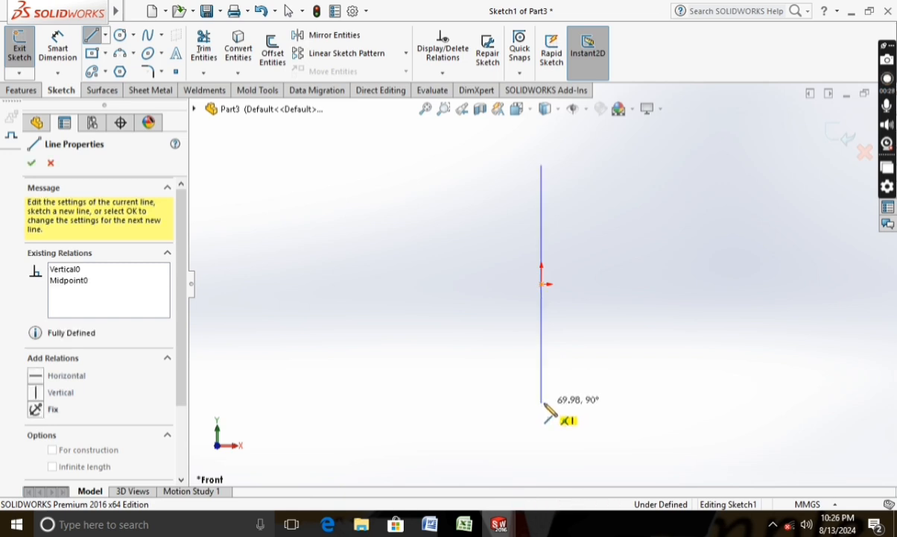
{"action": "left_click", "coordinate": [697, 408]}
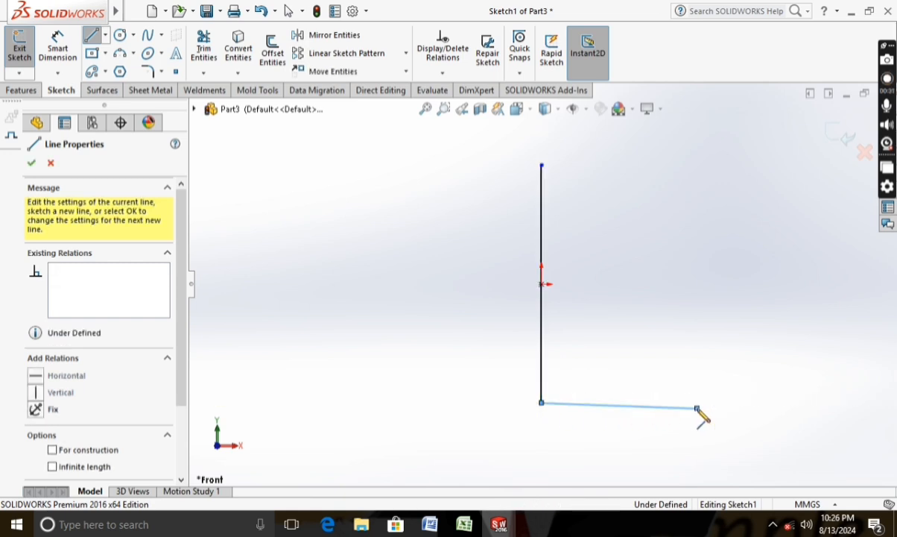
{"action": "key", "text": "Escape"}
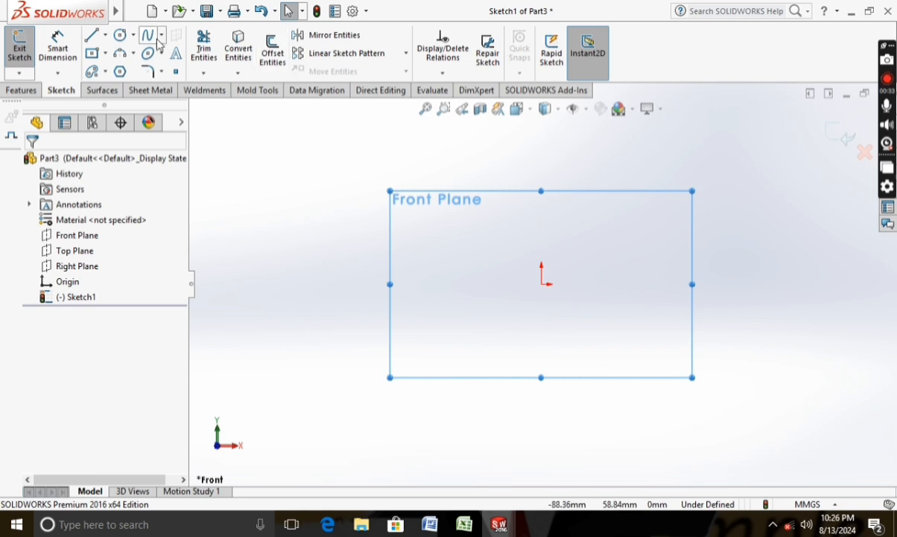
Sketch a rectangle from a vertical midpoint line about 152 mm long centred on the origin, closing it on the positive X side with three lines
{"action": "left_click", "coordinate": [105, 35]}
{"action": "left_click", "coordinate": [111, 84]}
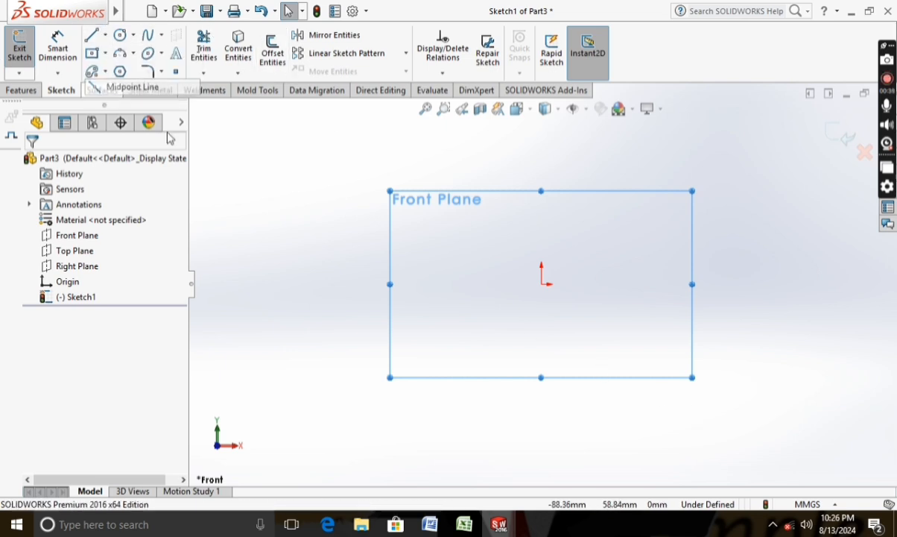
{"action": "left_click", "coordinate": [541, 283]}
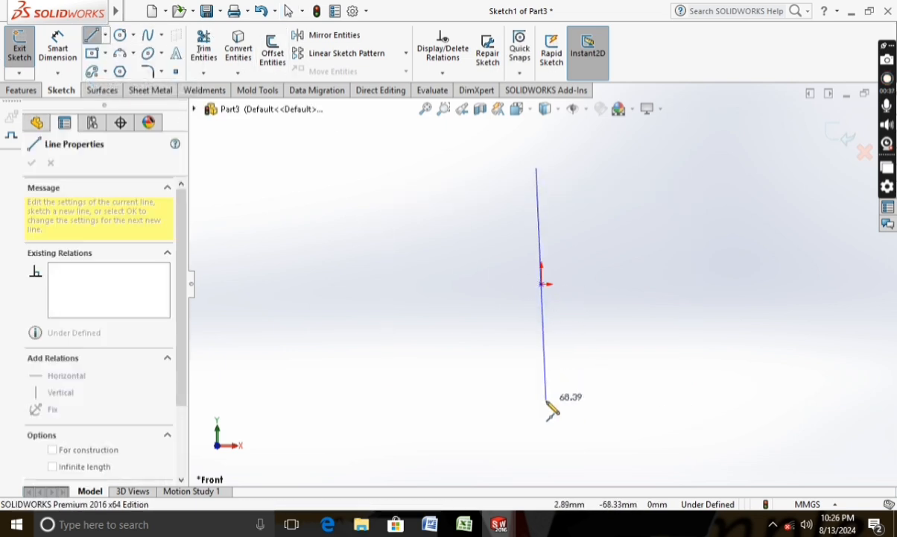
{"action": "left_click", "coordinate": [542, 412]}
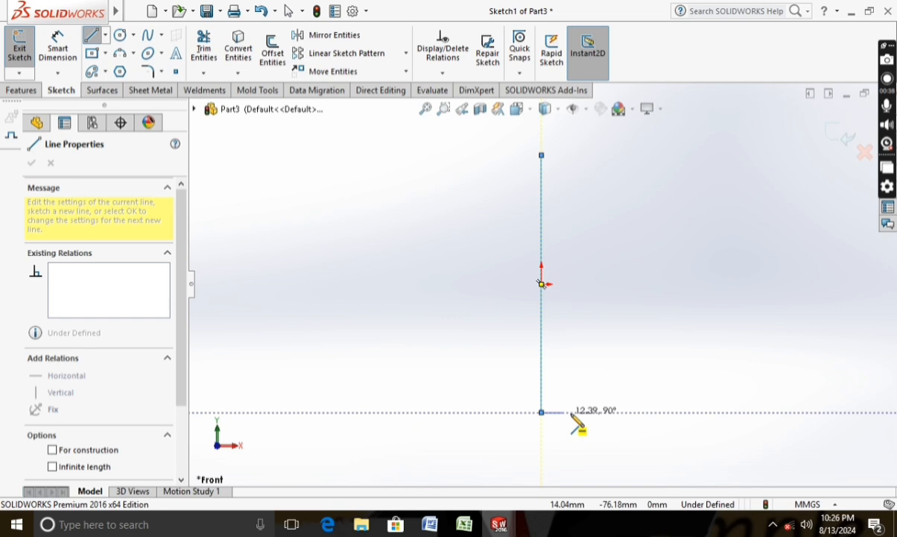
{"action": "left_click", "coordinate": [707, 412]}
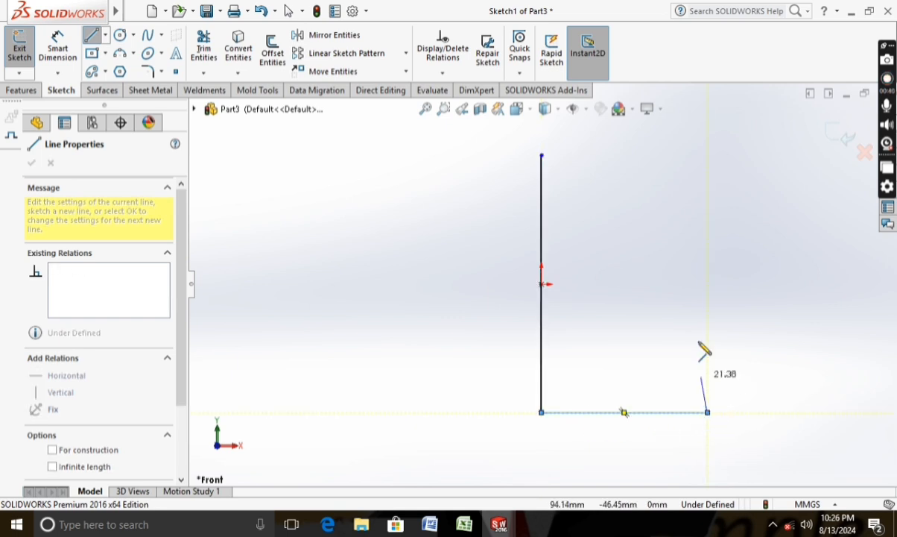
{"action": "left_click", "coordinate": [707, 155]}
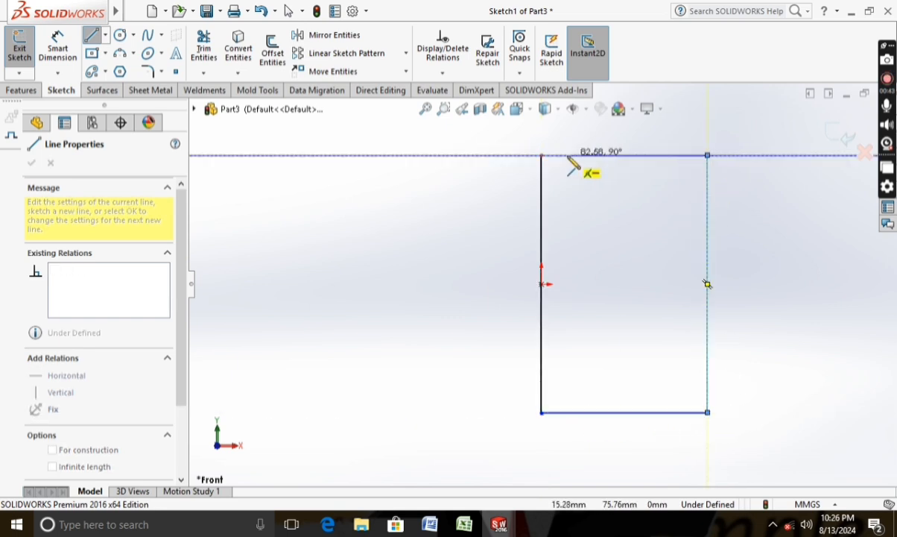
{"action": "left_click", "coordinate": [541, 155]}
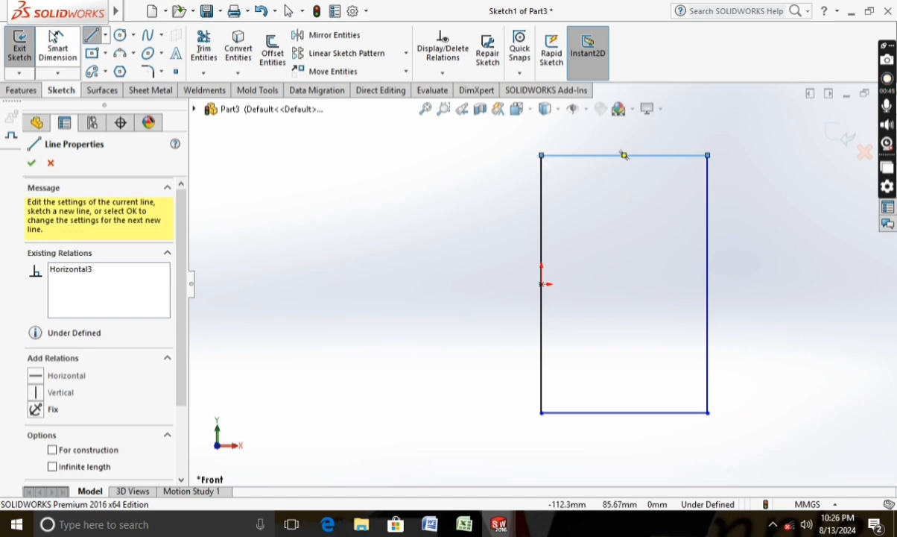
{"action": "key", "text": "Escape"}
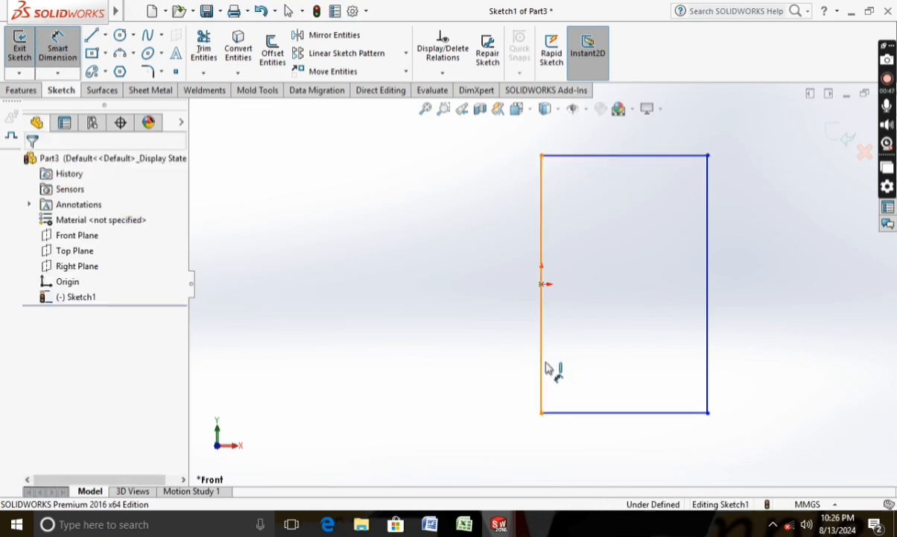
Dimension the rectangle's vertical line through the origin to 1000 mm and its bottom line to 500 mm
{"action": "left_click", "coordinate": [542, 366]}
{"action": "left_click", "coordinate": [511, 368]}
{"action": "type", "text": "1000"}
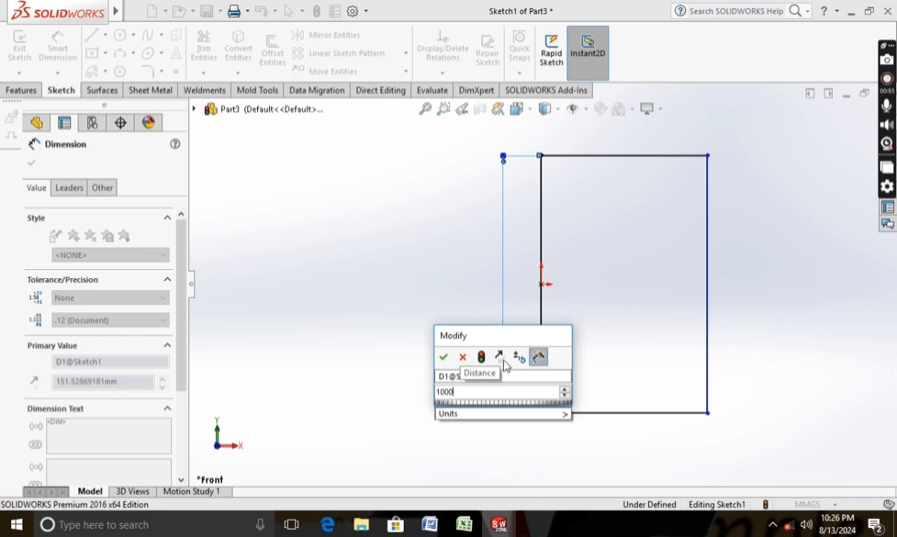
{"action": "key", "text": "Return"}
{"action": "left_click", "coordinate": [608, 413]}
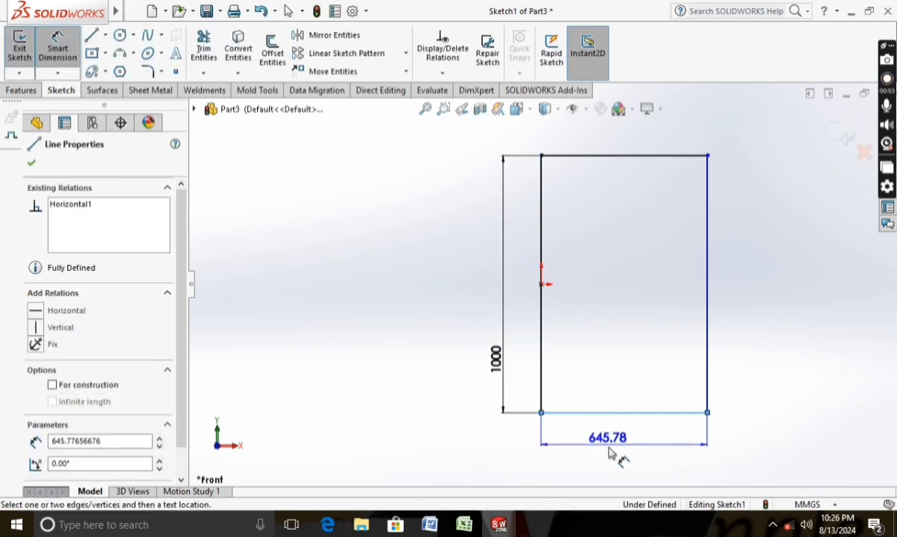
{"action": "left_click", "coordinate": [609, 454]}
{"action": "type", "text": "5"}
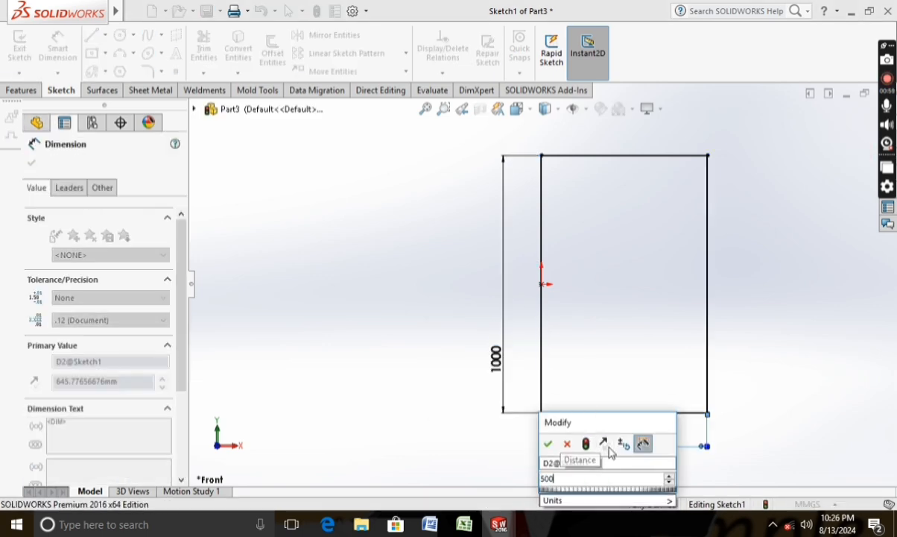
{"action": "type", "text": "00"}
{"action": "key", "text": "Return"}
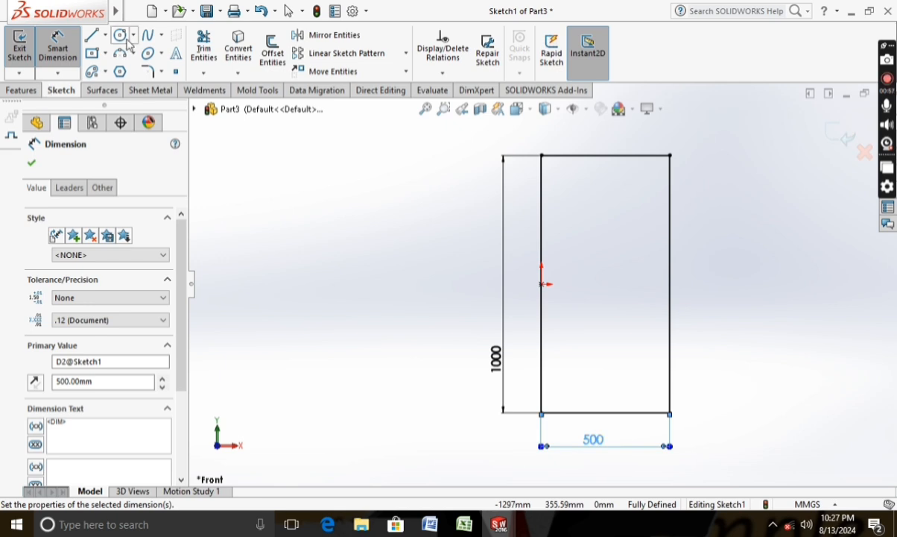
Round the profile's upper outer corner with a 250 mm sketch fillet
{"action": "left_click", "coordinate": [153, 74]}
{"action": "left_click", "coordinate": [617, 156]}
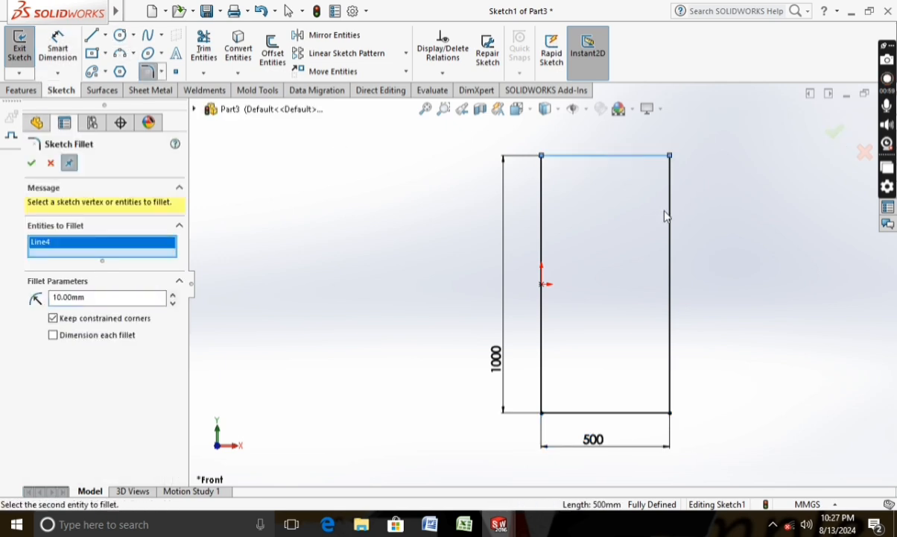
{"action": "left_click", "coordinate": [670, 220]}
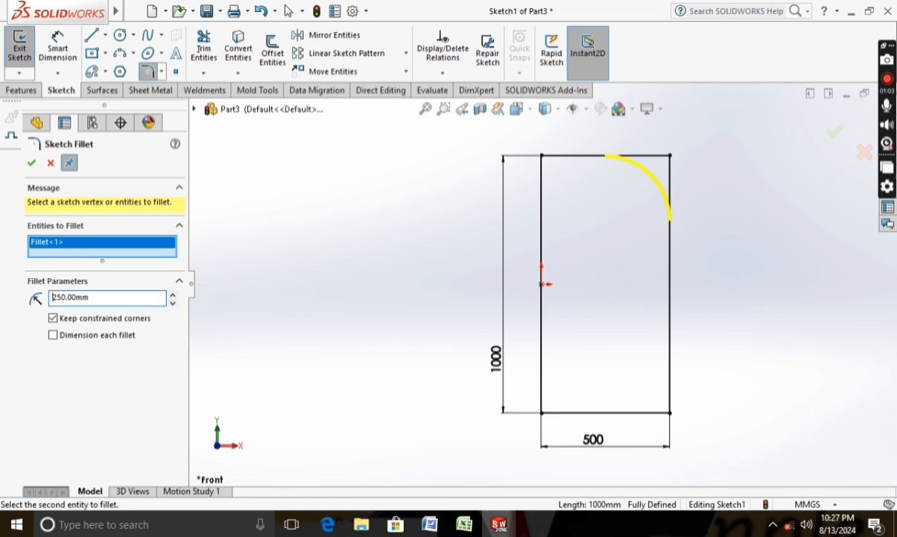
{"action": "left_click", "coordinate": [32, 164]}
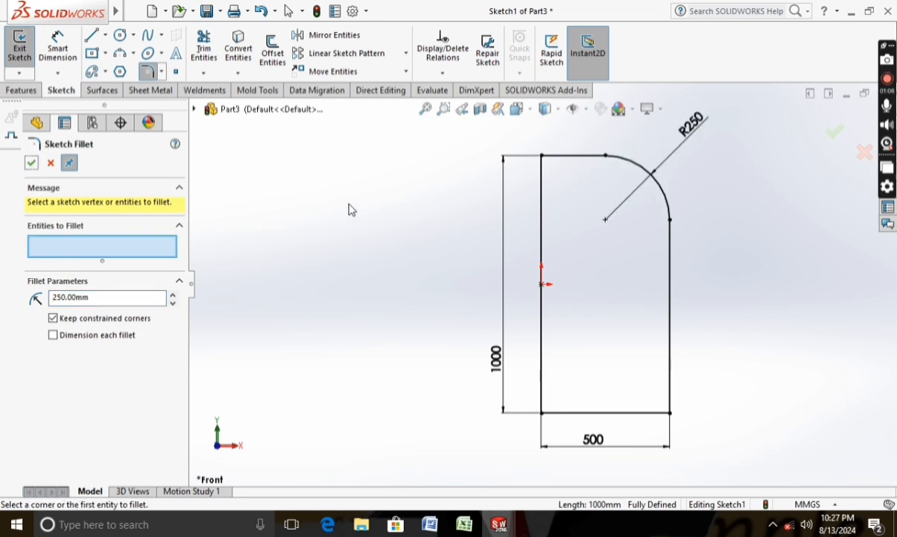
{"action": "left_click", "coordinate": [32, 163]}
Revolve the profile 360 degrees about the vertical line through the origin into a solid body
{"action": "left_click", "coordinate": [22, 90]}
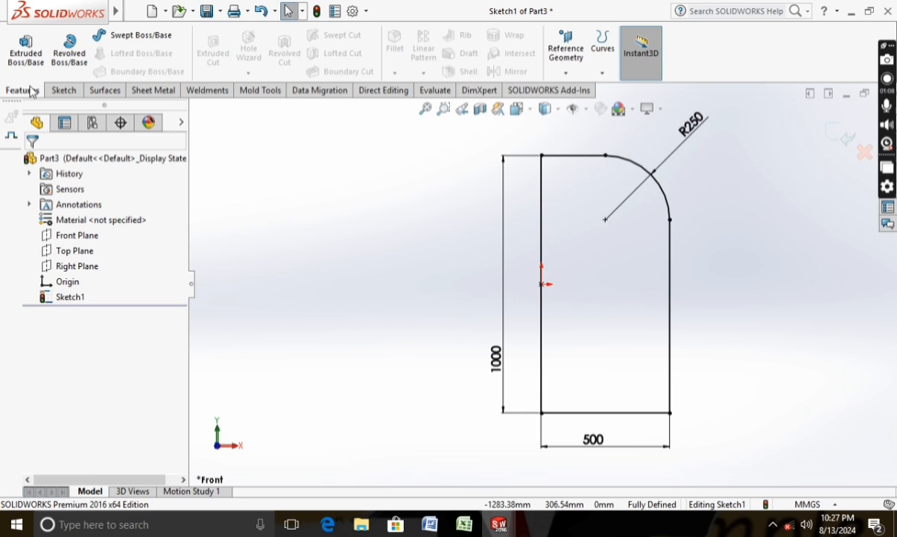
{"action": "left_click", "coordinate": [70, 49]}
{"action": "left_click", "coordinate": [492, 310]}
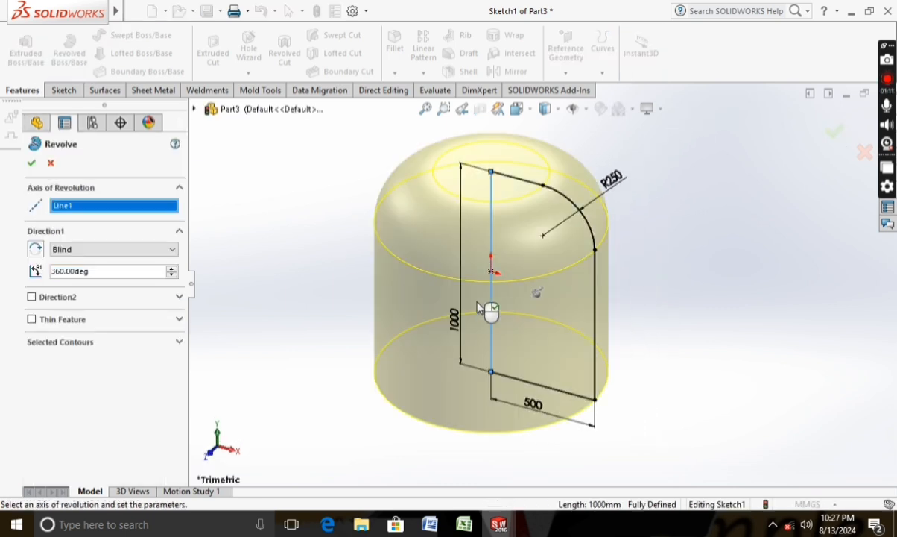
{"action": "left_click", "coordinate": [31, 162]}
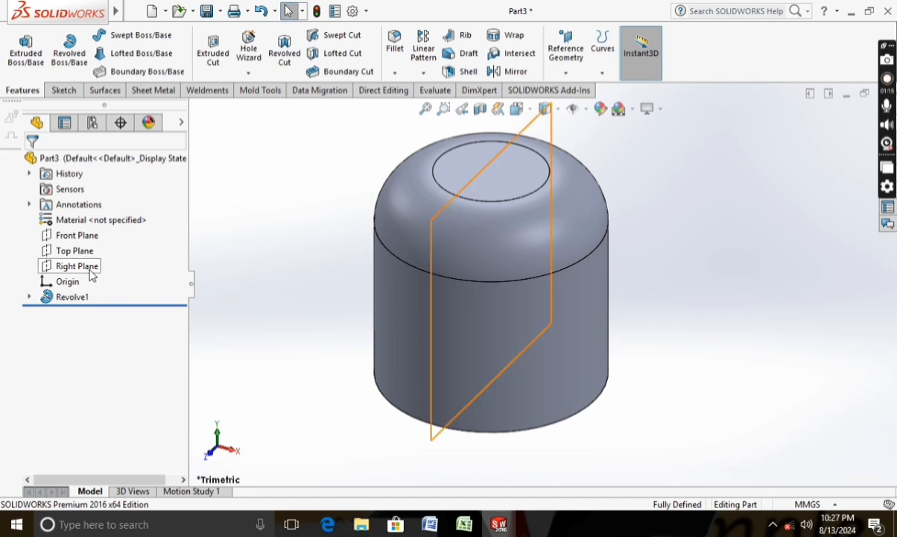
Start a Front Plane sketch and convert the dome's lower circular edge and its curved silhouette edge on the positive X side into sketch entities
{"action": "right_click", "coordinate": [87, 240]}
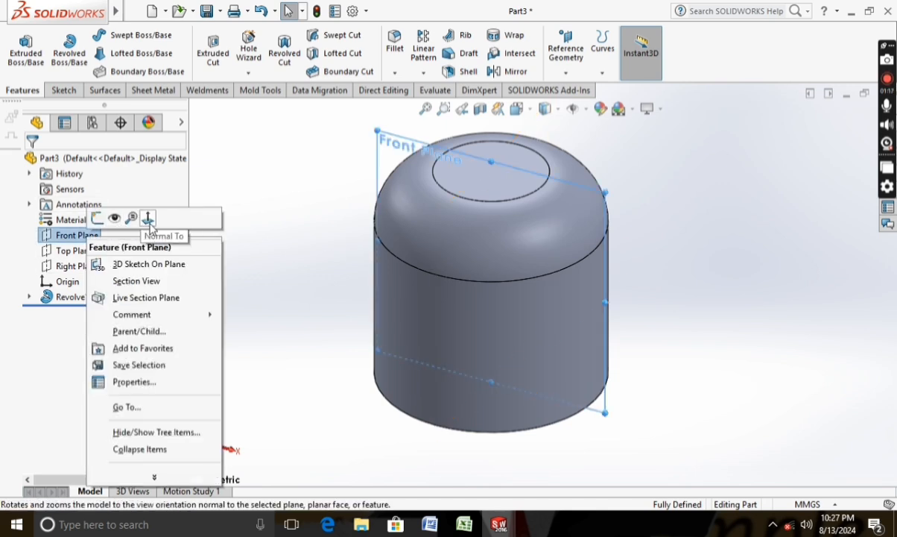
{"action": "left_click", "coordinate": [142, 217]}
{"action": "left_click", "coordinate": [61, 91]}
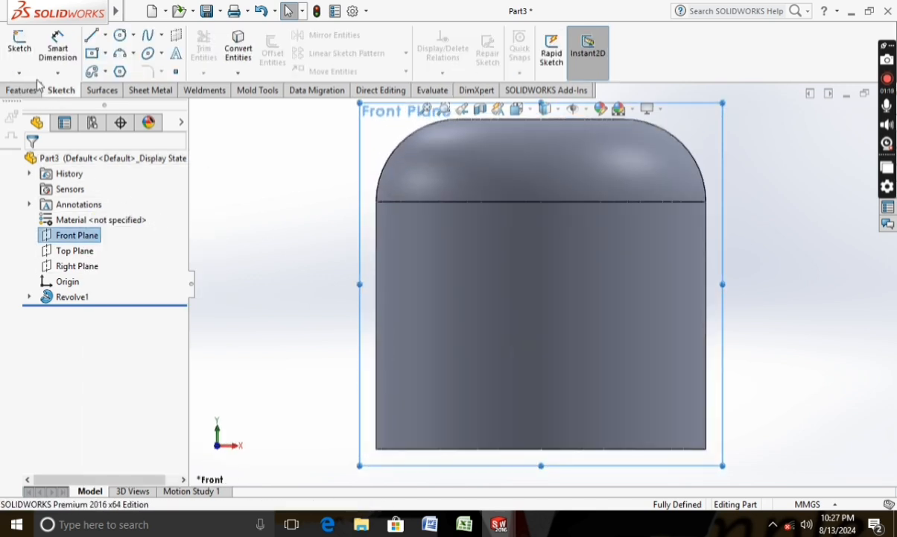
{"action": "left_click", "coordinate": [20, 49]}
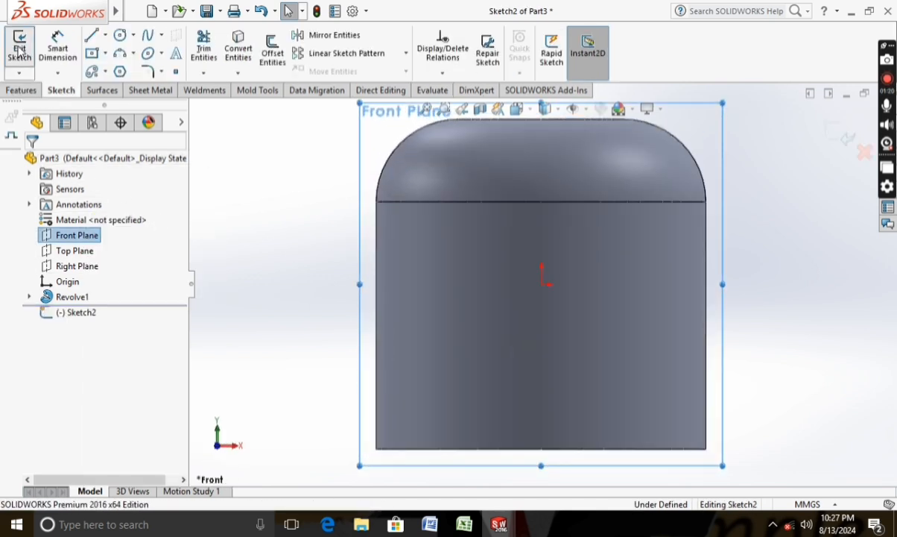
{"action": "left_click", "coordinate": [244, 58]}
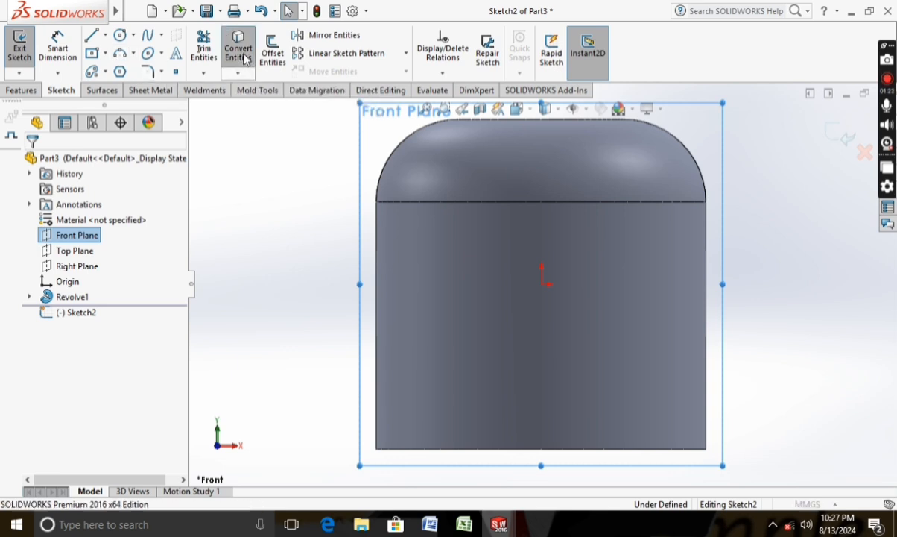
{"action": "left_click", "coordinate": [540, 204]}
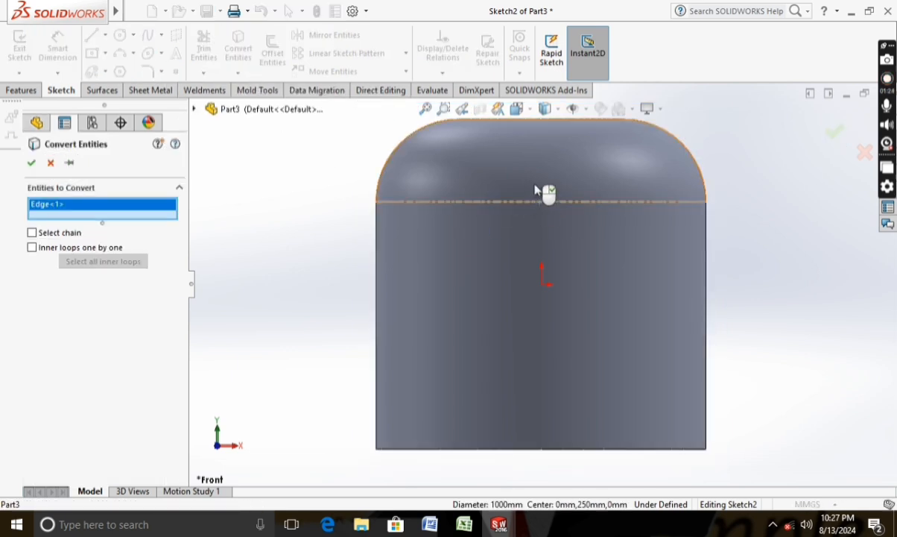
{"action": "left_click", "coordinate": [703, 181]}
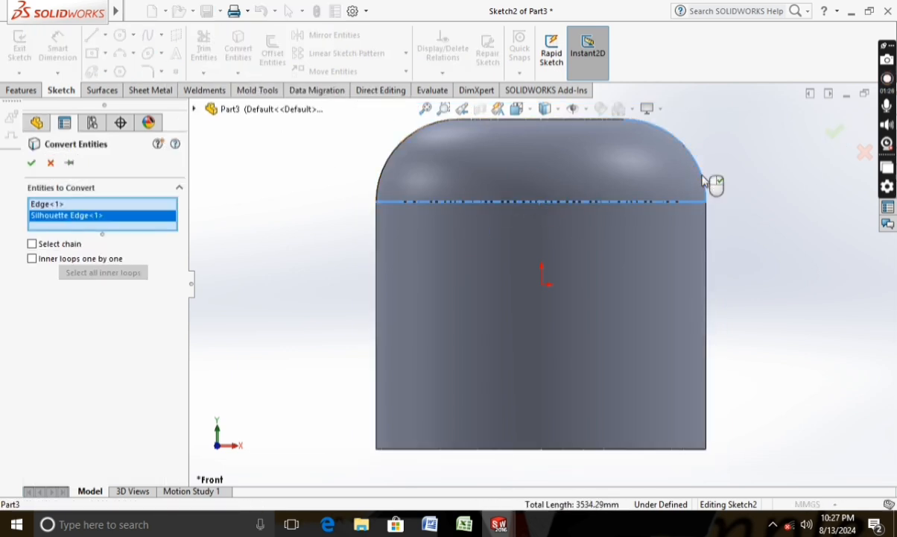
{"action": "left_click", "coordinate": [31, 164]}
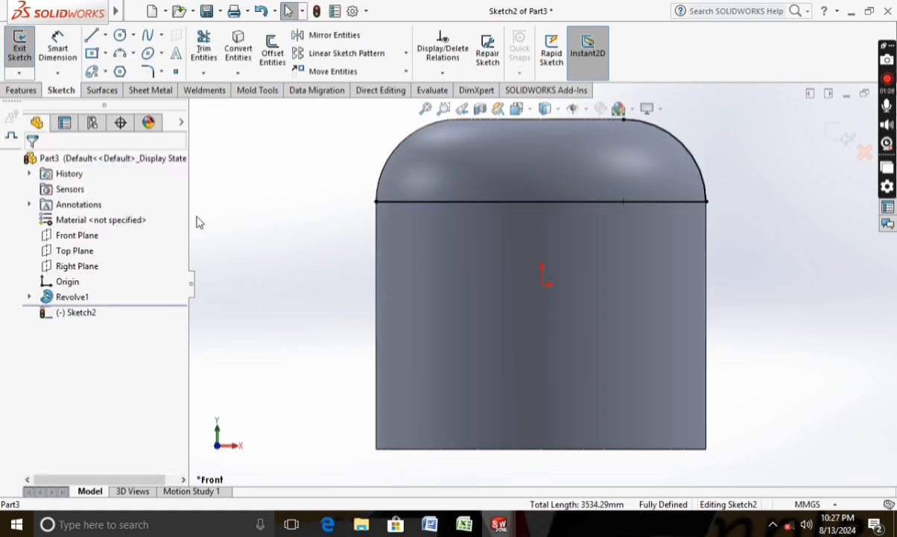
Offset the converted dome arc 50 mm inward with the direction reversed
{"action": "left_click", "coordinate": [272, 54]}
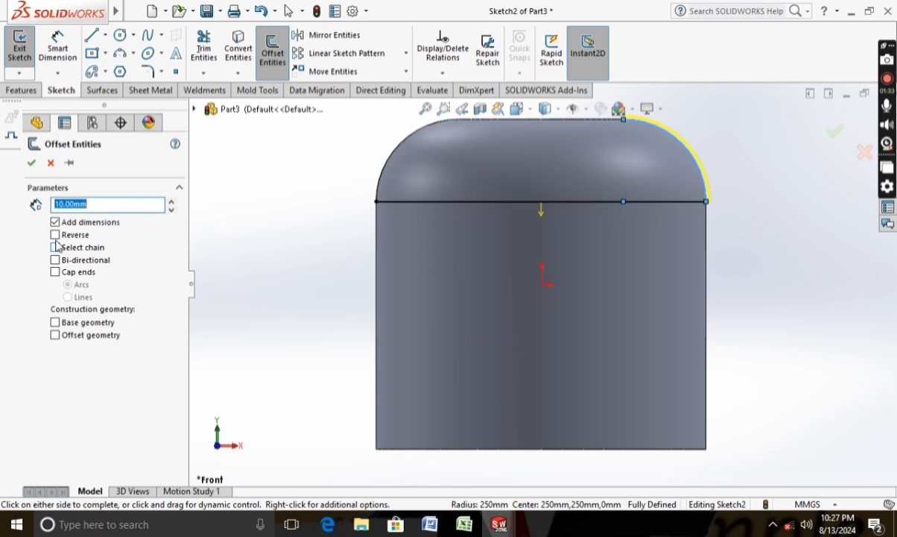
{"action": "left_click", "coordinate": [171, 202]}
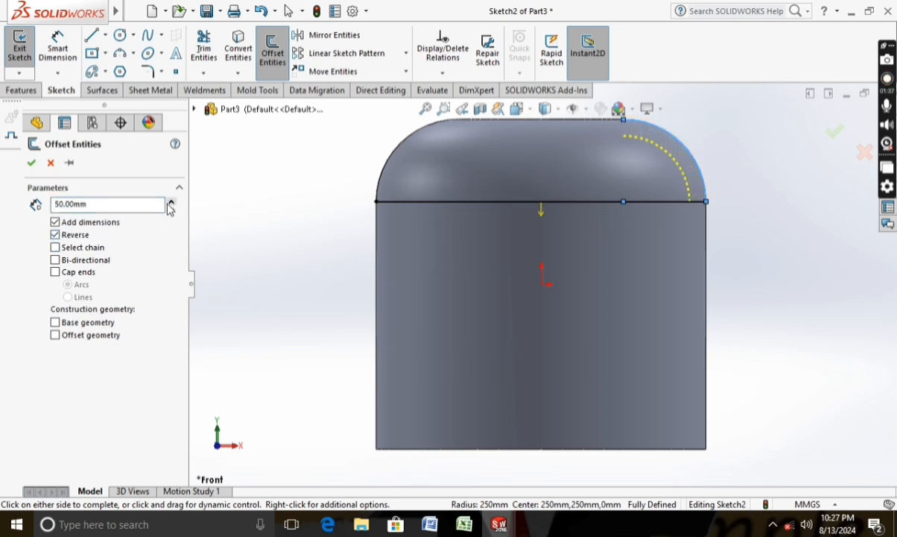
{"action": "left_click", "coordinate": [30, 162]}
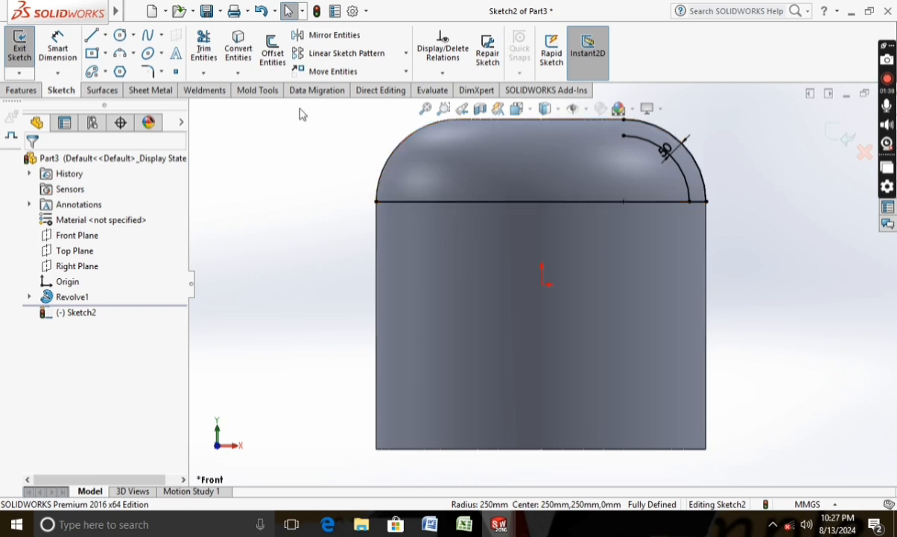
Draw a vertical line joining the arcs' upper ends, and a horizontal and a vertical line forming a square corner outside the dome arc
{"action": "left_click", "coordinate": [91, 36]}
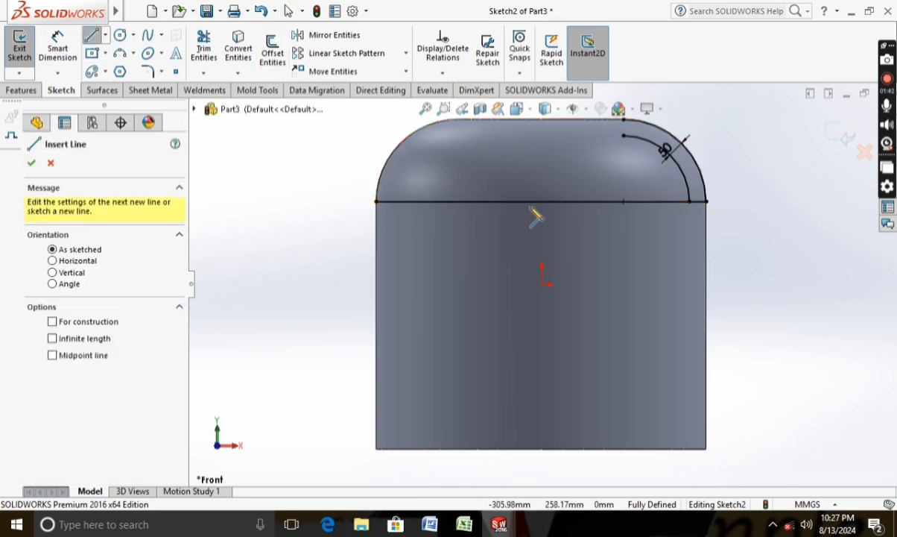
{"action": "left_click", "coordinate": [623, 135]}
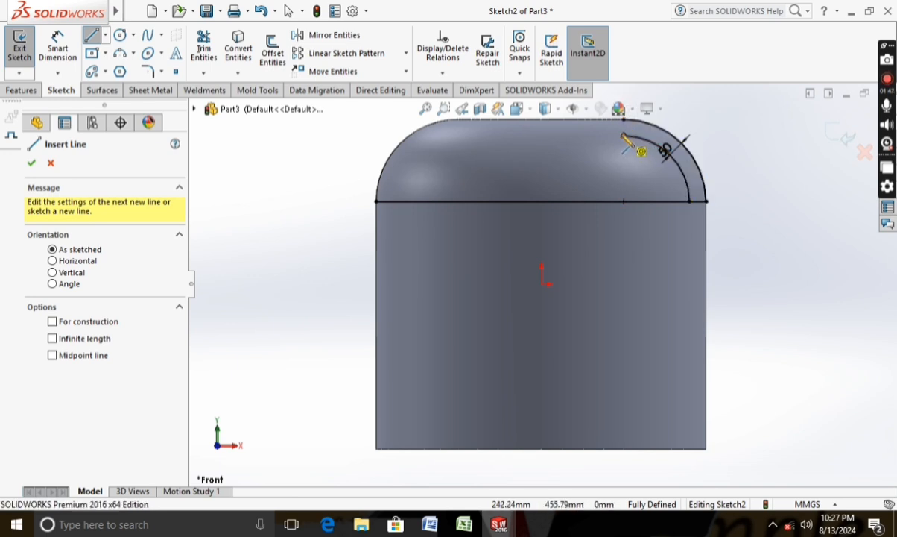
{"action": "left_click", "coordinate": [623, 120]}
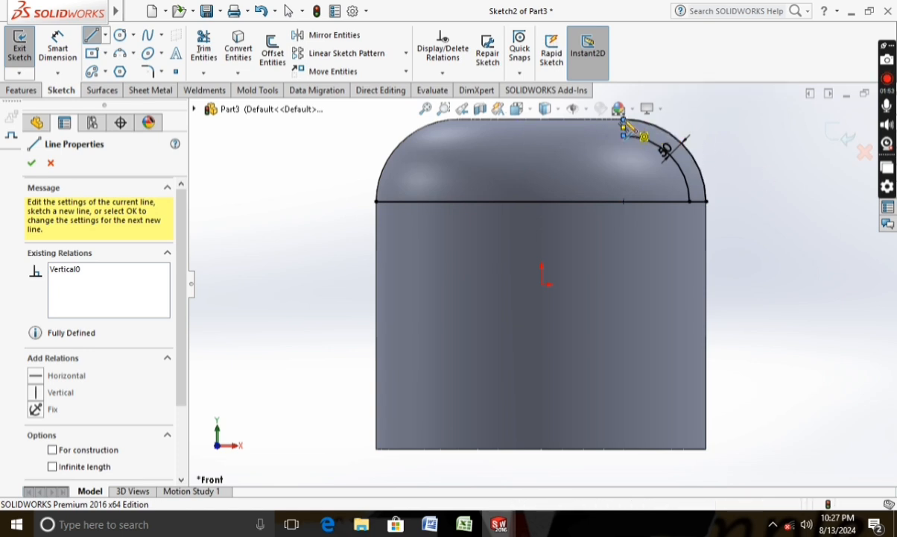
{"action": "left_click", "coordinate": [623, 119]}
{"action": "left_click", "coordinate": [705, 120]}
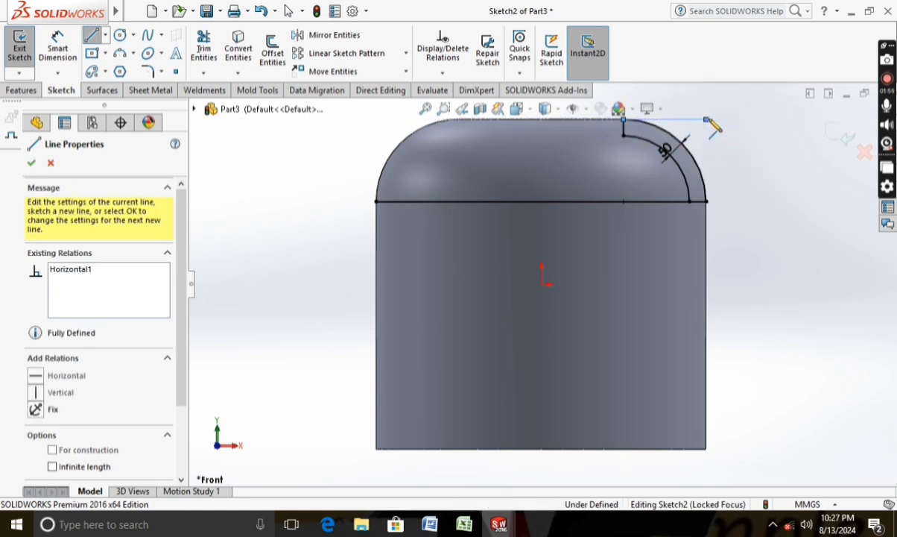
{"action": "left_click", "coordinate": [705, 201]}
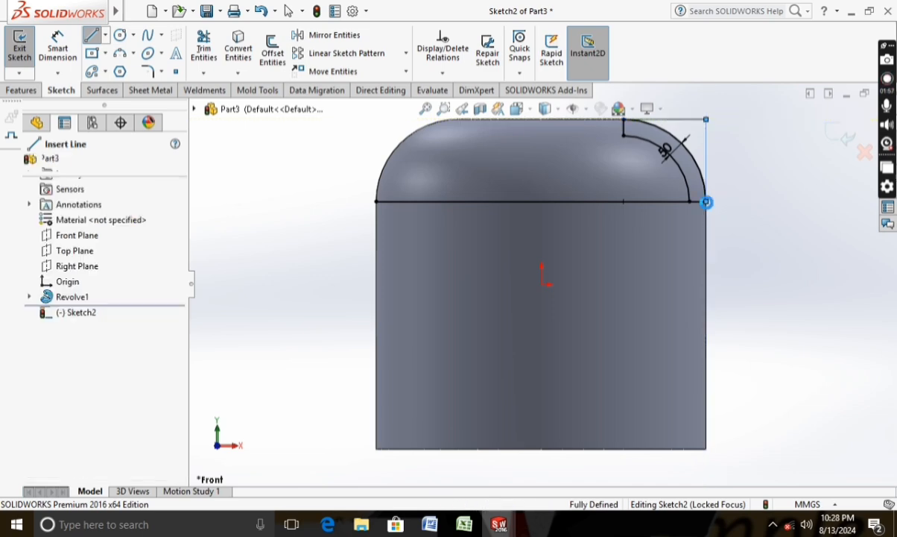
{"action": "key", "text": "Escape"}
Trim away the outer converted dome arc between the offset arc and the square corner
{"action": "left_click", "coordinate": [211, 50]}
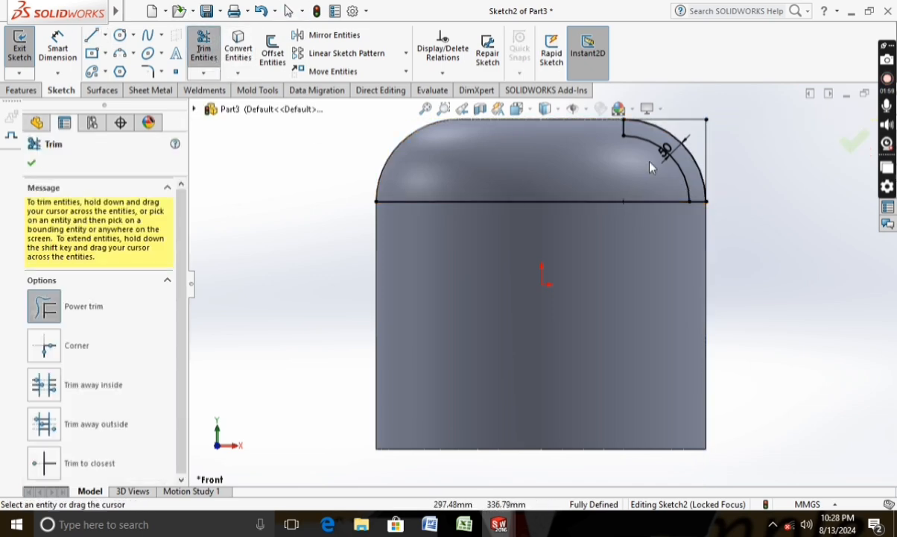
{"action": "scroll", "coordinate": [668, 154], "scroll_direction": "down", "scroll_amount": 3}
{"action": "left_click_drag", "start_coordinate": [660, 171], "coordinate": [667, 179]}
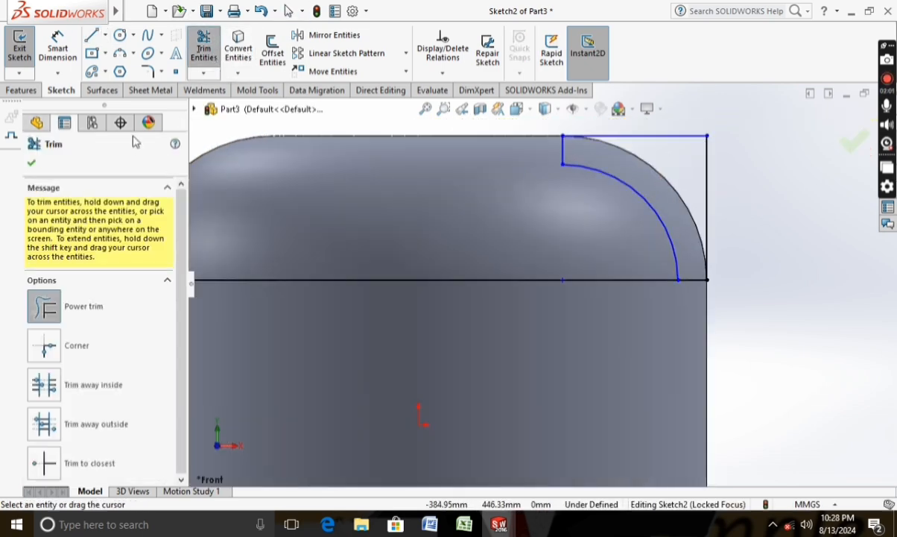
{"action": "left_click", "coordinate": [32, 164]}
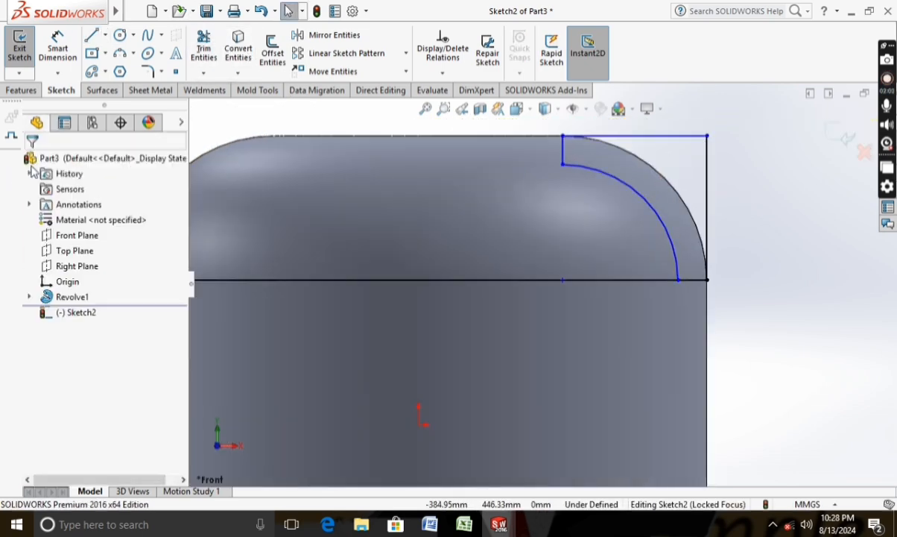
{"action": "left_click", "coordinate": [21, 91]}
{"action": "left_click", "coordinate": [25, 49]}
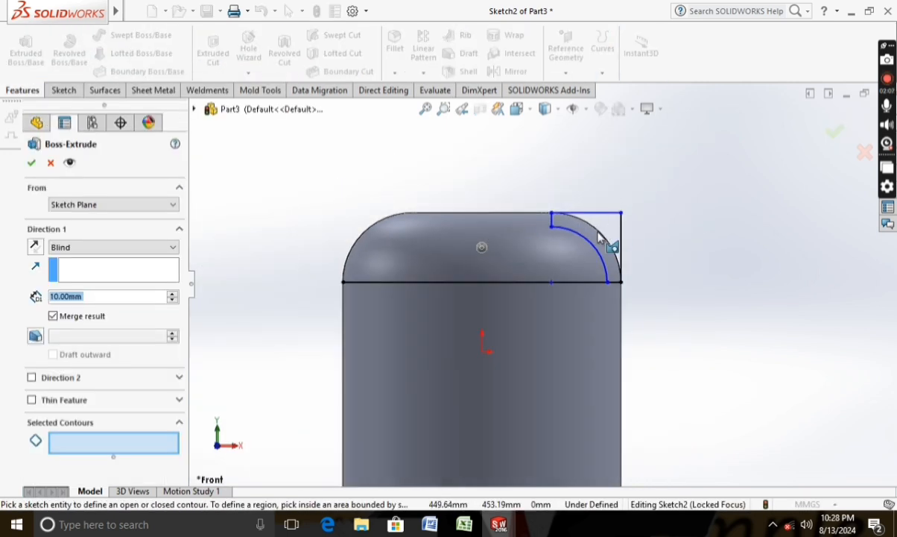
{"action": "left_click", "coordinate": [49, 164]}
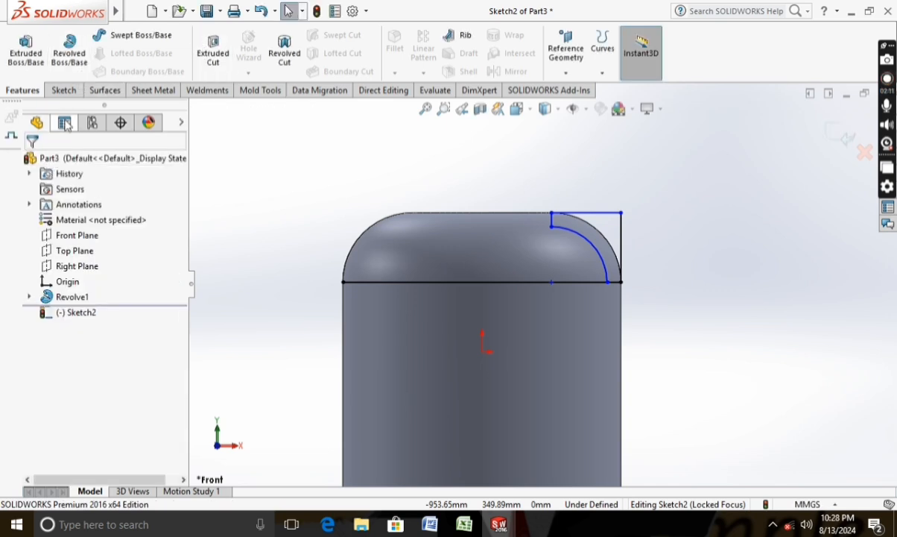
Trim the converted horizontal line back to the offset arc's lower end to leave one closed profile
{"action": "left_click", "coordinate": [134, 11]}
{"action": "left_click", "coordinate": [69, 91]}
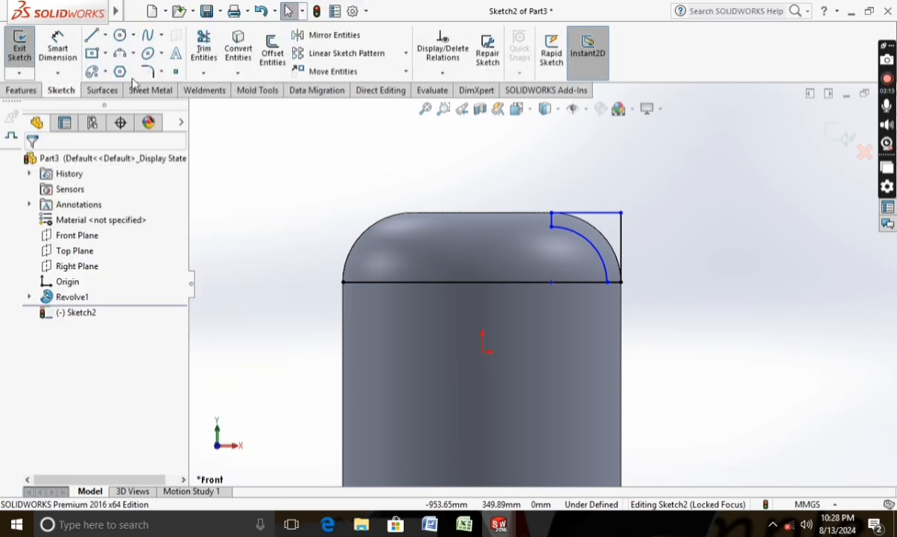
{"action": "left_click", "coordinate": [203, 51]}
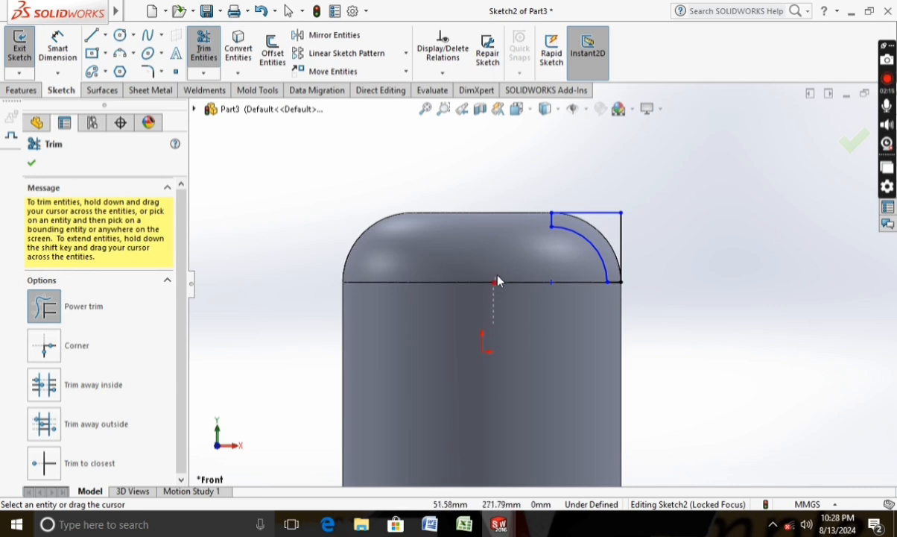
Extrude the closed profile 200 mm with the Mid Plane end condition, merged with the tank body
{"action": "left_click", "coordinate": [21, 89]}
{"action": "left_click", "coordinate": [25, 50]}
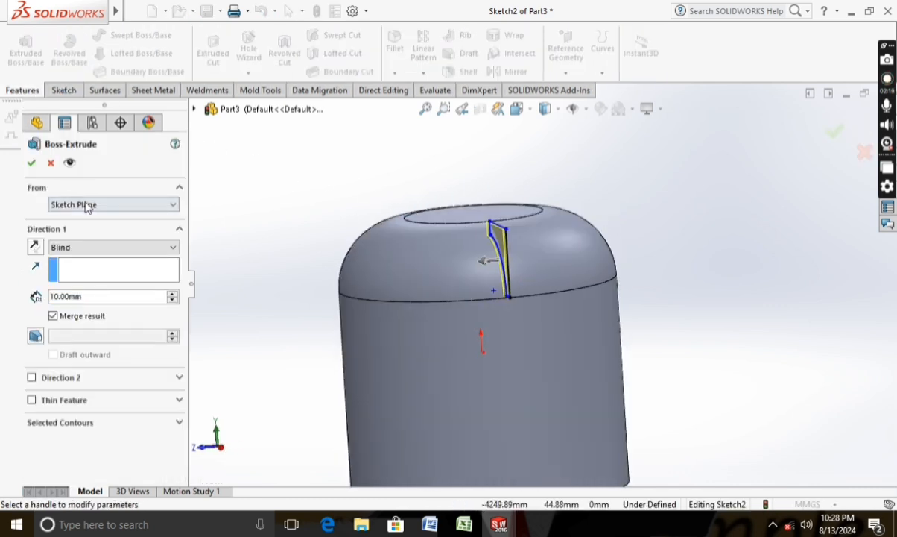
{"action": "left_click", "coordinate": [169, 252]}
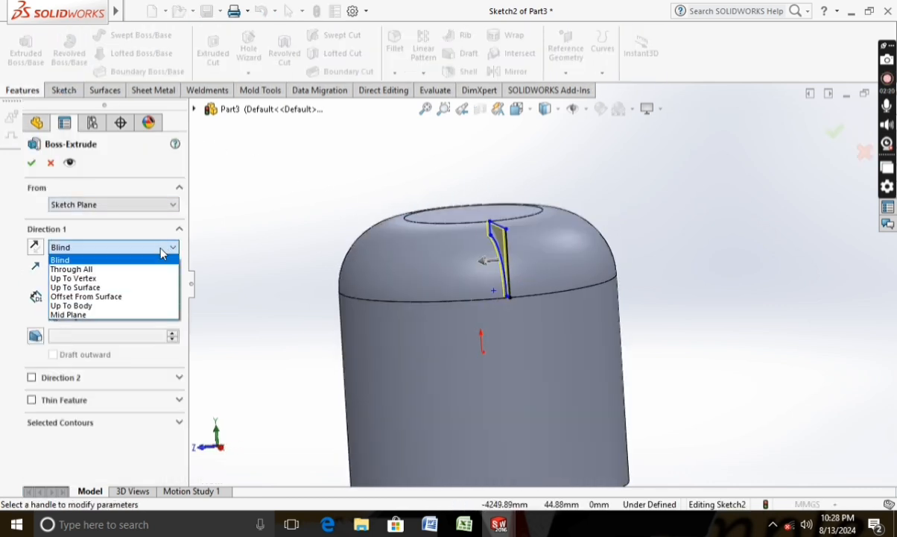
{"action": "left_click", "coordinate": [120, 311]}
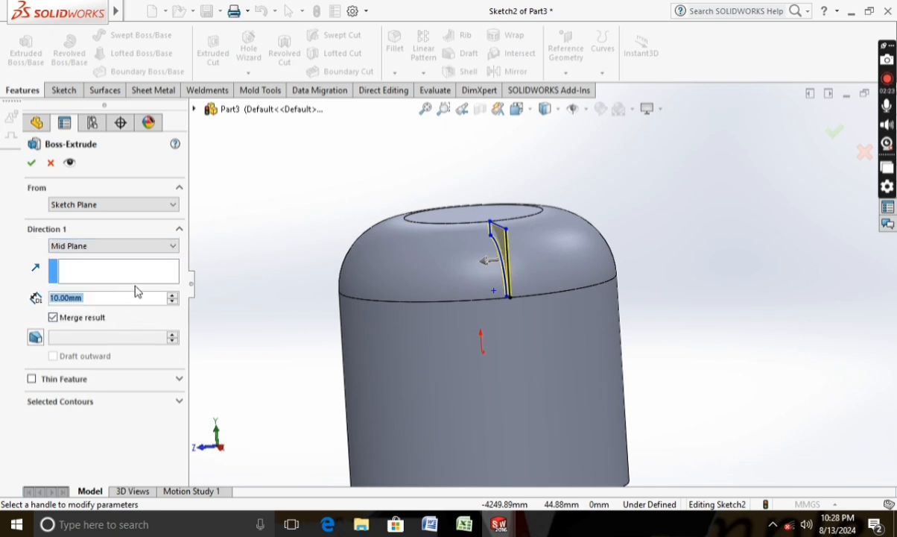
{"action": "type", "text": "2"}
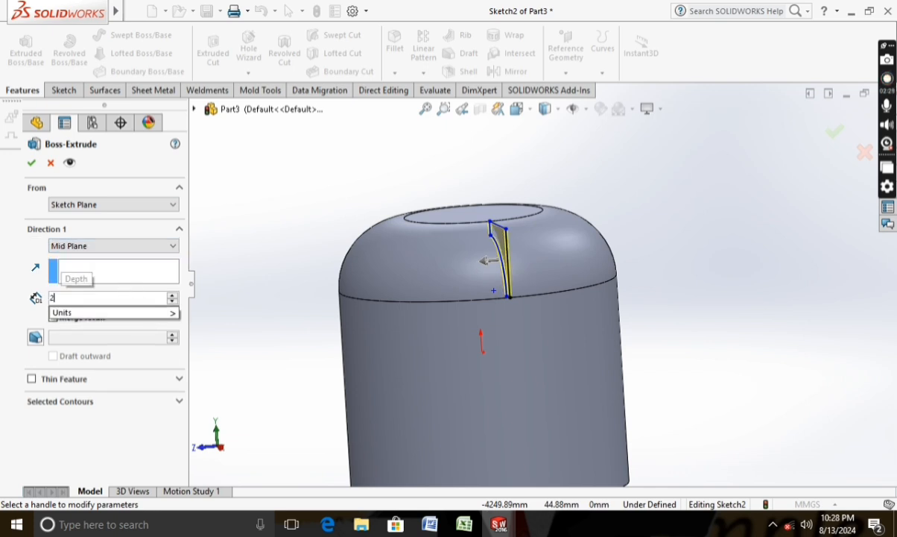
{"action": "type", "text": "00"}
{"action": "key", "text": "Return"}
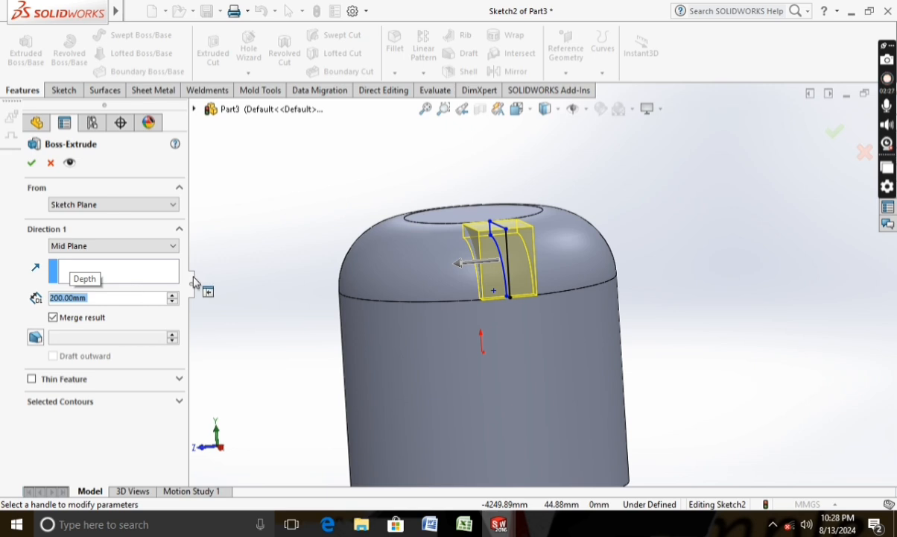
{"action": "middle_click_drag", "start_coordinate": [311, 262], "coordinate": [329, 274]}
{"action": "middle_click_drag", "start_coordinate": [220, 276], "coordinate": [186, 228]}
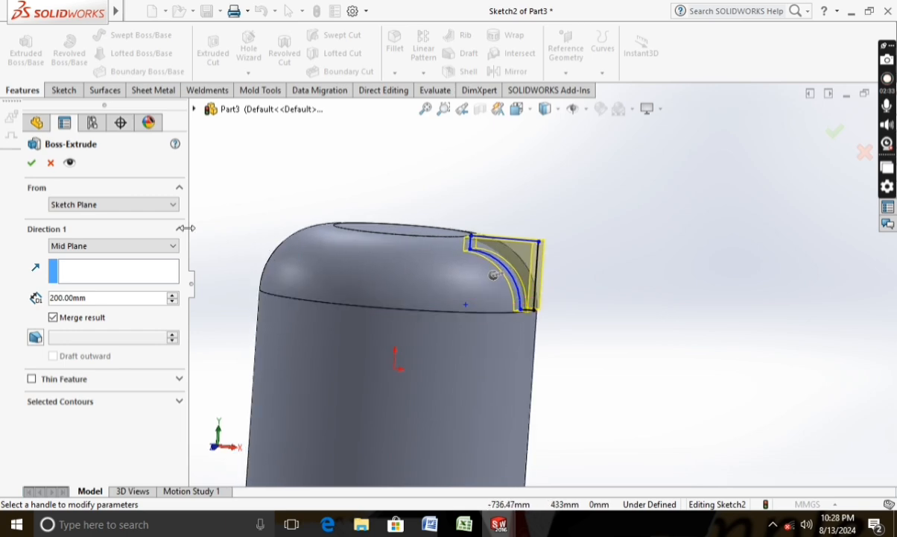
{"action": "left_click", "coordinate": [31, 165]}
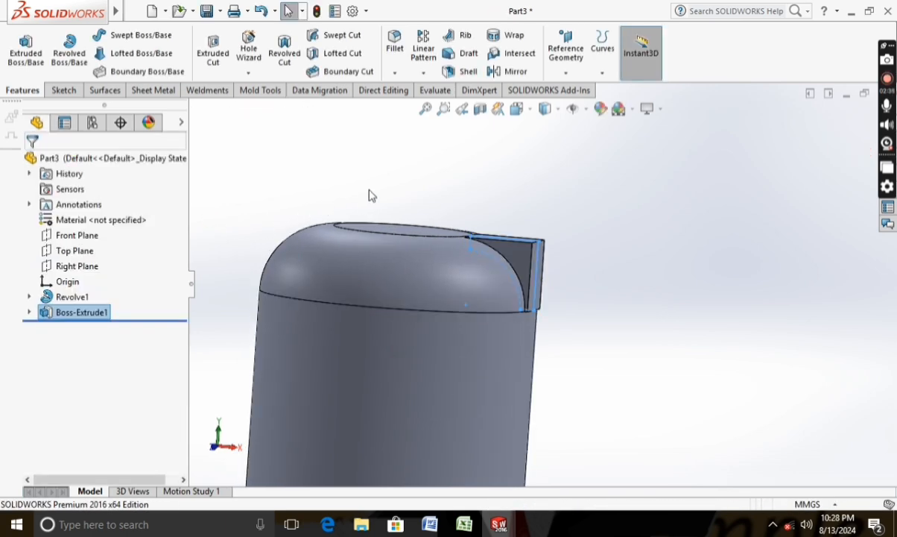
Start a 10 mm symmetric fillet and select the extruded block's curved edge on the dome and its lower edges against the tank
{"action": "scroll", "coordinate": [525, 301], "scroll_direction": "down", "scroll_amount": 6}
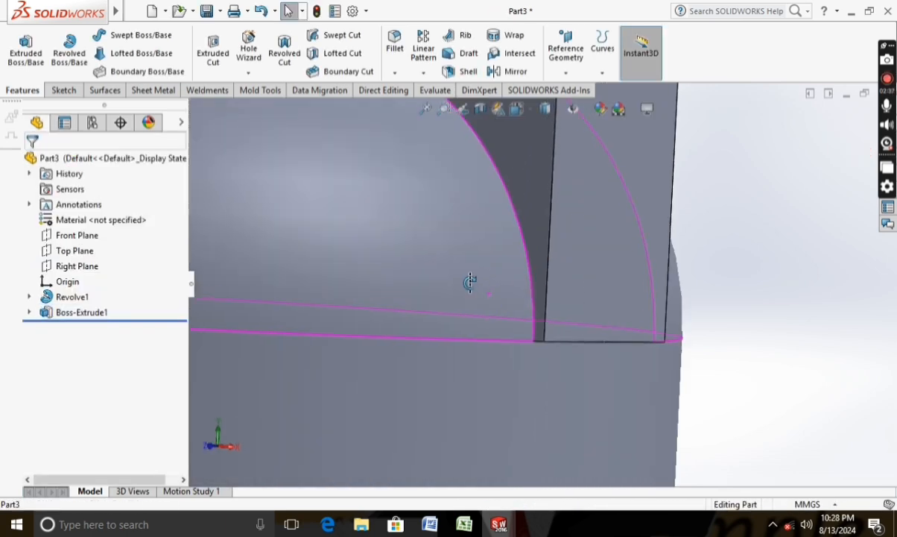
{"action": "middle_click_drag", "start_coordinate": [470, 282], "coordinate": [464, 263]}
{"action": "scroll", "coordinate": [419, 224], "scroll_direction": "up", "scroll_amount": 5}
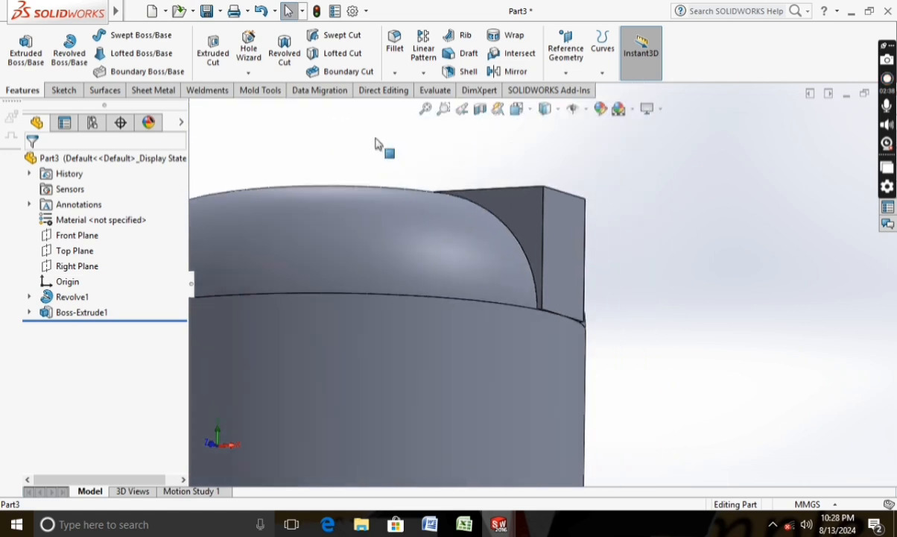
{"action": "left_click", "coordinate": [395, 47]}
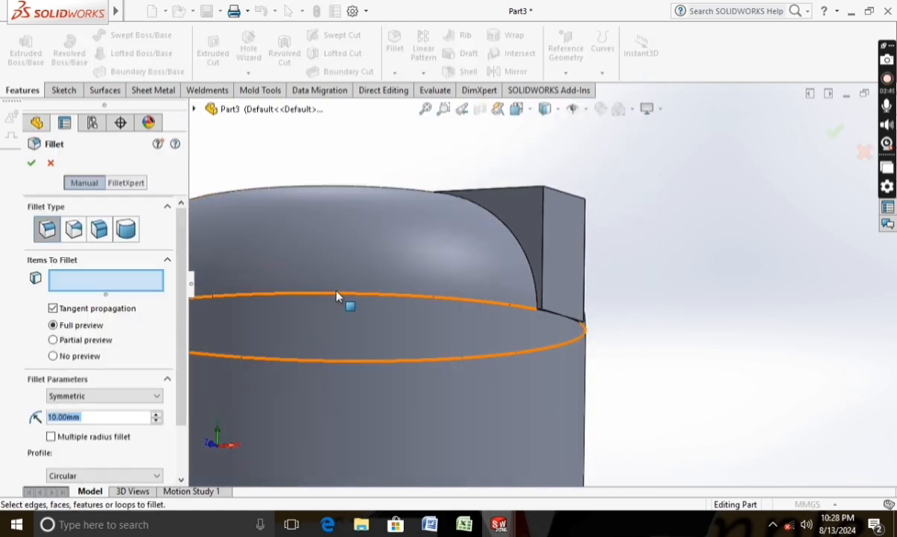
{"action": "left_click", "coordinate": [511, 234]}
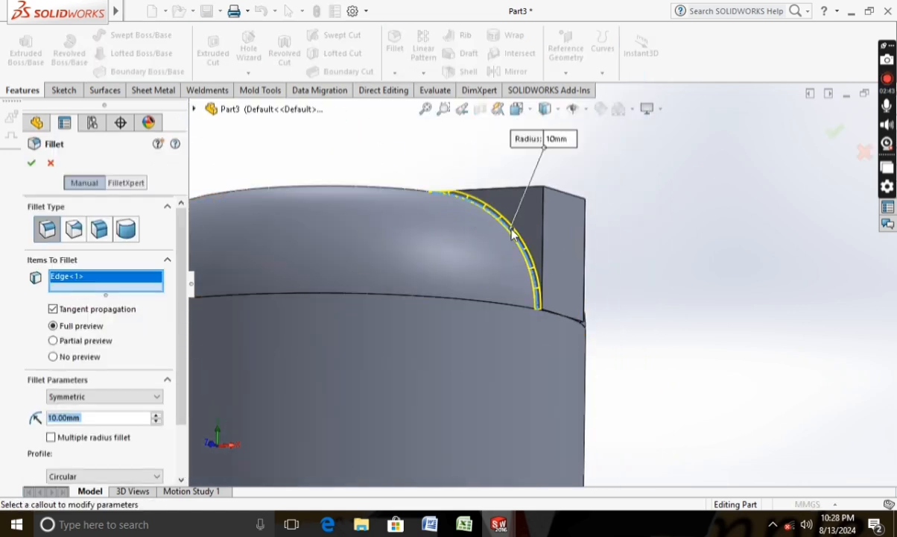
{"action": "scroll", "coordinate": [548, 317], "scroll_direction": "down", "scroll_amount": 3}
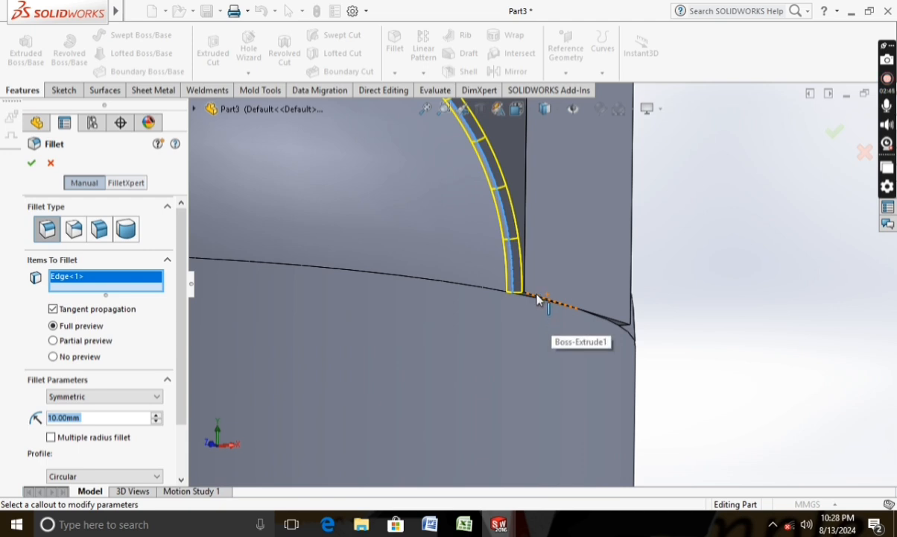
{"action": "left_click", "coordinate": [537, 299]}
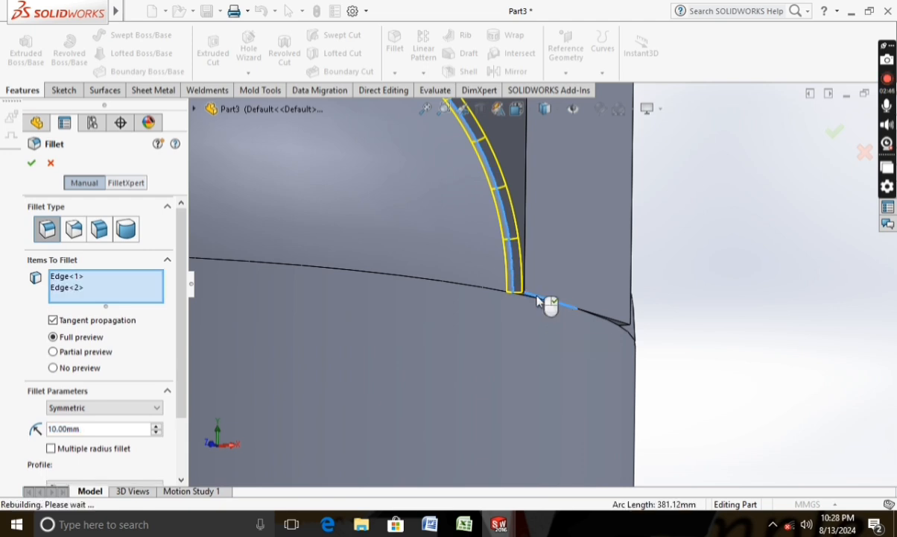
{"action": "left_click", "coordinate": [617, 320]}
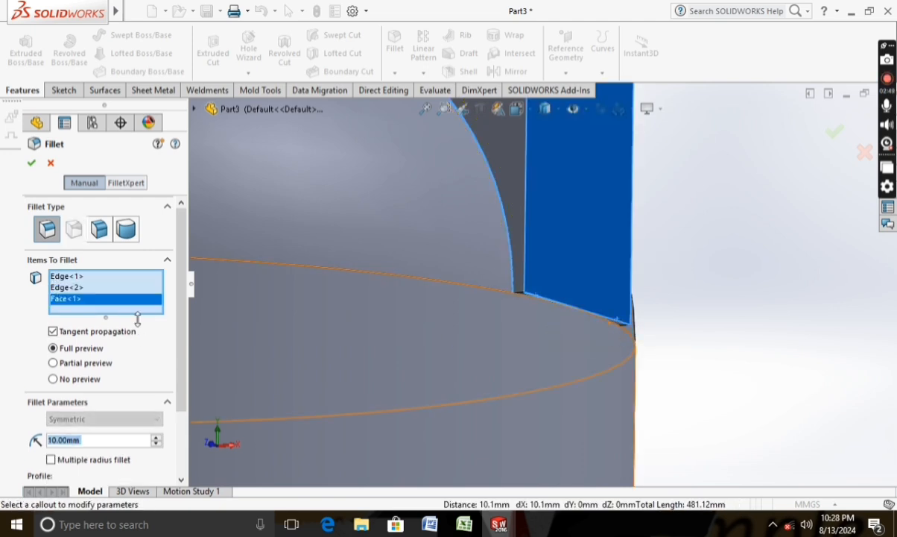
{"action": "right_click", "coordinate": [67, 298]}
{"action": "left_click", "coordinate": [88, 320]}
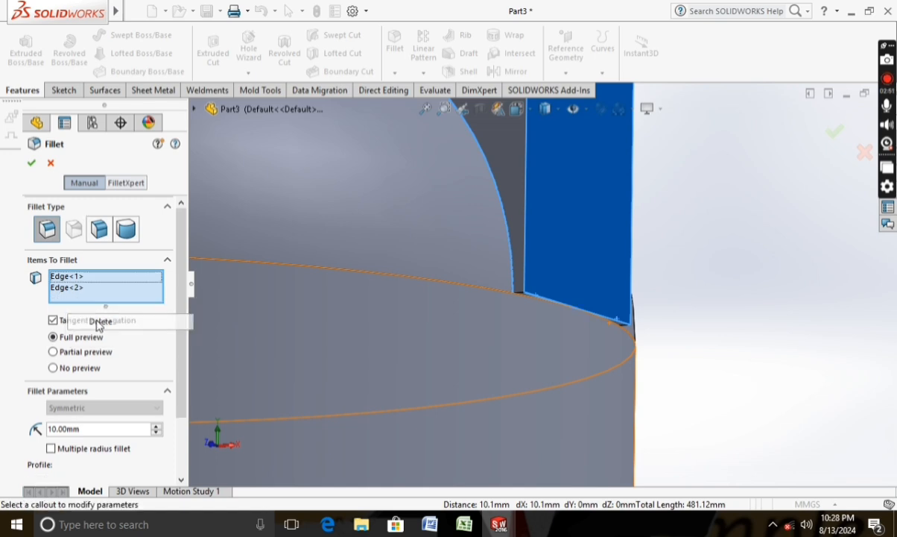
{"action": "left_click", "coordinate": [611, 320]}
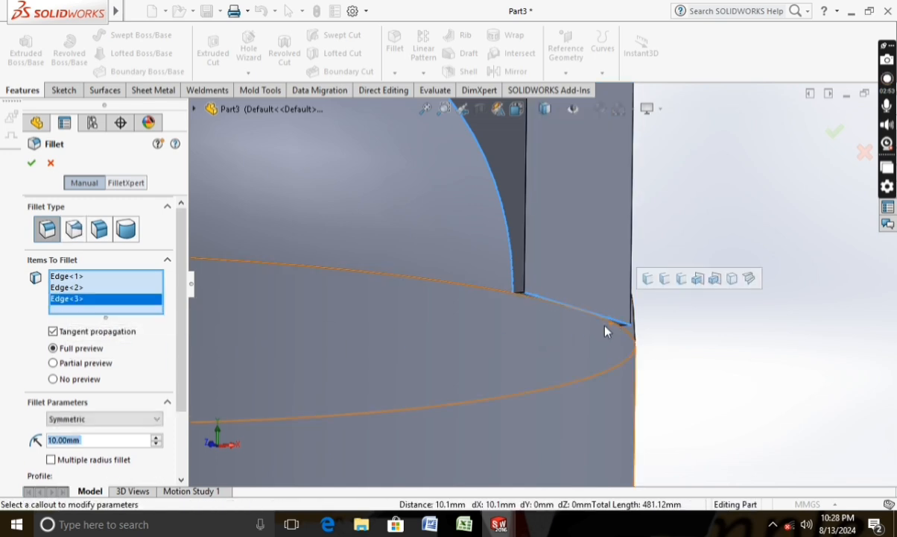
Try to fillet all six selected block edges at 10 mm, including the second curved edge, and clear the edge selection
{"action": "middle_click_drag", "start_coordinate": [607, 328], "coordinate": [457, 306]}
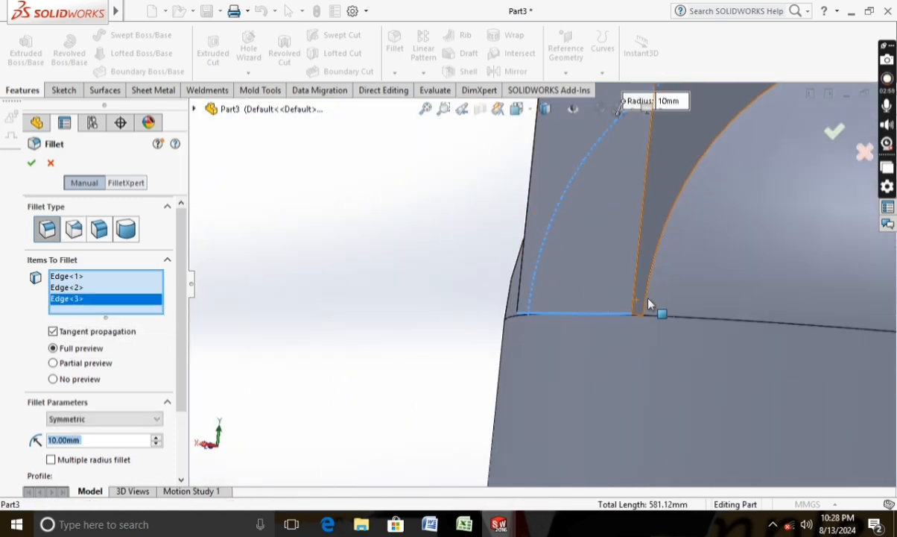
{"action": "left_click", "coordinate": [639, 315]}
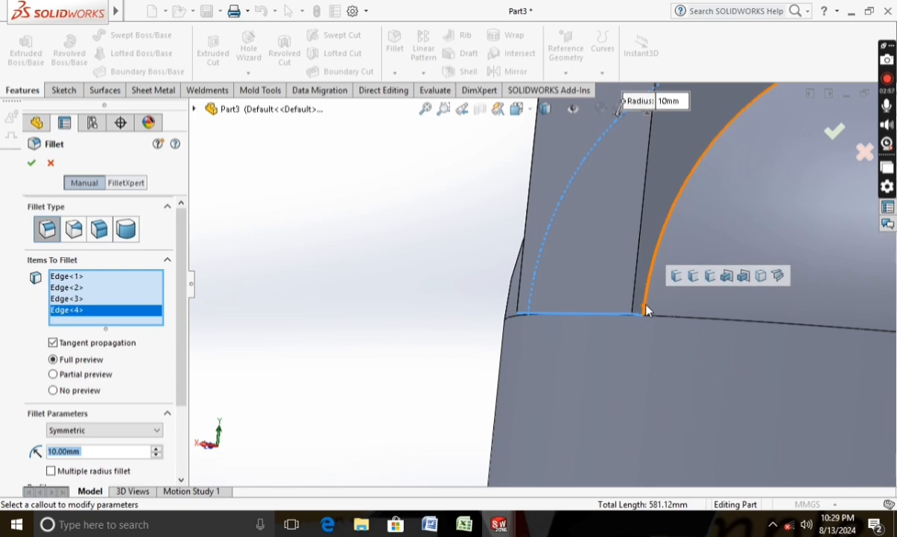
{"action": "left_click", "coordinate": [646, 310]}
{"action": "middle_click_drag", "start_coordinate": [595, 314], "coordinate": [503, 295]}
{"action": "left_click", "coordinate": [587, 320]}
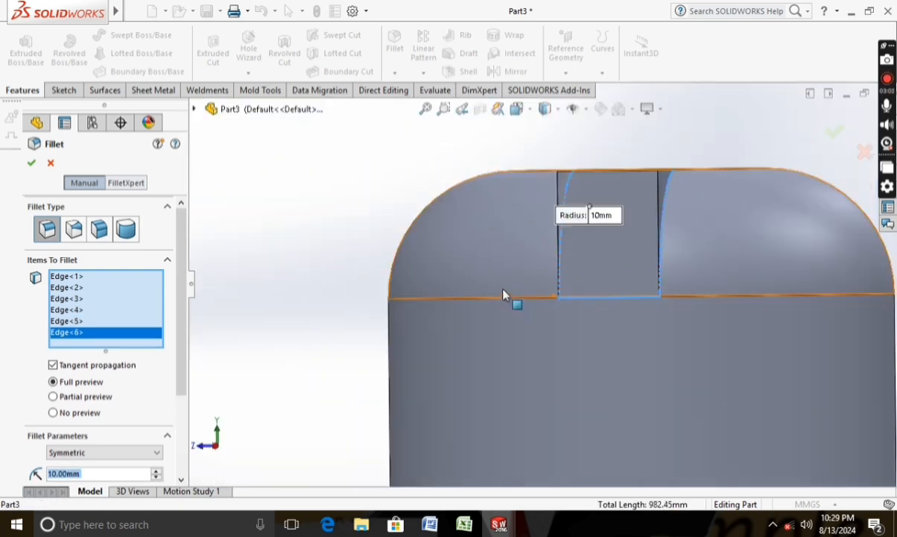
{"action": "left_click", "coordinate": [31, 164]}
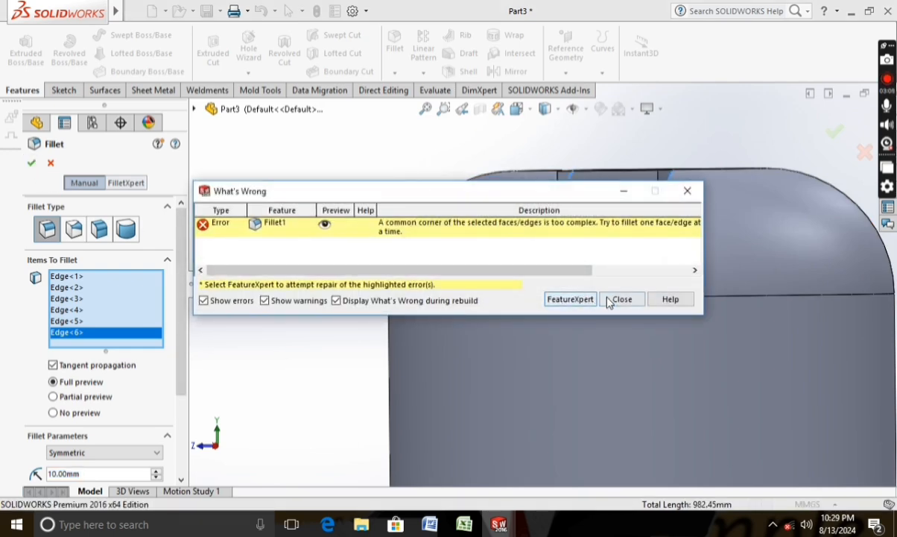
{"action": "left_click", "coordinate": [608, 301]}
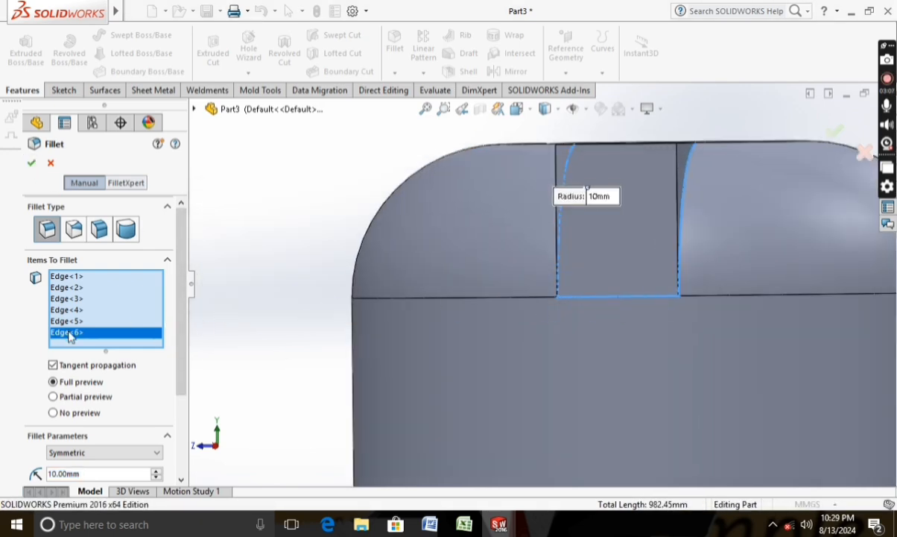
{"action": "right_click", "coordinate": [69, 336]}
{"action": "left_click", "coordinate": [110, 341]}
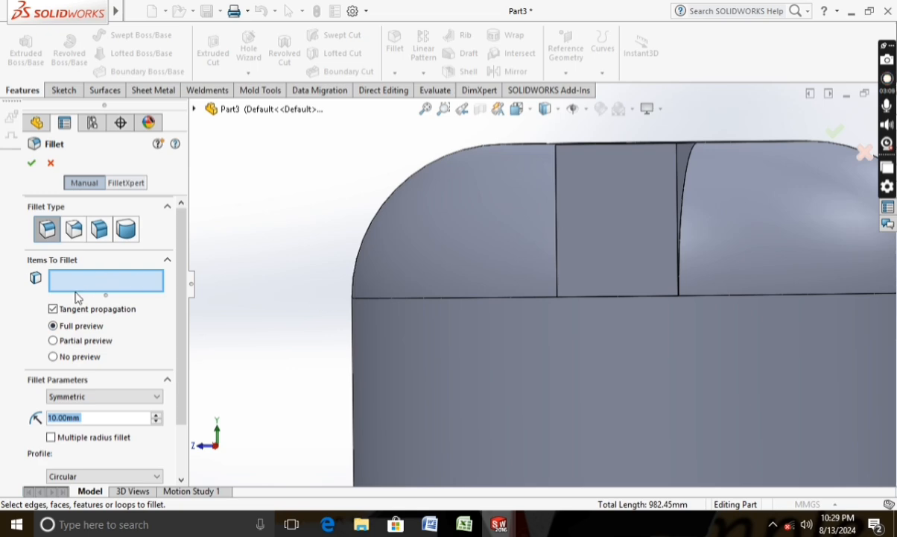
Apply a 10 mm symmetric fillet to the two curved edges where the block's sides meet the dome
{"action": "middle_click_drag", "start_coordinate": [234, 306], "coordinate": [340, 309]}
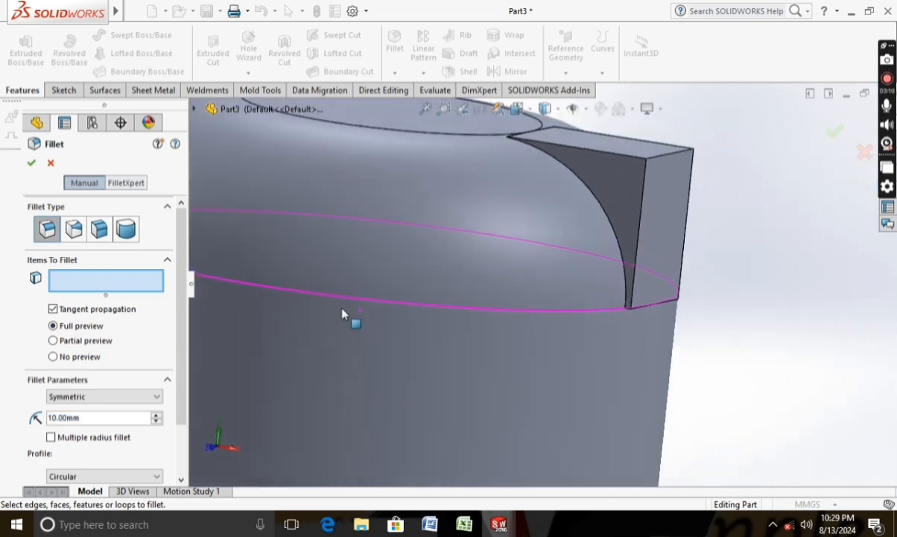
{"action": "left_click", "coordinate": [587, 191]}
{"action": "middle_click_drag", "start_coordinate": [554, 234], "coordinate": [627, 214]}
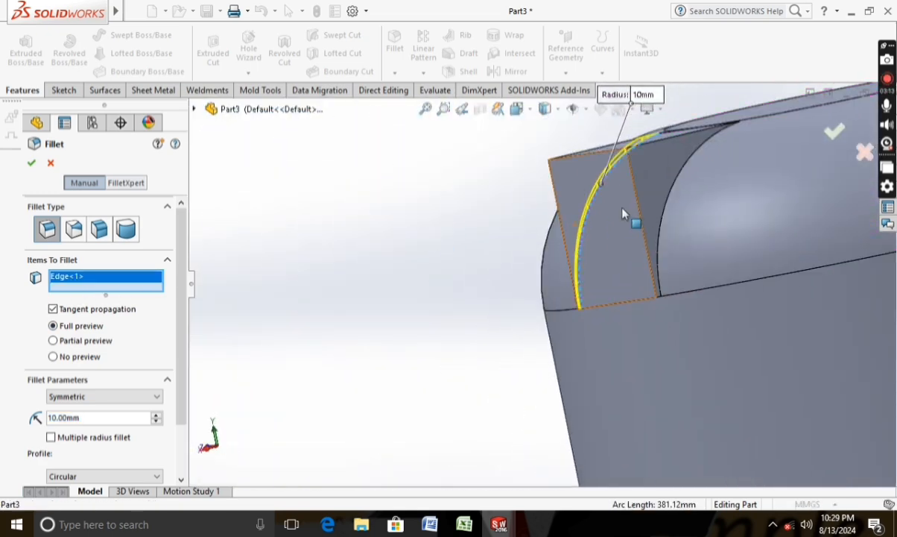
{"action": "left_click", "coordinate": [667, 215]}
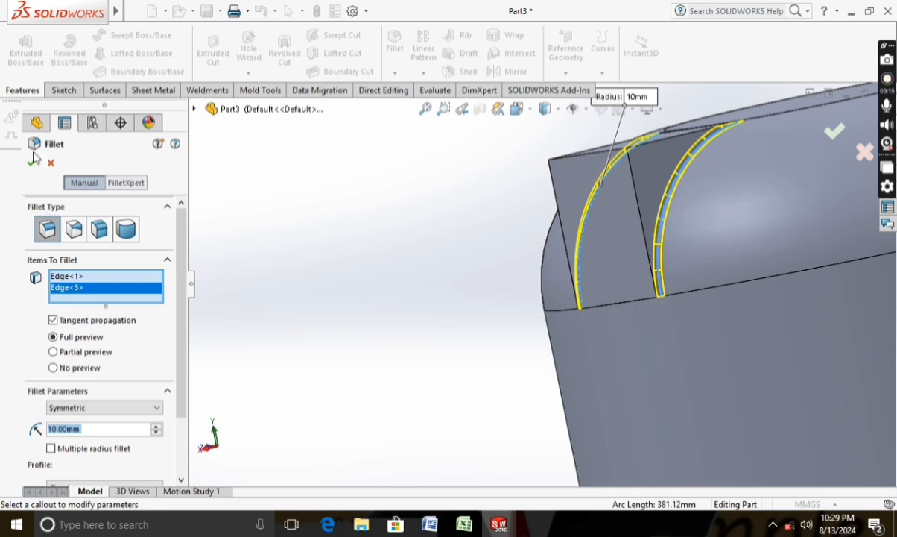
{"action": "left_click", "coordinate": [835, 131]}
Apply a 10 mm symmetric fillet to the block's lower edge where its outer face meets the tank wall
{"action": "middle_click_drag", "start_coordinate": [375, 279], "coordinate": [376, 176]}
{"action": "scroll", "coordinate": [581, 306], "scroll_direction": "down", "scroll_amount": 5}
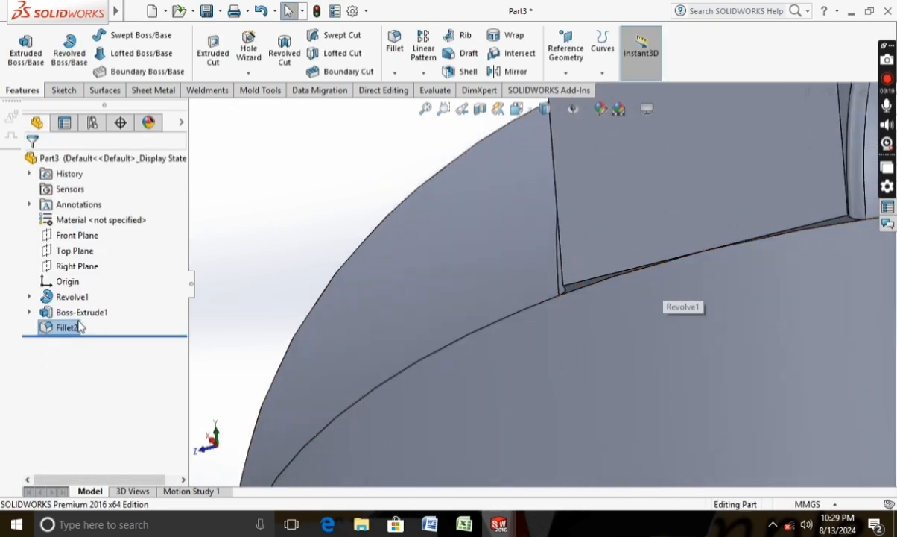
{"action": "left_click", "coordinate": [395, 49]}
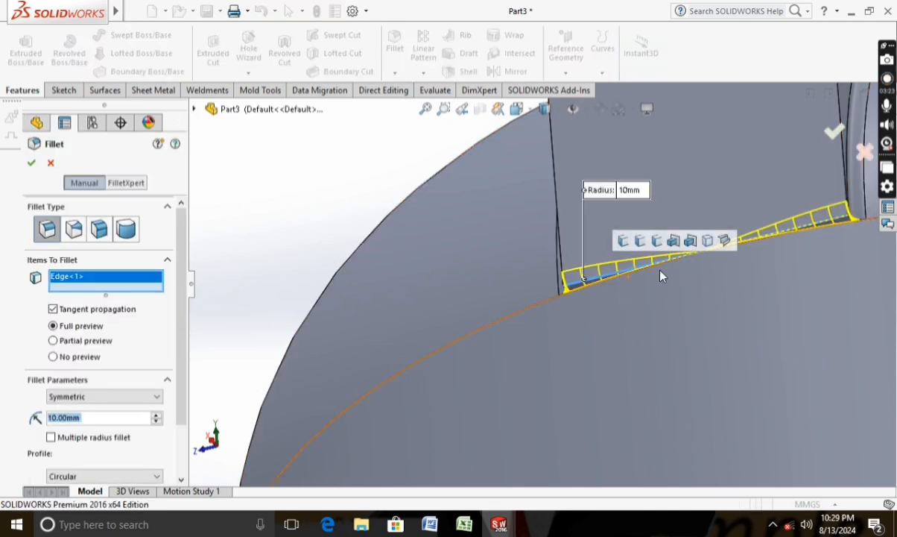
{"action": "left_click", "coordinate": [32, 164]}
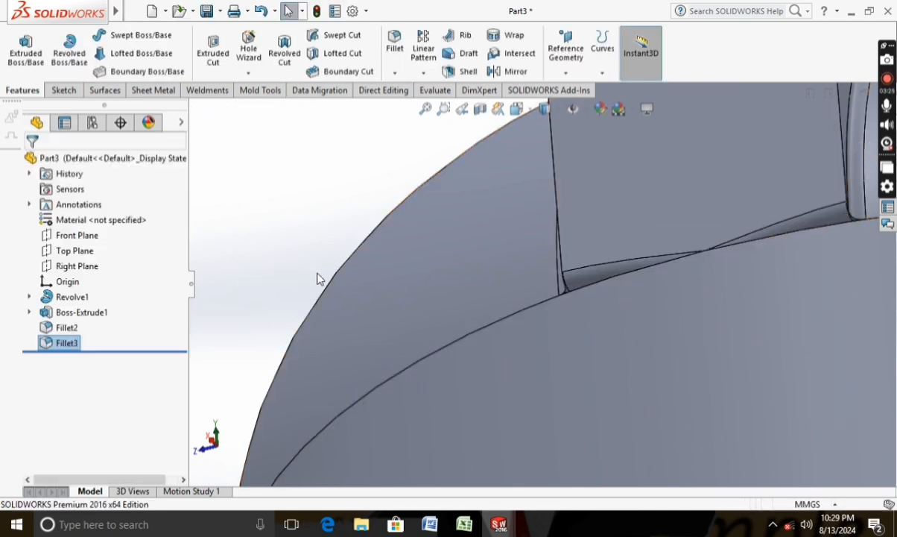
Apply a 10 mm symmetric fillet to the two inner edge segments where the block's top meets the dome
{"action": "middle_click_drag", "start_coordinate": [317, 278], "coordinate": [483, 226]}
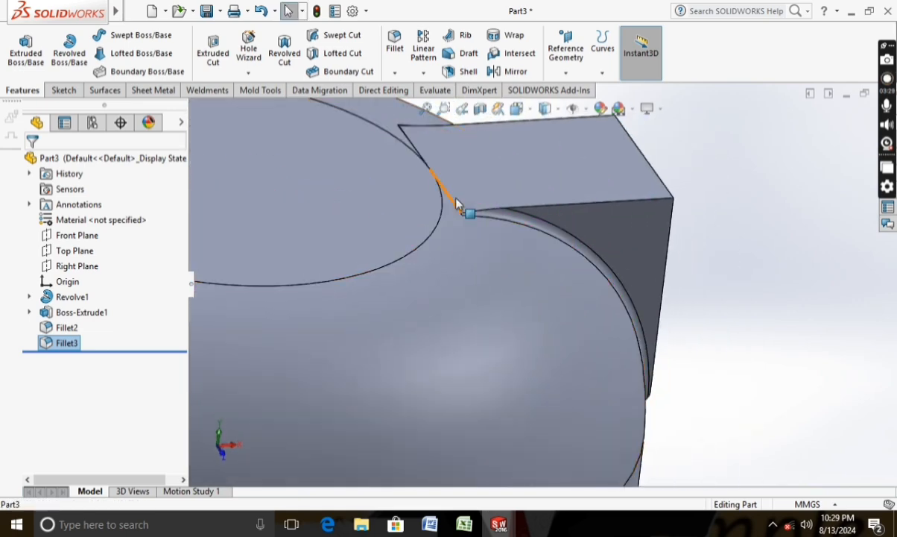
{"action": "scroll", "coordinate": [451, 201], "scroll_direction": "down", "scroll_amount": 4}
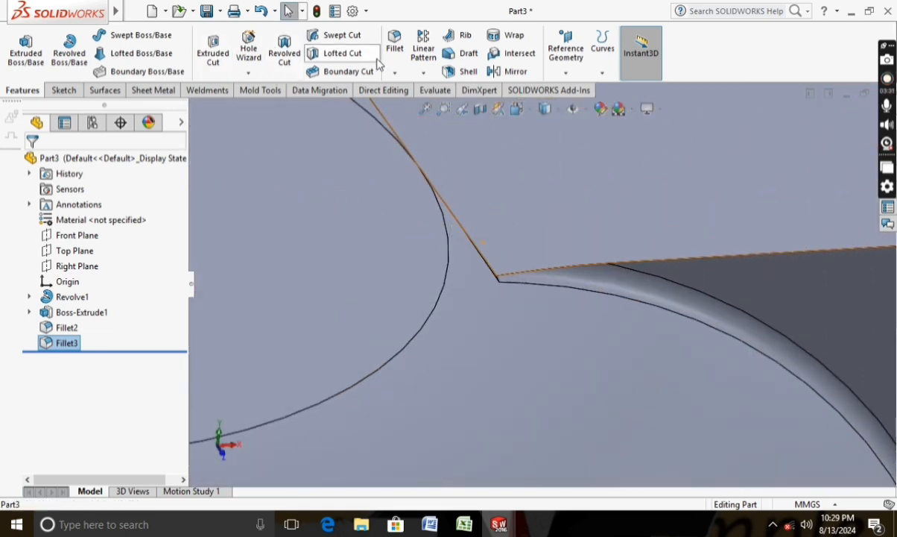
{"action": "left_click", "coordinate": [394, 45]}
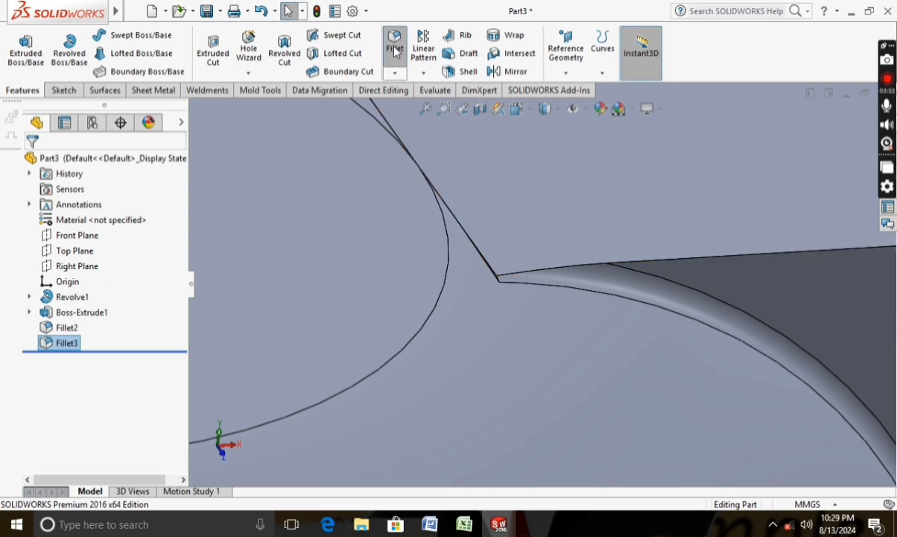
{"action": "left_click", "coordinate": [489, 263]}
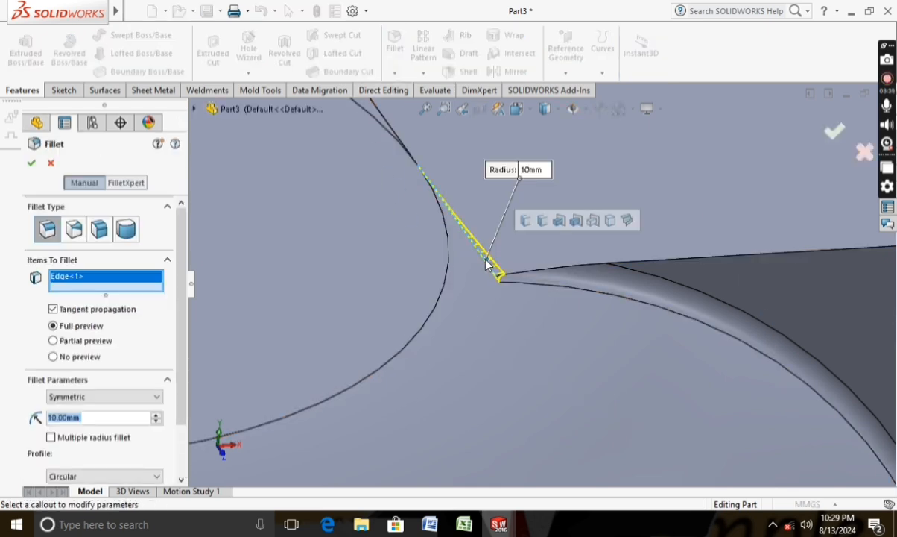
{"action": "left_click", "coordinate": [399, 146]}
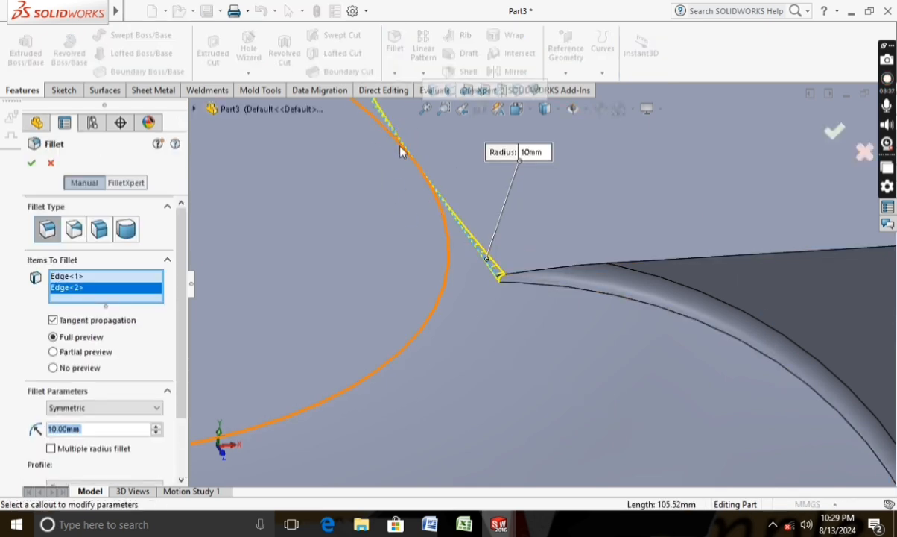
{"action": "middle_click_drag", "start_coordinate": [400, 150], "coordinate": [402, 166]}
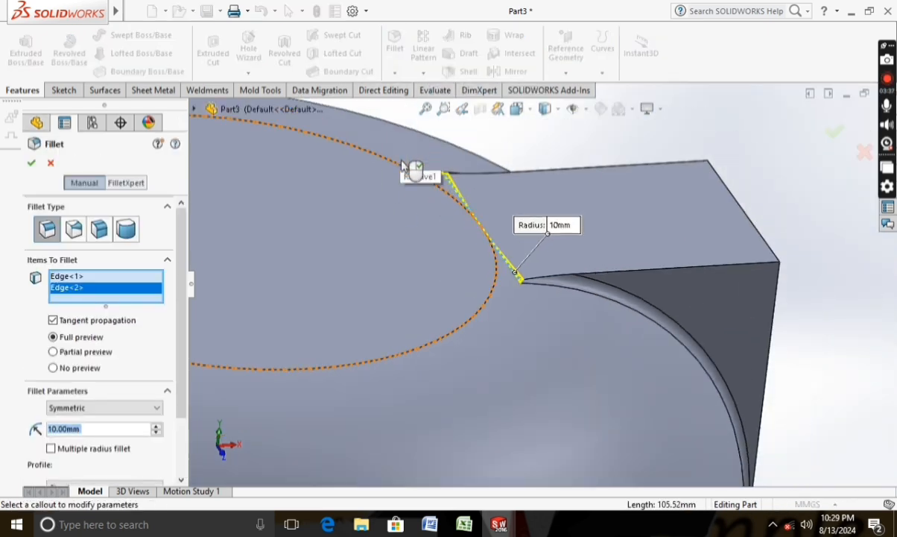
{"action": "left_click", "coordinate": [31, 162]}
{"action": "scroll", "coordinate": [269, 280], "scroll_direction": "up", "scroll_amount": 5}
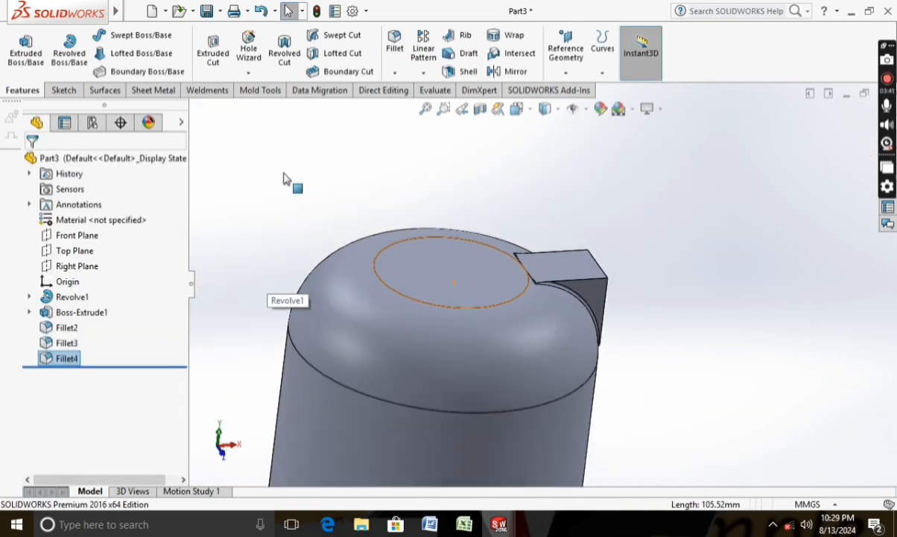
{"action": "left_click", "coordinate": [283, 179]}
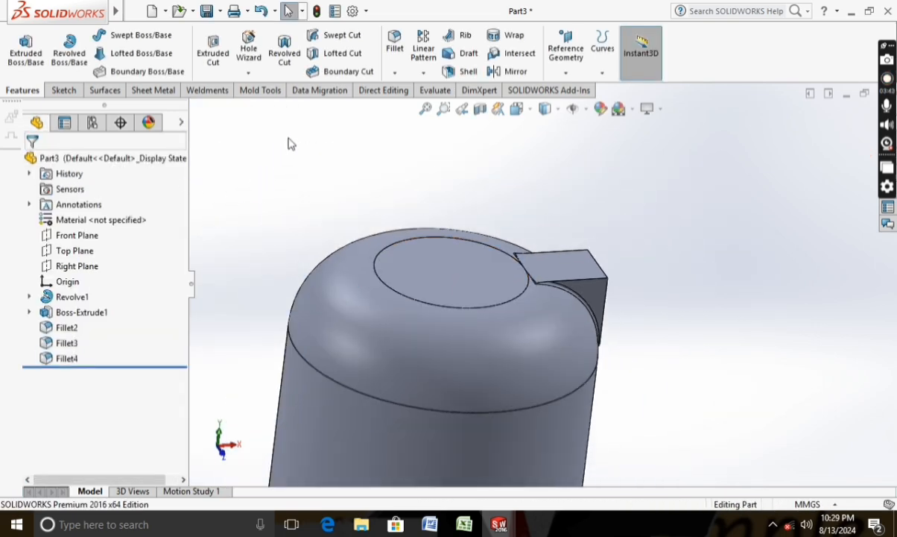
Start a sketch on the dome's flat top face and draw an origin-centred circle about 313 mm in diameter
{"action": "right_click", "coordinate": [485, 287]}
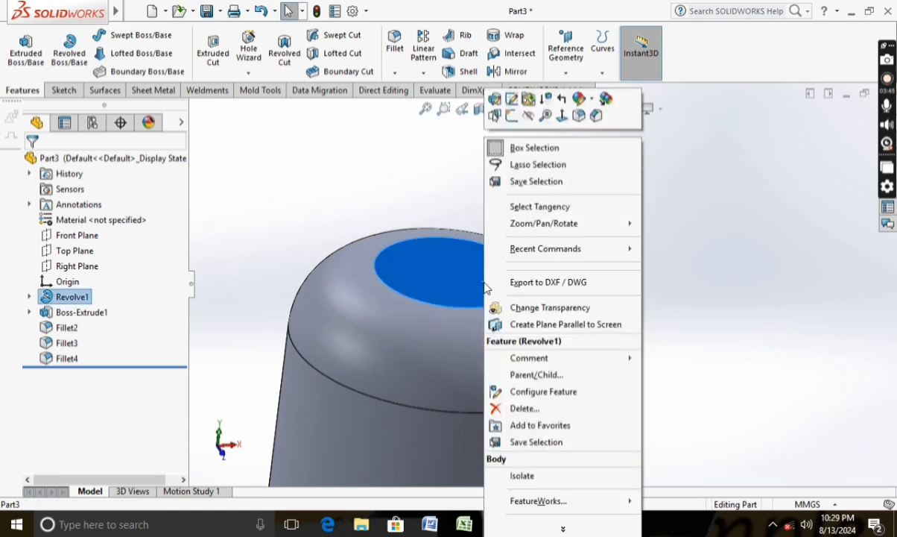
{"action": "left_click", "coordinate": [563, 117]}
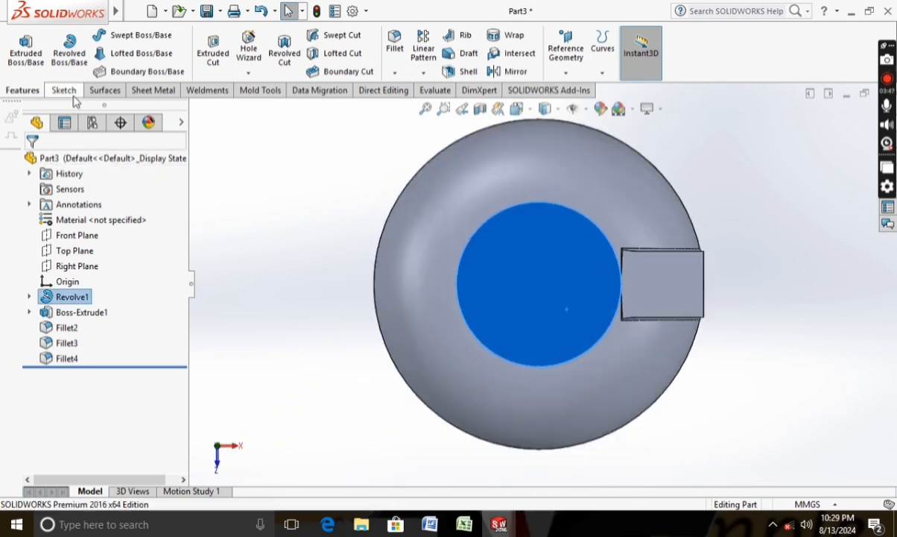
{"action": "left_click", "coordinate": [62, 90]}
{"action": "left_click", "coordinate": [19, 44]}
{"action": "left_click", "coordinate": [120, 36]}
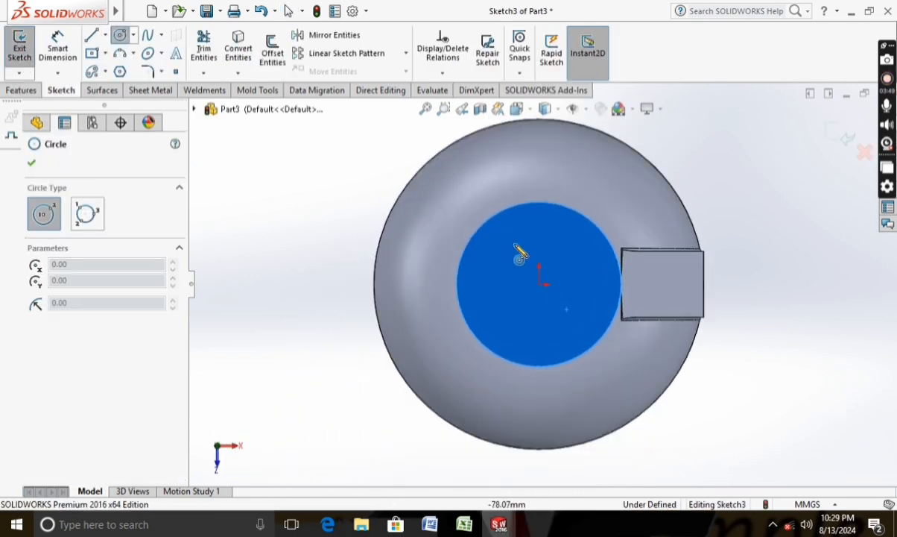
{"action": "left_click", "coordinate": [539, 281]}
{"action": "left_click", "coordinate": [583, 258]}
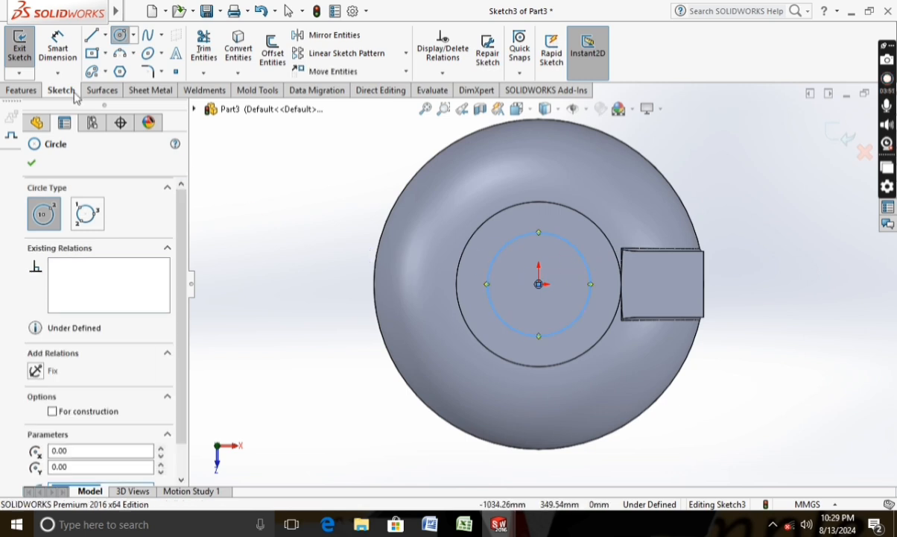
Dimension the circle's diameter as 350 mm
{"action": "left_click", "coordinate": [57, 48]}
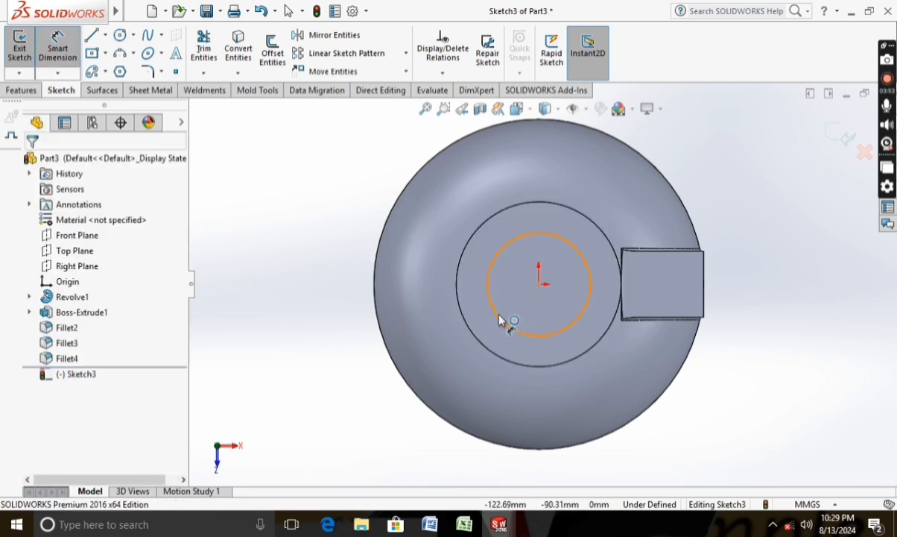
{"action": "left_click", "coordinate": [499, 319]}
{"action": "left_click", "coordinate": [333, 279]}
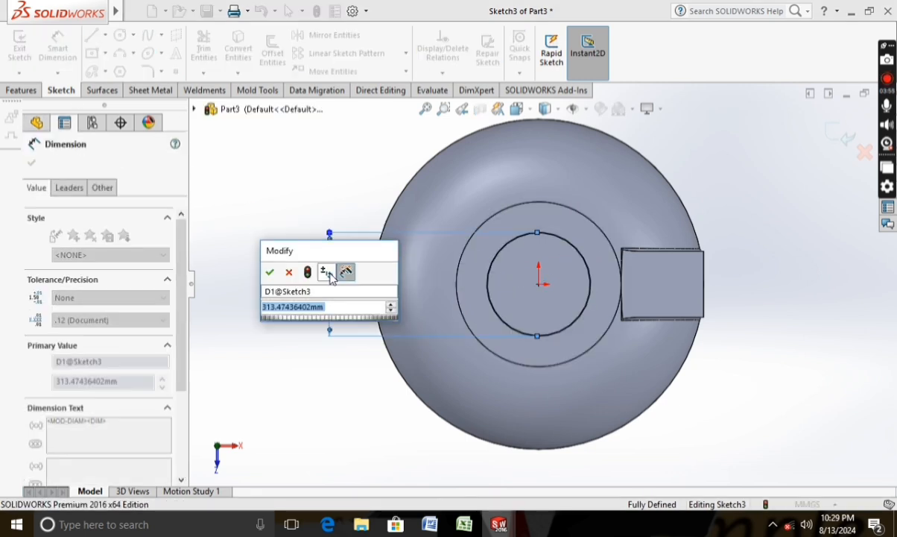
{"action": "type", "text": "350"}
{"action": "key", "text": "Return"}
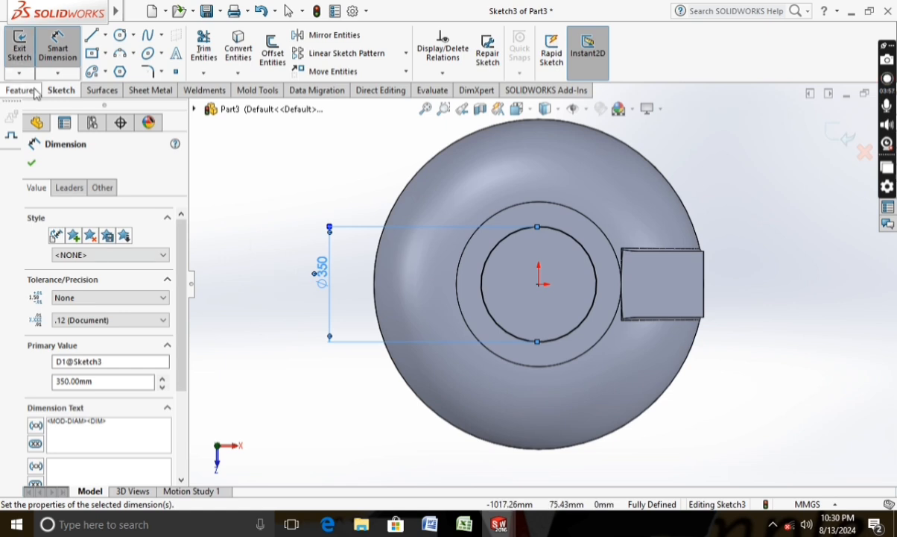
{"action": "left_click", "coordinate": [30, 164]}
Extrude the circle 100 mm upward with the Blind end condition, merged with the tank body
{"action": "left_click", "coordinate": [21, 90]}
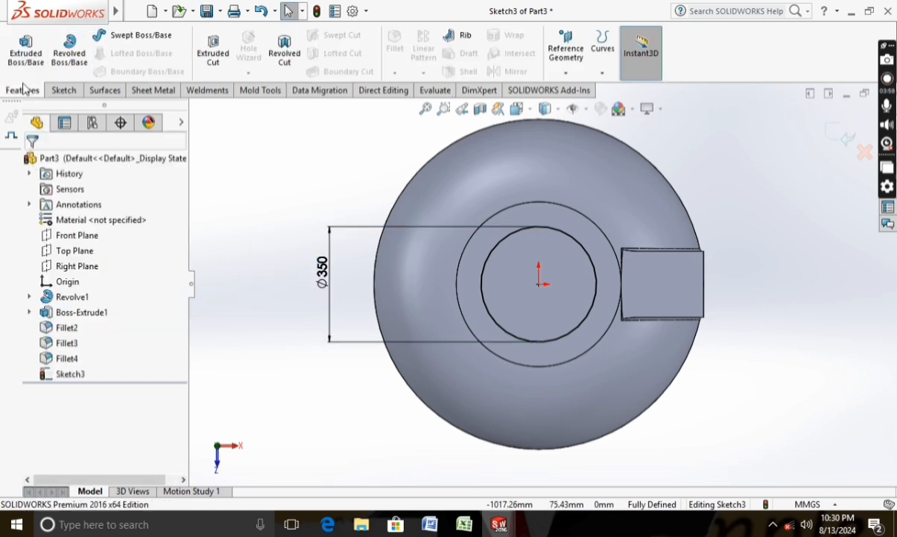
{"action": "left_click", "coordinate": [26, 49]}
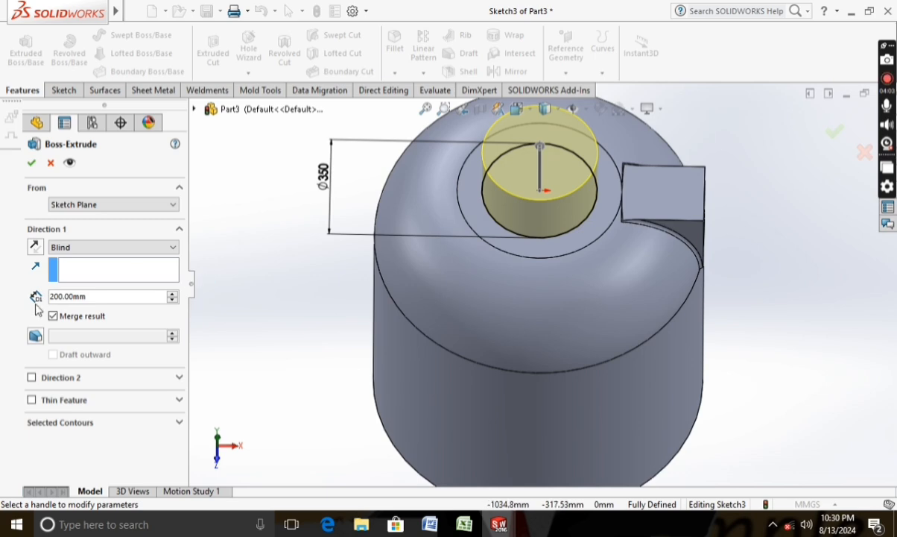
{"action": "type", "text": "100"}
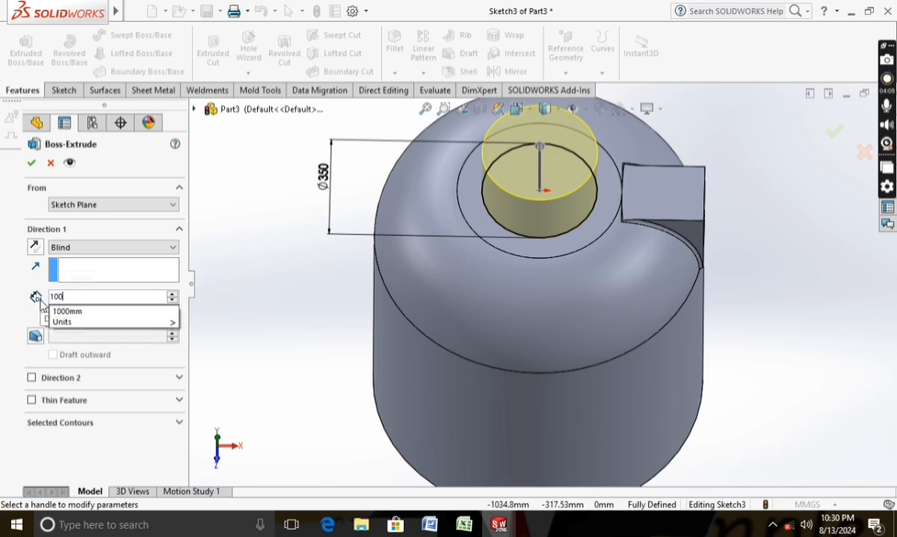
{"action": "key", "text": "Return"}
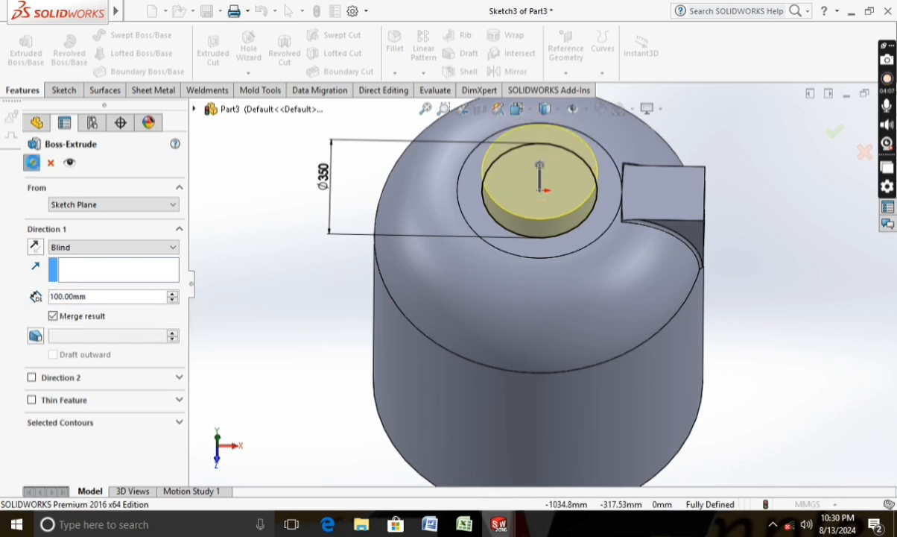
{"action": "left_click", "coordinate": [31, 161]}
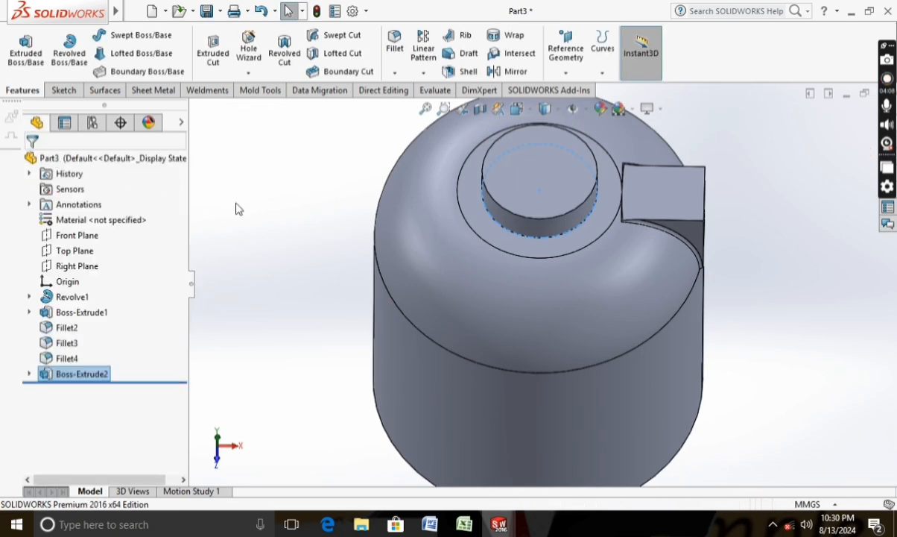
Circular-pattern the rectangular block around the top boss's circular edge with 4 equally spaced instances over 360 degrees
{"action": "left_click", "coordinate": [424, 73]}
{"action": "left_click", "coordinate": [447, 105]}
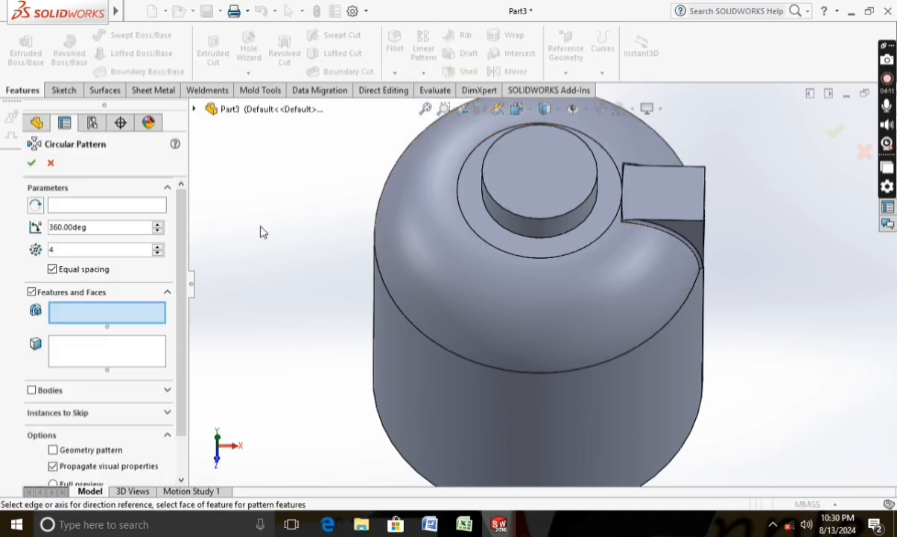
{"action": "left_click", "coordinate": [681, 210]}
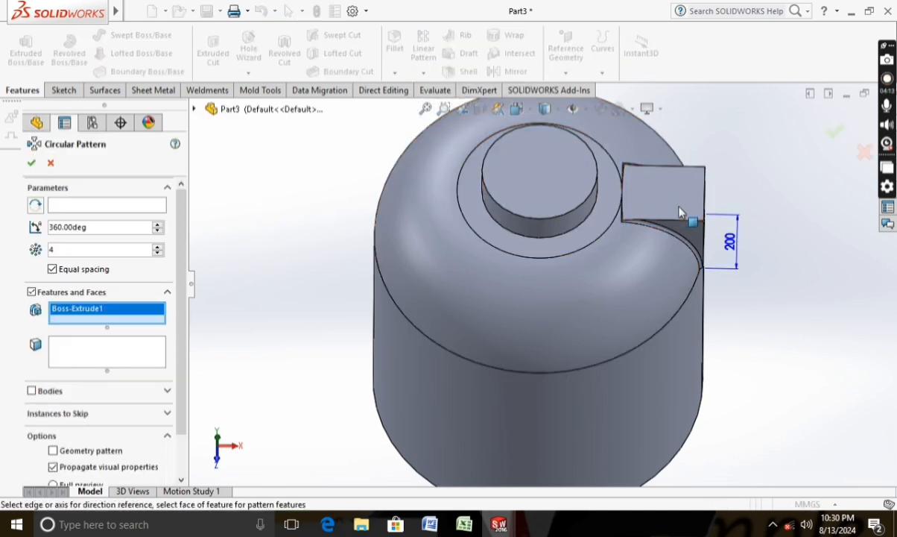
{"action": "left_click", "coordinate": [127, 208]}
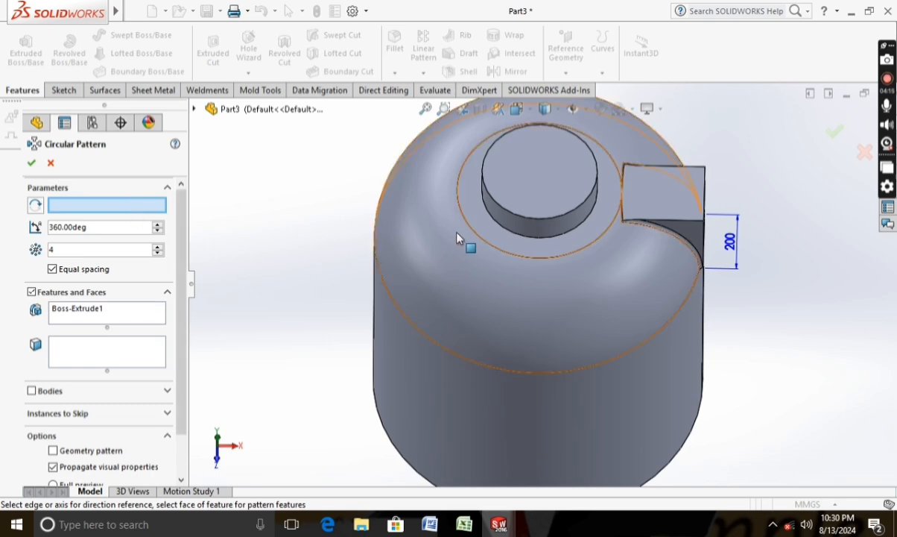
{"action": "left_click", "coordinate": [509, 216]}
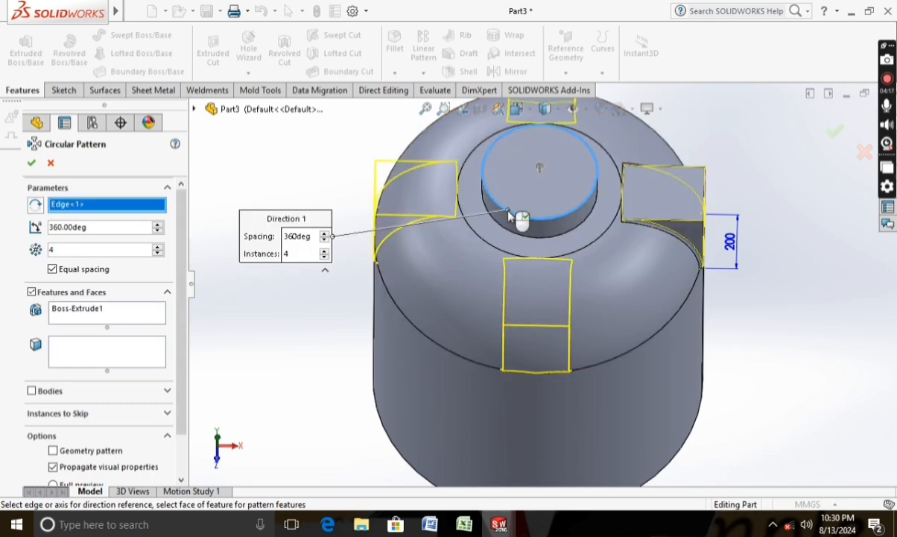
{"action": "left_click", "coordinate": [31, 163]}
{"action": "middle_click_drag", "start_coordinate": [295, 301], "coordinate": [330, 218]}
{"action": "key", "text": "f"}
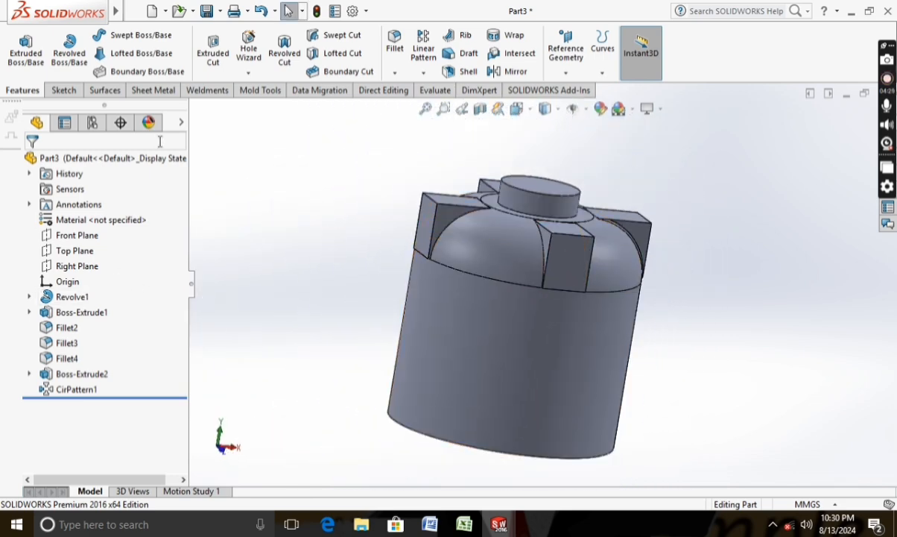
Sketch three end-to-end vertical lines on the Front Plane, from the midpoint of the tank's bottom edge up to the dome's base edge
{"action": "left_click", "coordinate": [67, 94]}
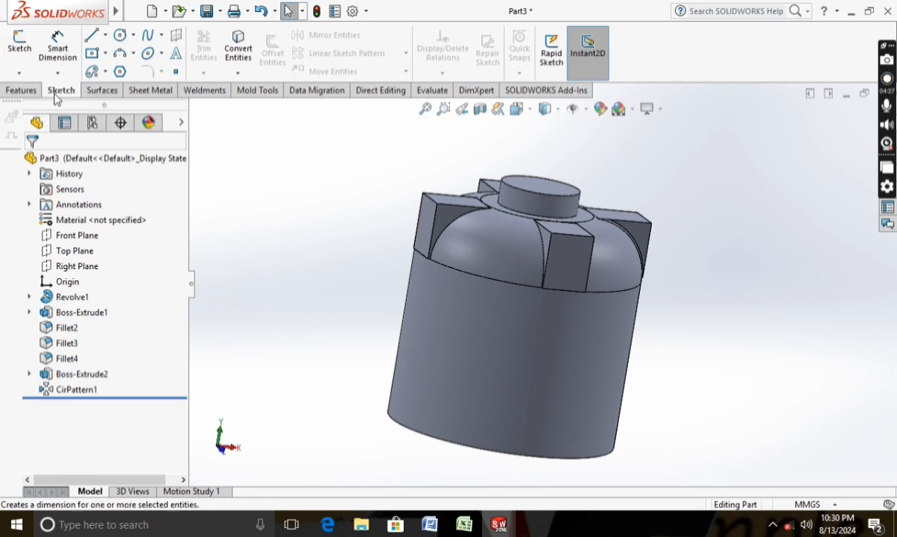
{"action": "right_click", "coordinate": [84, 237]}
{"action": "left_click", "coordinate": [145, 219]}
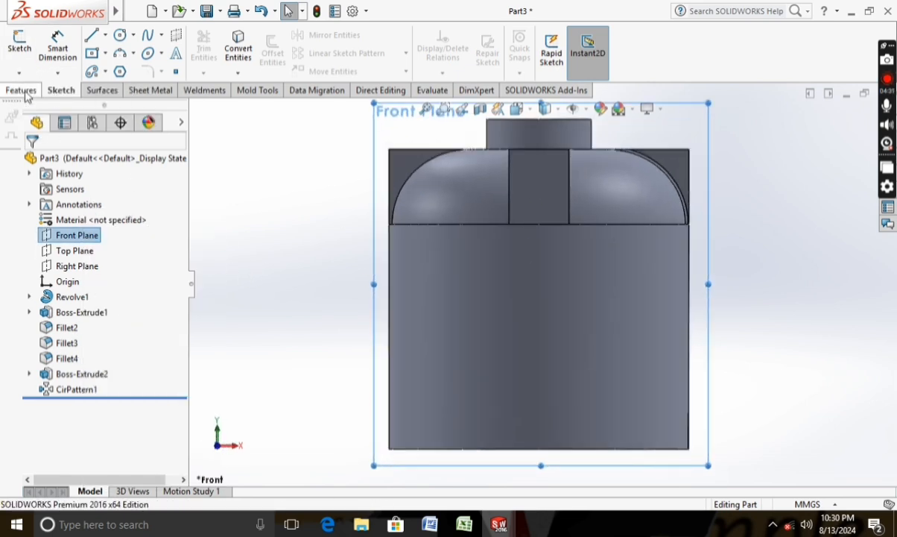
{"action": "left_click", "coordinate": [92, 34]}
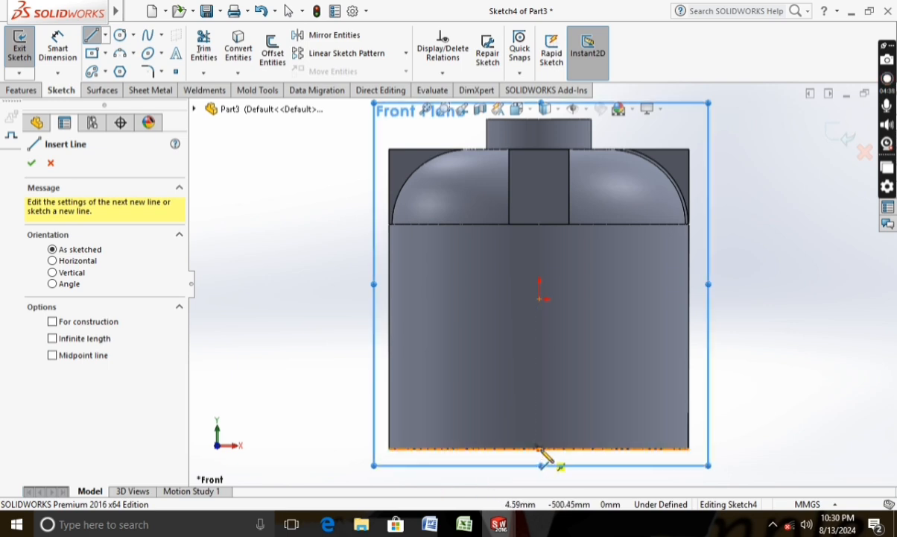
{"action": "left_click", "coordinate": [540, 447]}
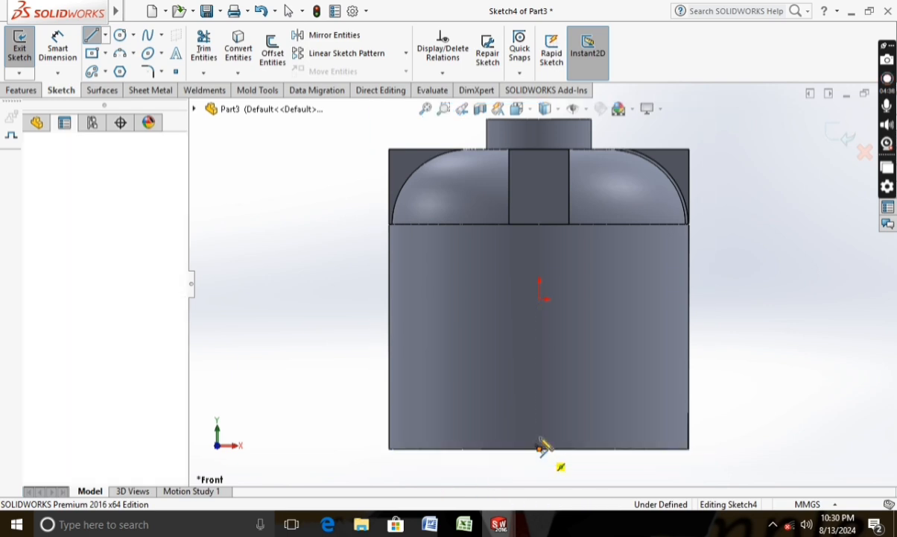
{"action": "left_click", "coordinate": [540, 393]}
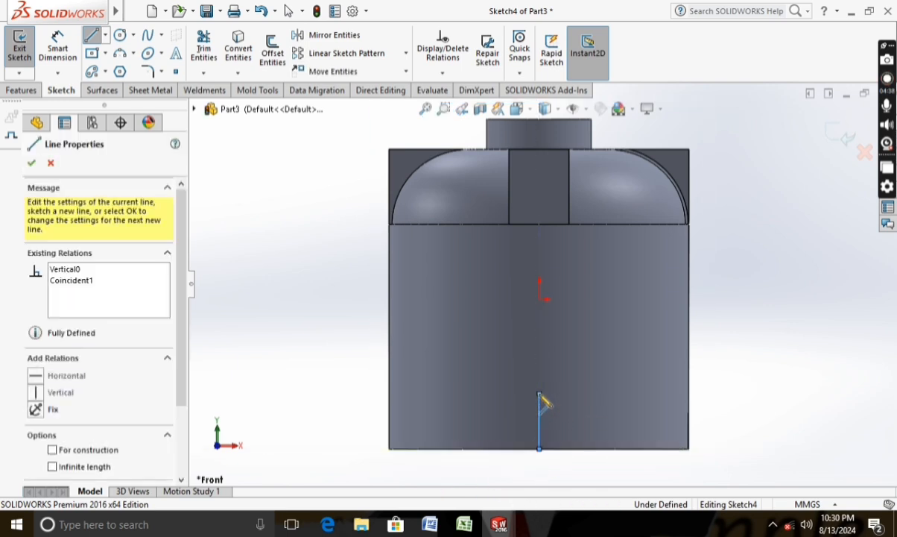
{"action": "left_click", "coordinate": [540, 318]}
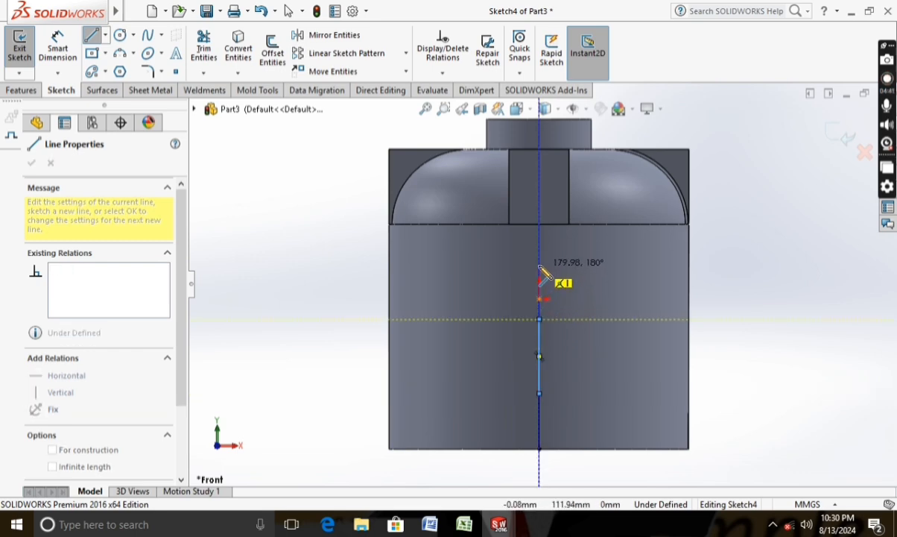
{"action": "left_click", "coordinate": [540, 225]}
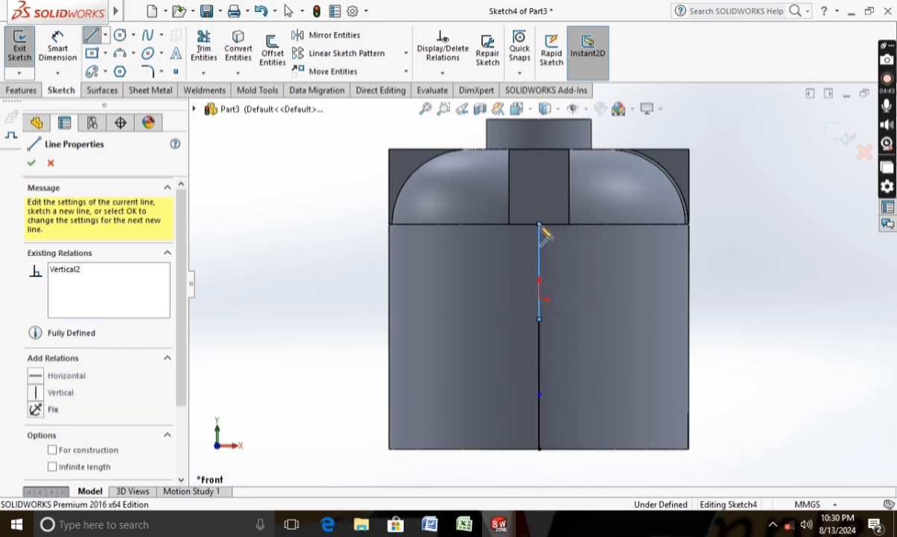
{"action": "key", "text": "Escape"}
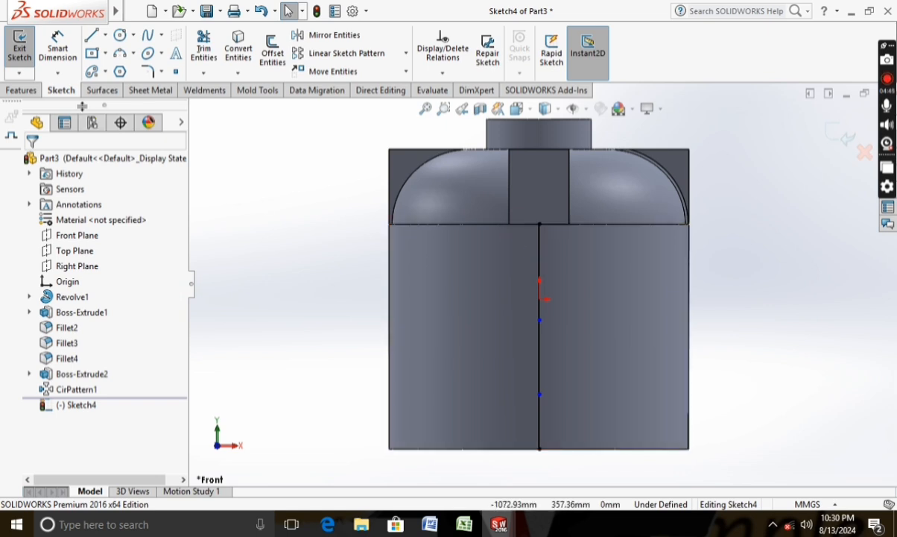
Dimension the lowest vertical line segment as 250 mm
{"action": "left_click", "coordinate": [65, 65]}
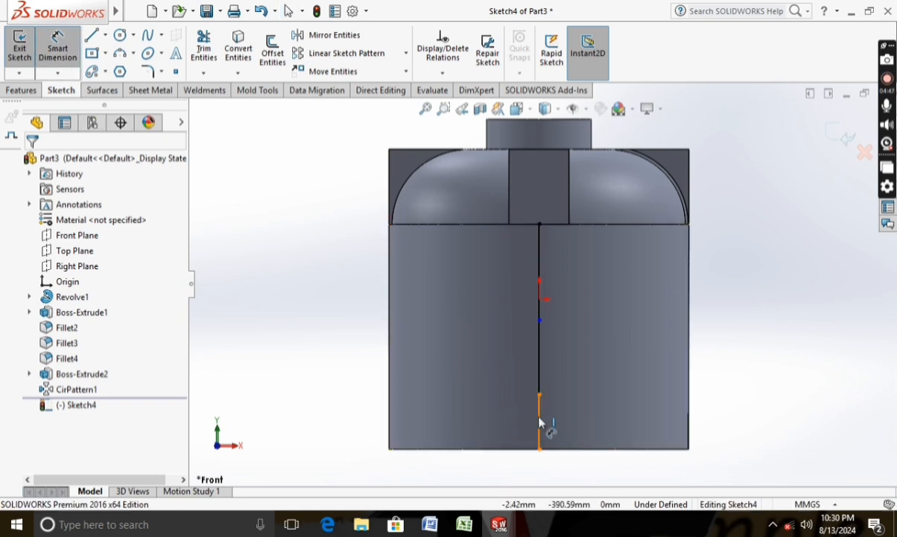
{"action": "left_click", "coordinate": [540, 419]}
{"action": "left_click", "coordinate": [579, 422]}
{"action": "type", "text": "2"}
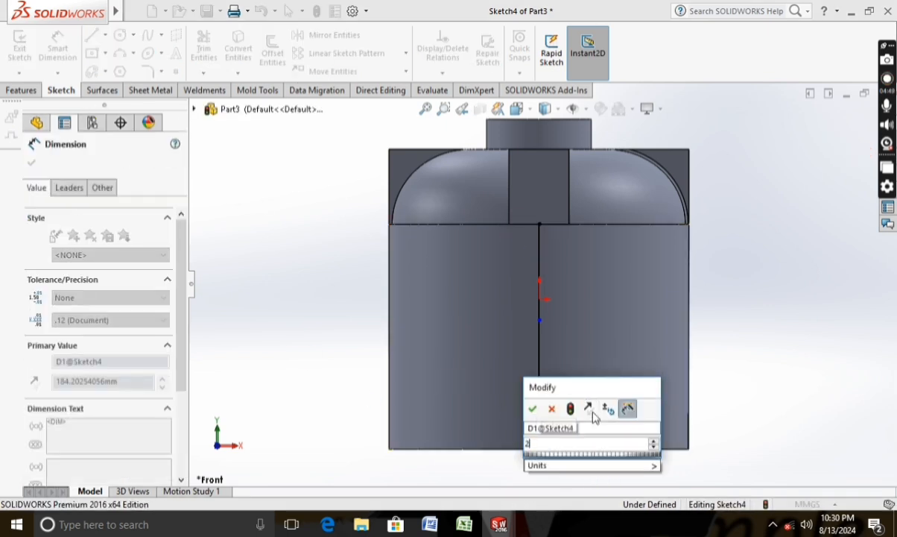
{"action": "type", "text": "50"}
{"action": "key", "text": "Return"}
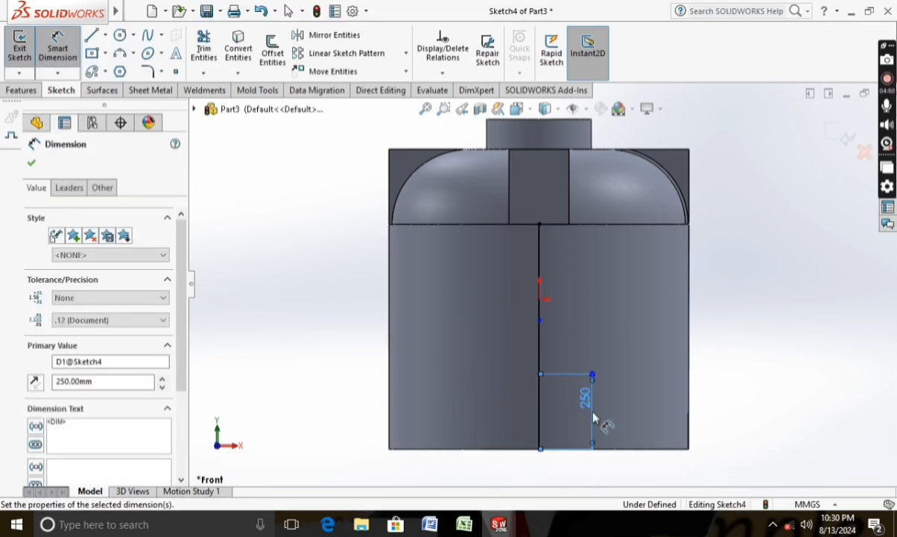
Dimension the middle vertical line segment as 250 mm
{"action": "left_click", "coordinate": [541, 358]}
{"action": "left_click", "coordinate": [593, 345]}
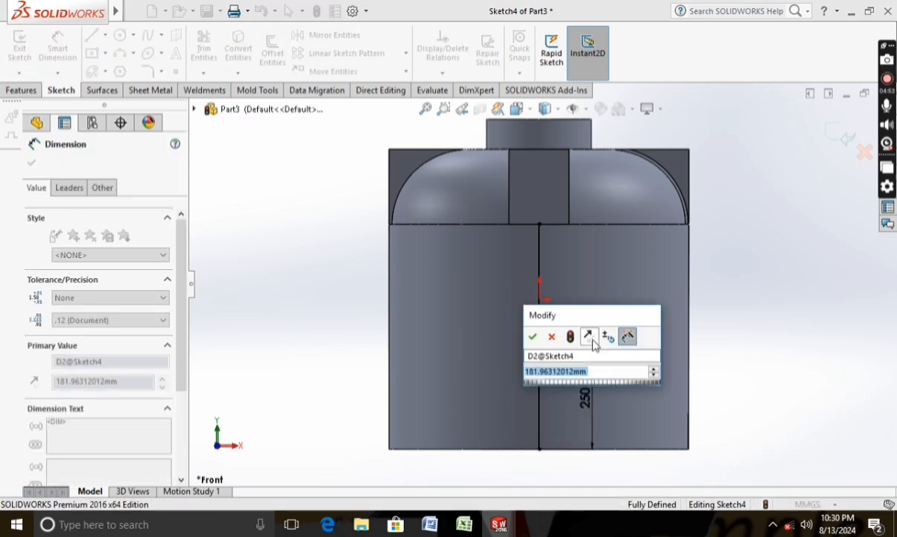
{"action": "type", "text": "250"}
{"action": "key", "text": "Return"}
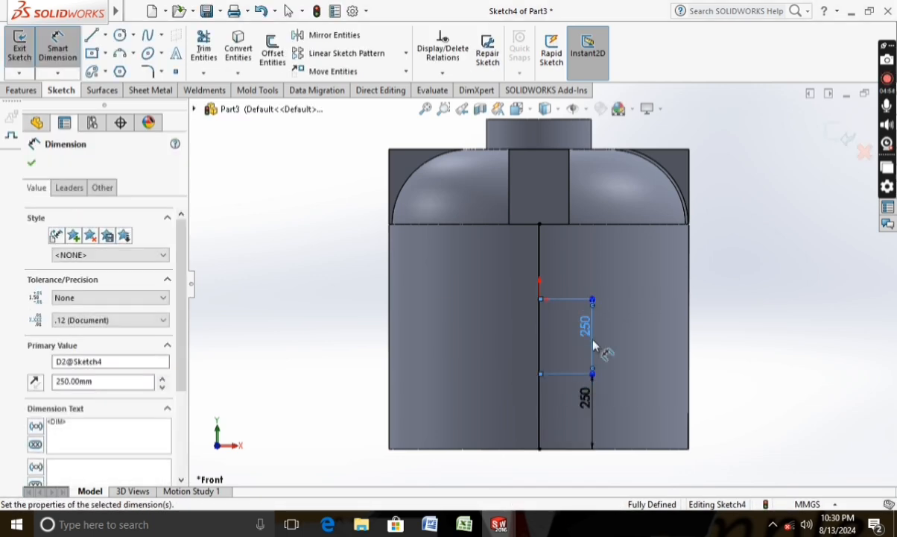
{"action": "left_click", "coordinate": [541, 262]}
{"action": "key", "text": "Escape"}
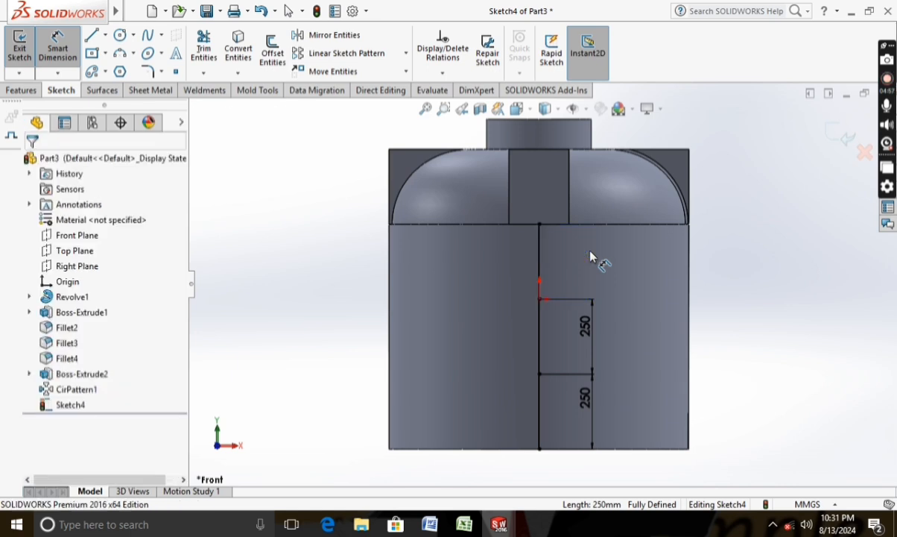
Draw lines slanting down-left from the upper ends of the lowest and middle vertical segments, the middle one about 295 mm long
{"action": "left_click", "coordinate": [93, 37]}
{"action": "left_click", "coordinate": [539, 375]}
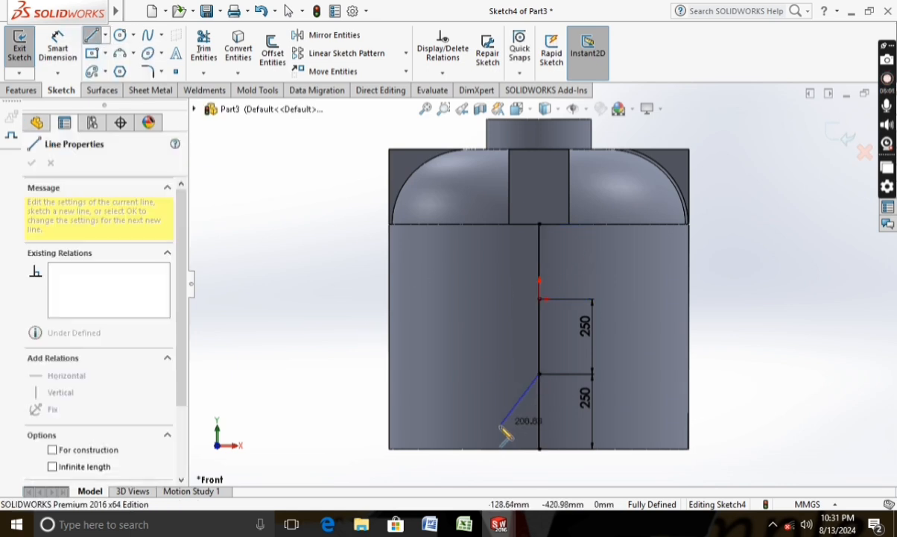
{"action": "left_click", "coordinate": [498, 431]}
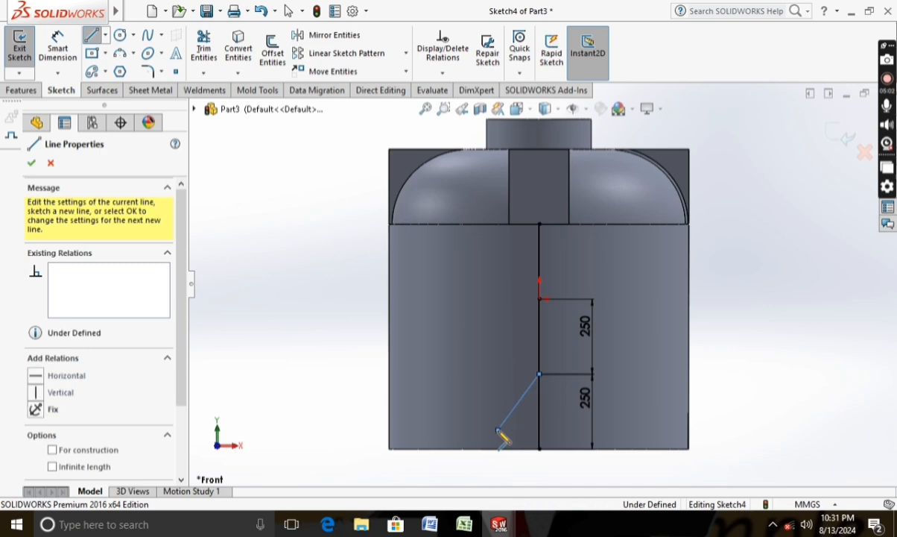
{"action": "left_click", "coordinate": [499, 433]}
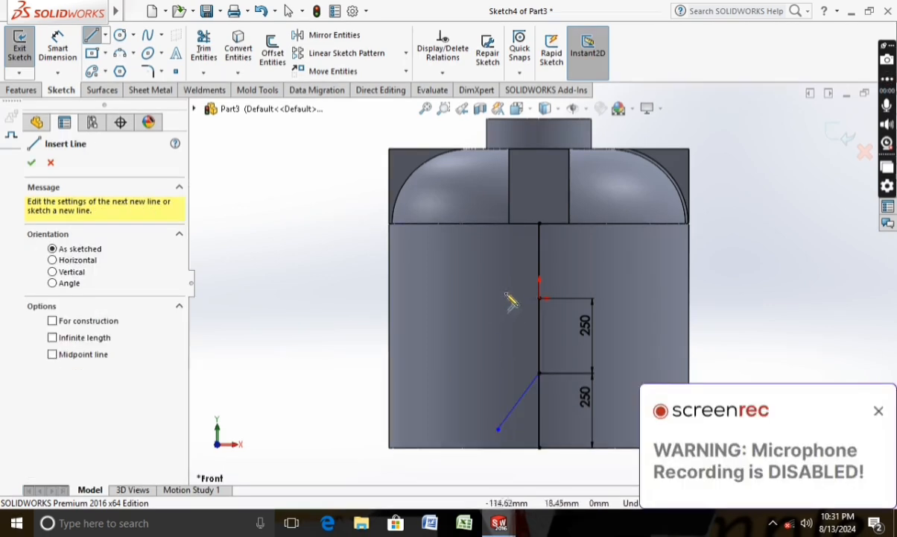
{"action": "left_click", "coordinate": [539, 299]}
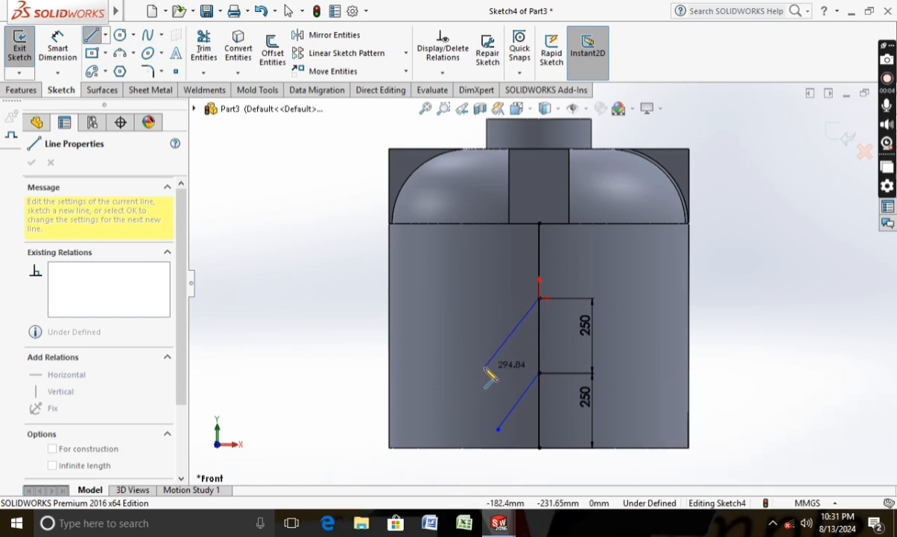
{"action": "left_click", "coordinate": [485, 368]}
{"action": "key", "text": "Escape"}
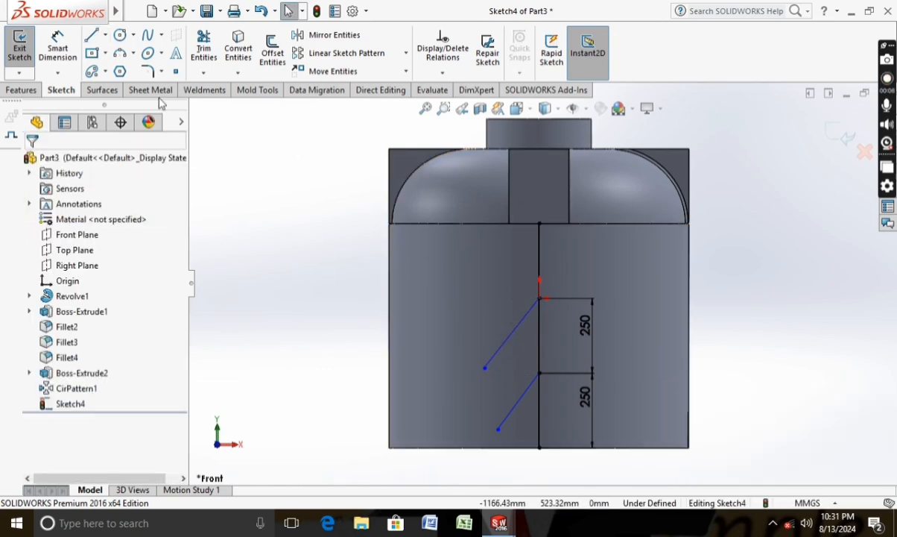
Draw a line about 256 mm long slanting down-left from the upper end of the topmost vertical segment
{"action": "left_click", "coordinate": [91, 39]}
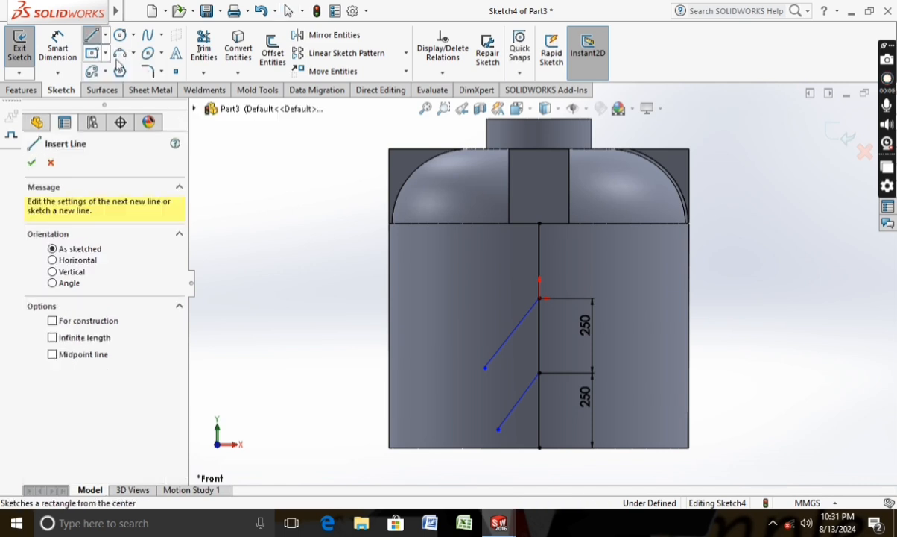
{"action": "left_click", "coordinate": [540, 224]}
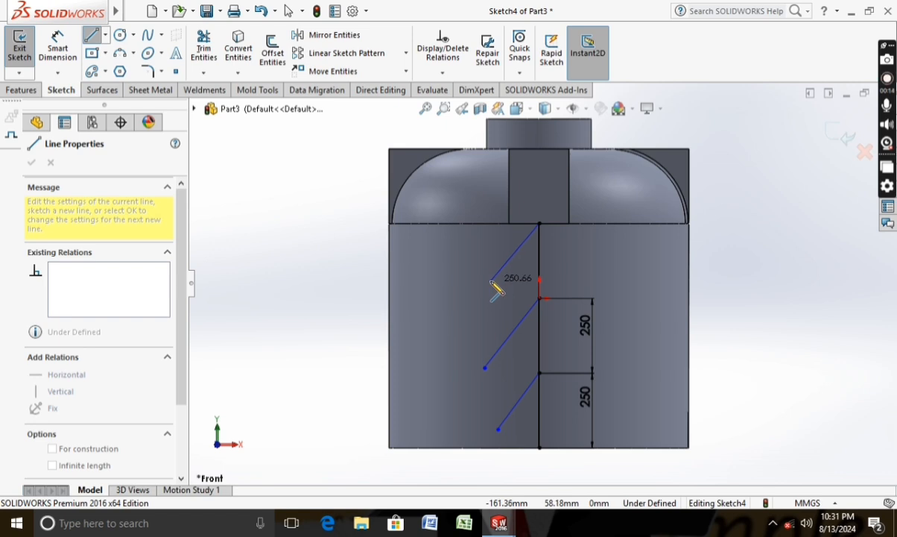
{"action": "left_click", "coordinate": [491, 284]}
{"action": "key", "text": "Escape"}
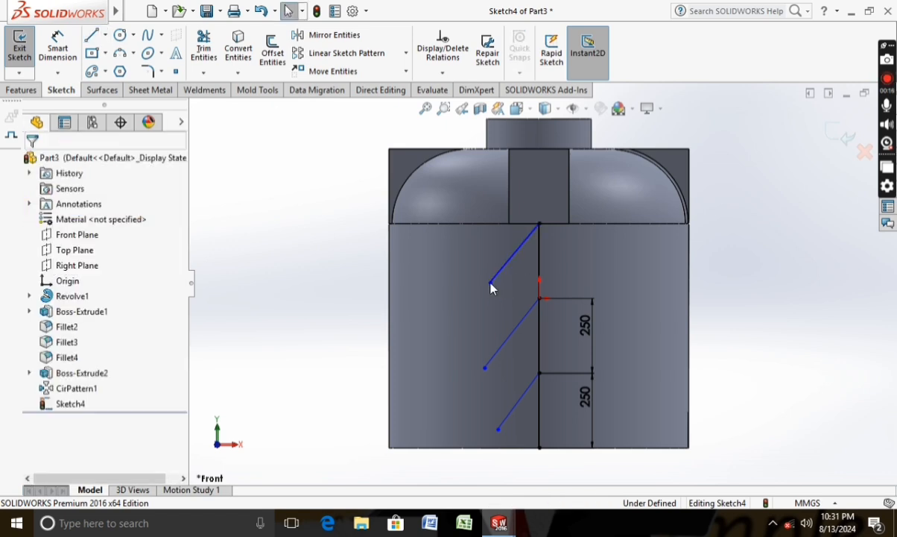
Dimension the angle between the top slanted line and the vertical line as 55 degrees
{"action": "left_click", "coordinate": [57, 48]}
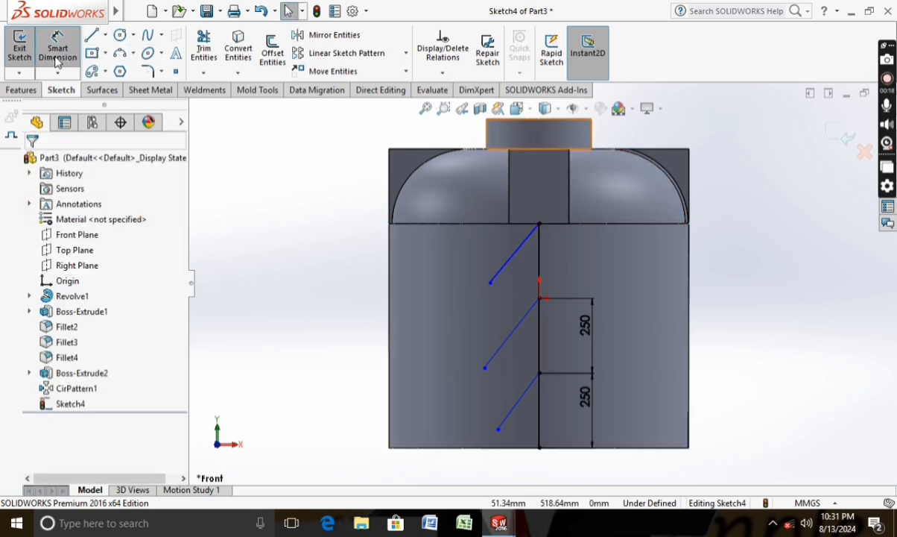
{"action": "left_click", "coordinate": [522, 254]}
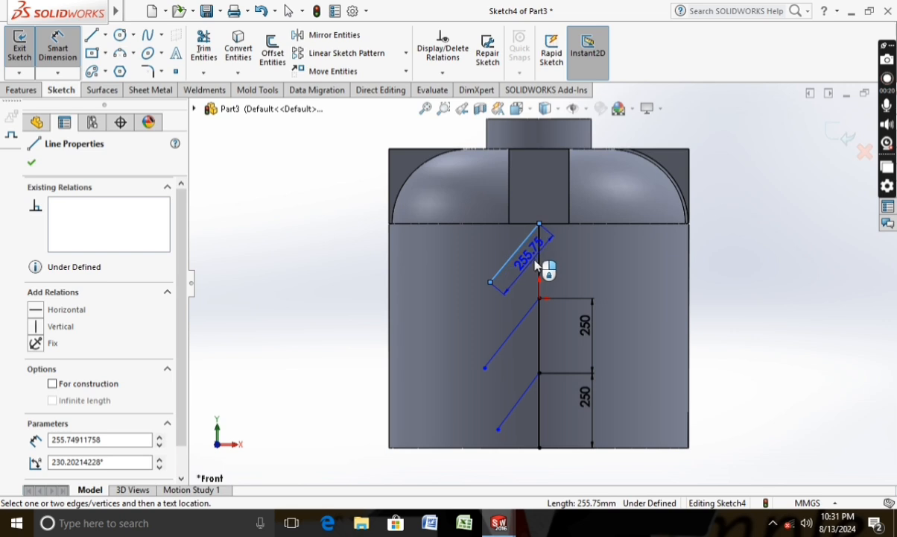
{"action": "left_click", "coordinate": [540, 265]}
{"action": "left_click", "coordinate": [522, 284]}
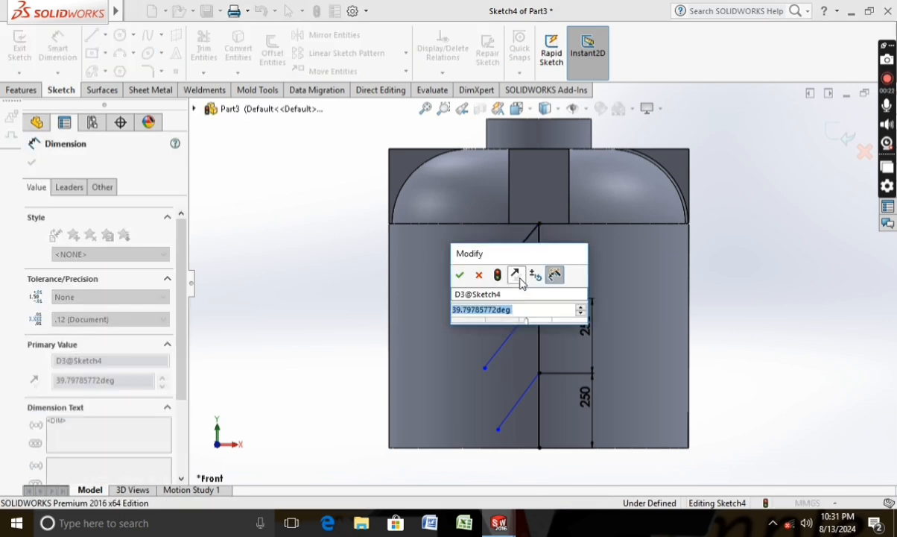
{"action": "type", "text": "55"}
{"action": "key", "text": "Return"}
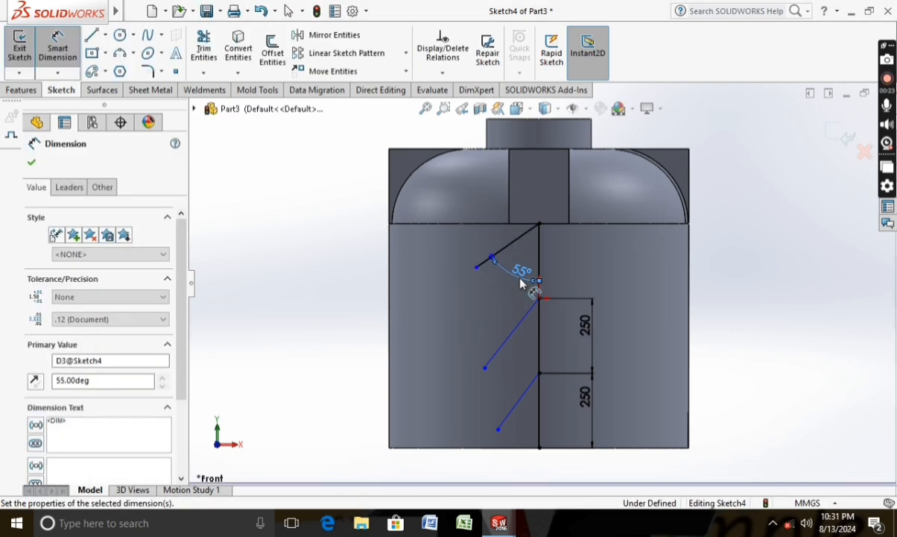
Dimension the angle between the middle slanted line and the vertical line as 55 degrees
{"action": "left_click", "coordinate": [540, 343]}
{"action": "left_click", "coordinate": [518, 329]}
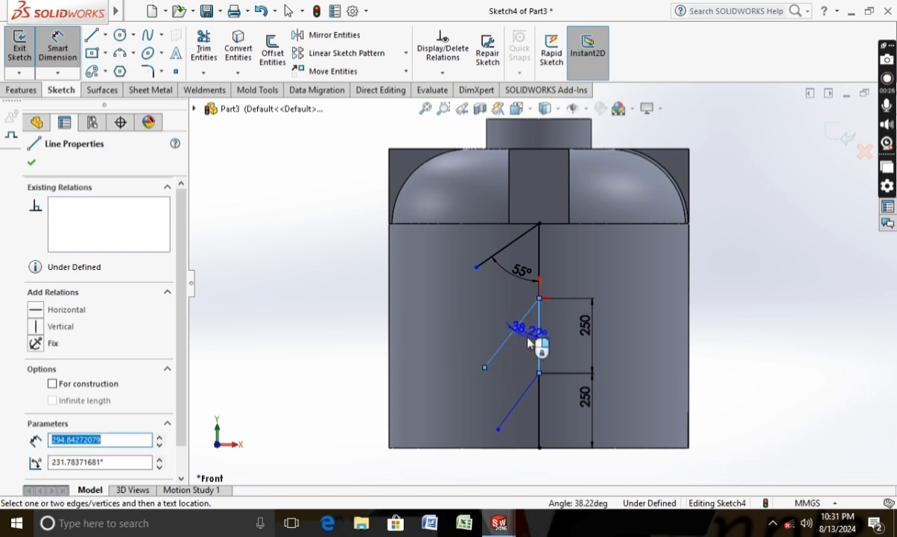
{"action": "left_click", "coordinate": [532, 356]}
{"action": "type", "text": "55"}
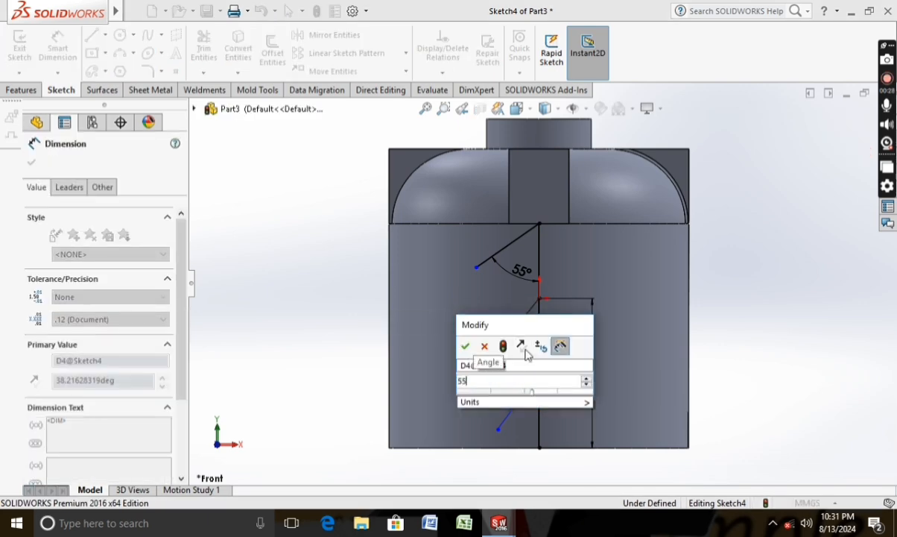
{"action": "key", "text": "Return"}
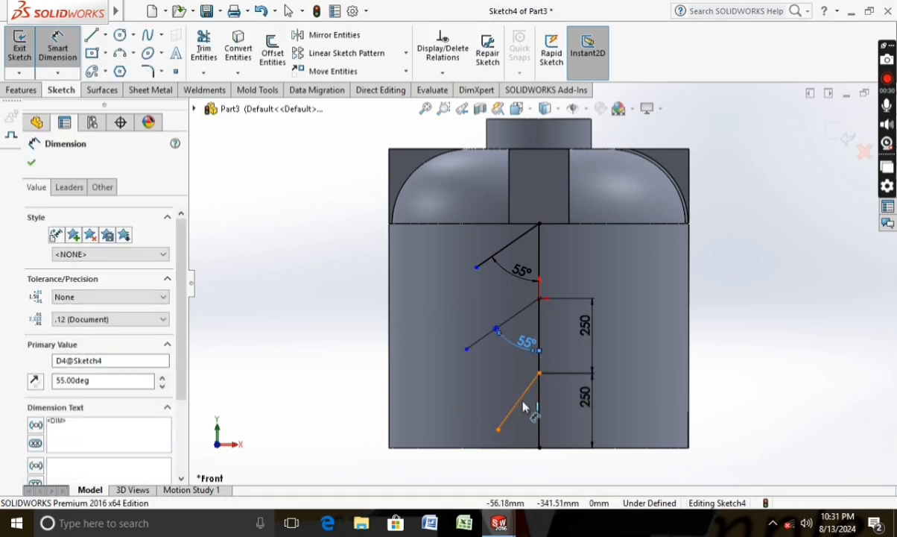
Dimension the angle between the lowest slanted line and the vertical line as 55 degrees
{"action": "left_click", "coordinate": [518, 403]}
{"action": "left_click", "coordinate": [538, 414]}
{"action": "left_click", "coordinate": [527, 421]}
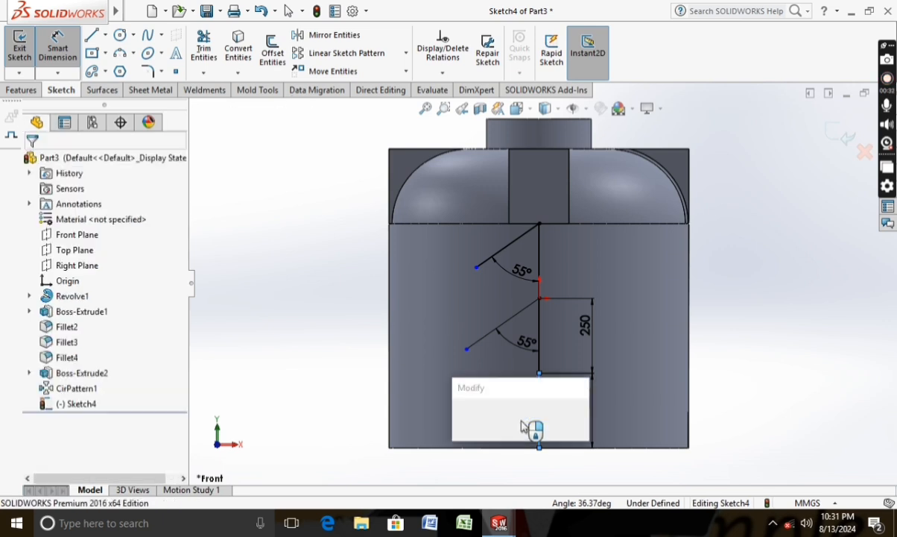
{"action": "type", "text": "55"}
{"action": "key", "text": "Return"}
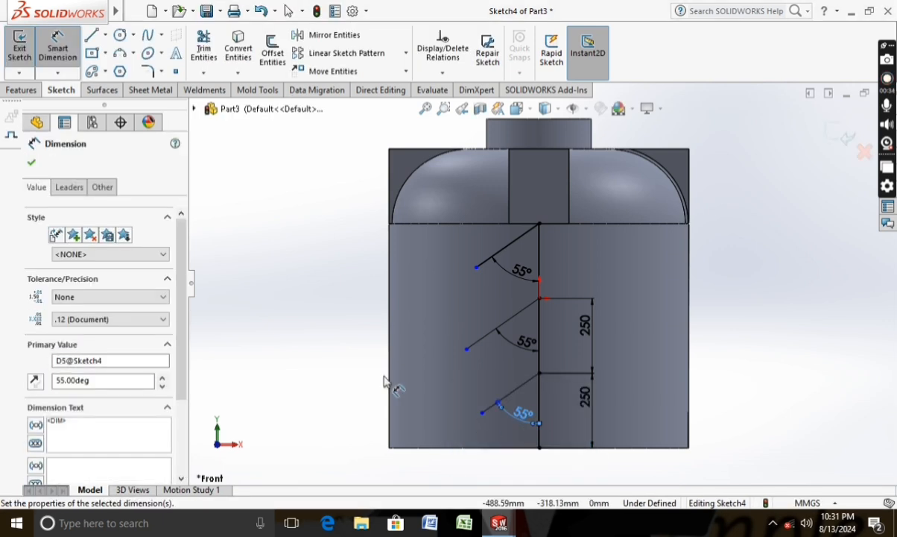
{"action": "left_click", "coordinate": [31, 163]}
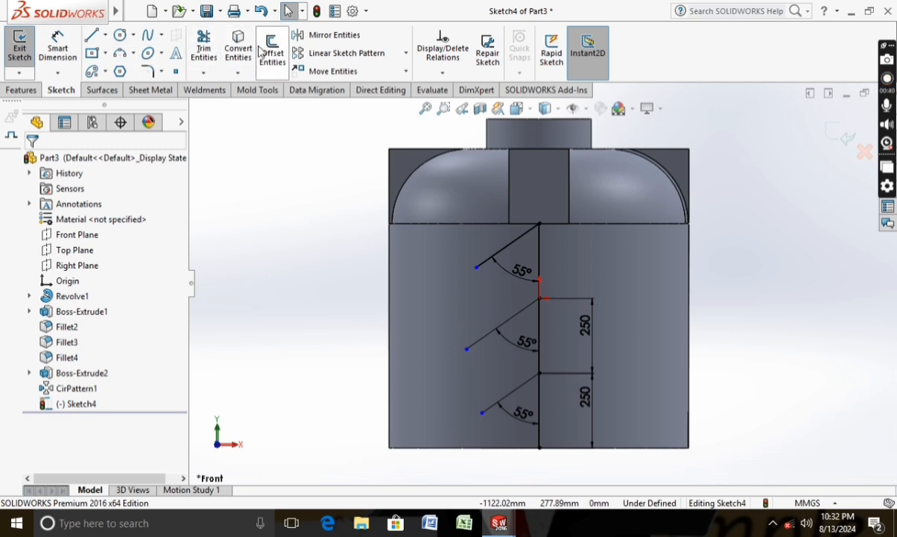
Offset the three slanted lines 120 mm toward their lower side, with the direction reversed and dimensions added
{"action": "left_click", "coordinate": [273, 49]}
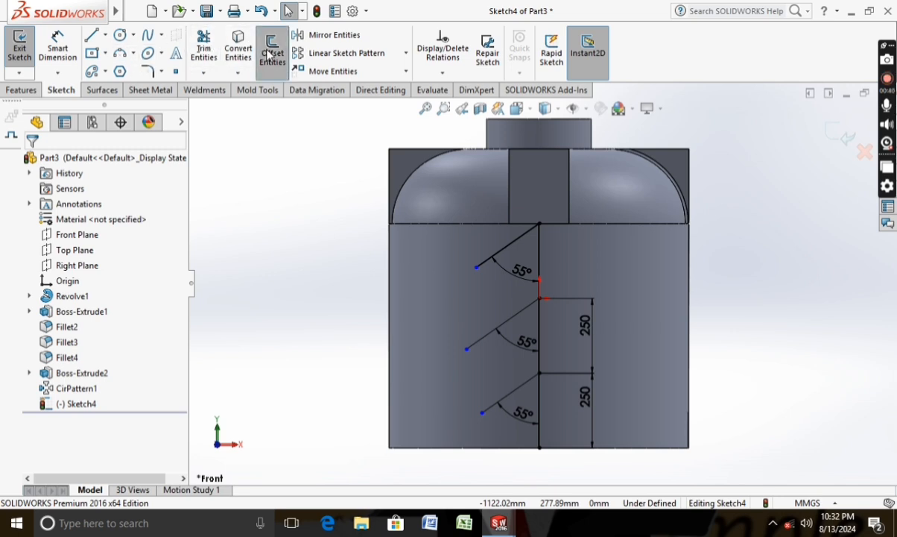
{"action": "left_click", "coordinate": [505, 247]}
{"action": "left_click", "coordinate": [54, 234]}
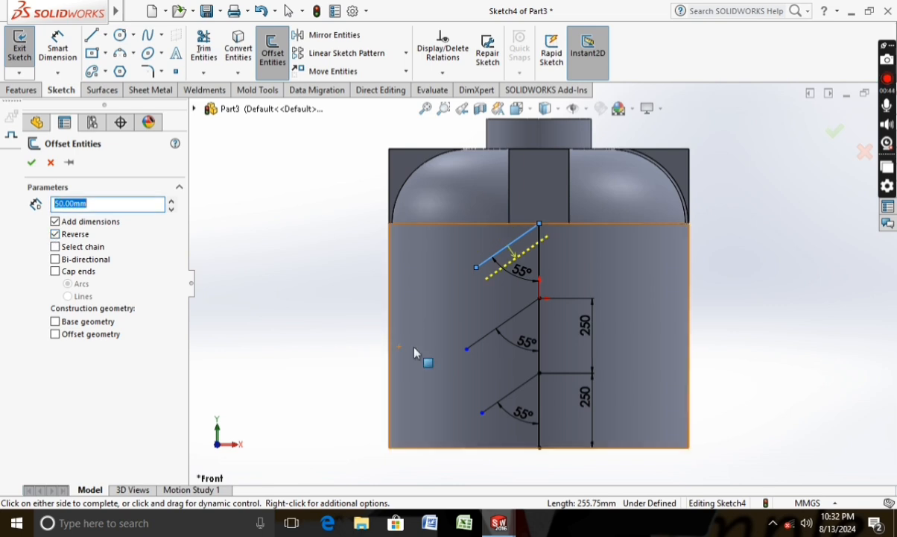
{"action": "left_click", "coordinate": [488, 337]}
{"action": "left_click", "coordinate": [511, 393]}
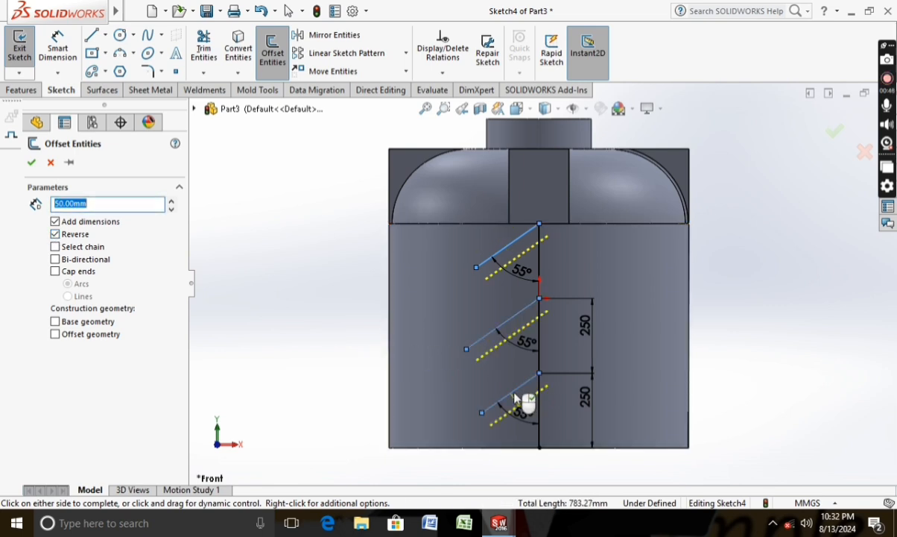
{"action": "left_click", "coordinate": [172, 200]}
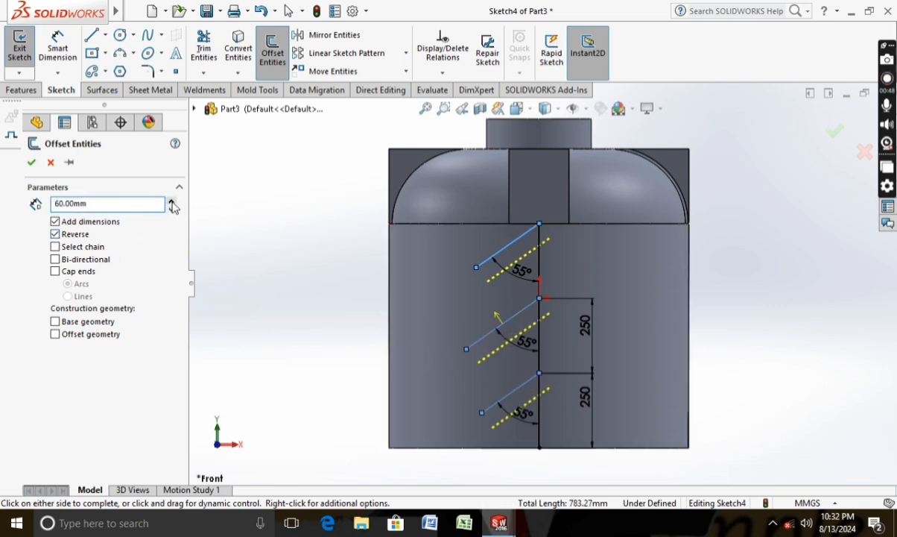
{"action": "left_click", "coordinate": [172, 200]}
{"action": "left_click", "coordinate": [171, 199]}
{"action": "left_click", "coordinate": [172, 199]}
{"action": "left_click", "coordinate": [171, 199]}
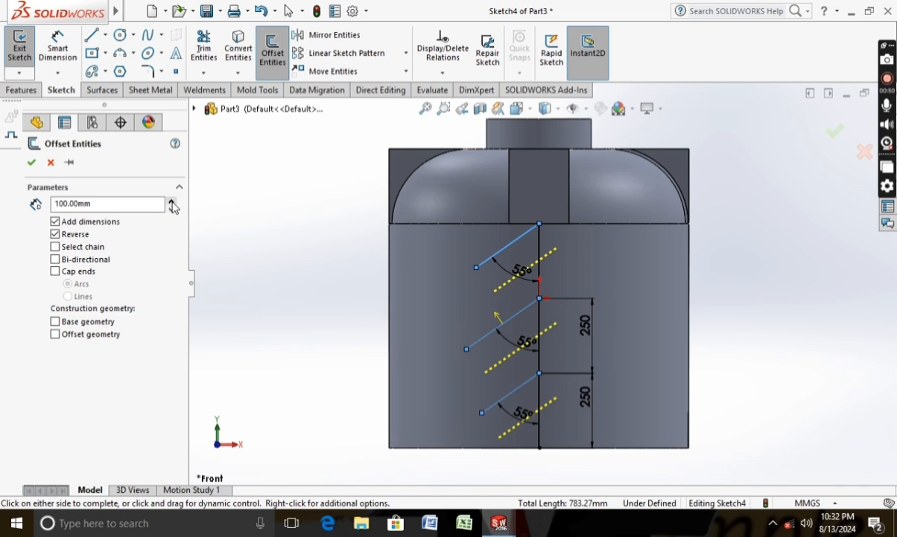
{"action": "left_click", "coordinate": [171, 201]}
{"action": "left_click", "coordinate": [171, 201]}
{"action": "left_click", "coordinate": [172, 201]}
{"action": "left_click", "coordinate": [171, 202]}
{"action": "left_click", "coordinate": [171, 201]}
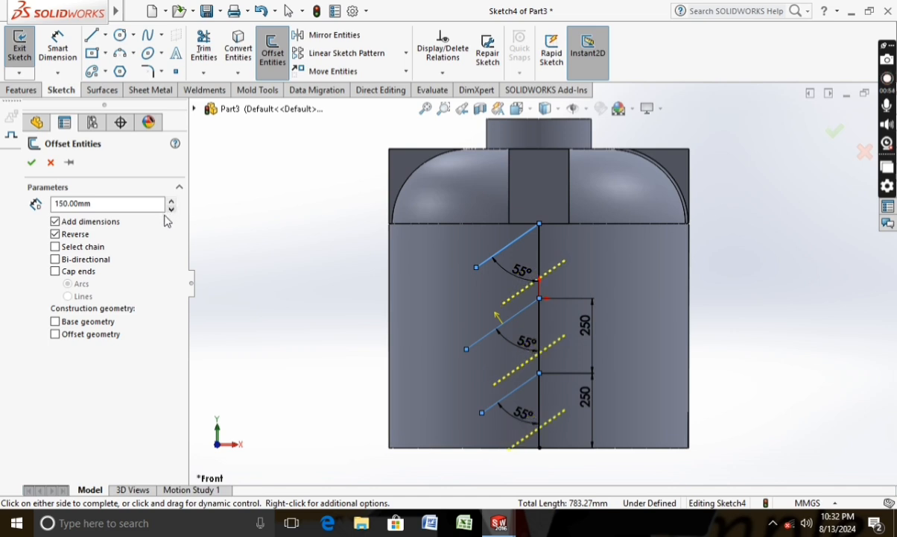
{"action": "left_click", "coordinate": [172, 209]}
{"action": "left_click", "coordinate": [172, 210]}
{"action": "left_click", "coordinate": [171, 209]}
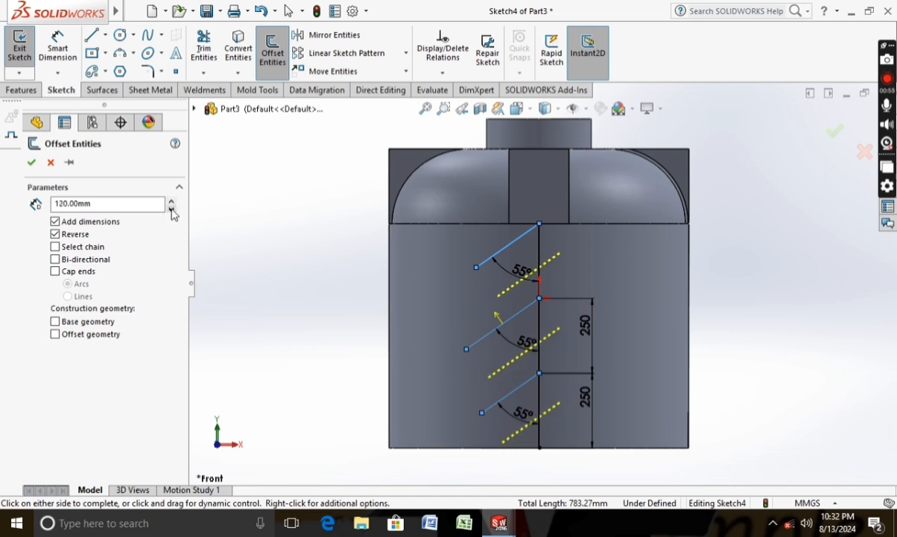
{"action": "left_click", "coordinate": [31, 162]}
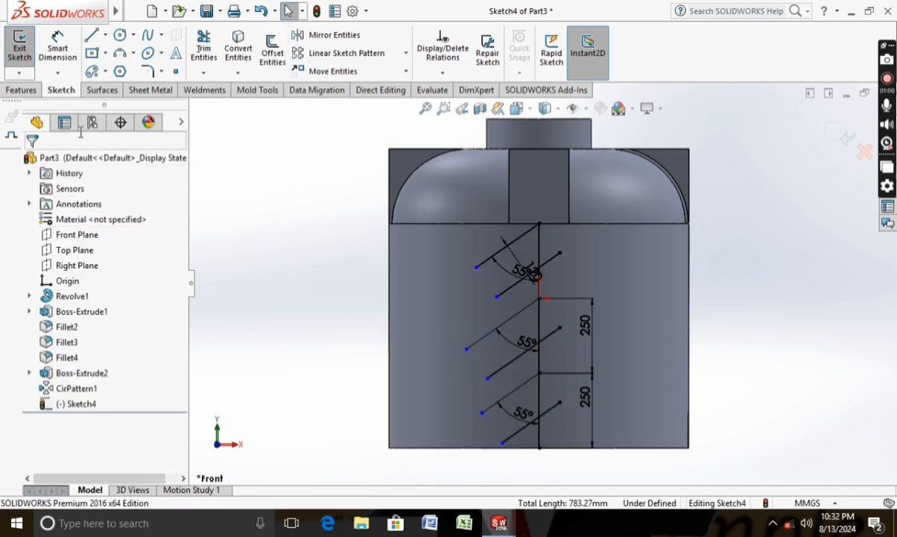
Dimension the horizontal distance between the endpoints of the top slanted line as 210 mm
{"action": "left_click", "coordinate": [58, 49]}
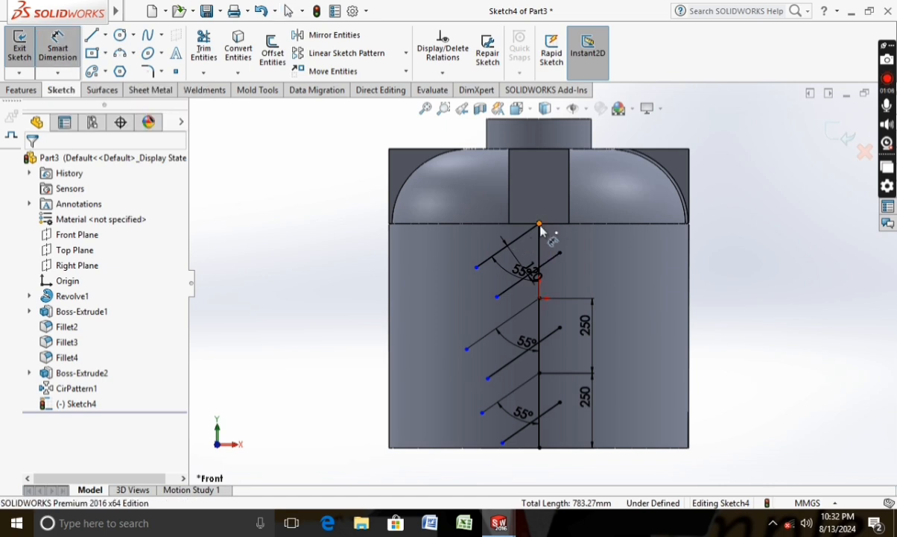
{"action": "left_click", "coordinate": [540, 225]}
{"action": "left_click", "coordinate": [476, 270]}
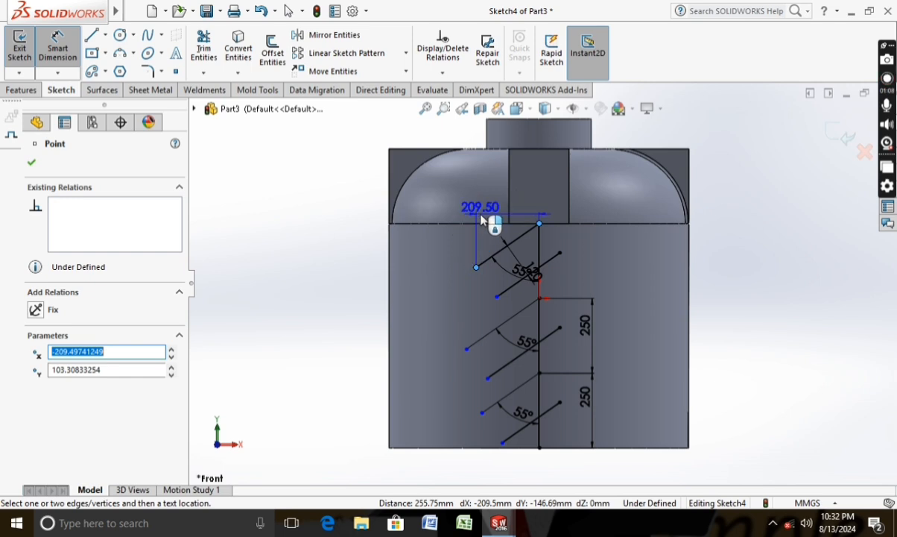
{"action": "left_click", "coordinate": [480, 217]}
{"action": "type", "text": "2"}
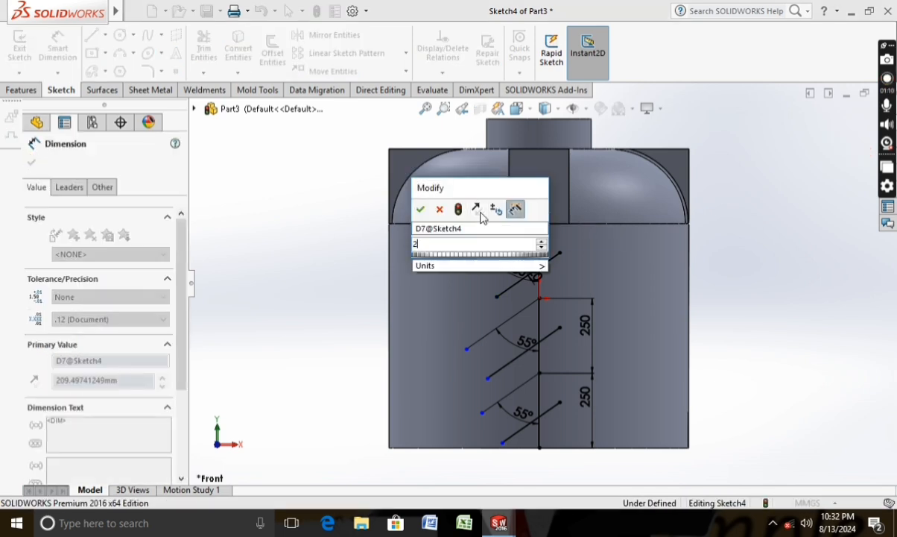
{"action": "type", "text": "10"}
{"action": "key", "text": "Return"}
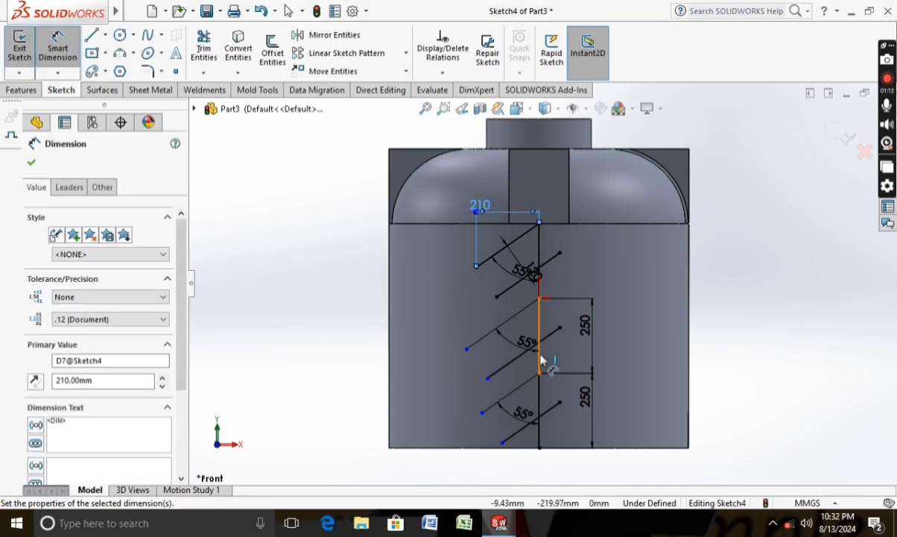
Dimension the horizontal distance between the endpoints of the middle original slanted line as 200 mm
{"action": "left_click", "coordinate": [540, 299]}
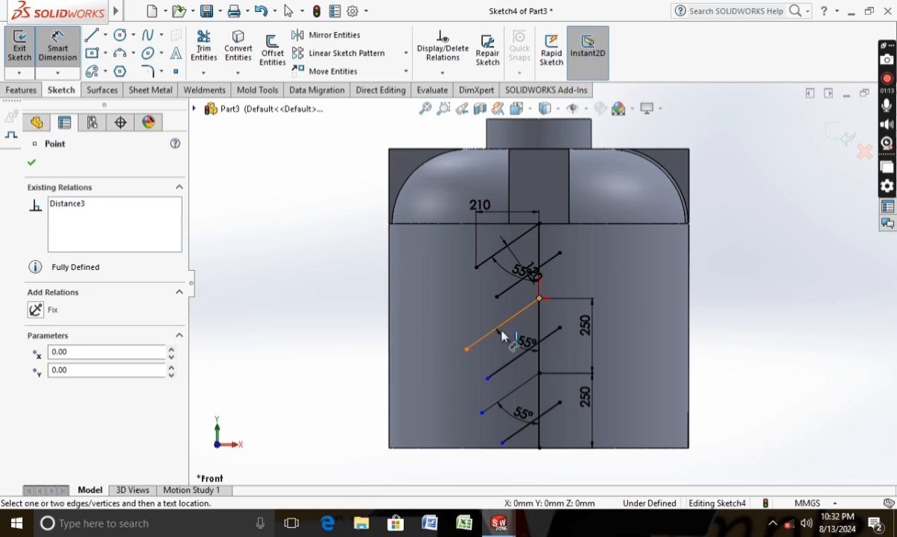
{"action": "left_click", "coordinate": [467, 350]}
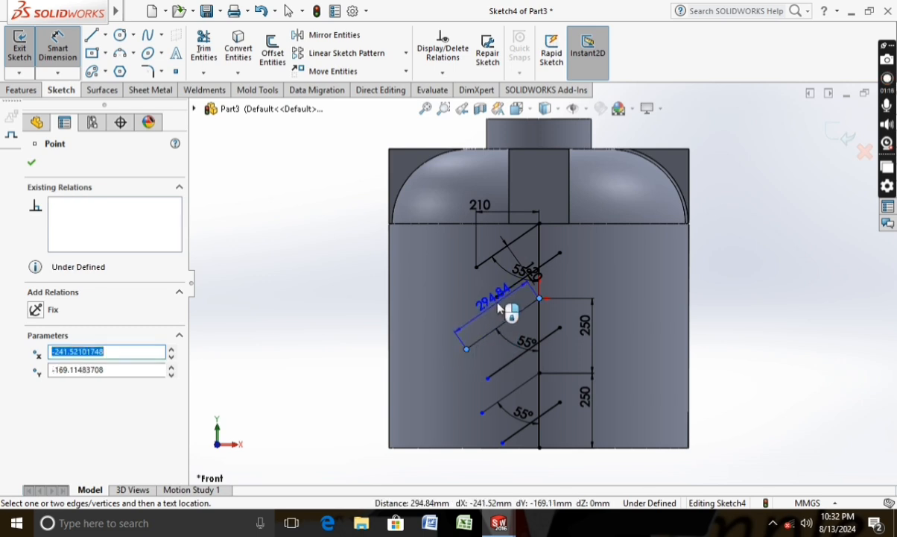
{"action": "left_click", "coordinate": [498, 297]}
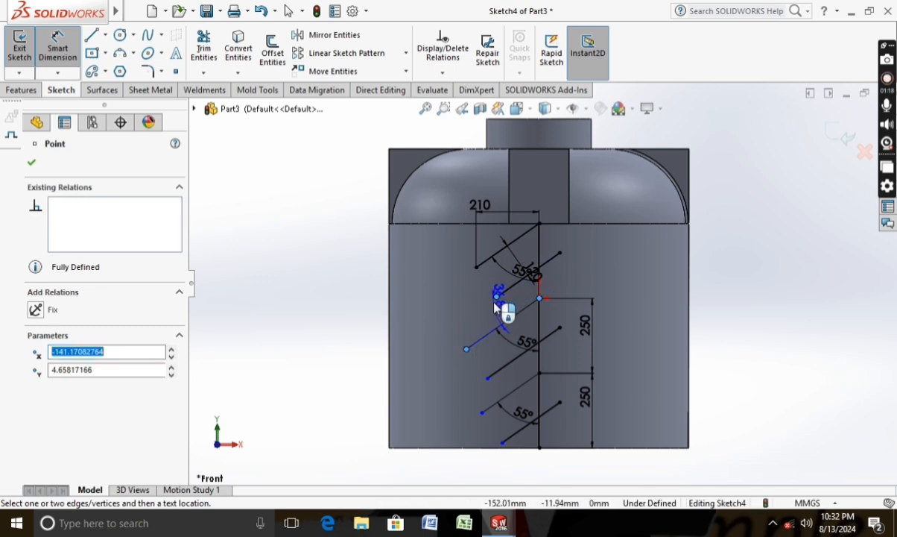
{"action": "left_click", "coordinate": [497, 297]}
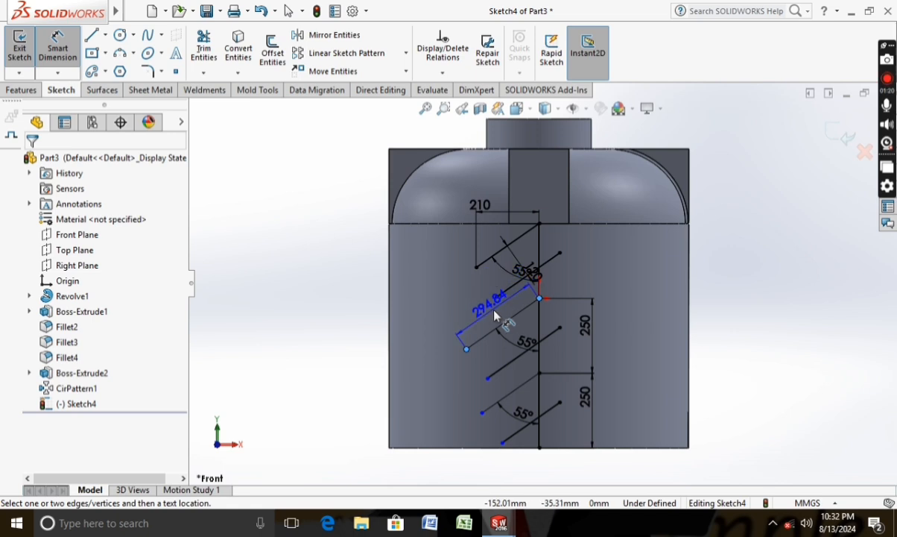
{"action": "left_click", "coordinate": [499, 289]}
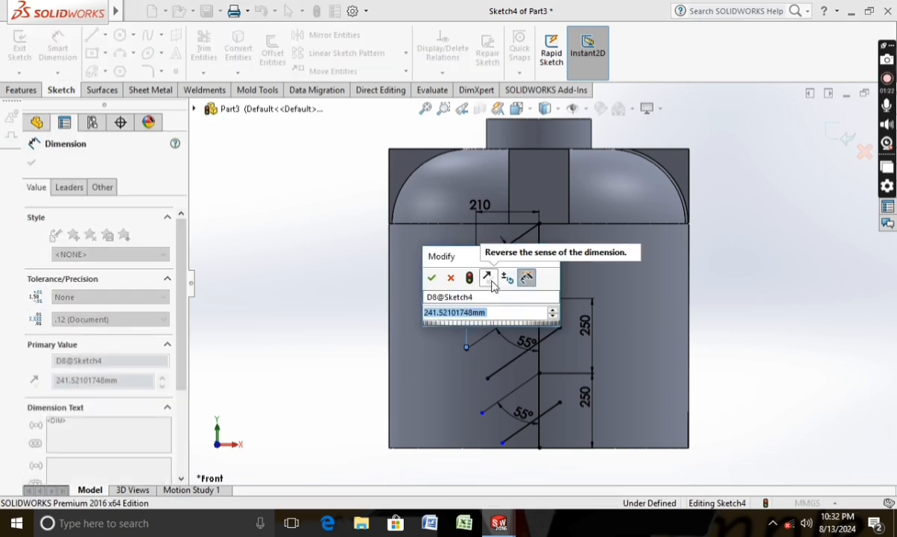
{"action": "type", "text": "200"}
{"action": "key", "text": "Return"}
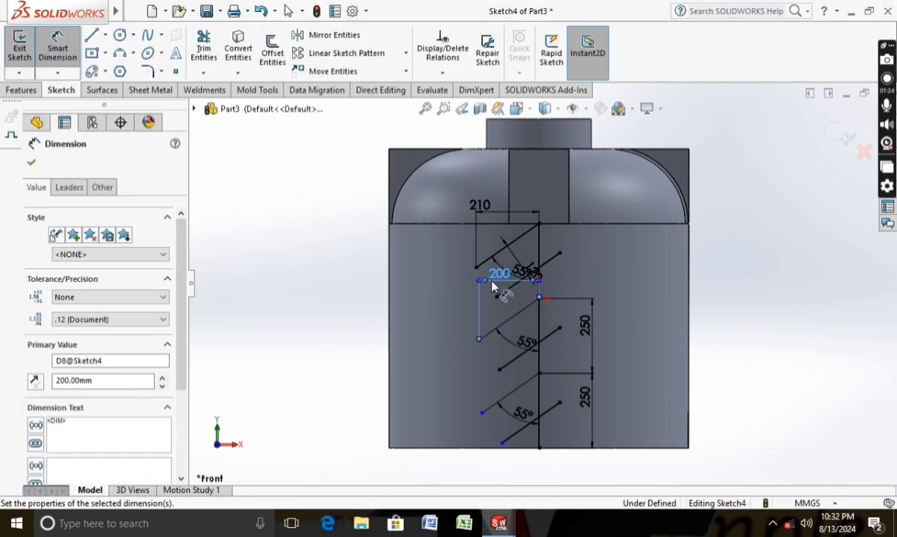
Dimension the horizontal distance between the endpoints of the lowest original slanted line as 190 mm
{"action": "left_click", "coordinate": [540, 372]}
{"action": "left_click", "coordinate": [482, 412]}
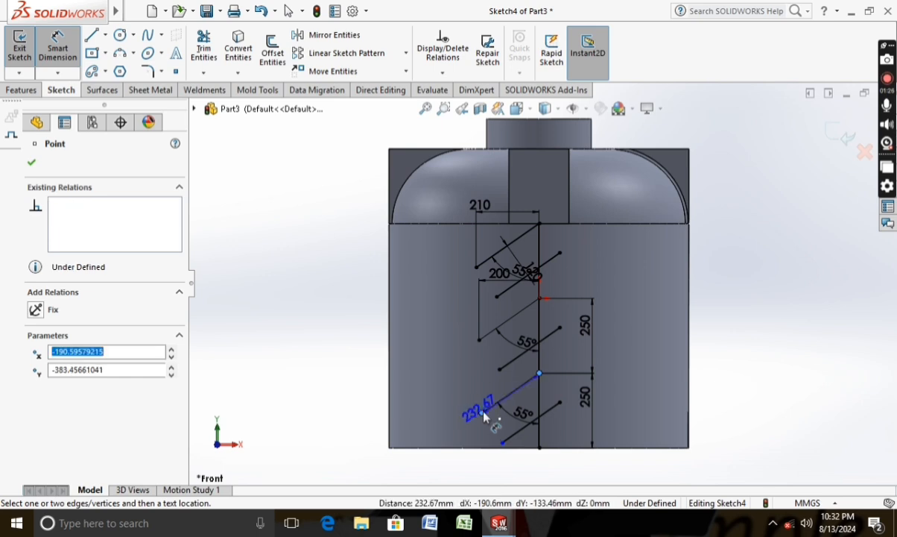
{"action": "left_click", "coordinate": [511, 375]}
{"action": "type", "text": "190"}
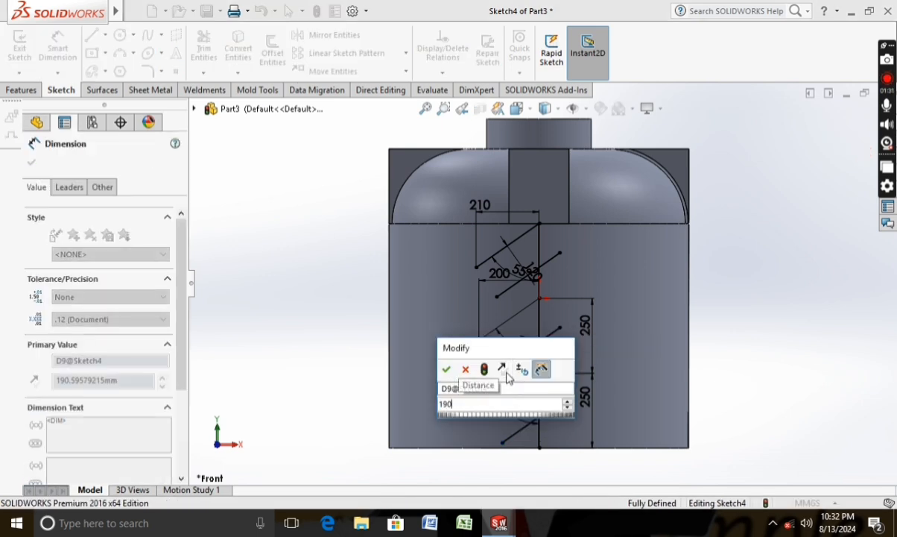
{"action": "key", "text": "Return"}
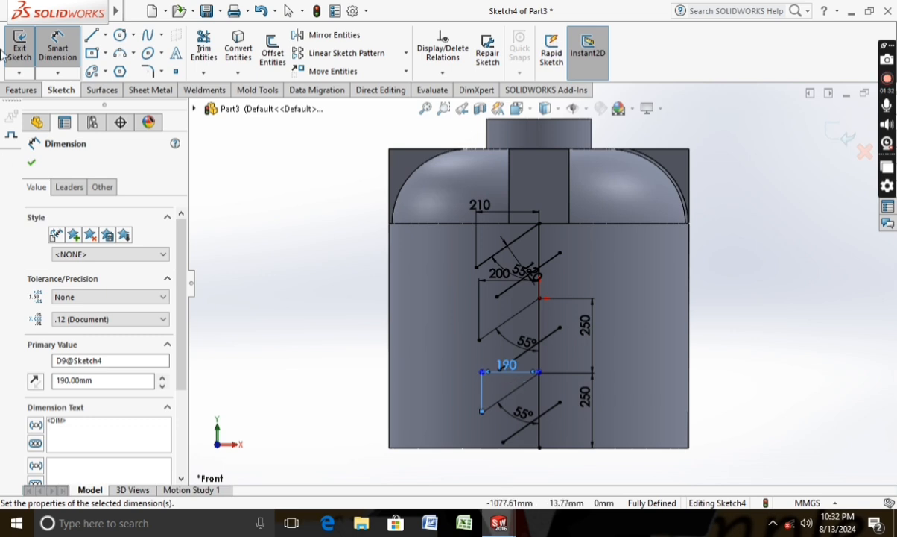
{"action": "left_click", "coordinate": [34, 166]}
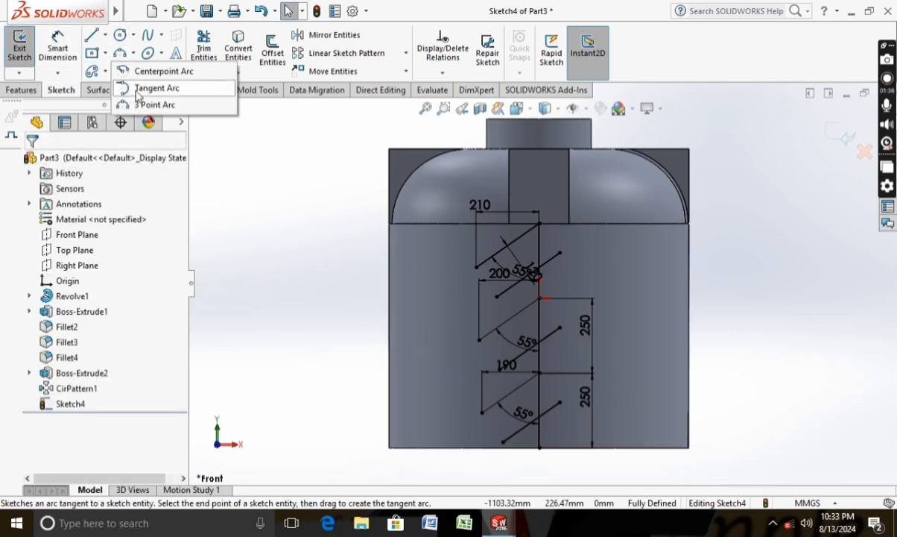
Join the lower-left ends of the top pair of parallel lines with a tangent 180-degree 3 Point Arc of 60 mm radius
{"action": "left_click", "coordinate": [145, 72]}
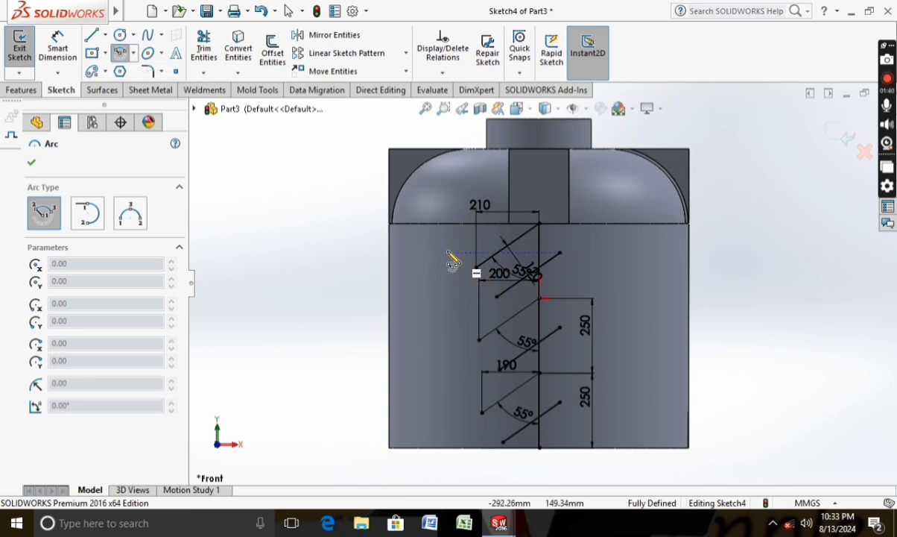
{"action": "left_click", "coordinate": [133, 53]}
{"action": "left_click", "coordinate": [145, 104]}
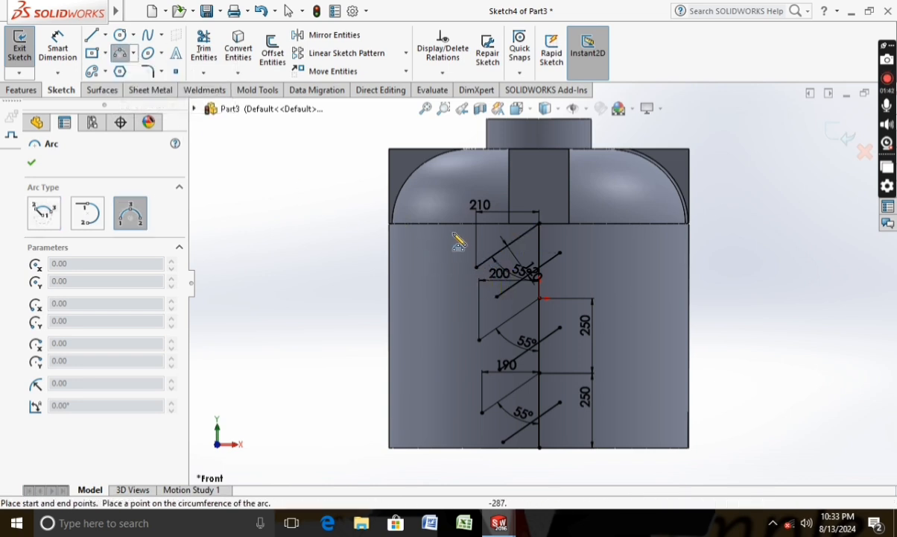
{"action": "left_click", "coordinate": [477, 268]}
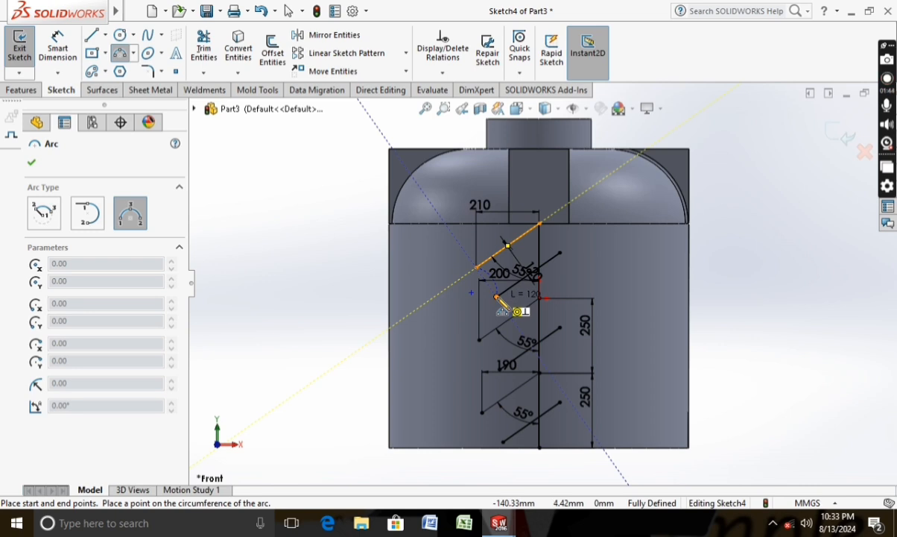
{"action": "left_click", "coordinate": [497, 296]}
{"action": "left_click", "coordinate": [478, 300]}
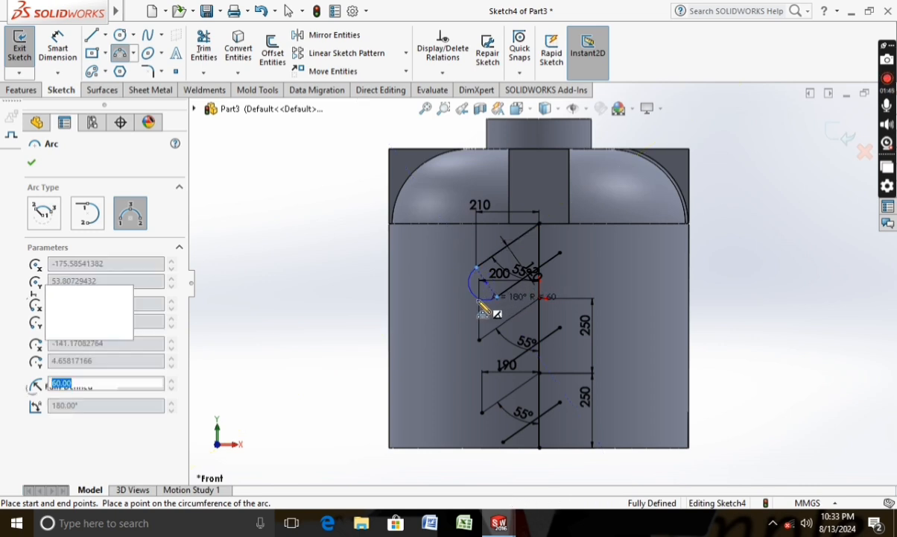
Join the lower-left ends of the middle and lowest line pairs with 3 Point Arcs, the middle one about 85 mm in radius
{"action": "left_click", "coordinate": [478, 341]}
{"action": "left_click", "coordinate": [498, 369]}
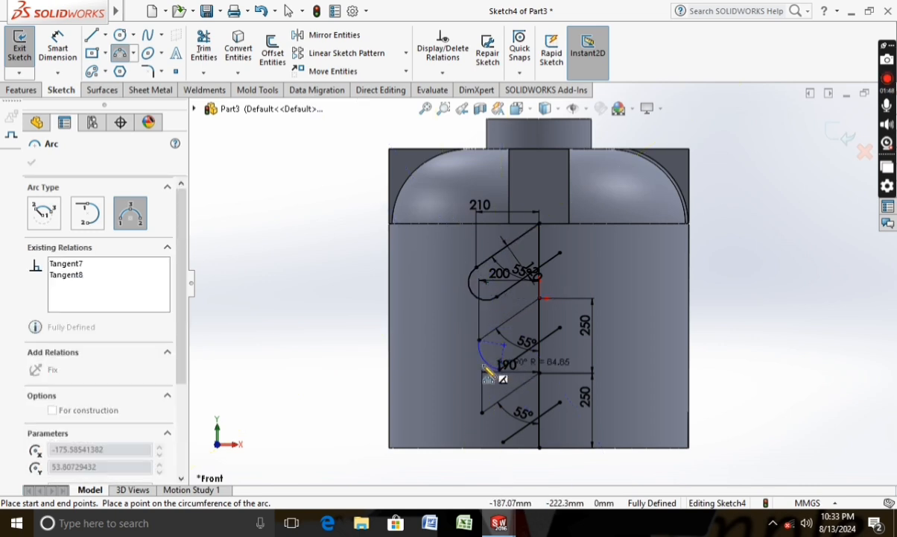
{"action": "left_click", "coordinate": [483, 360]}
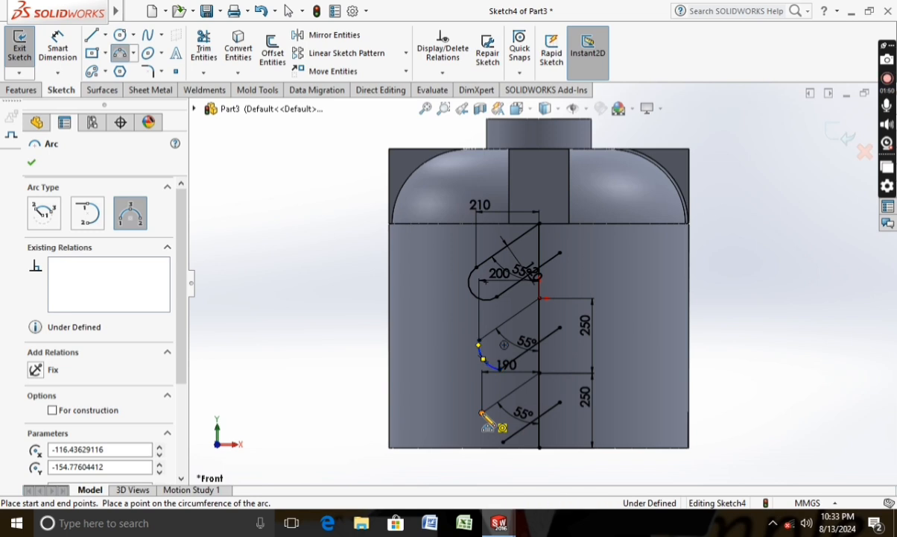
{"action": "left_click", "coordinate": [482, 412]}
{"action": "left_click", "coordinate": [503, 442]}
{"action": "left_click", "coordinate": [477, 426]}
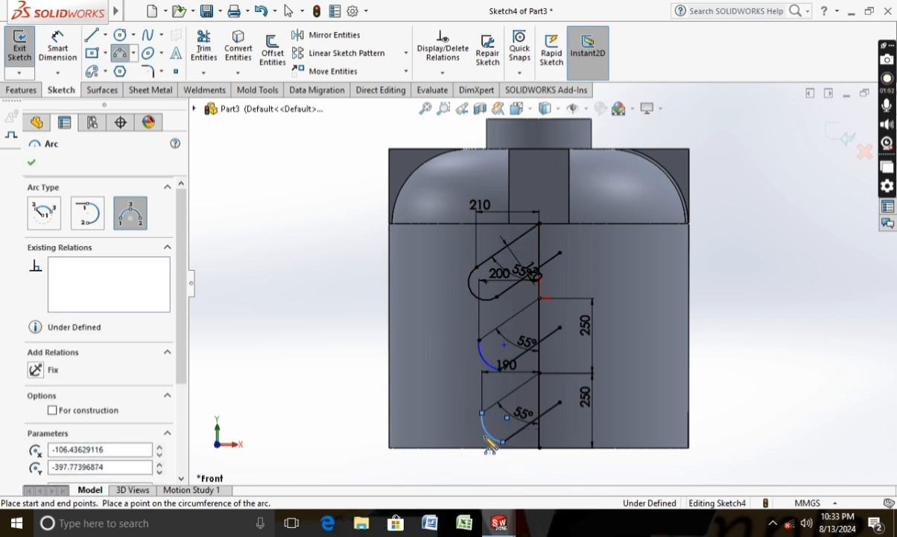
{"action": "key", "text": "Escape"}
Trim the ends of the three lower parallel slanted lines that extend past the vertical centre line
{"action": "left_click", "coordinate": [202, 45]}
{"action": "scroll", "coordinate": [559, 249], "scroll_direction": "down", "scroll_amount": 3}
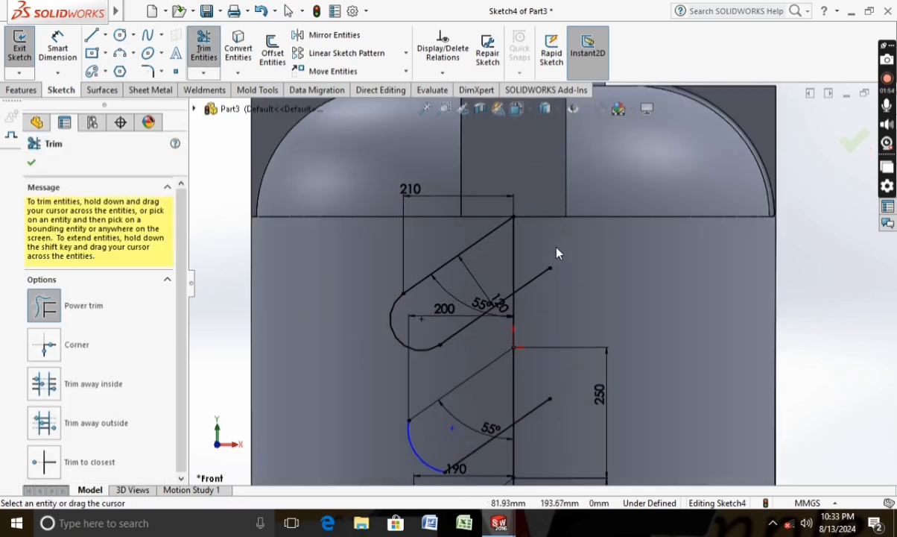
{"action": "left_click_drag", "start_coordinate": [540, 291], "coordinate": [537, 356]}
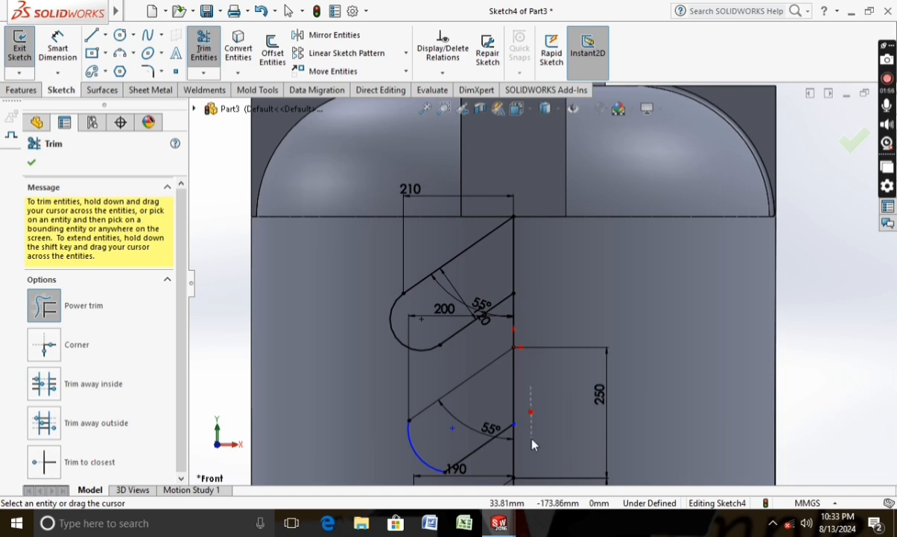
{"action": "scroll", "coordinate": [533, 433], "scroll_direction": "up", "scroll_amount": 3}
{"action": "scroll", "coordinate": [538, 402], "scroll_direction": "down", "scroll_amount": 4}
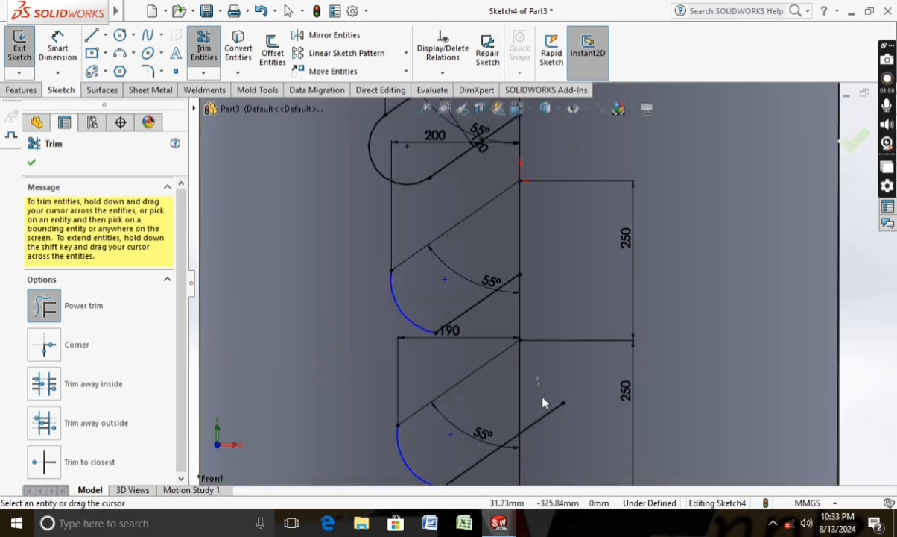
{"action": "scroll", "coordinate": [478, 376], "scroll_direction": "up", "scroll_amount": 2}
{"action": "key", "text": "Escape"}
Trim away the end arcs of the middle and lowest slanted line pairs
{"action": "scroll", "coordinate": [463, 361], "scroll_direction": "down", "scroll_amount": 3}
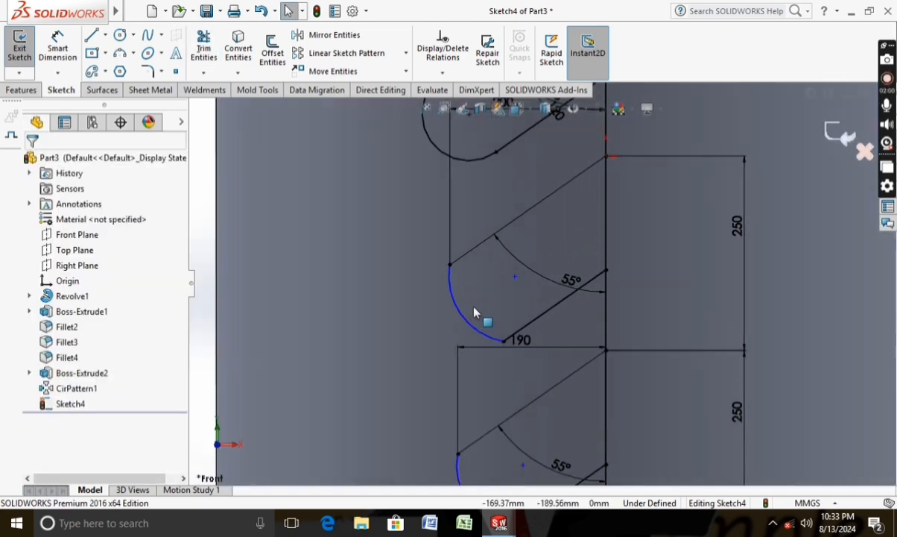
{"action": "scroll", "coordinate": [475, 314], "scroll_direction": "up", "scroll_amount": 2}
{"action": "scroll", "coordinate": [467, 303], "scroll_direction": "up", "scroll_amount": 1}
{"action": "left_click_drag", "start_coordinate": [471, 302], "coordinate": [493, 287]}
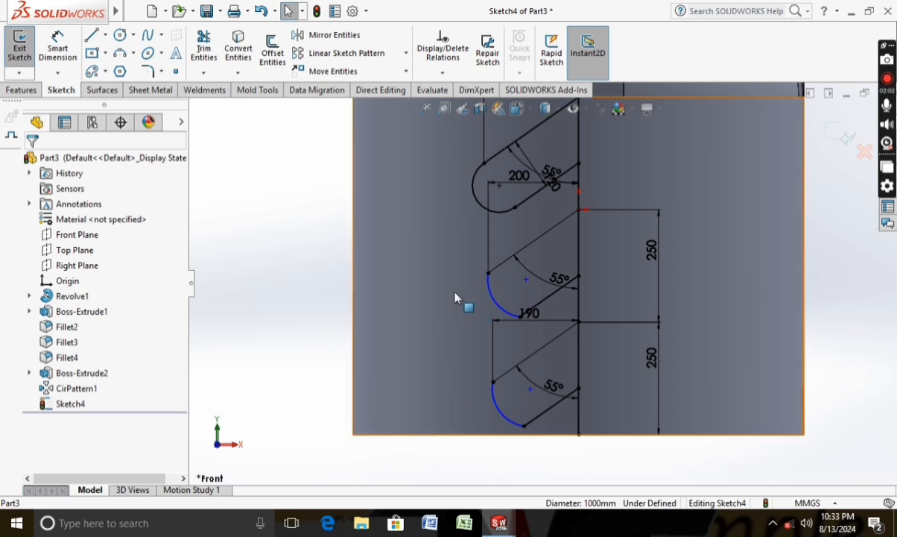
{"action": "left_click", "coordinate": [203, 45]}
{"action": "left_click_drag", "start_coordinate": [421, 294], "coordinate": [492, 294]}
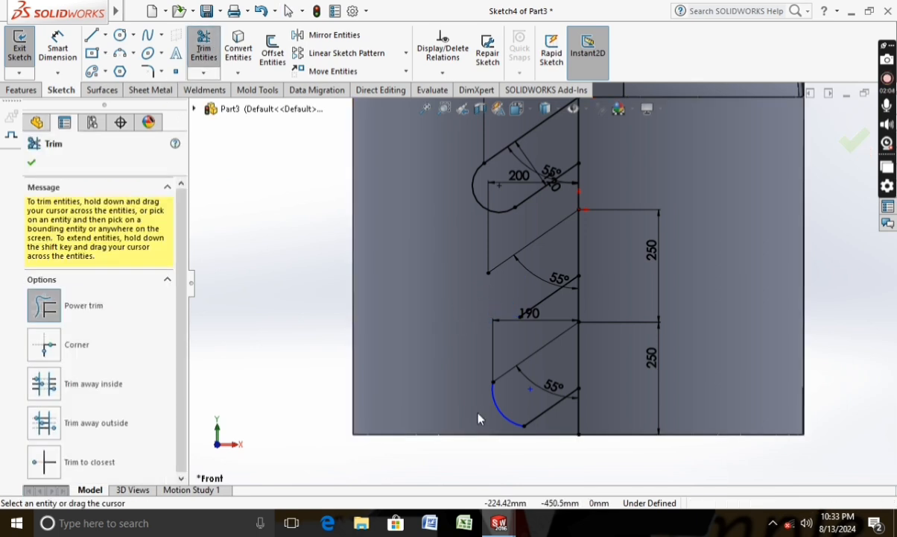
{"action": "left_click_drag", "start_coordinate": [481, 415], "coordinate": [506, 402]}
Join the lower-left ends of the middle and lowest line pairs with tangent semicircular 3 Point Arcs
{"action": "left_click", "coordinate": [118, 53]}
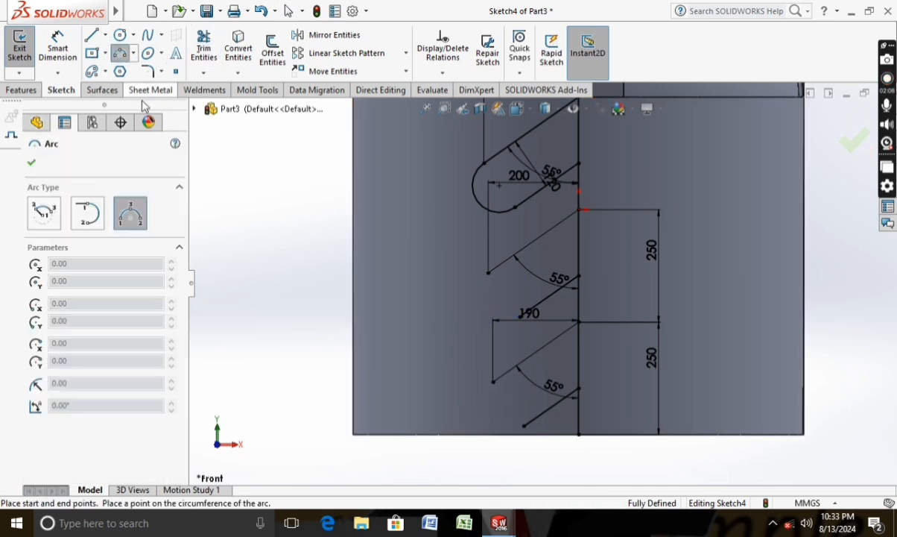
{"action": "left_click", "coordinate": [488, 274]}
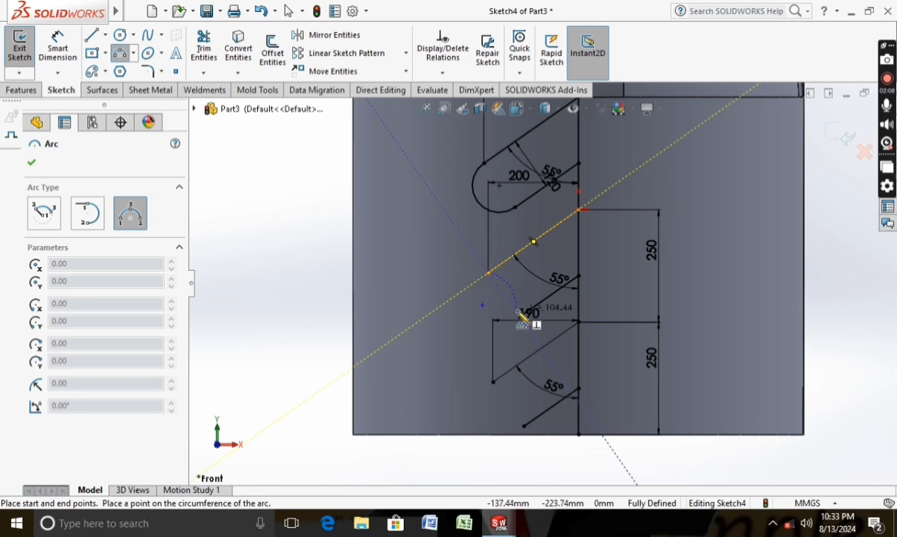
{"action": "left_click", "coordinate": [492, 320]}
{"action": "left_click", "coordinate": [485, 313]}
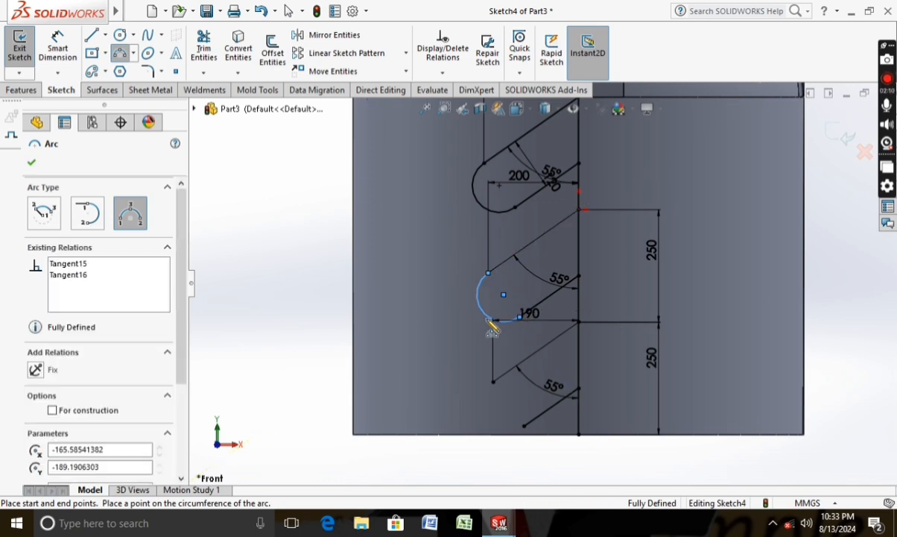
{"action": "left_click", "coordinate": [493, 382]}
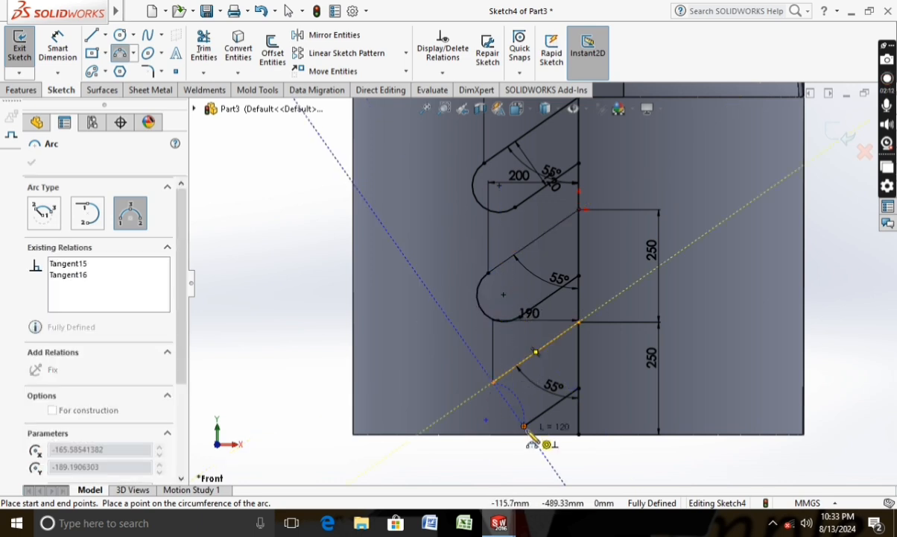
{"action": "left_click", "coordinate": [524, 424]}
{"action": "left_click", "coordinate": [493, 430]}
{"action": "key", "text": "Escape"}
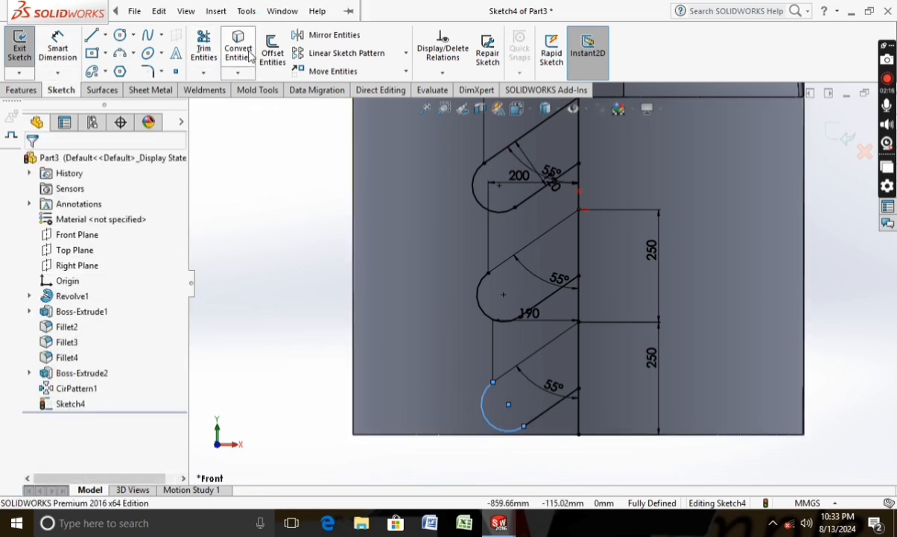
Mirror all six slanted lines and their three end arcs about the vertical centre line, keeping the originals
{"action": "left_click", "coordinate": [334, 35]}
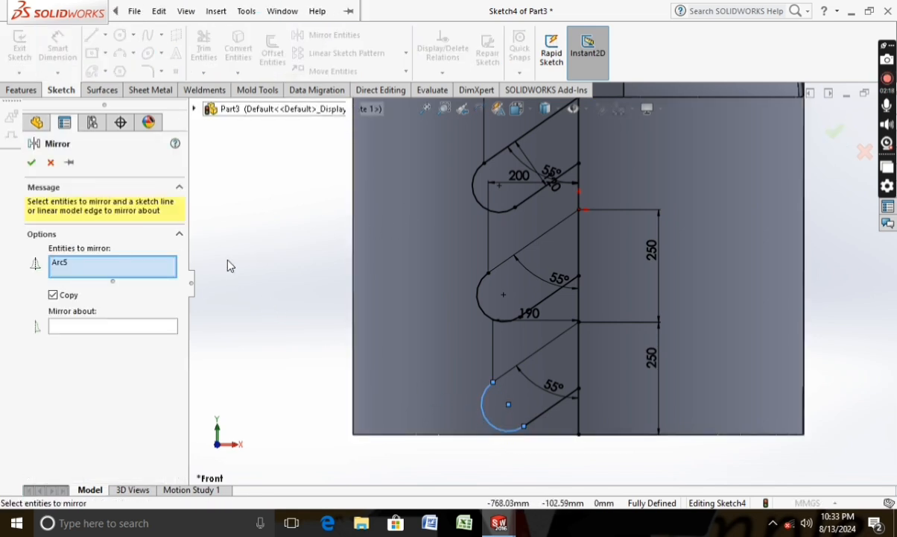
{"action": "left_click", "coordinate": [518, 149]}
{"action": "left_click", "coordinate": [536, 195]}
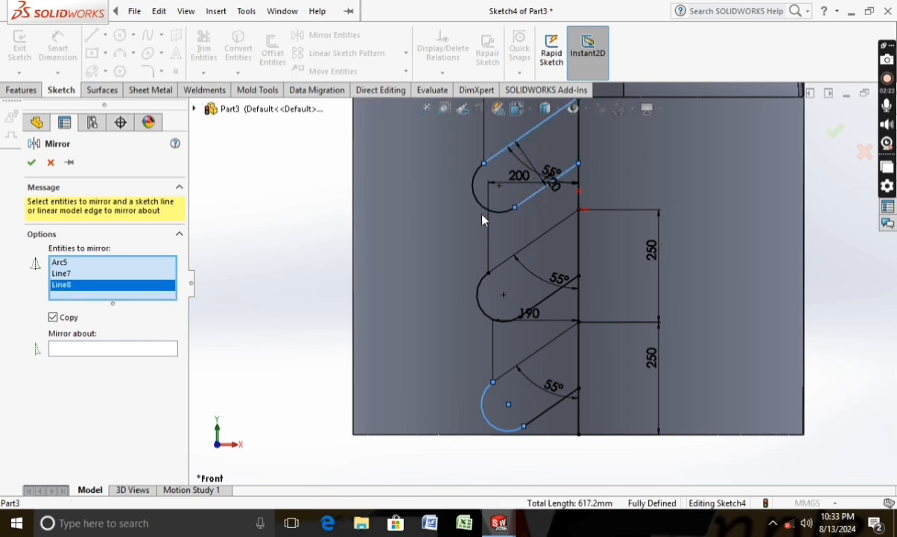
{"action": "left_click", "coordinate": [490, 211]}
{"action": "left_click", "coordinate": [519, 259]}
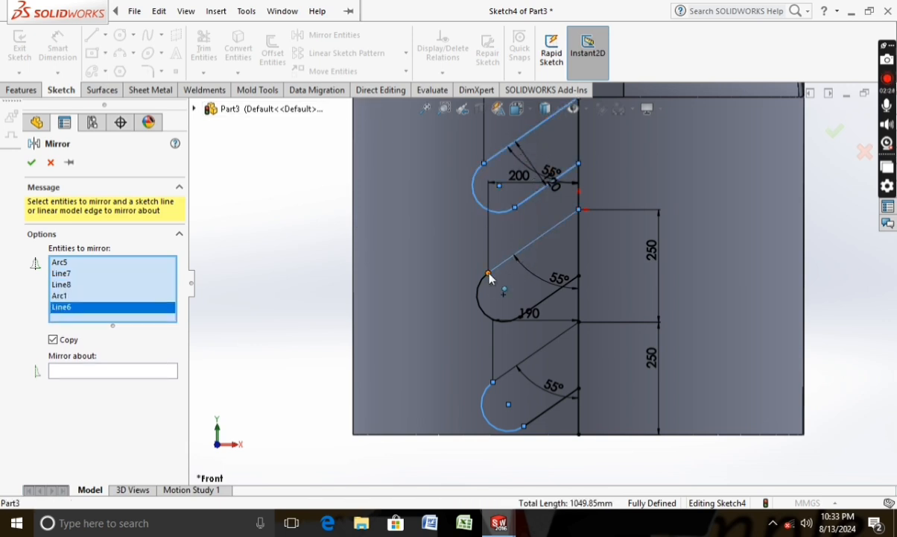
{"action": "left_click", "coordinate": [482, 302]}
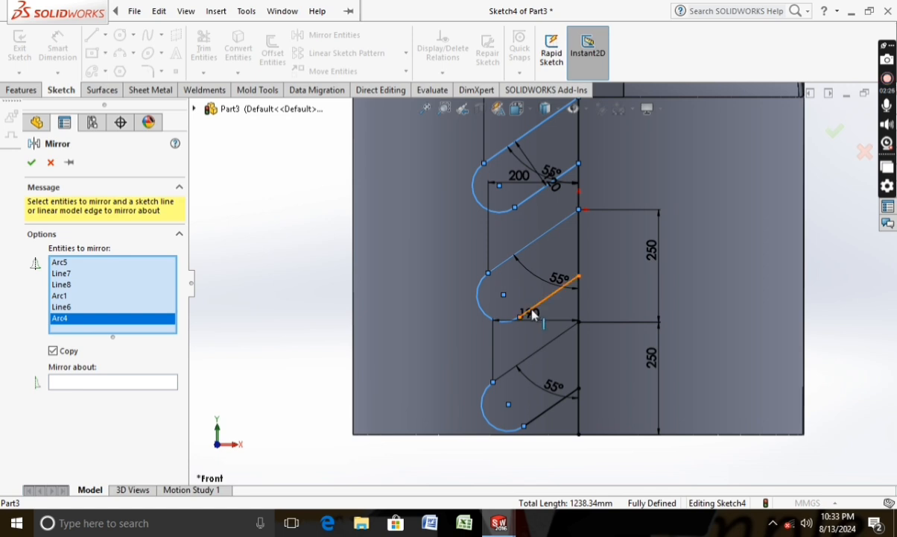
{"action": "left_click", "coordinate": [533, 314]}
{"action": "left_click", "coordinate": [522, 362]}
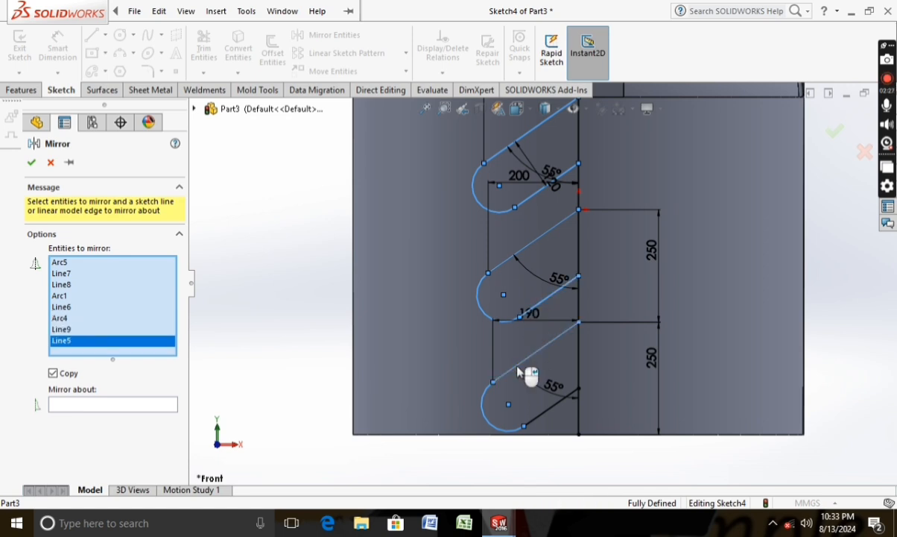
{"action": "left_click", "coordinate": [545, 412]}
{"action": "left_click", "coordinate": [162, 418]}
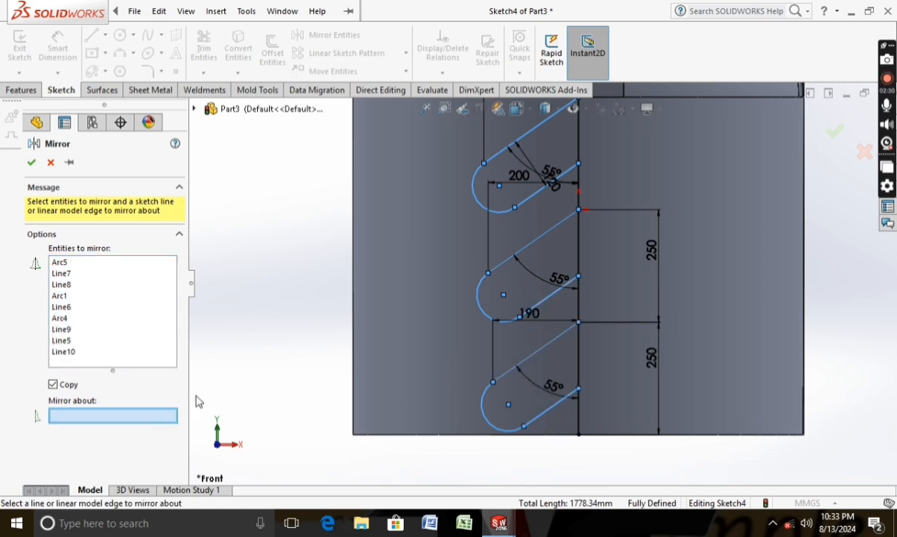
{"action": "left_click", "coordinate": [578, 356]}
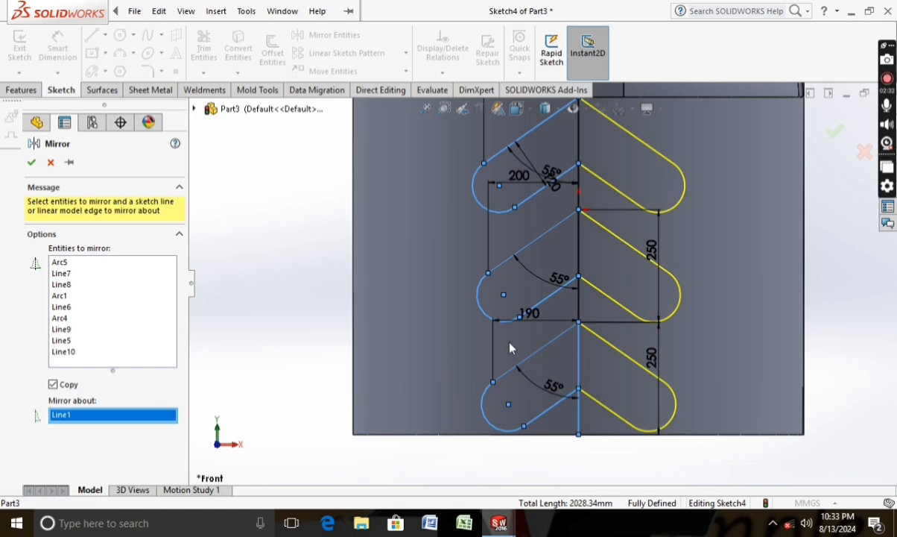
{"action": "left_click", "coordinate": [31, 164]}
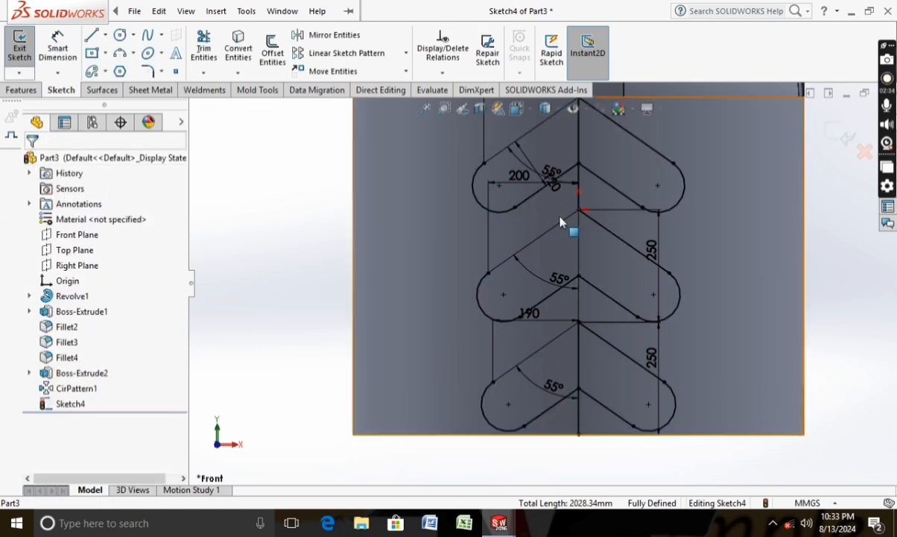
Convert the three vertical centre line segments to construction geometry and exit the sketch
{"action": "scroll", "coordinate": [566, 201], "scroll_direction": "up", "scroll_amount": 3}
{"action": "right_click", "coordinate": [568, 193]}
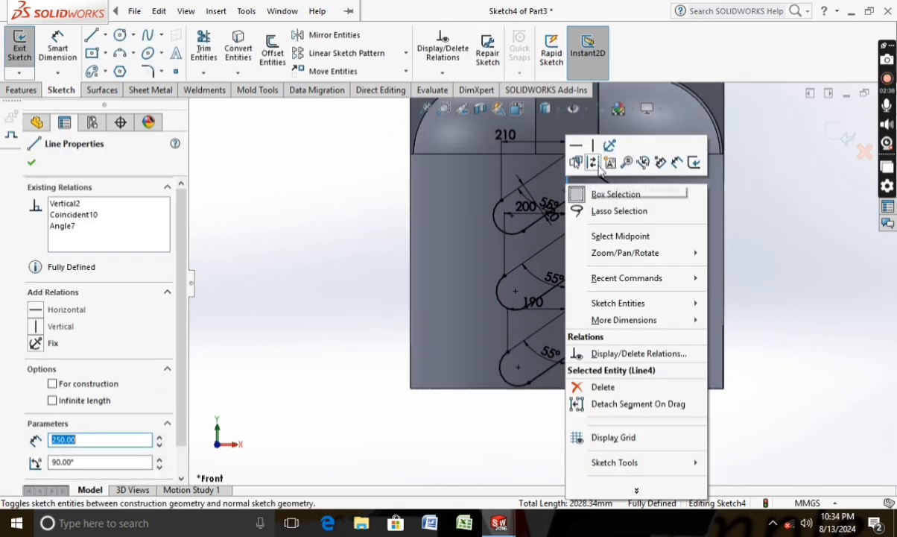
{"action": "key", "text": "Escape"}
{"action": "right_click", "coordinate": [567, 265]}
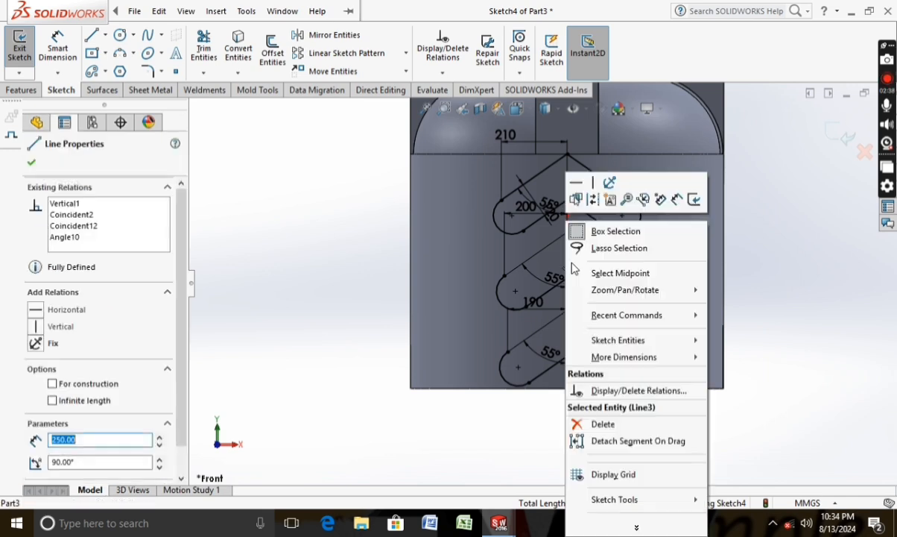
{"action": "left_click", "coordinate": [594, 200]}
{"action": "left_click", "coordinate": [568, 344]}
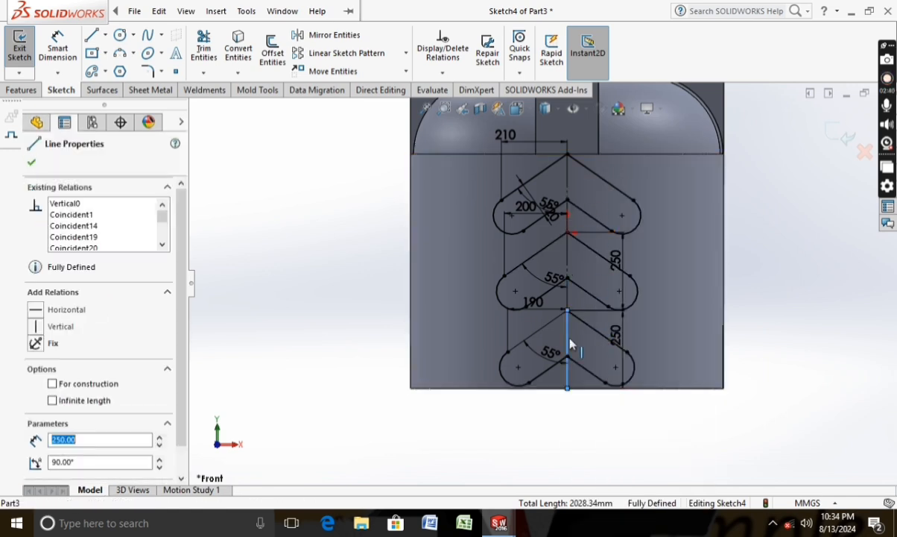
{"action": "right_click", "coordinate": [568, 344]}
{"action": "left_click", "coordinate": [598, 199]}
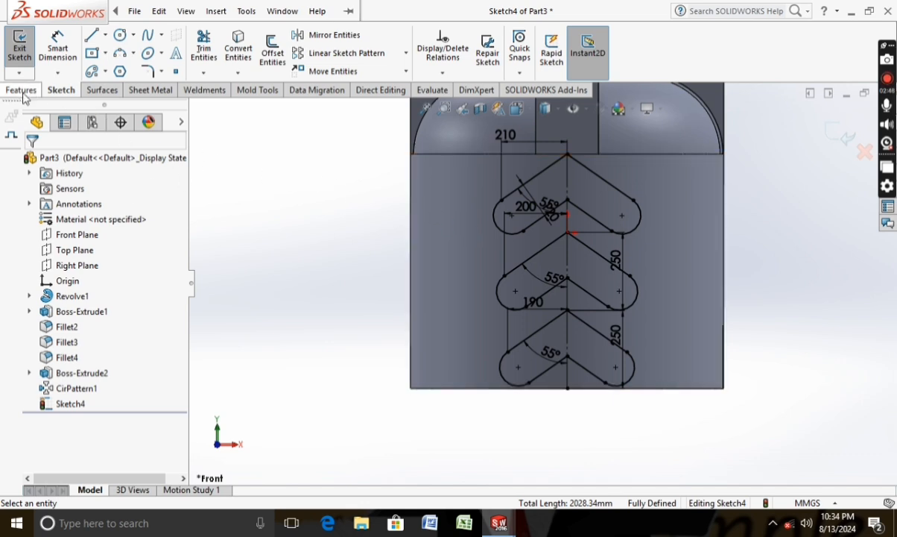
{"action": "left_click", "coordinate": [20, 47]}
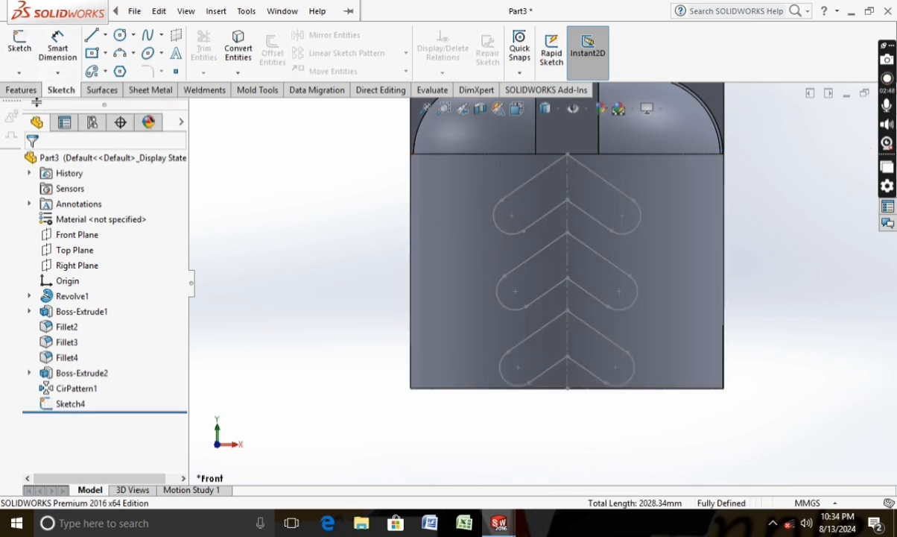
Wrap the chevron sketch onto the tank's cylindrical face as a 5 mm Deboss
{"action": "left_click", "coordinate": [31, 95]}
{"action": "left_click", "coordinate": [514, 35]}
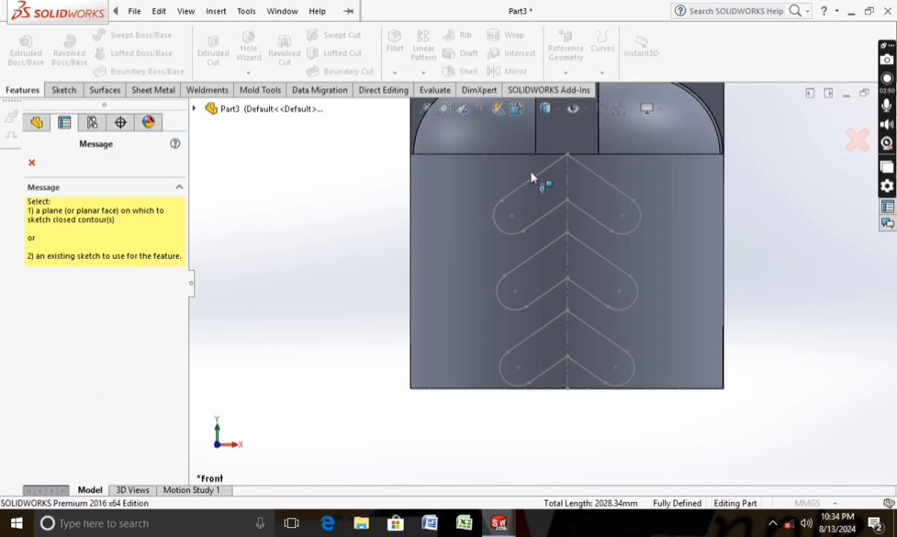
{"action": "left_click", "coordinate": [514, 195]}
{"action": "middle_click_drag", "start_coordinate": [341, 248], "coordinate": [313, 254]}
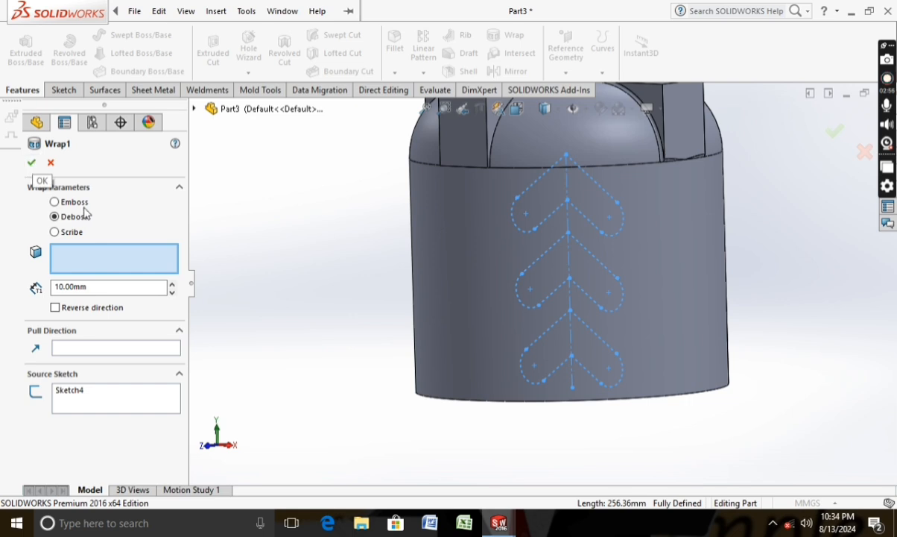
{"action": "double_click", "coordinate": [106, 286]}
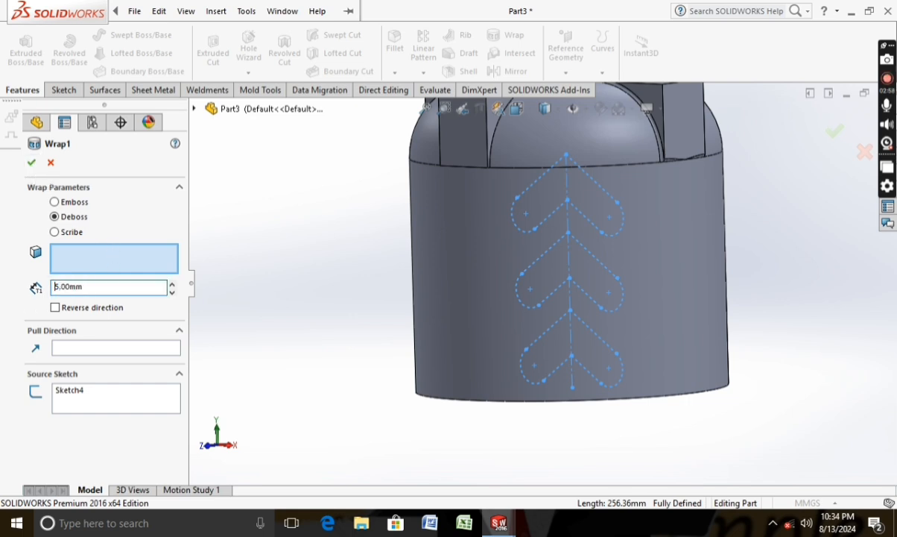
{"action": "left_click", "coordinate": [31, 165]}
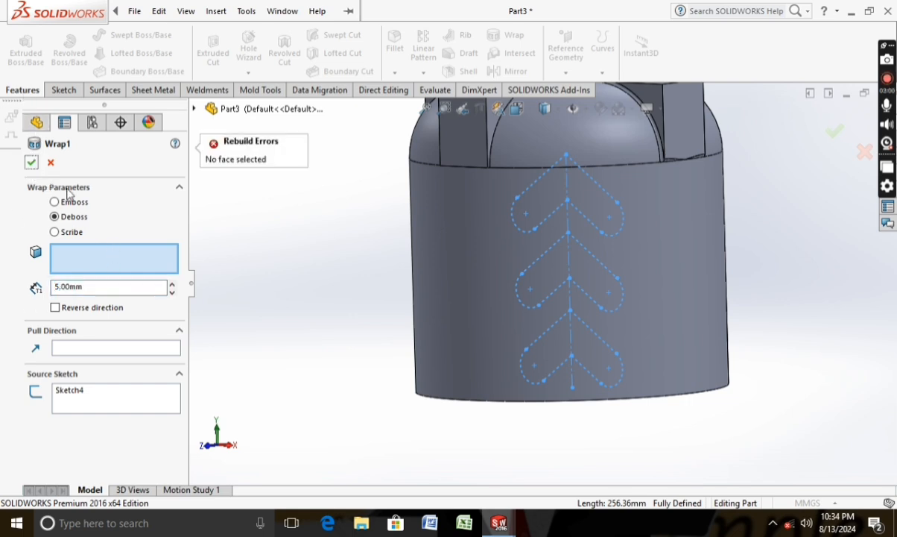
{"action": "left_click", "coordinate": [452, 229]}
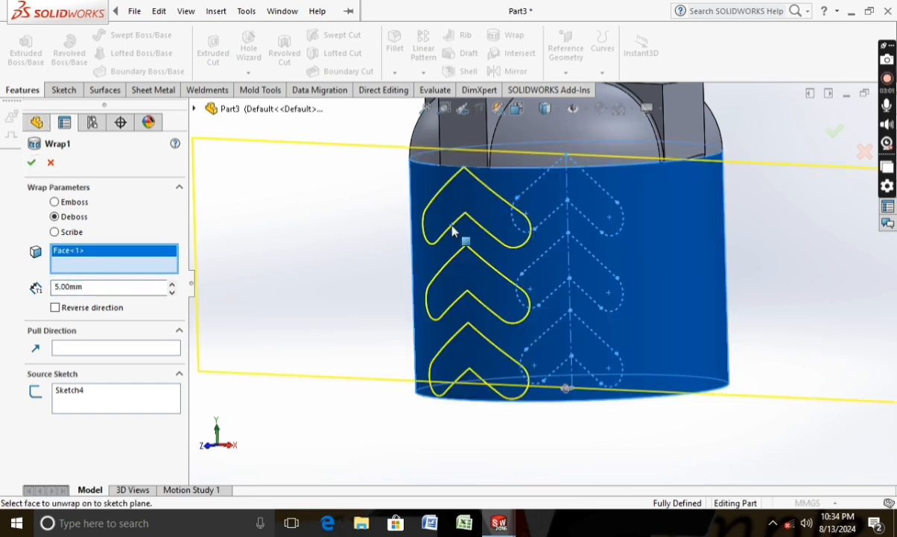
{"action": "left_click", "coordinate": [31, 163]}
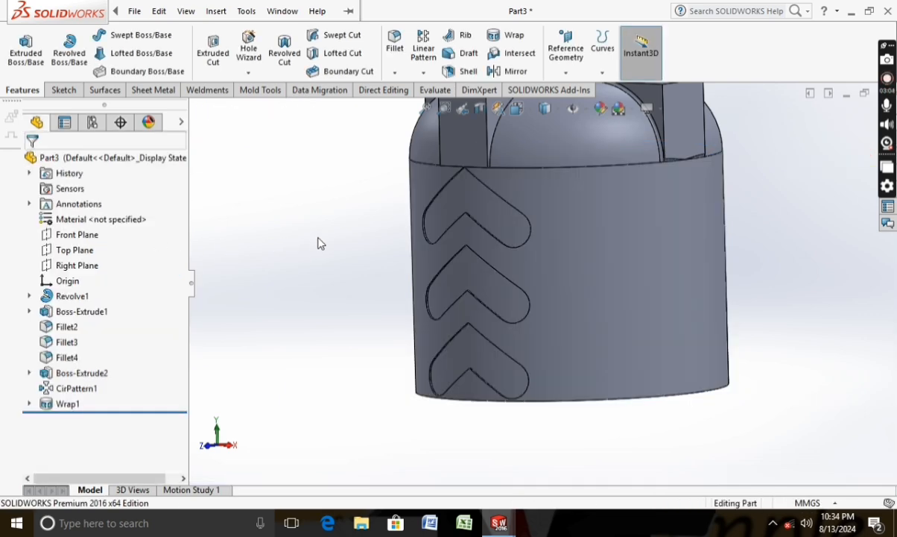
Circular-pattern the debossed chevron wrap around the top boss's circular edge with 4 equally spaced instances over 360 degrees
{"action": "middle_click_drag", "start_coordinate": [318, 239], "coordinate": [345, 249]}
{"action": "scroll", "coordinate": [331, 244], "scroll_direction": "up", "scroll_amount": 4}
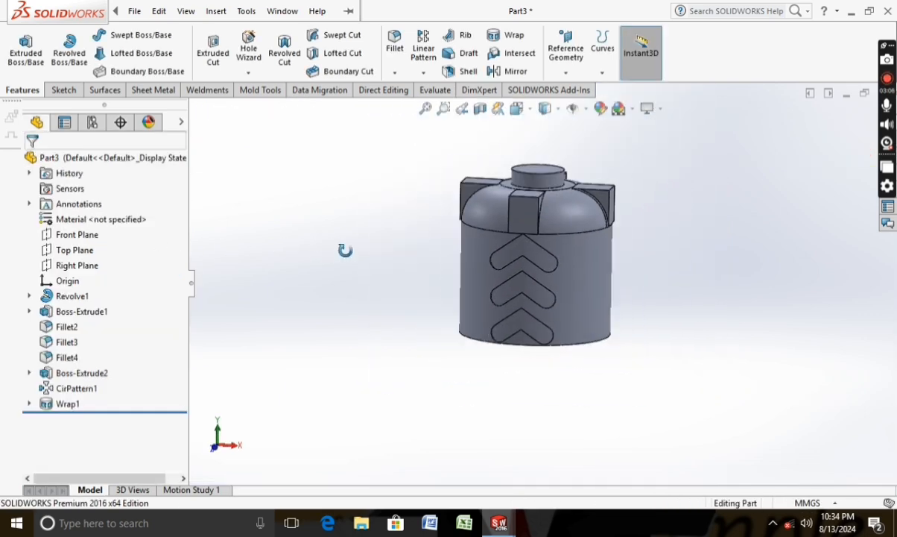
{"action": "left_click", "coordinate": [424, 72]}
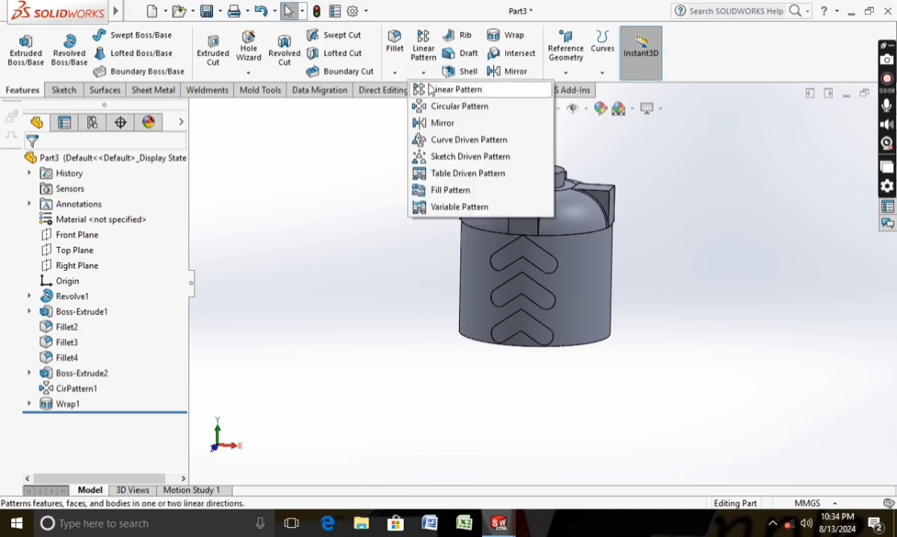
{"action": "left_click", "coordinate": [432, 106]}
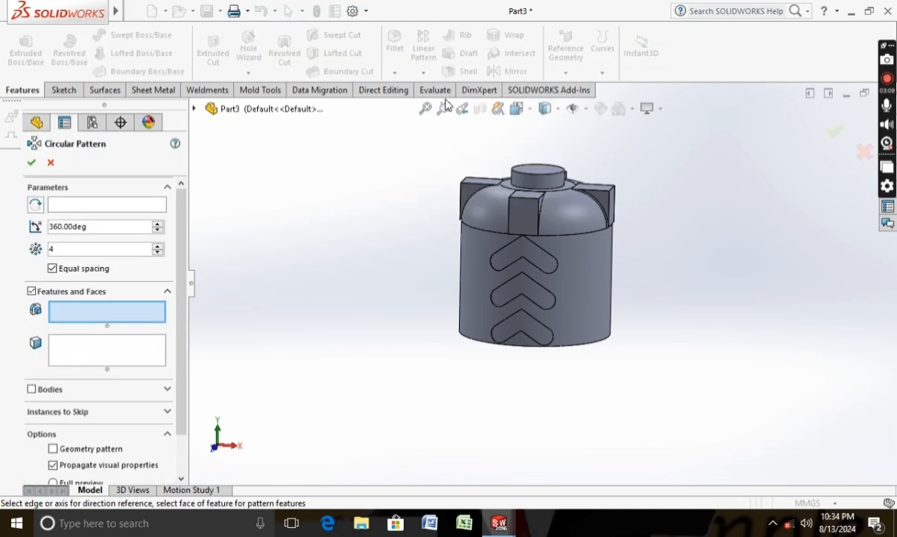
{"action": "left_click", "coordinate": [511, 261]}
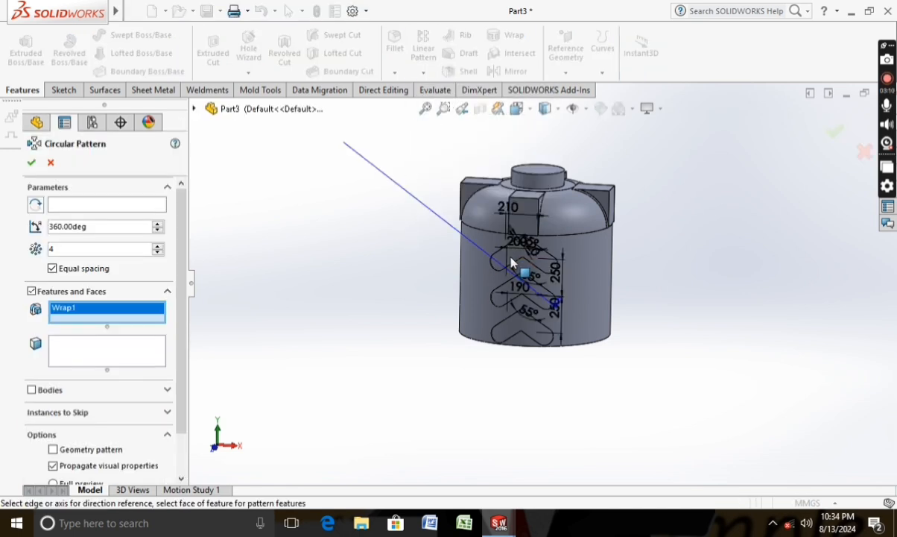
{"action": "left_click", "coordinate": [114, 206]}
{"action": "left_click", "coordinate": [524, 178]}
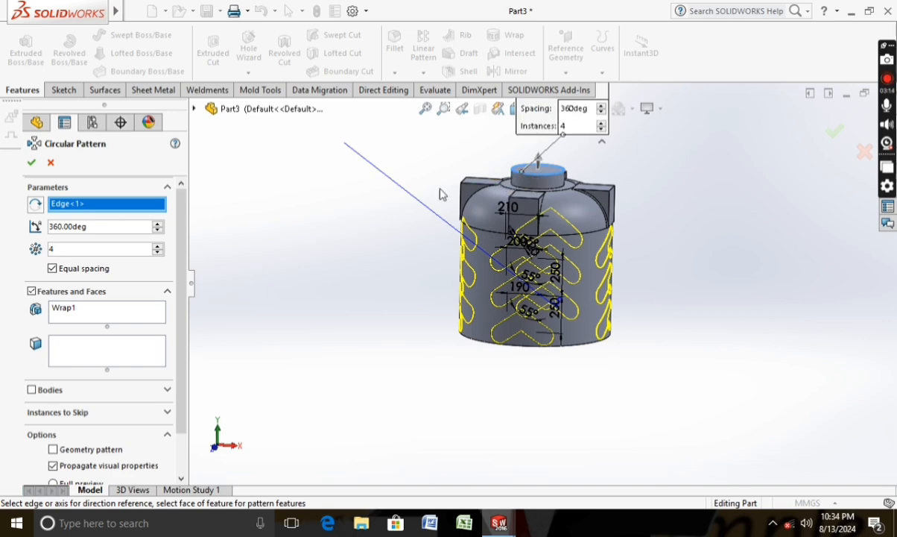
{"action": "mouse_move", "coordinate": [424, 237]}
{"action": "middle_mouse_down"}
{"action": "mouse_move", "coordinate": [486, 273]}
{"action": "mouse_move", "coordinate": [424, 247]}
{"action": "middle_mouse_up"}
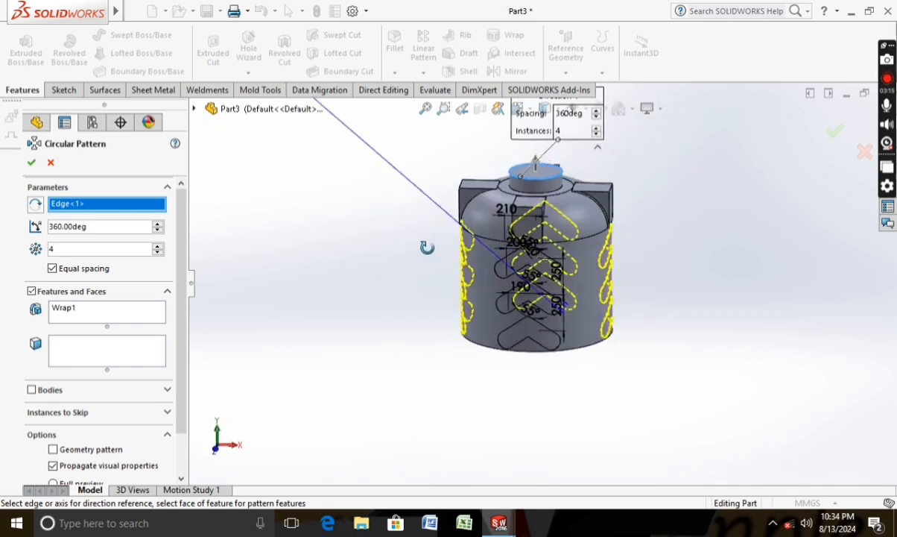
{"action": "left_click", "coordinate": [31, 164]}
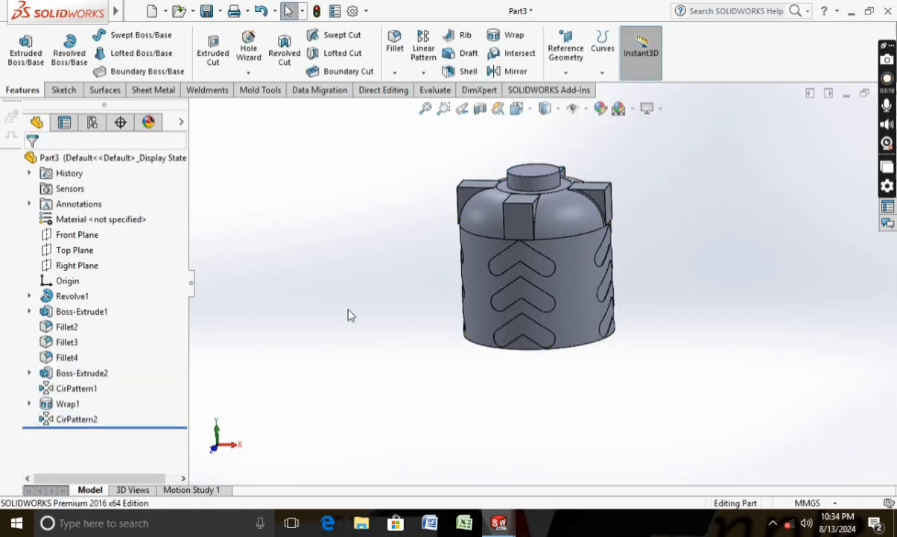
Start a sketch on the tank's flat bottom face and draw a circle about 788 mm in diameter centred on the origin
{"action": "middle_click_drag", "start_coordinate": [468, 394], "coordinate": [515, 300]}
{"action": "right_click", "coordinate": [515, 300]}
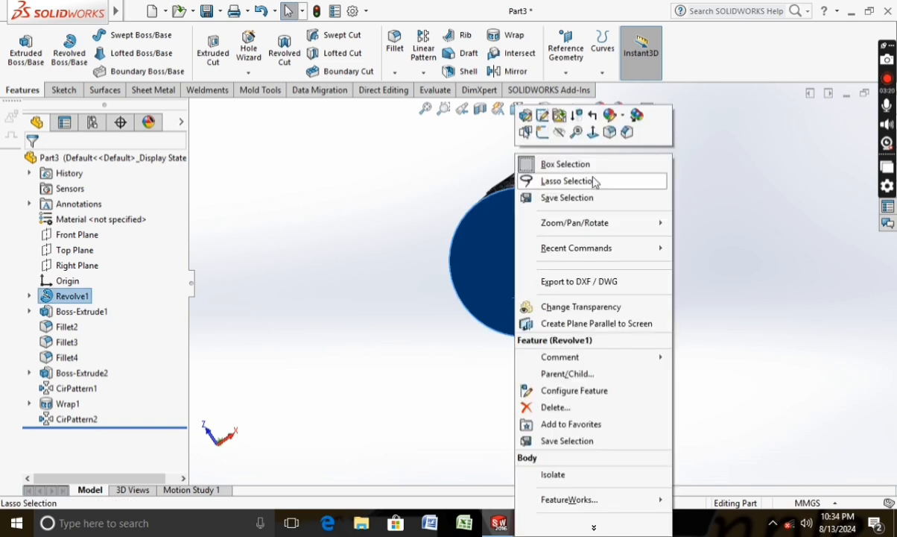
{"action": "left_click", "coordinate": [593, 133]}
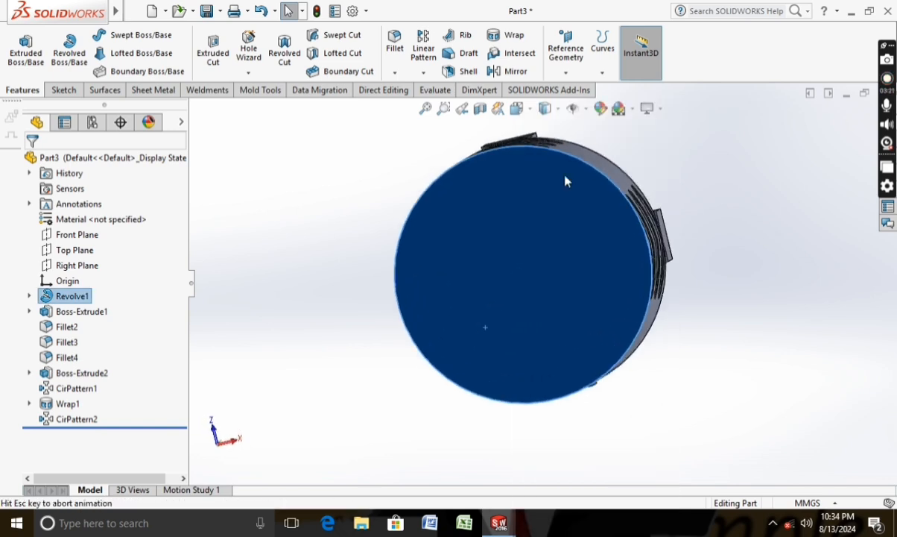
{"action": "left_click", "coordinate": [64, 90]}
{"action": "left_click", "coordinate": [14, 68]}
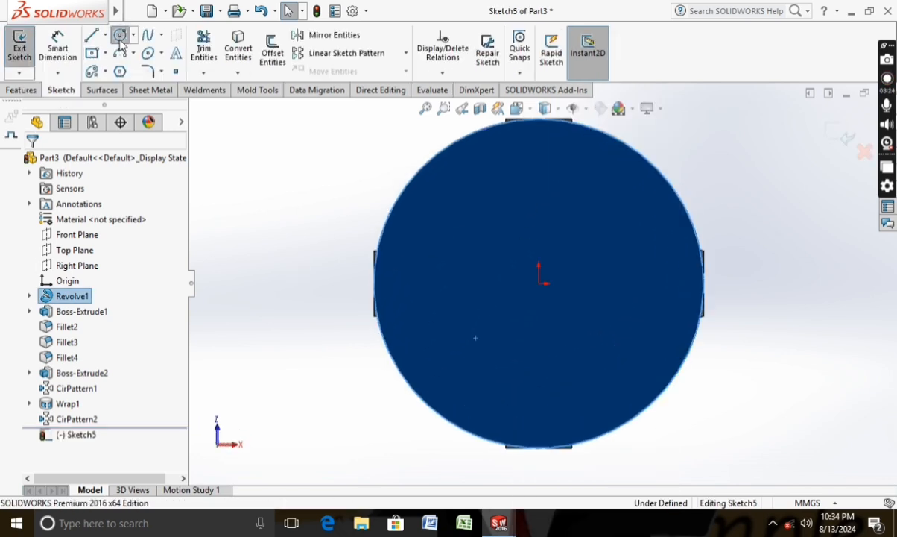
{"action": "left_click", "coordinate": [120, 37]}
{"action": "left_click", "coordinate": [539, 282]}
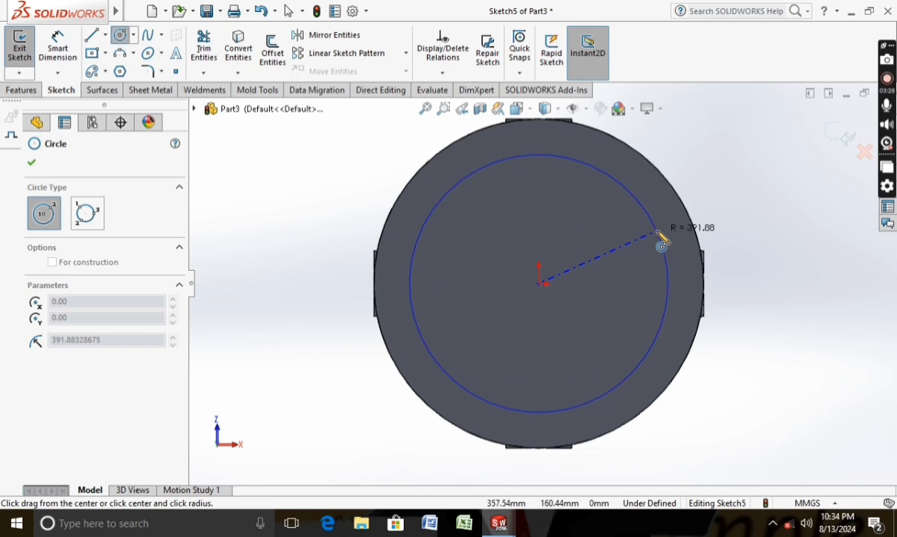
{"action": "left_click", "coordinate": [661, 237]}
Dimension the bottom-face circle's diameter at 800 mm
{"action": "left_click", "coordinate": [57, 46]}
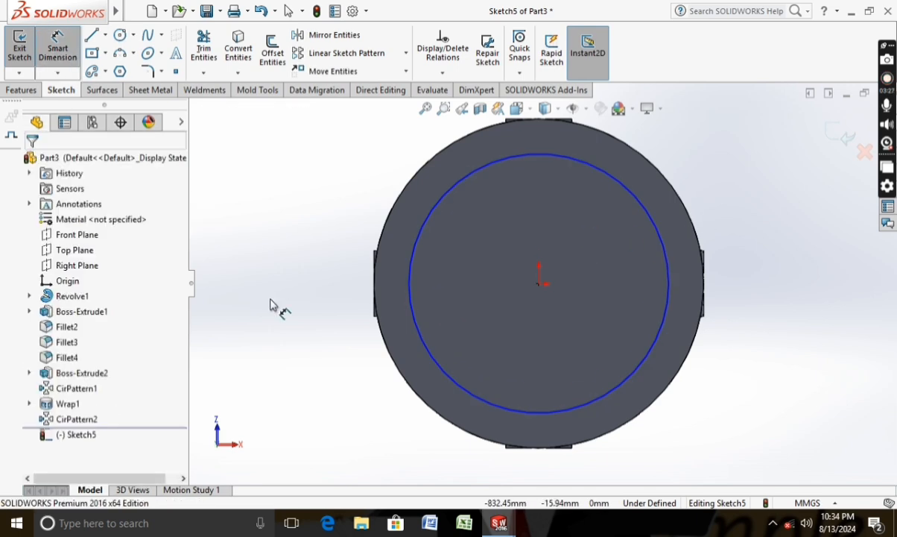
{"action": "left_click", "coordinate": [414, 319]}
{"action": "left_click", "coordinate": [328, 307]}
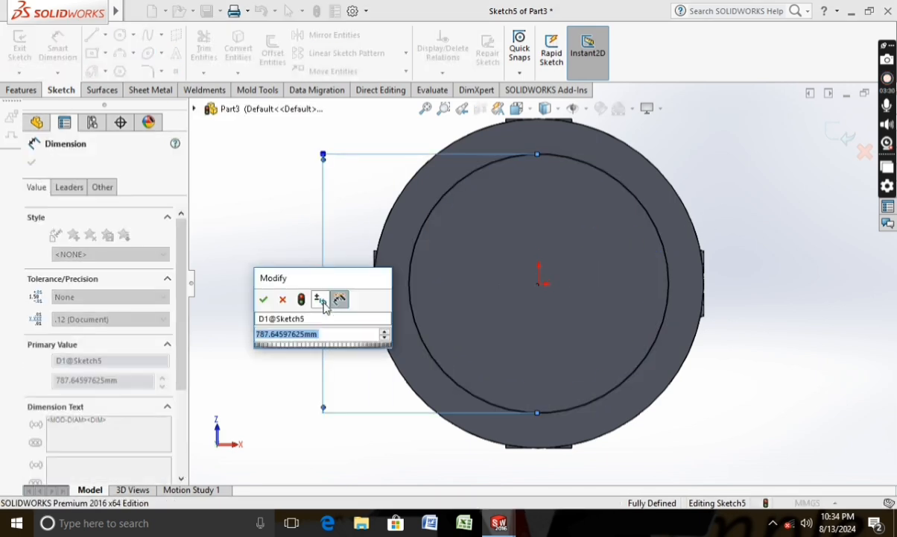
{"action": "type", "text": "800"}
{"action": "key", "text": "Return"}
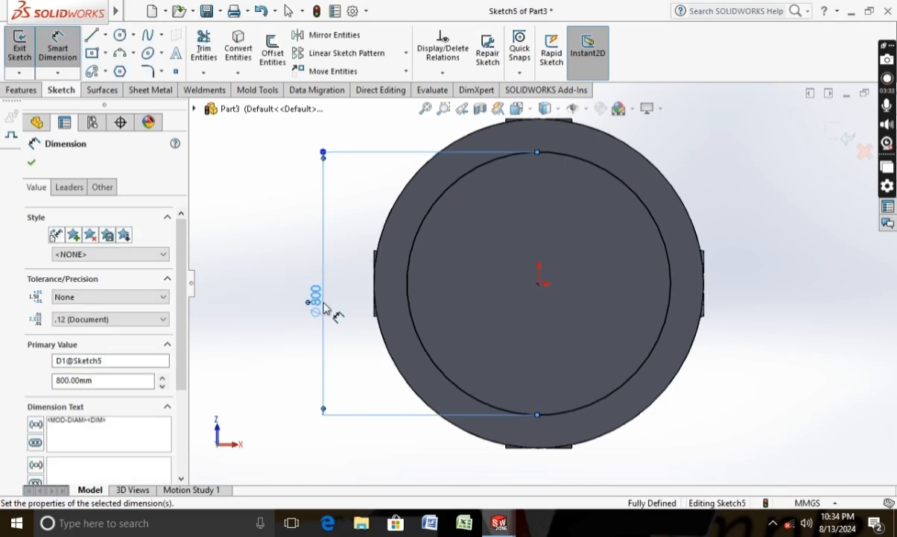
Extrude the 800 mm circle as a boss 10 mm into the body, with the direction reversed
{"action": "left_click", "coordinate": [28, 165]}
{"action": "left_click", "coordinate": [20, 89]}
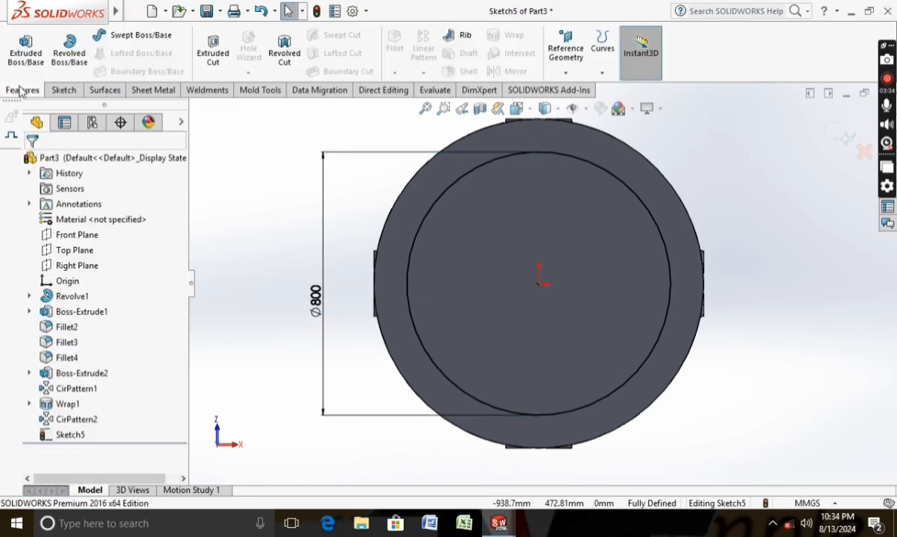
{"action": "left_click", "coordinate": [27, 53]}
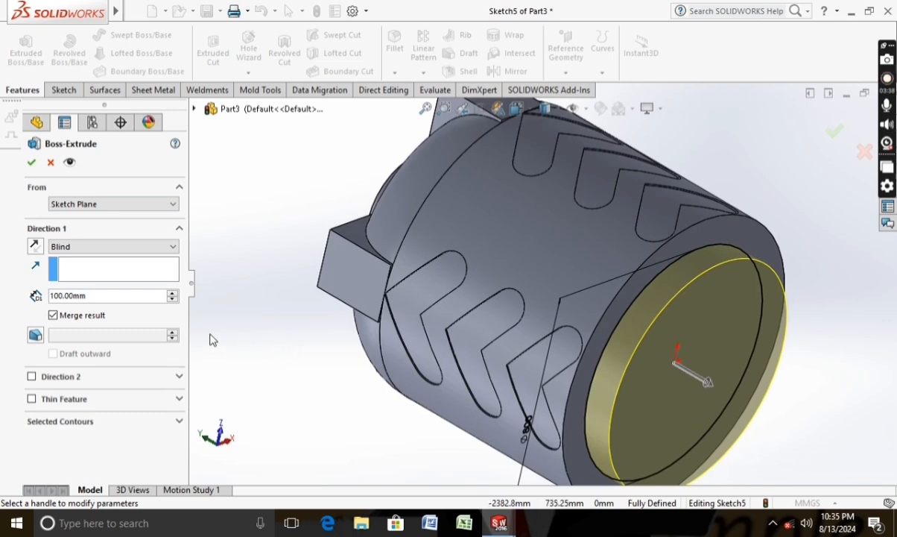
{"action": "left_click", "coordinate": [34, 245]}
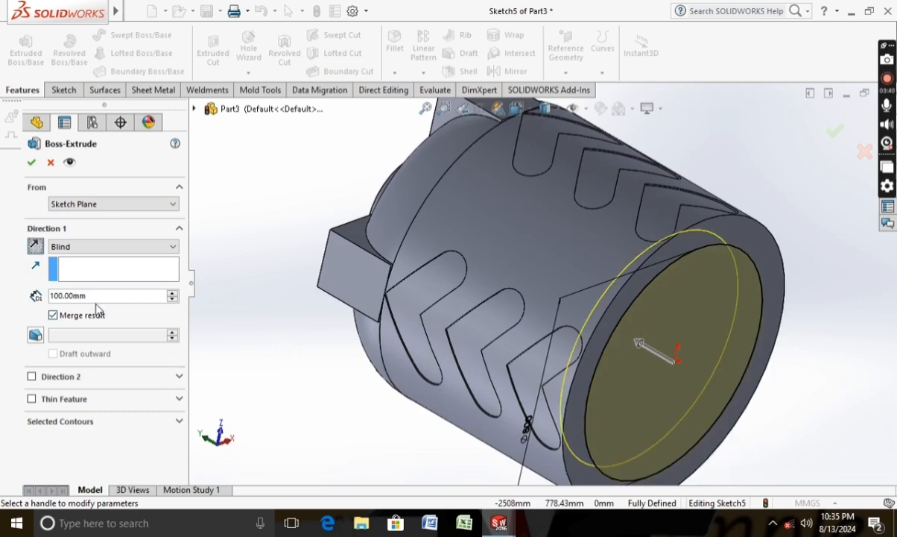
{"action": "type", "text": "10"}
{"action": "key", "text": "Return"}
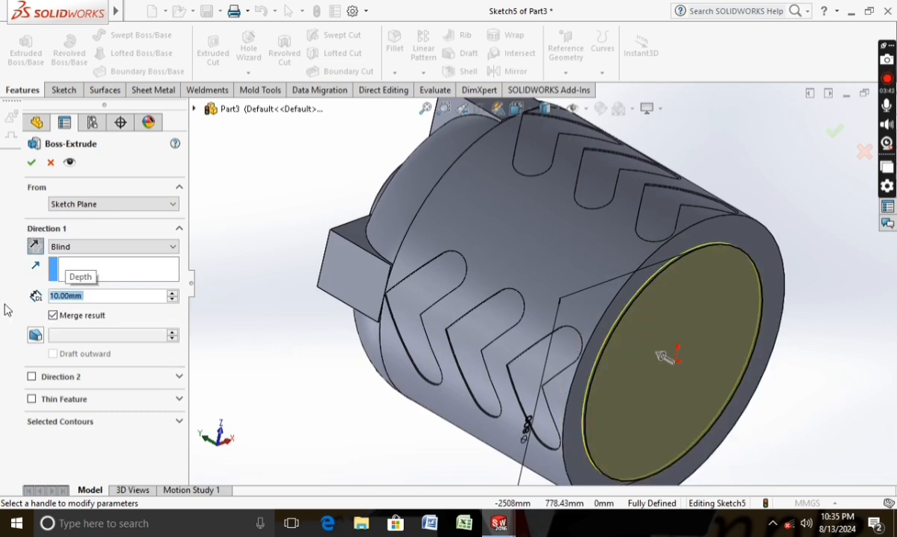
{"action": "left_click", "coordinate": [31, 163]}
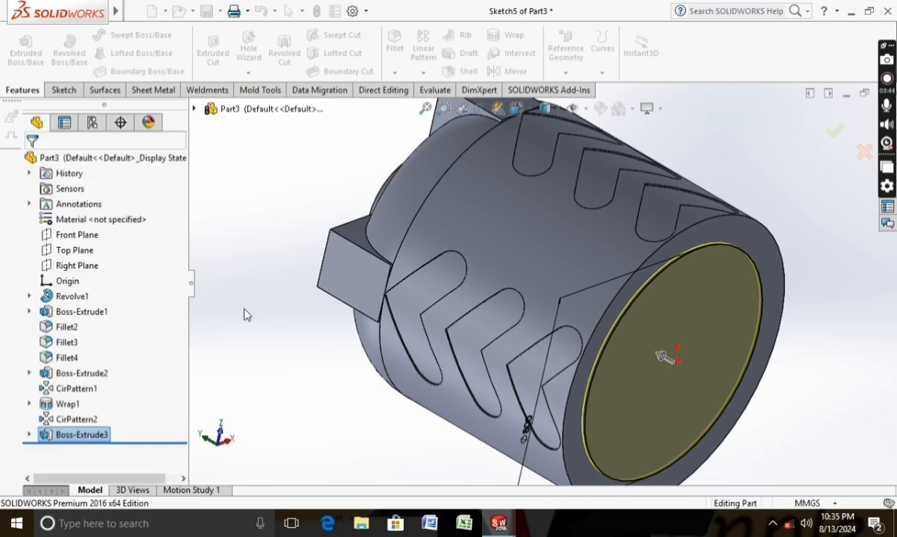
Delete the last boss extrusion while keeping its circle sketch
{"action": "right_click", "coordinate": [80, 434]}
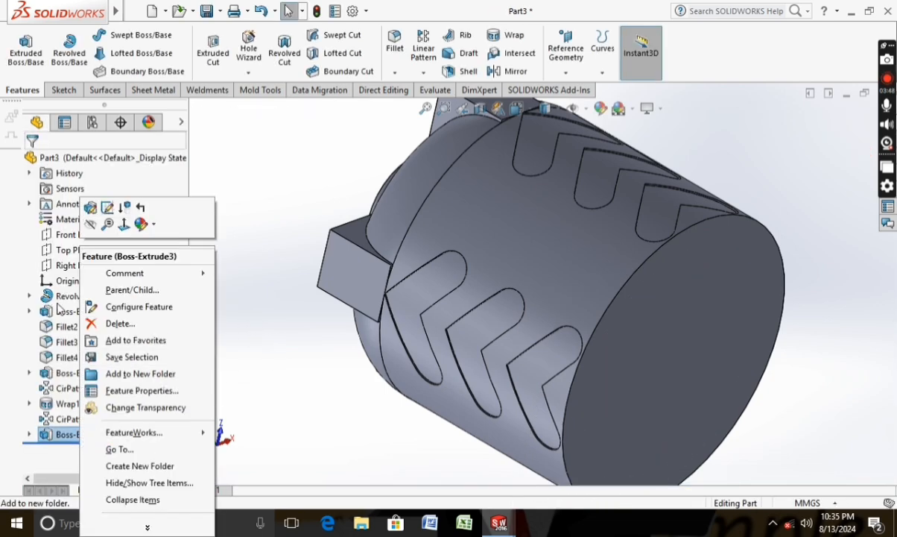
{"action": "left_click", "coordinate": [119, 323]}
{"action": "left_click", "coordinate": [517, 192]}
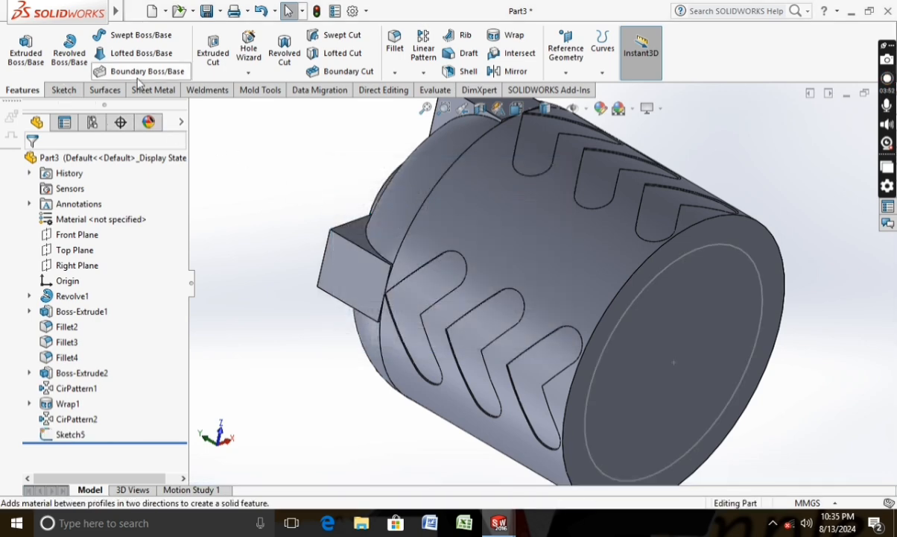
Cut-extrude the 800 mm circle on the tank's bottom face to a blind depth of 10 mm
{"action": "left_click", "coordinate": [212, 48]}
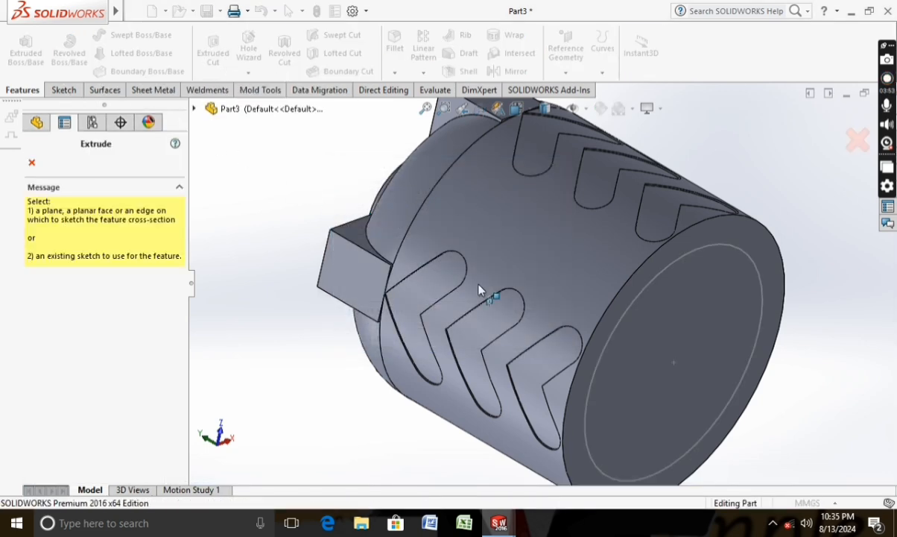
{"action": "left_click", "coordinate": [604, 358]}
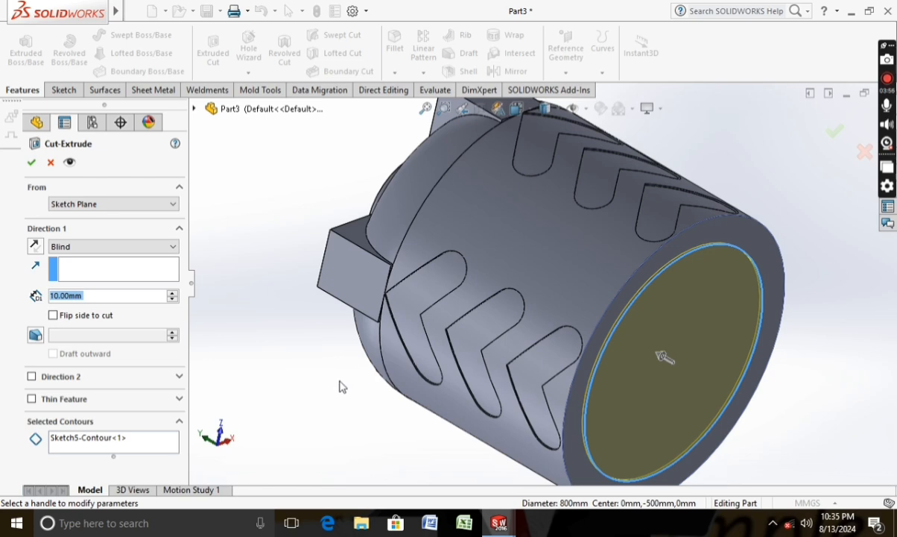
{"action": "middle_click_drag", "start_coordinate": [339, 386], "coordinate": [311, 367]}
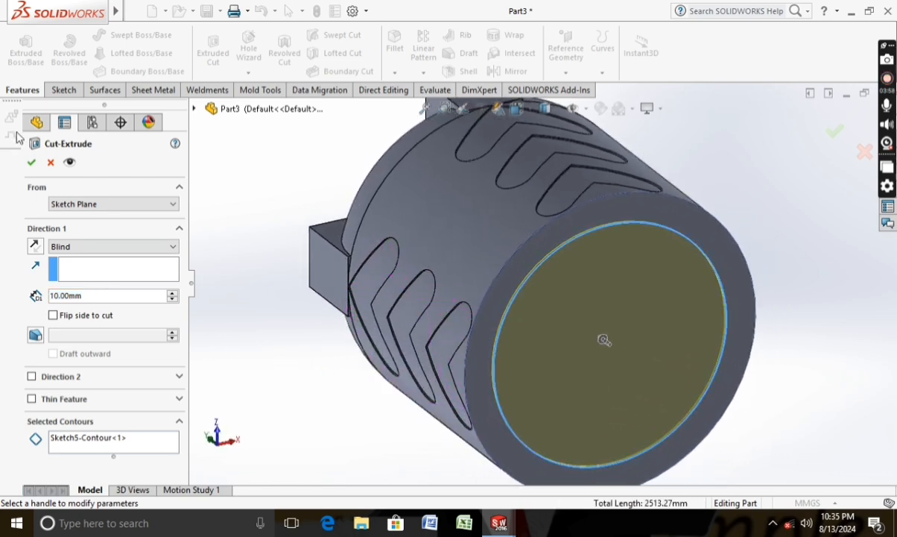
{"action": "left_click", "coordinate": [32, 162]}
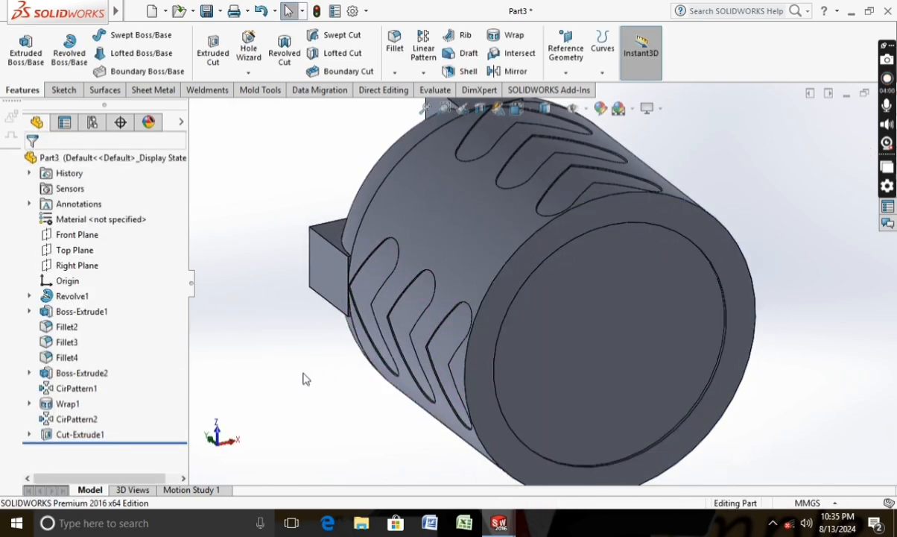
Sketch two concentric circles about 180 mm and 399 mm in diameter, centred on the origin, on the recessed bottom face
{"action": "middle_click_drag", "start_coordinate": [303, 379], "coordinate": [589, 325]}
{"action": "right_click", "coordinate": [607, 326]}
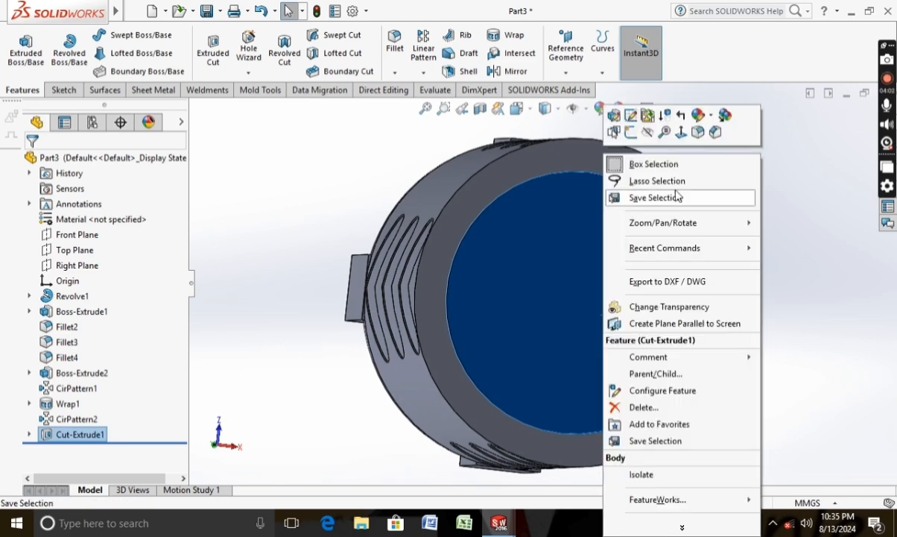
{"action": "left_click", "coordinate": [680, 134]}
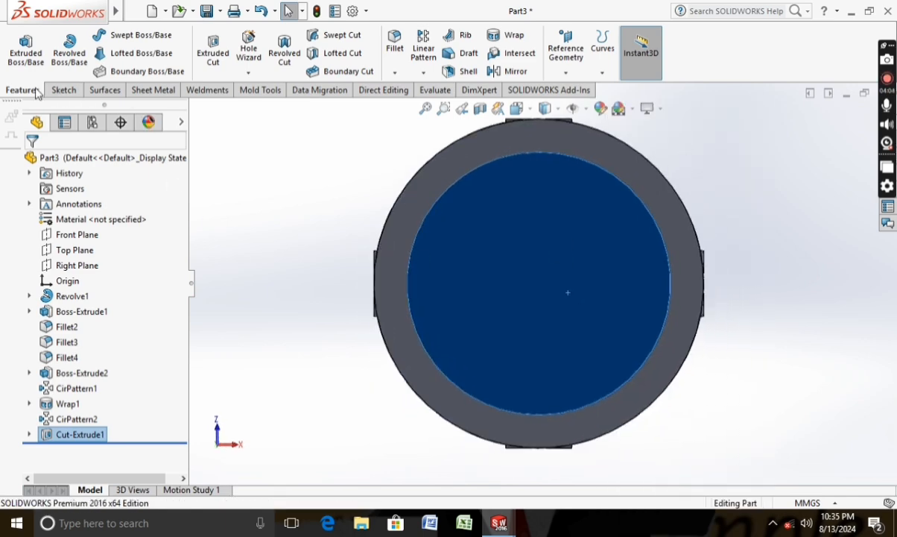
{"action": "left_click", "coordinate": [63, 90]}
{"action": "left_click", "coordinate": [19, 46]}
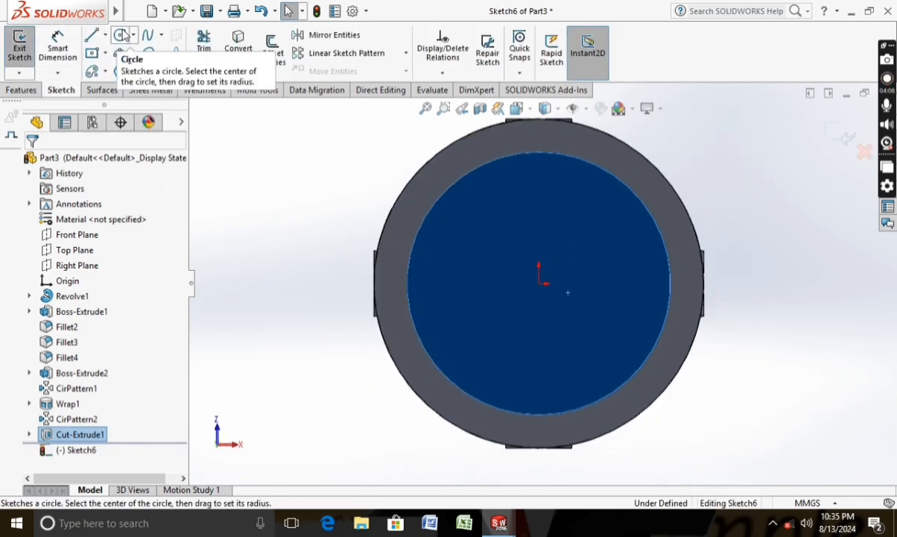
{"action": "left_click", "coordinate": [123, 35]}
{"action": "left_click", "coordinate": [539, 283]}
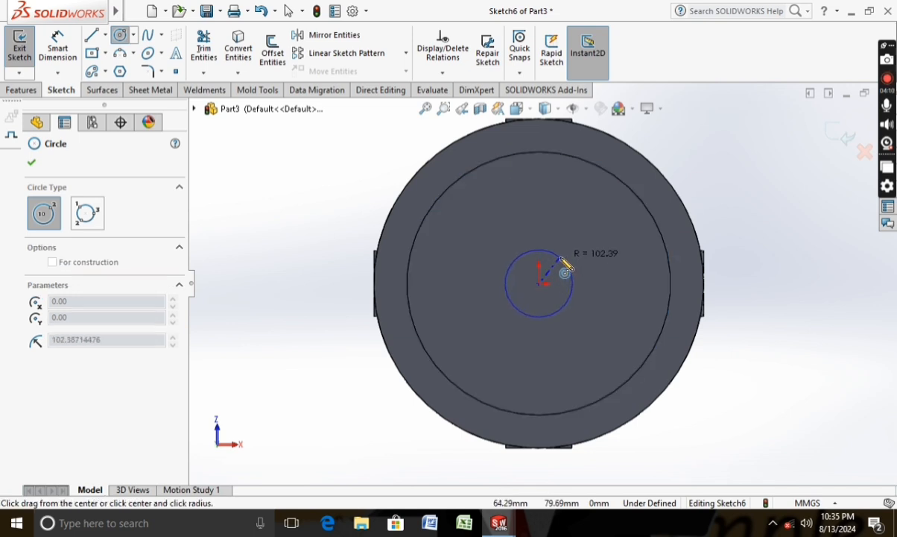
{"action": "left_click", "coordinate": [562, 264]}
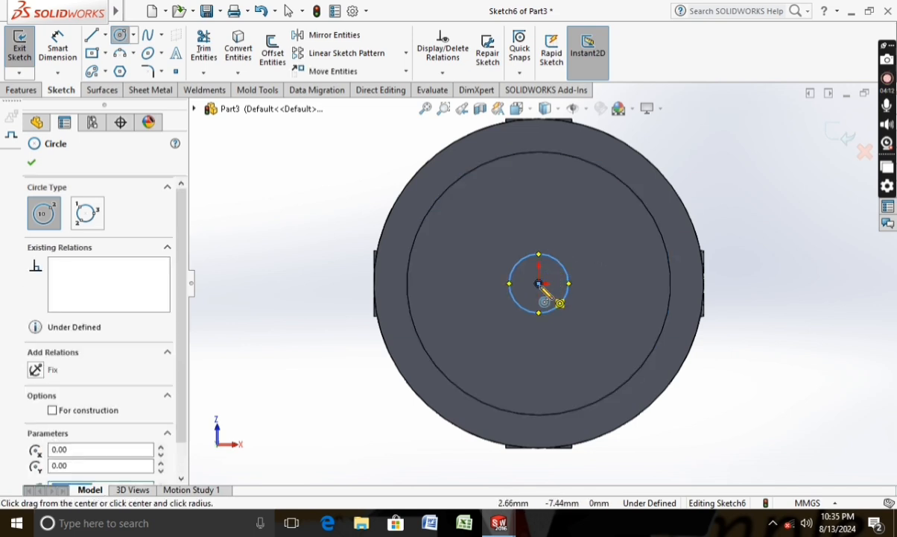
{"action": "left_click", "coordinate": [539, 284]}
{"action": "left_click", "coordinate": [591, 242]}
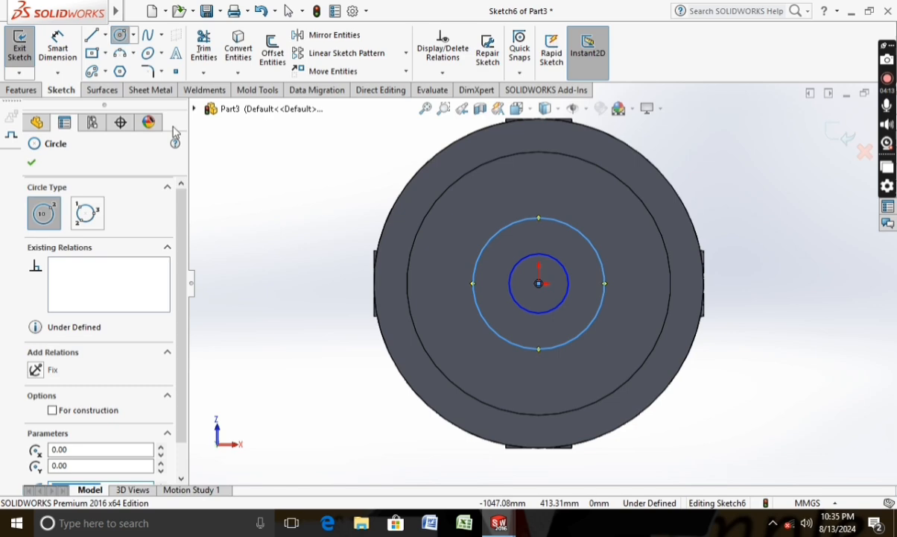
Dimension the inner circle's diameter to 250 mm
{"action": "left_click", "coordinate": [58, 49]}
{"action": "left_click", "coordinate": [533, 312]}
{"action": "left_click", "coordinate": [469, 297]}
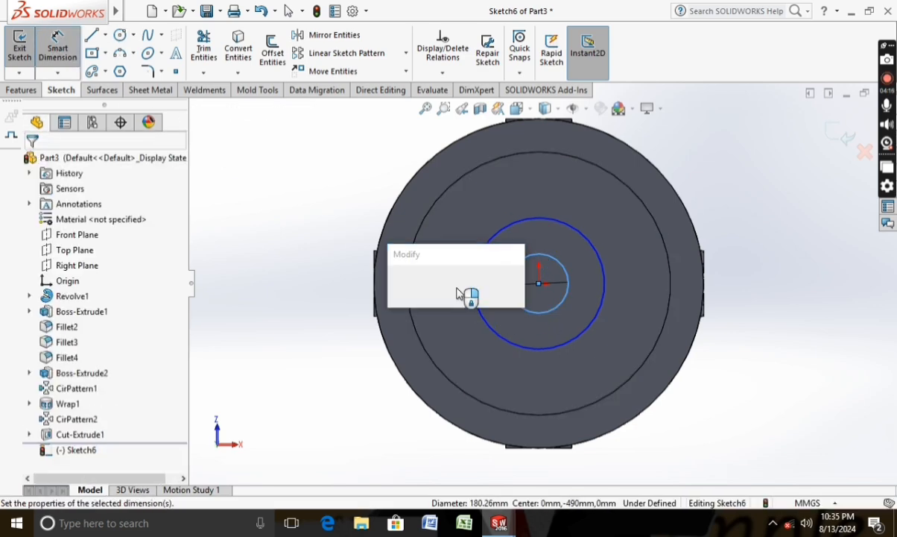
{"action": "type", "text": "250"}
{"action": "key", "text": "Return"}
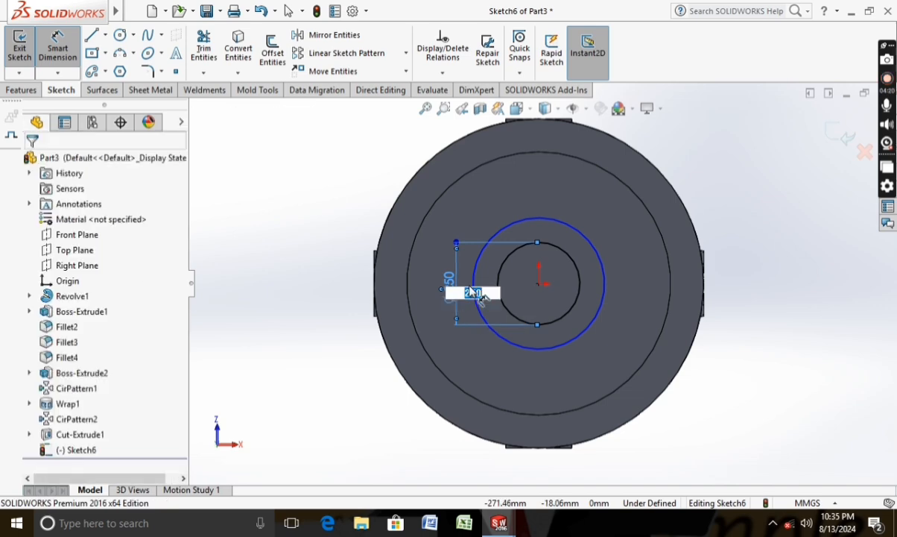
Dimension the outer circle's diameter to 400 mm and exit the sketch
{"action": "left_click", "coordinate": [604, 287]}
{"action": "left_click", "coordinate": [637, 287]}
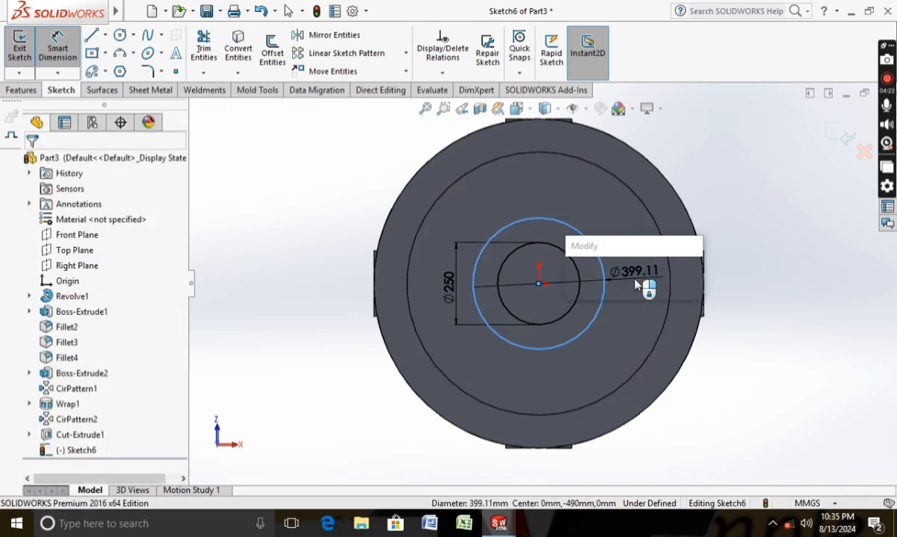
{"action": "type", "text": "400"}
{"action": "key", "text": "Return"}
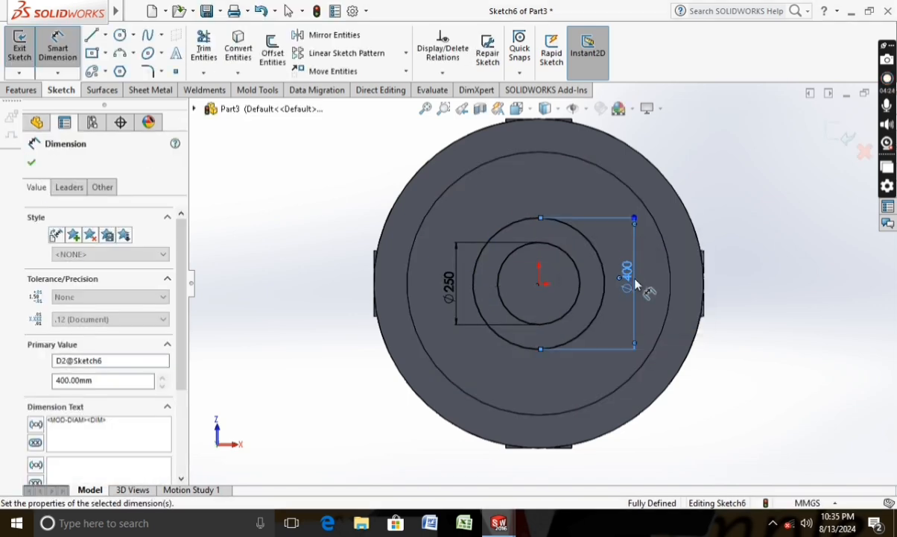
{"action": "left_click", "coordinate": [30, 161]}
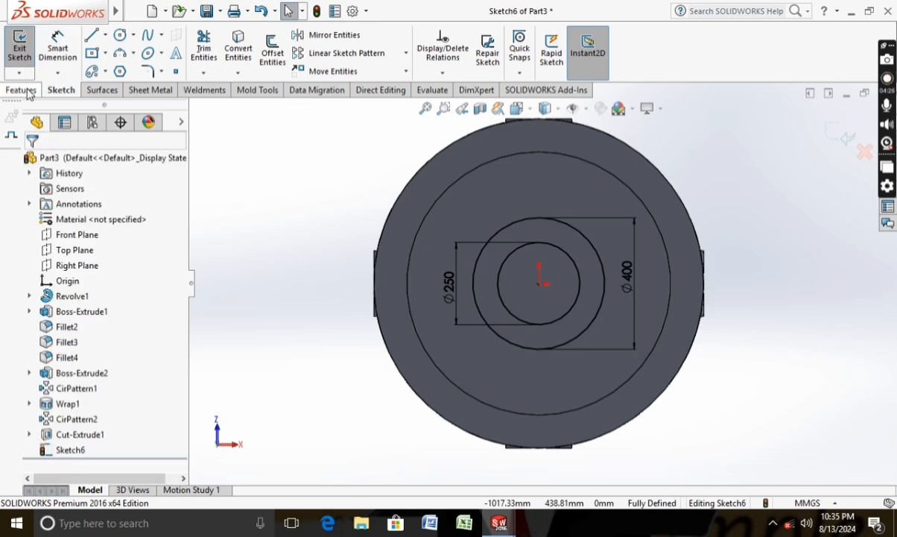
{"action": "left_click", "coordinate": [23, 89]}
{"action": "left_click", "coordinate": [63, 90]}
{"action": "left_click", "coordinate": [19, 44]}
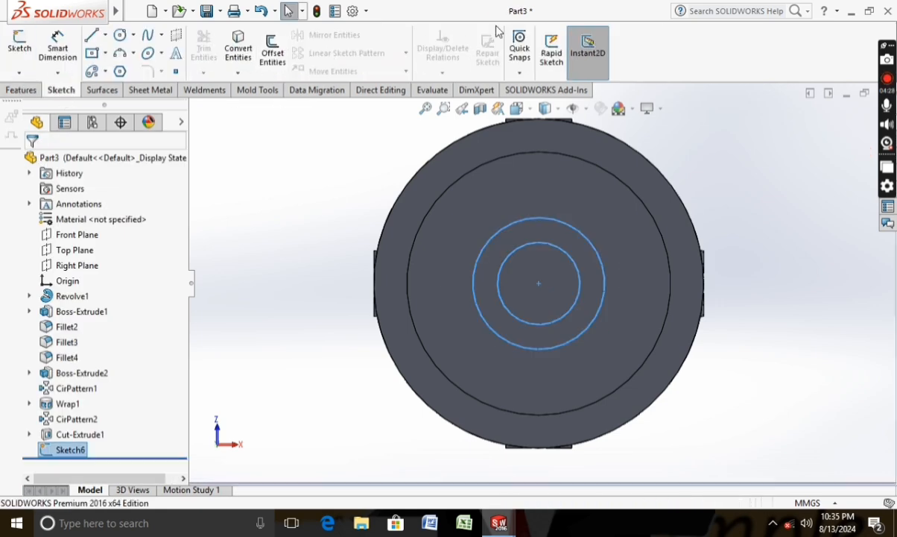
Wrap the two-circle sketch onto the recessed bottom face as a 5 mm deboss
{"action": "left_click", "coordinate": [37, 91]}
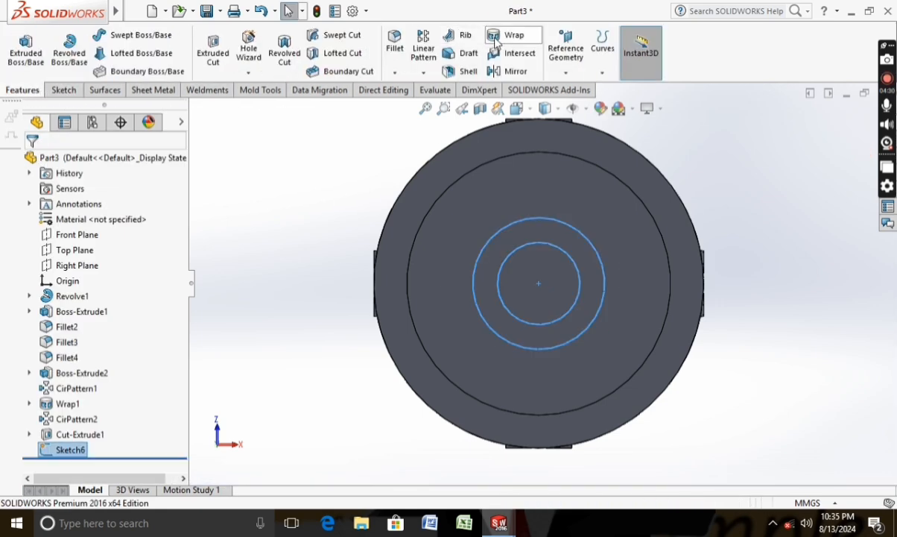
{"action": "left_click", "coordinate": [498, 38]}
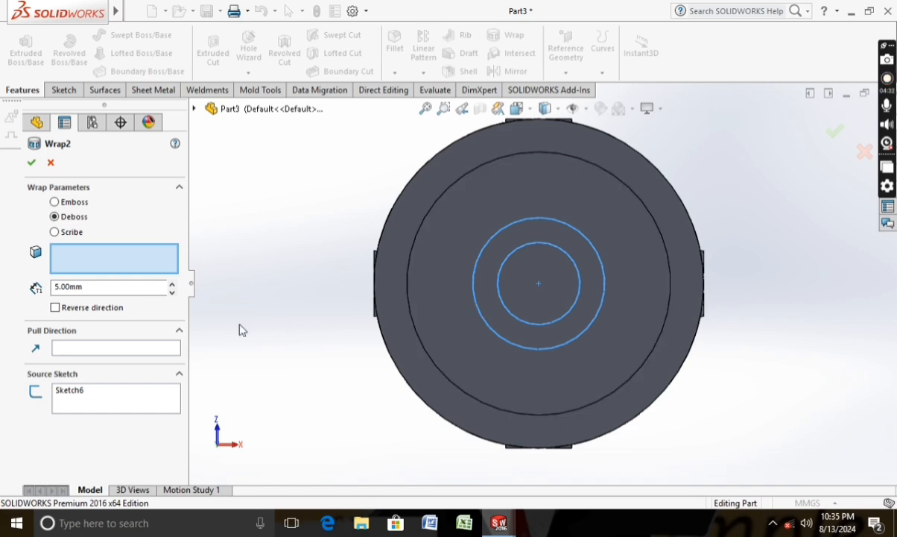
{"action": "left_click", "coordinate": [439, 304]}
{"action": "middle_click_drag", "start_coordinate": [420, 314], "coordinate": [331, 350]}
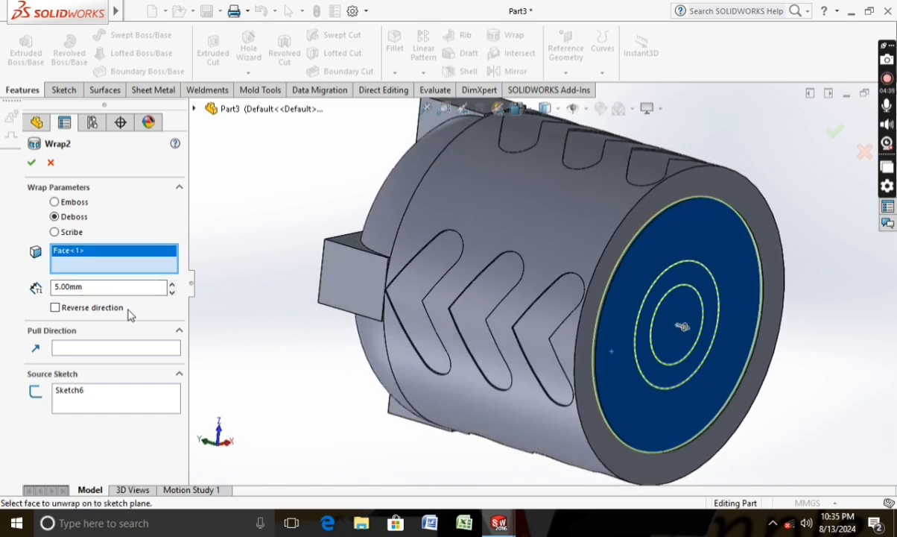
{"action": "left_click", "coordinate": [31, 163]}
Try to shell the tank with a 3 mm wall thickness, removing the top face of the neck
{"action": "middle_click_drag", "start_coordinate": [273, 297], "coordinate": [436, 188]}
{"action": "left_click", "coordinate": [465, 71]}
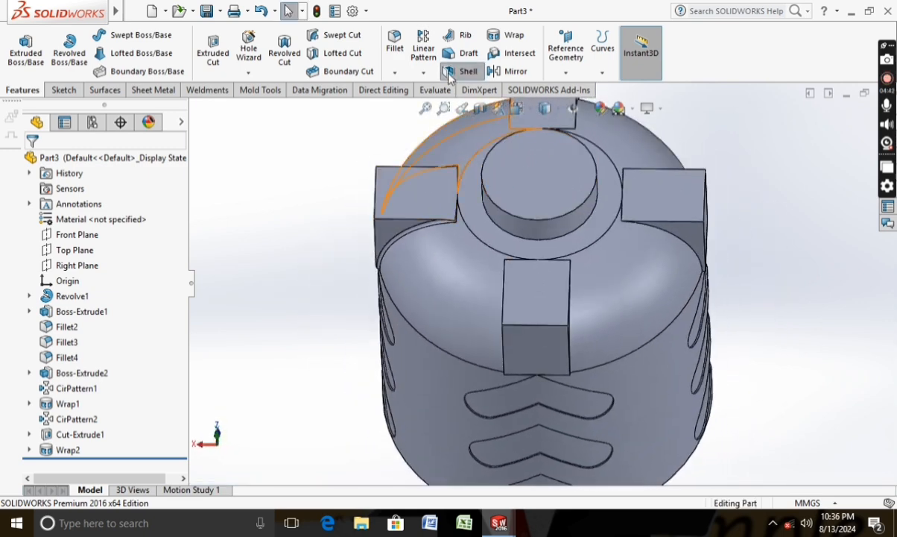
{"action": "left_click", "coordinate": [550, 193]}
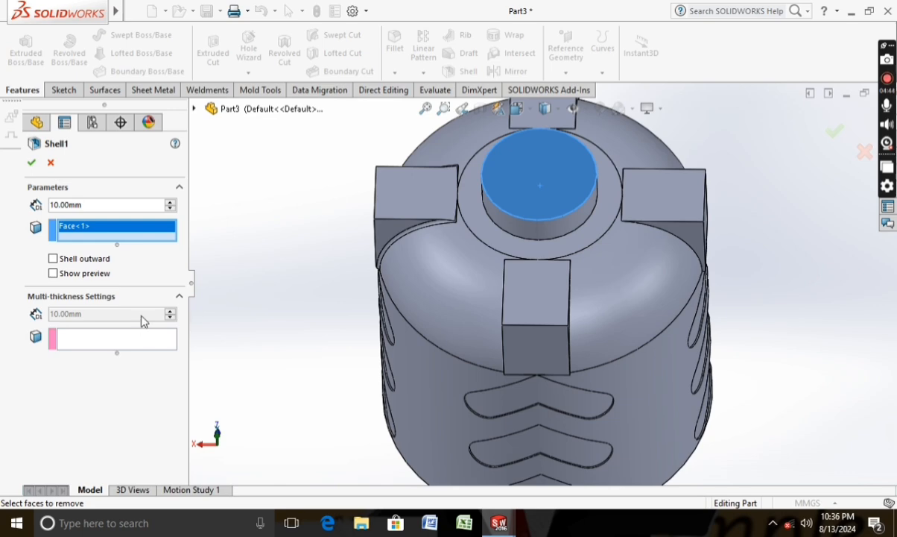
{"action": "type", "text": "3"}
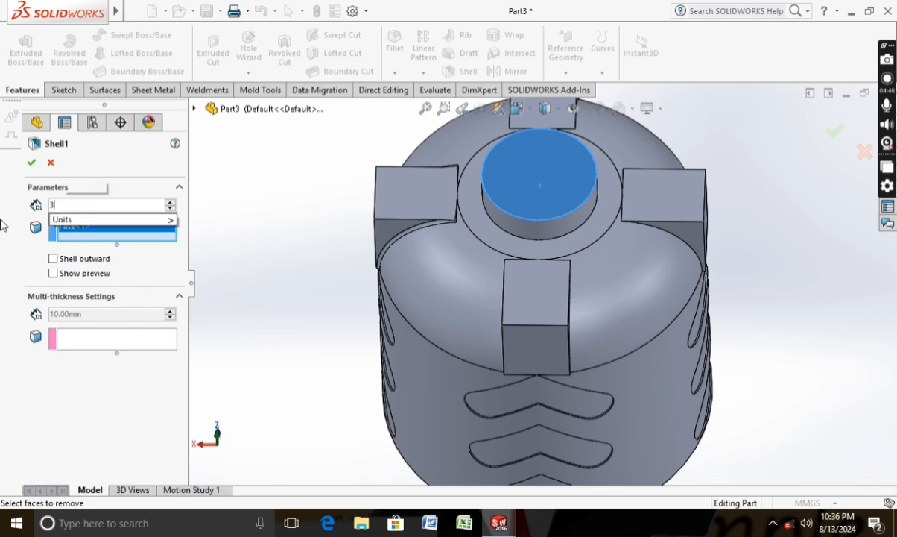
{"action": "key", "text": "Return"}
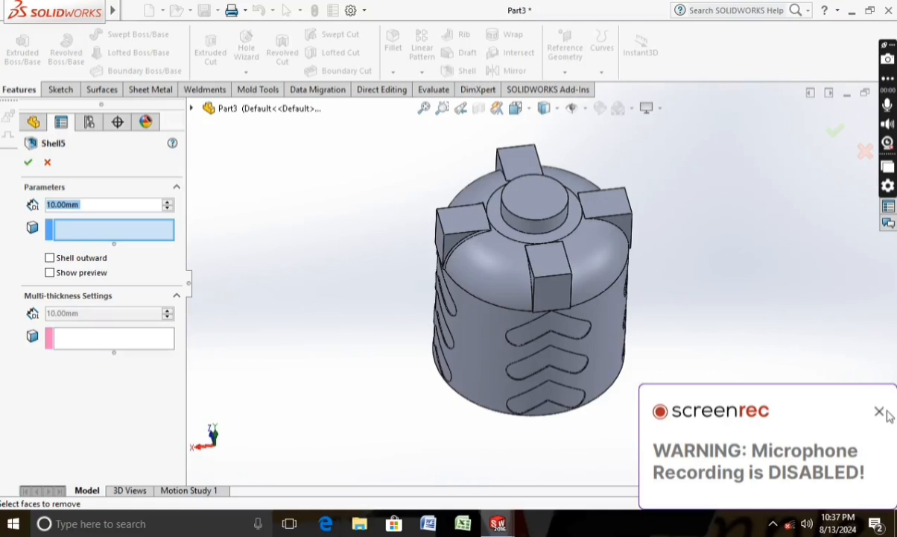
Shell the tank with a 10 mm wall thickness, removing the top face of the neck
{"action": "left_click", "coordinate": [881, 411]}
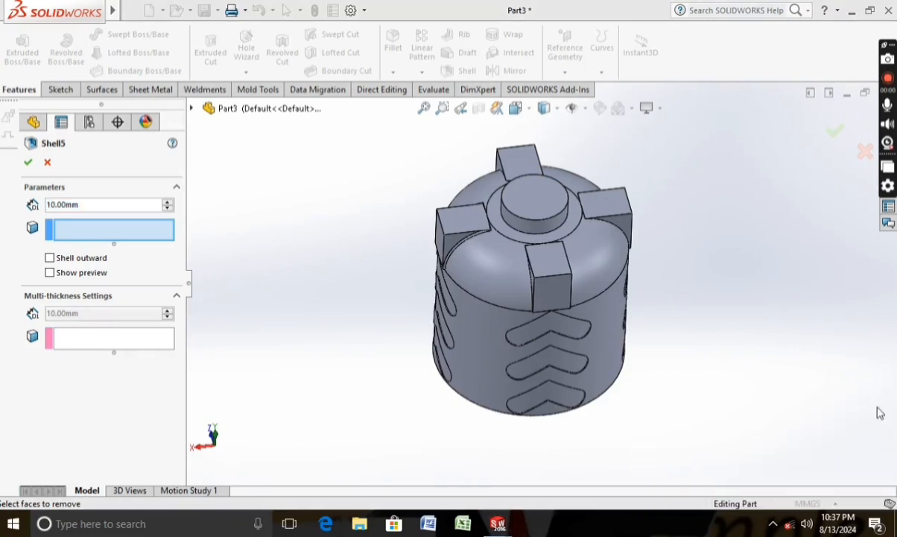
{"action": "left_click", "coordinate": [533, 200]}
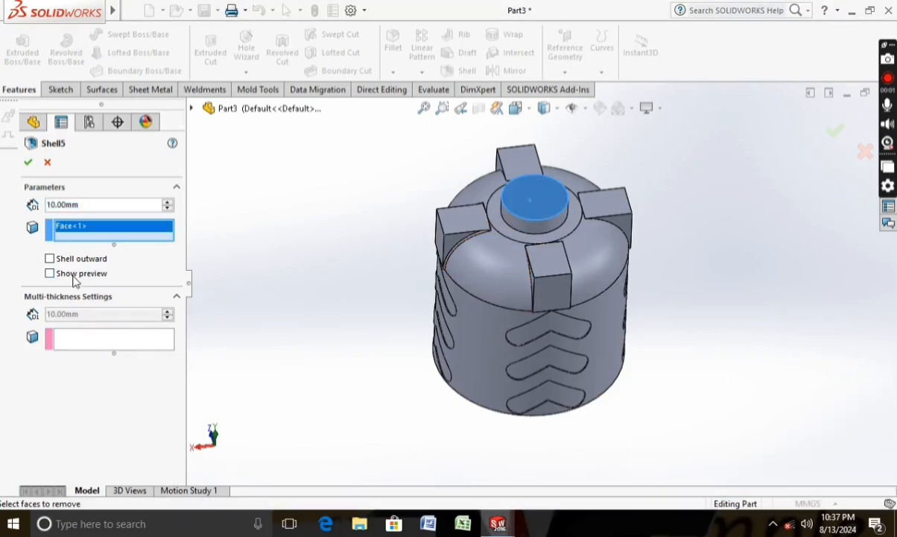
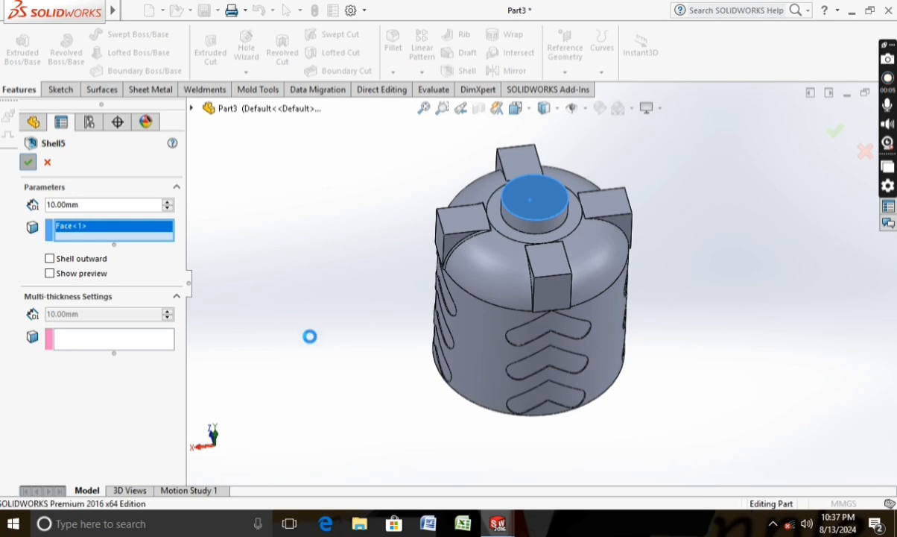
Try to fillet the tank bottom's outer edge and the recess edge with a 10 mm radius
{"action": "middle_click_drag", "start_coordinate": [315, 339], "coordinate": [339, 268]}
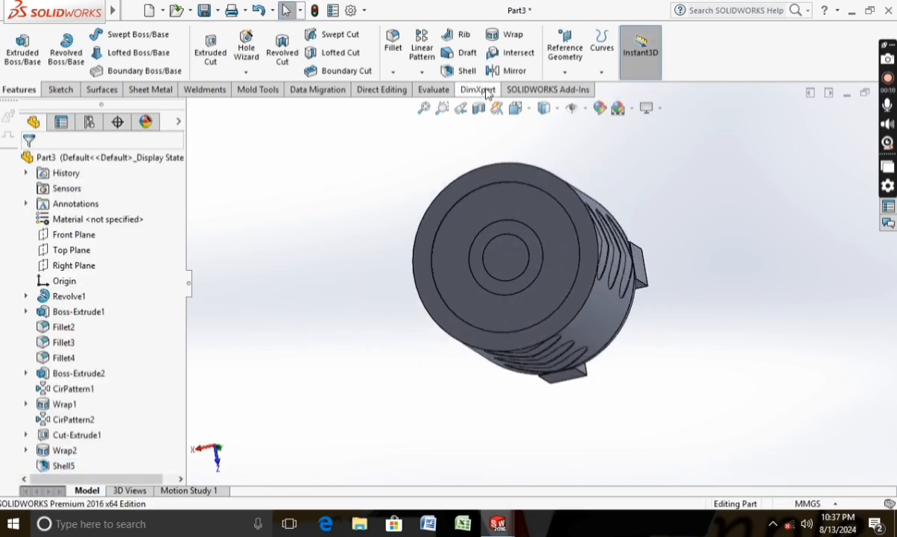
{"action": "left_click", "coordinate": [393, 41]}
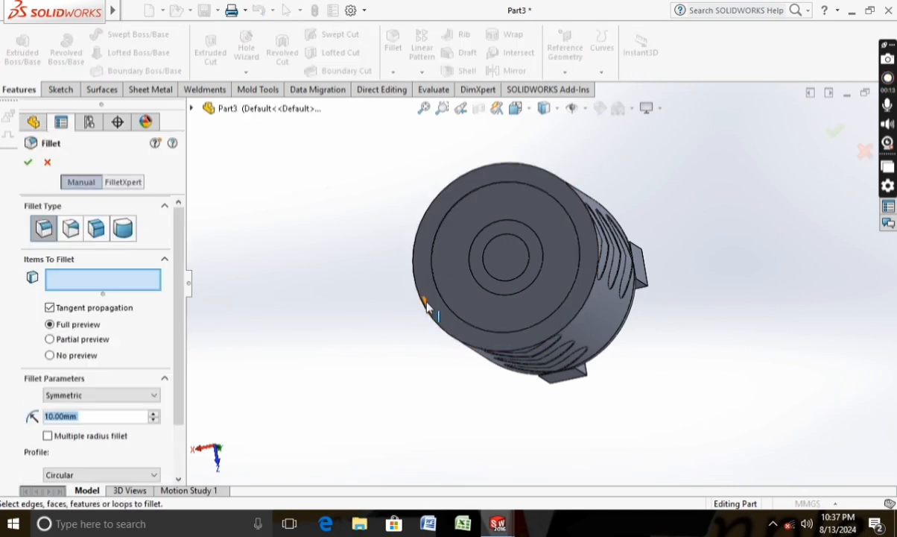
{"action": "left_click", "coordinate": [424, 305]}
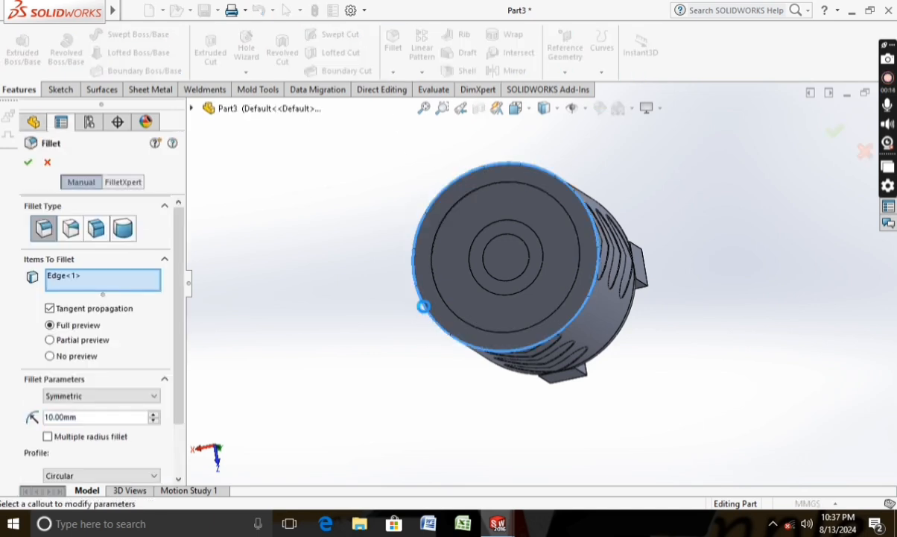
{"action": "left_click", "coordinate": [441, 301]}
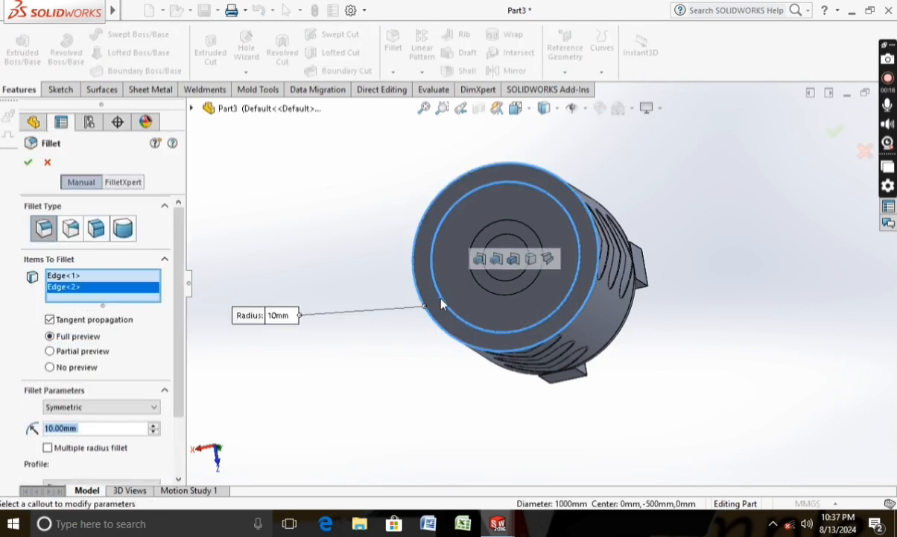
{"action": "left_click", "coordinate": [491, 279]}
{"action": "right_click", "coordinate": [111, 302]}
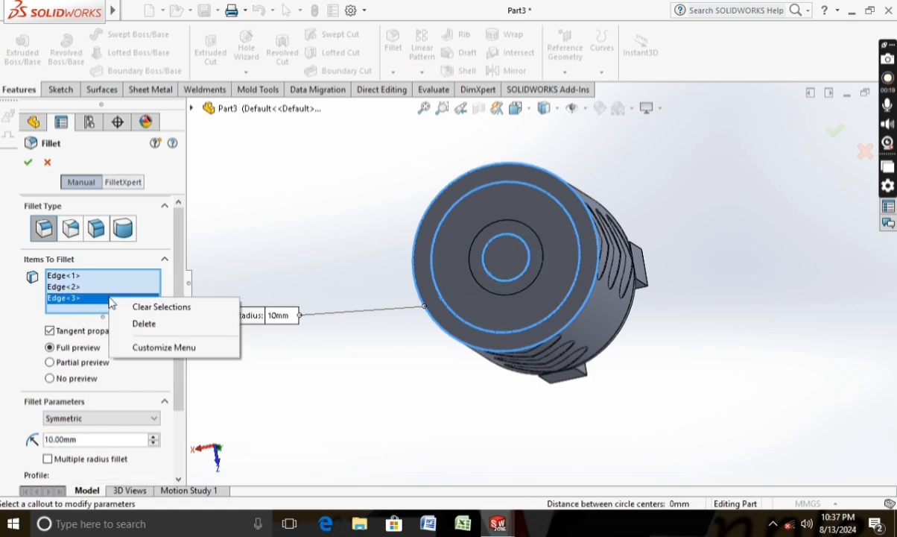
{"action": "left_click", "coordinate": [142, 322]}
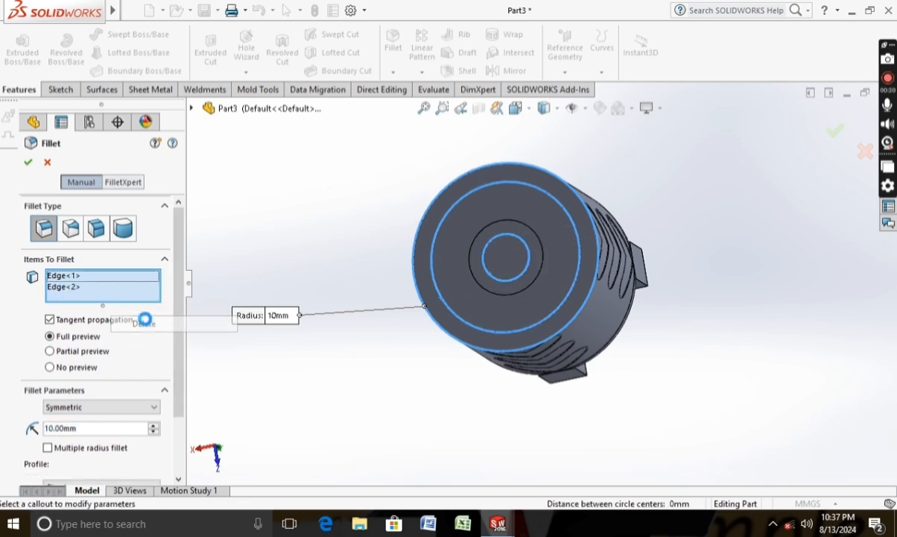
{"action": "left_click", "coordinate": [27, 164]}
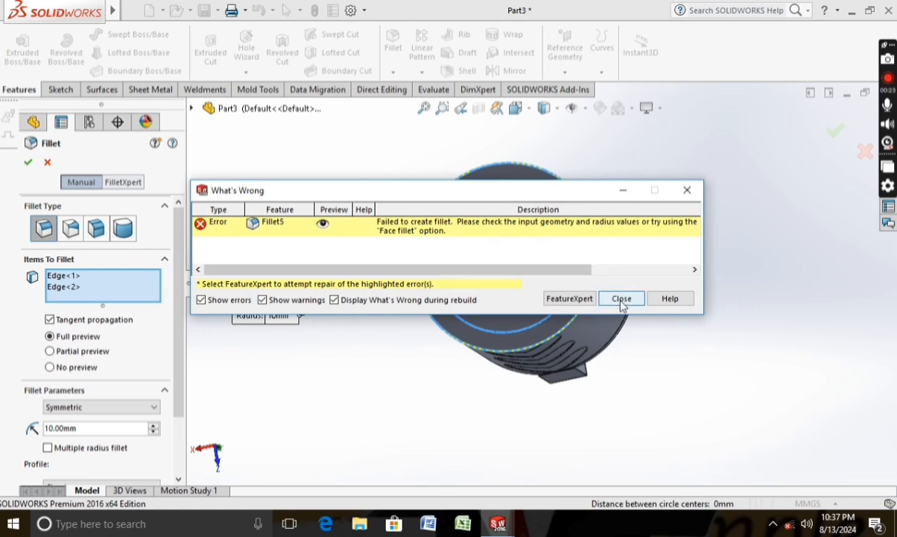
{"action": "left_click", "coordinate": [622, 298]}
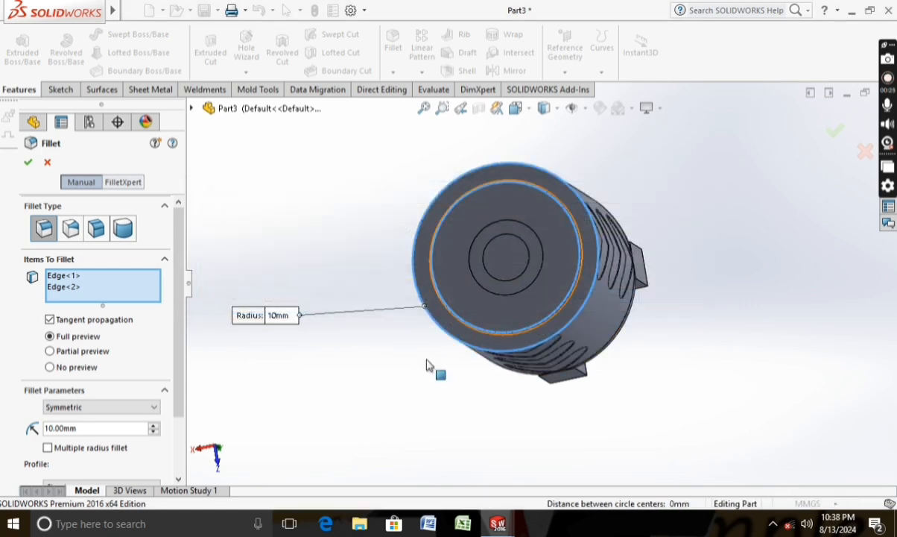
Set the fillet radius to 5 mm and apply it to the two selected bottom edges
{"action": "type", "text": "5"}
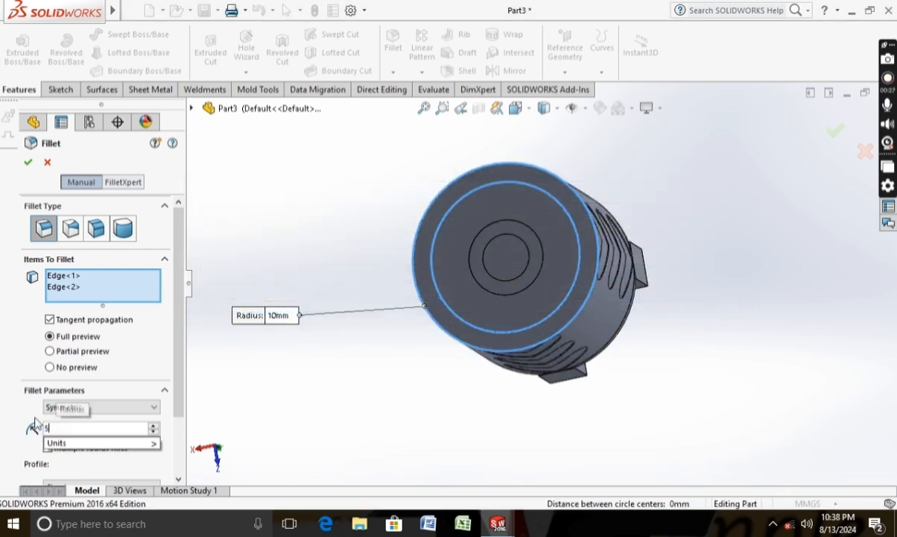
{"action": "key", "text": "Return"}
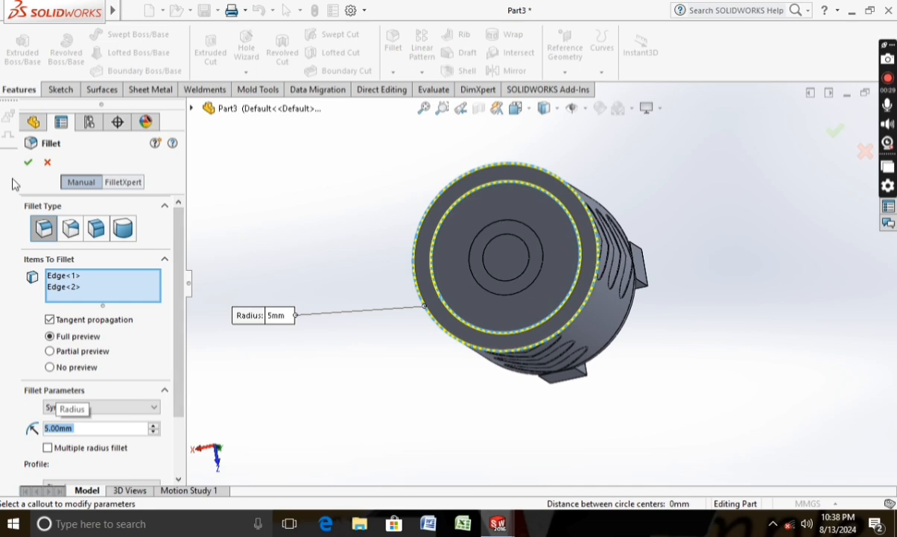
{"action": "left_click", "coordinate": [27, 162]}
Change the viewport scene to a plain white background
{"action": "middle_click_drag", "start_coordinate": [302, 260], "coordinate": [447, 447]}
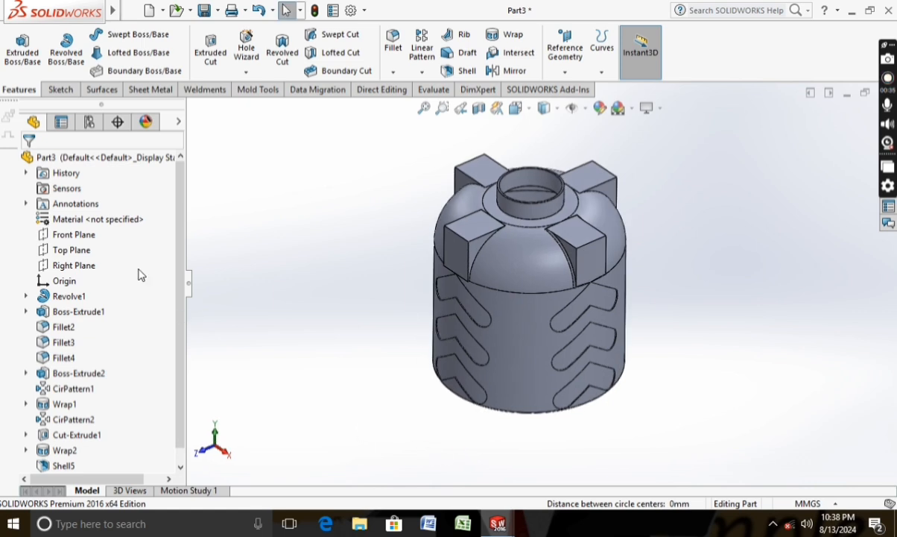
{"action": "left_click", "coordinate": [632, 108]}
{"action": "left_click", "coordinate": [637, 143]}
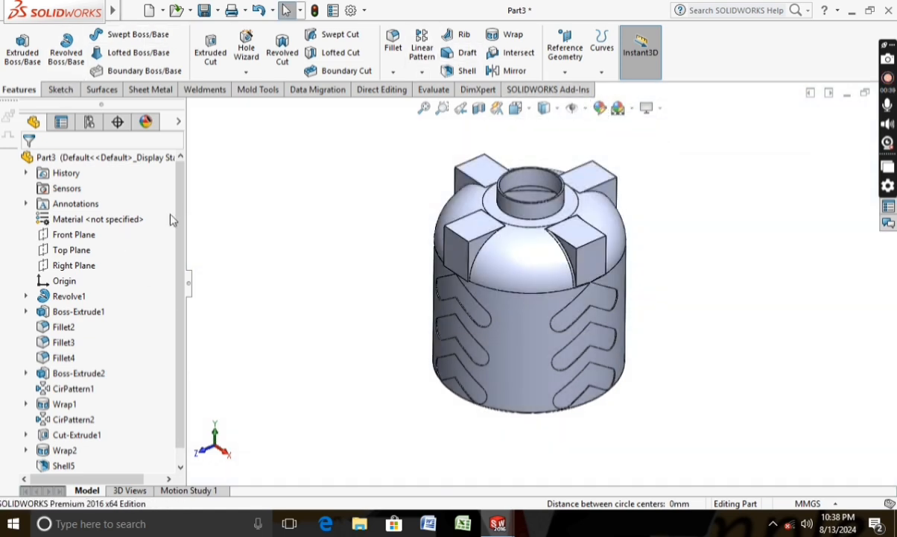
Assign Natural Rubber from the Rubber category of the SOLIDWORKS Materials library to the tank
{"action": "right_click", "coordinate": [96, 223]}
{"action": "left_click", "coordinate": [125, 227]}
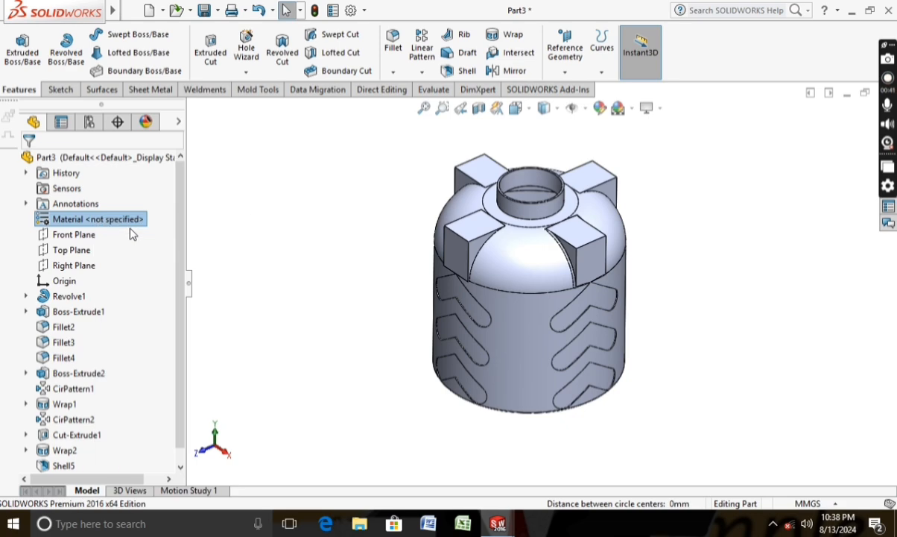
{"action": "left_click", "coordinate": [200, 92]}
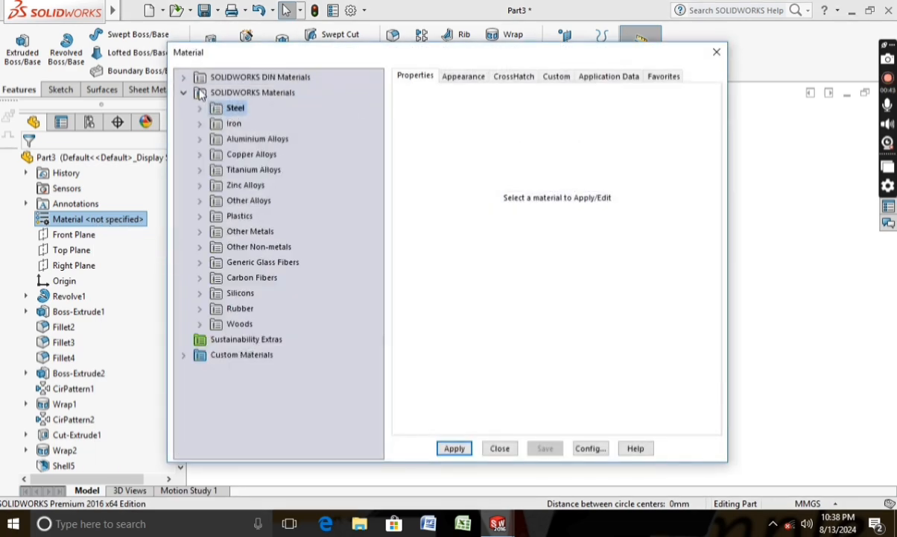
{"action": "left_click", "coordinate": [200, 309]}
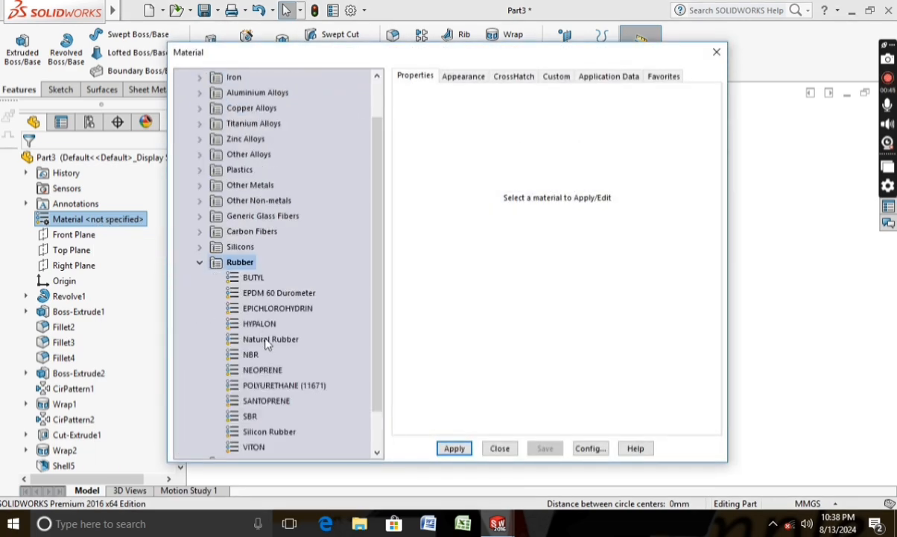
{"action": "left_click", "coordinate": [271, 339]}
{"action": "left_click", "coordinate": [454, 448]}
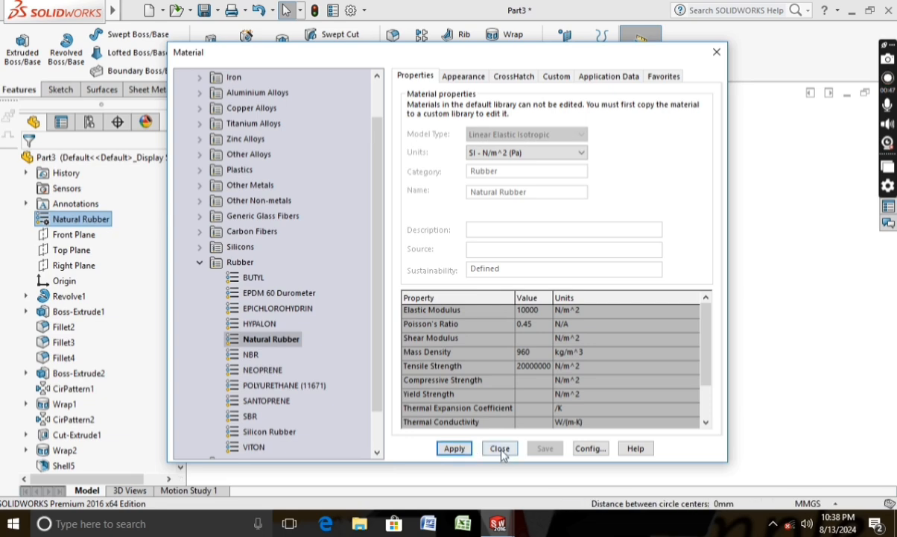
{"action": "left_click", "coordinate": [500, 448]}
Save the tank as Part3 in the tank folder
{"action": "middle_click_drag", "start_coordinate": [344, 364], "coordinate": [328, 338]}
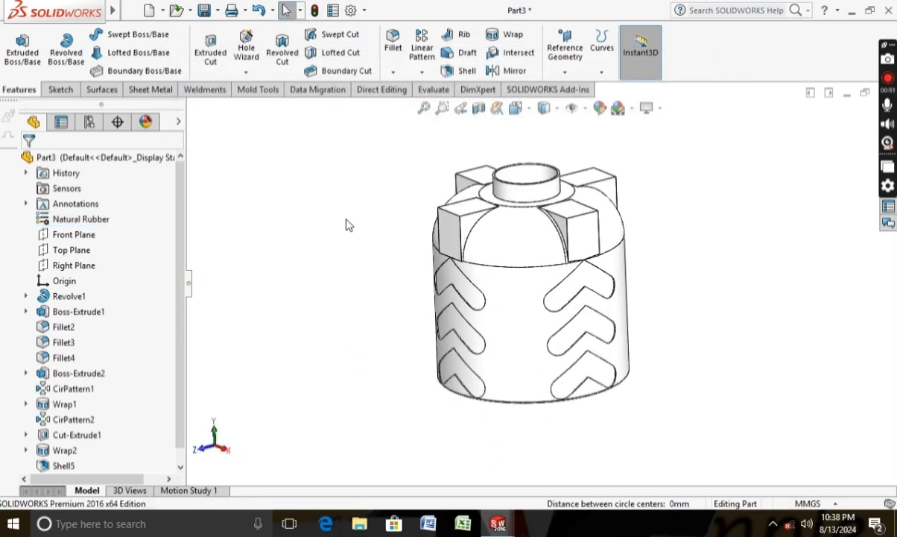
{"action": "left_click", "coordinate": [204, 10]}
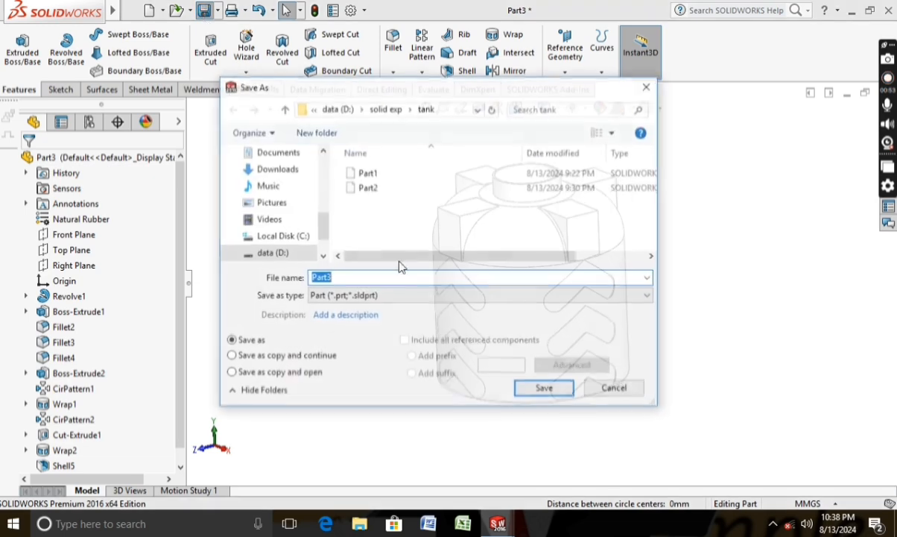
{"action": "left_click", "coordinate": [550, 389]}
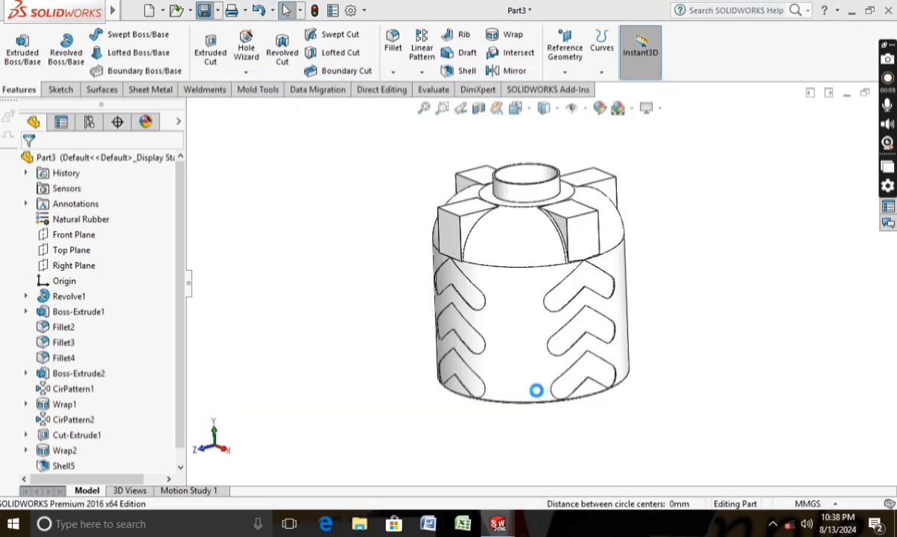
Create a new part document and start a sketch on the Top Plane, viewed normal to it
{"action": "middle_click_drag", "start_coordinate": [387, 310], "coordinate": [403, 302]}
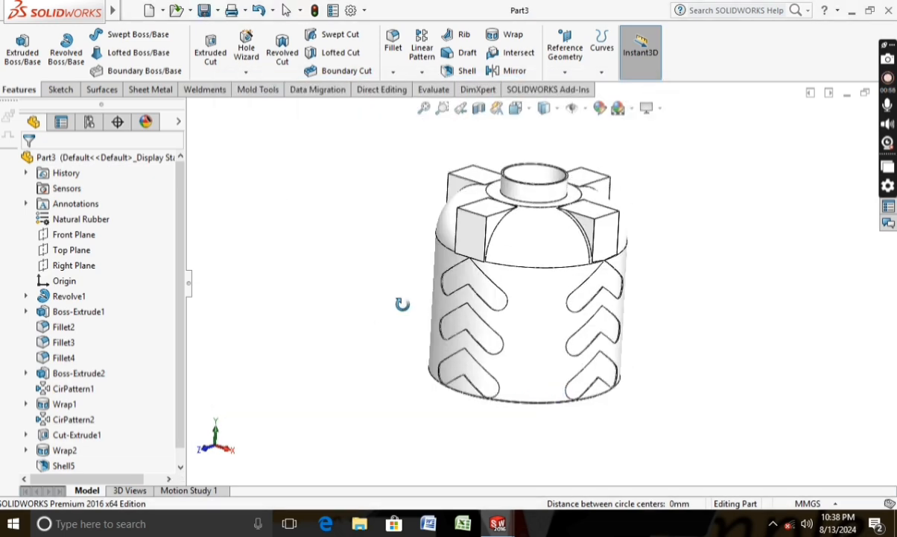
{"action": "left_click", "coordinate": [150, 11]}
{"action": "left_click", "coordinate": [567, 391]}
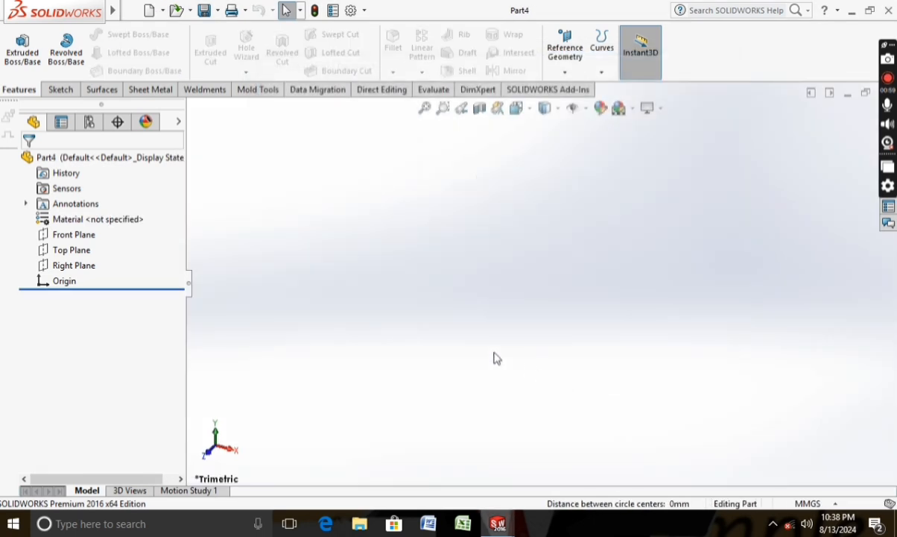
{"action": "left_click", "coordinate": [71, 249]}
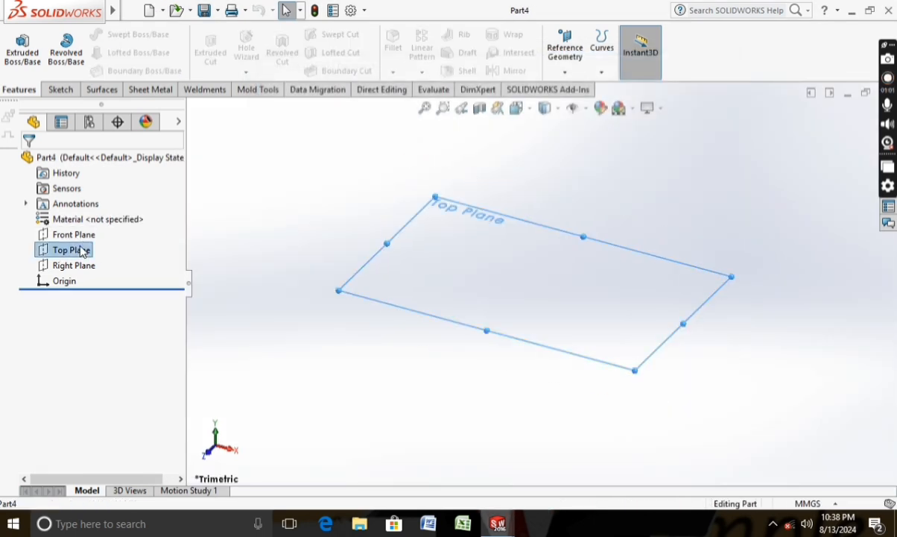
{"action": "right_click", "coordinate": [75, 250]}
{"action": "left_click", "coordinate": [139, 223]}
{"action": "left_click", "coordinate": [61, 89]}
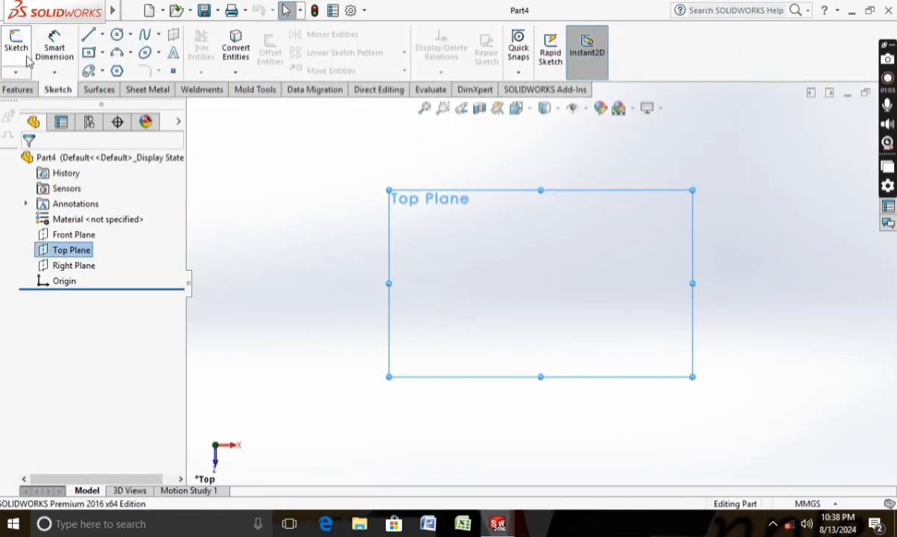
{"action": "left_click", "coordinate": [15, 46]}
{"action": "left_click", "coordinate": [116, 34]}
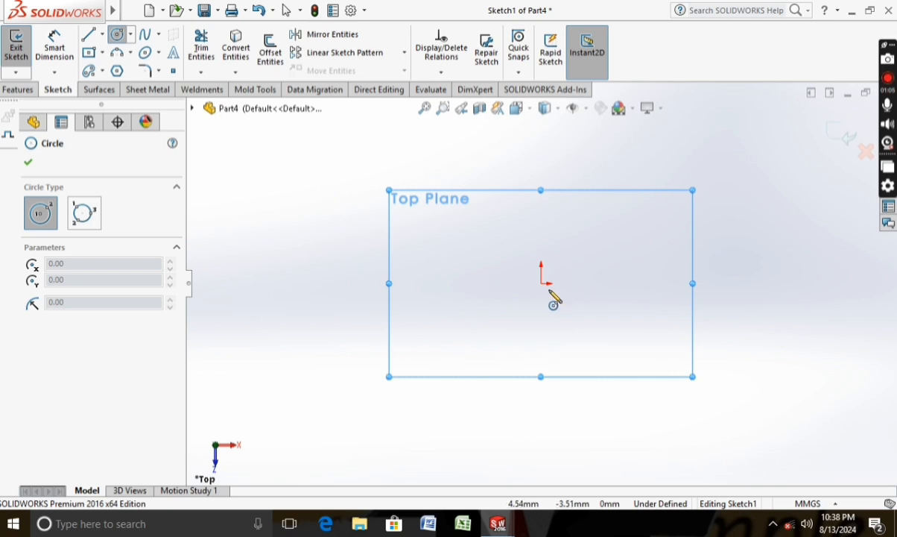
{"action": "left_click", "coordinate": [541, 283]}
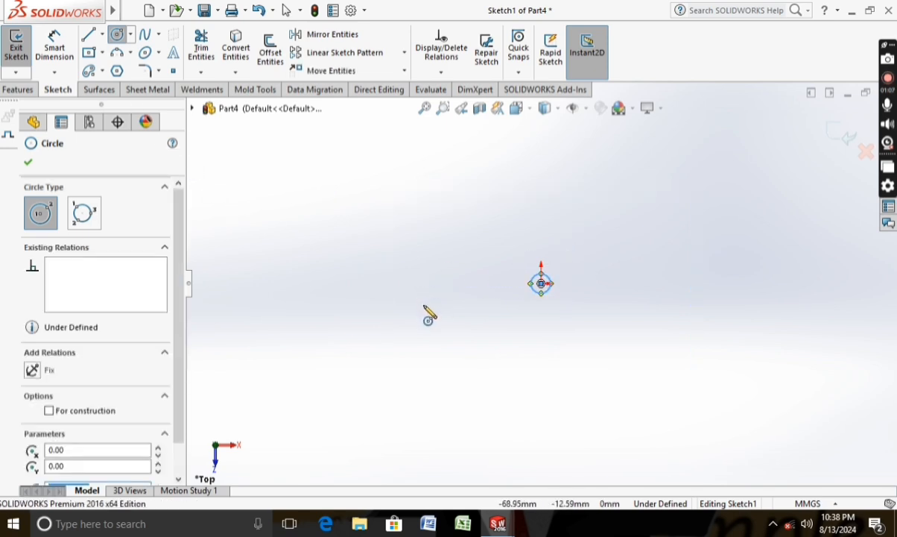
{"action": "key", "text": "Escape"}
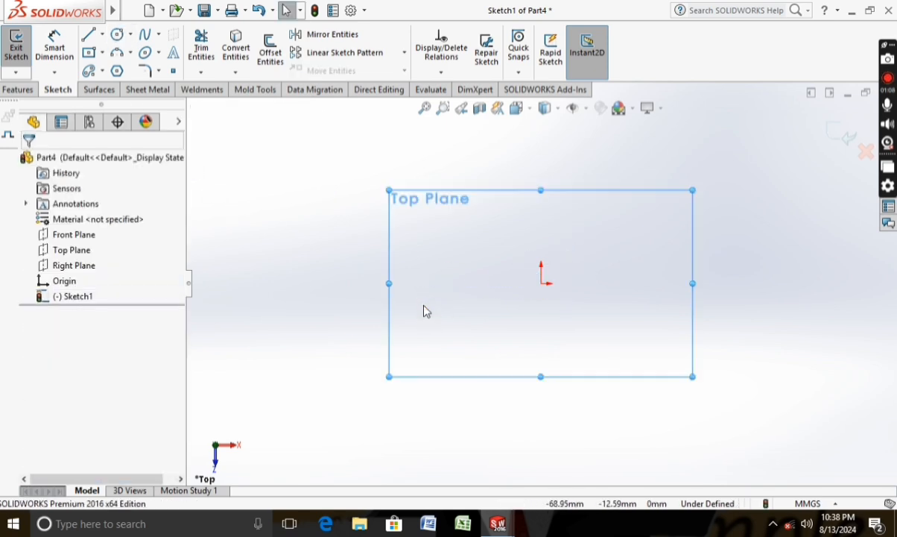
Sketch a circle with a radius of about 41 mm centred on the origin
{"action": "left_click", "coordinate": [119, 35]}
{"action": "left_click", "coordinate": [541, 283]}
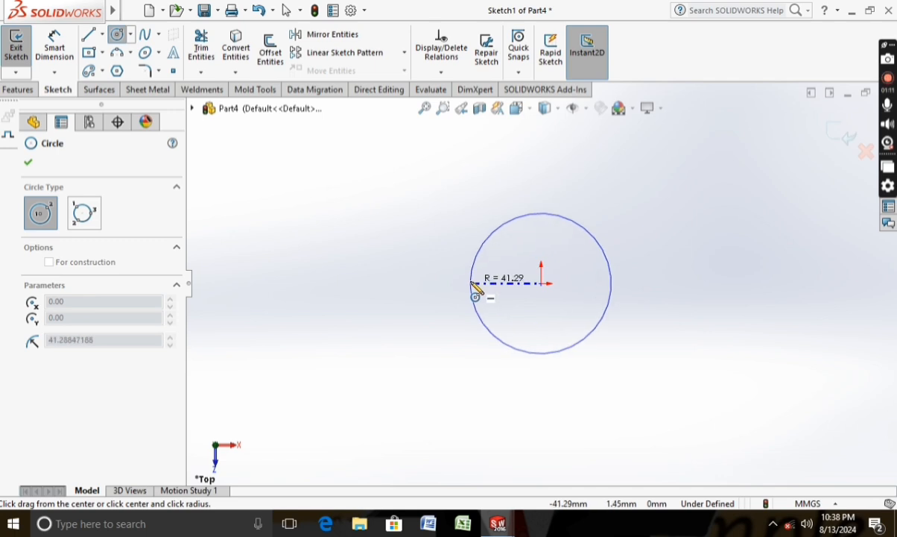
{"action": "left_click", "coordinate": [476, 289]}
Dimension the circle's diameter to 360 mm
{"action": "left_click", "coordinate": [54, 46]}
{"action": "left_click", "coordinate": [481, 321]}
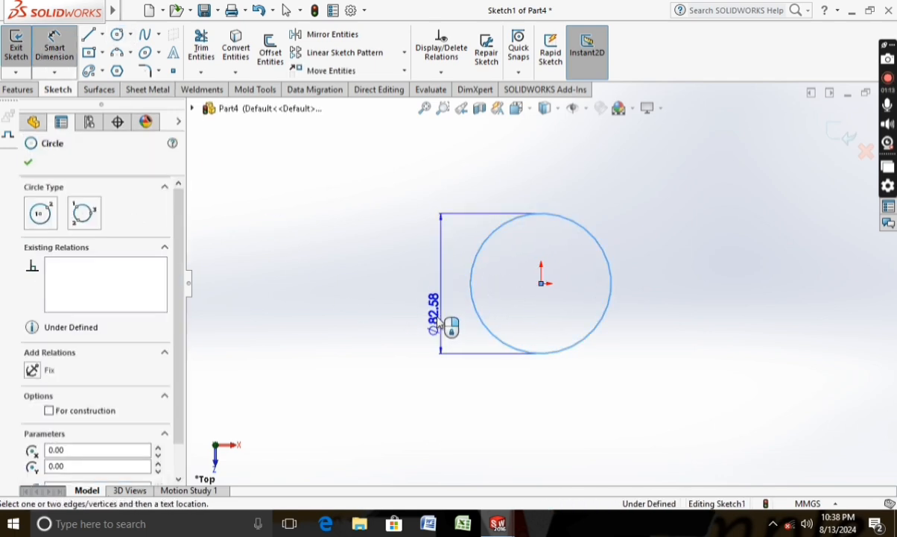
{"action": "left_click", "coordinate": [440, 325]}
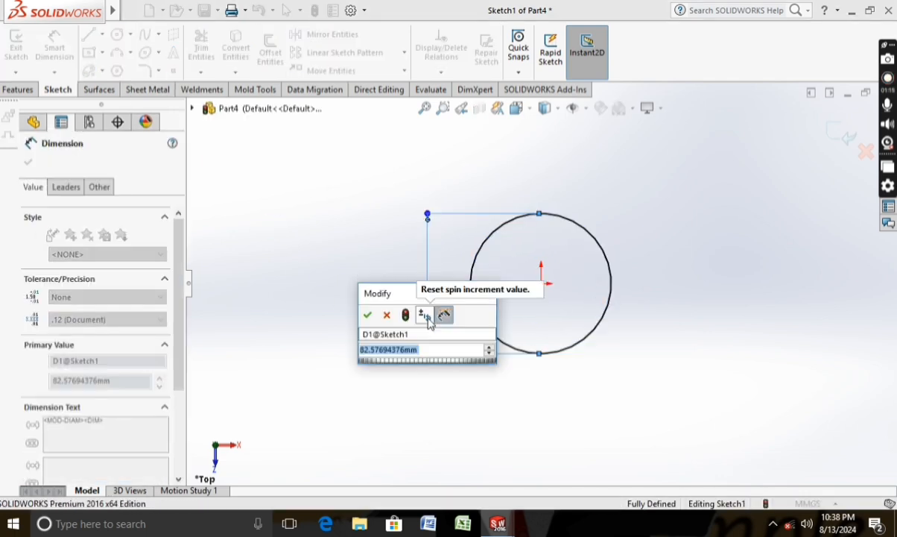
{"action": "type", "text": "40"}
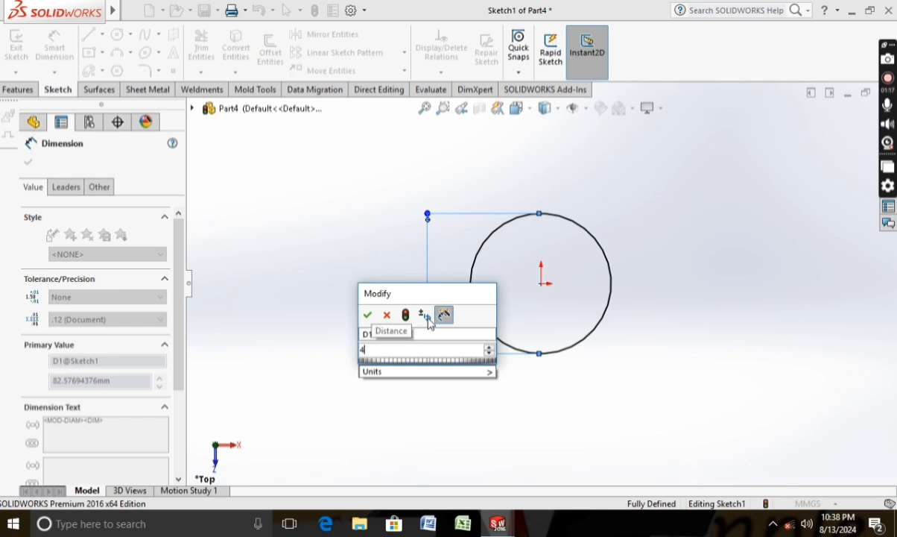
{"action": "key", "text": "BackSpace"}
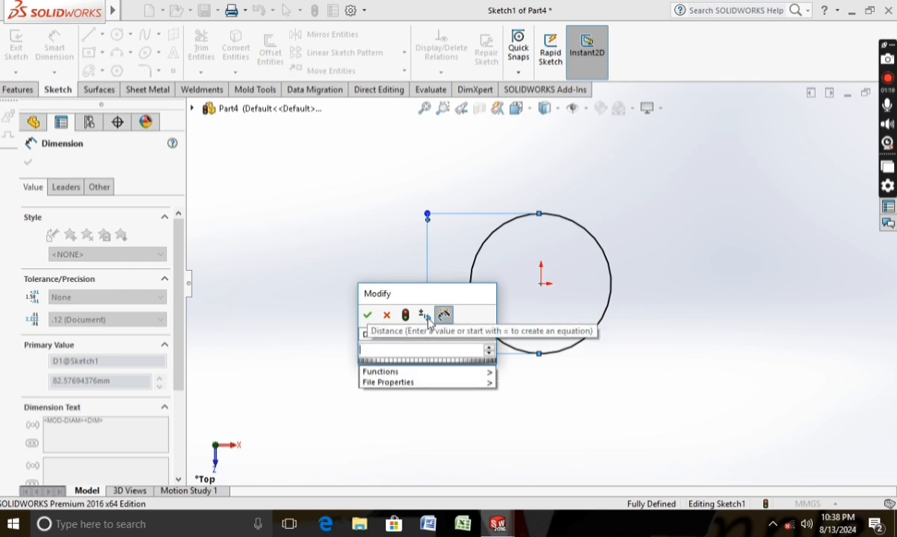
{"action": "type", "text": "360"}
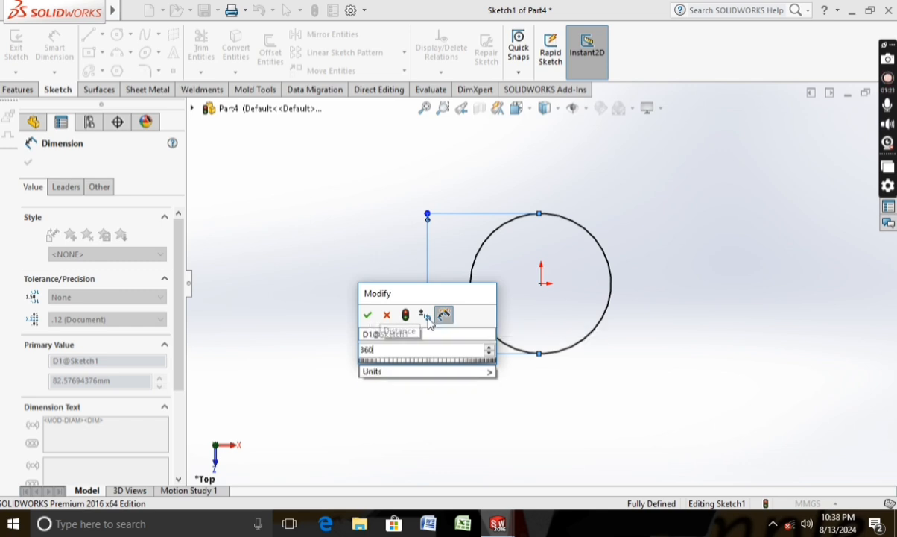
{"action": "key", "text": "Return"}
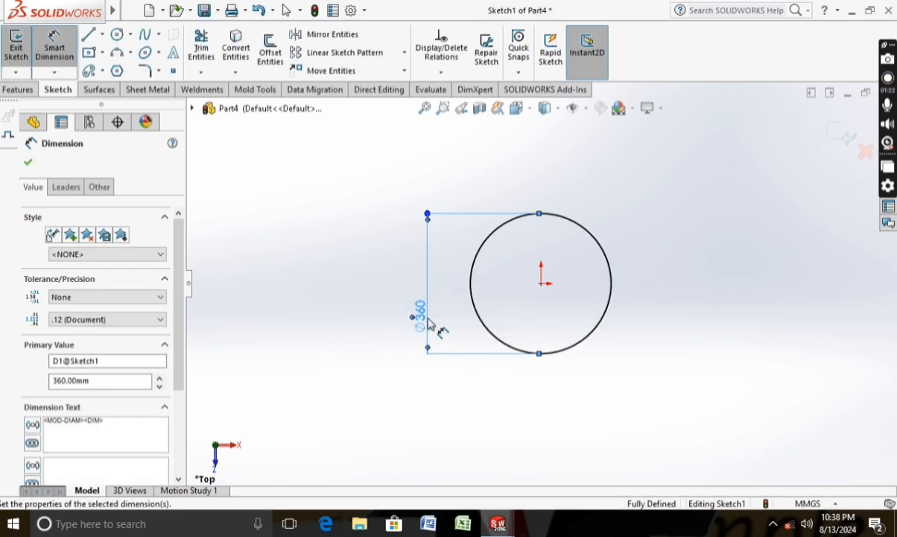
{"action": "left_click", "coordinate": [28, 163]}
Extrude the 360 mm circle into a solid disc with a blind depth of 110 mm
{"action": "left_click", "coordinate": [17, 89]}
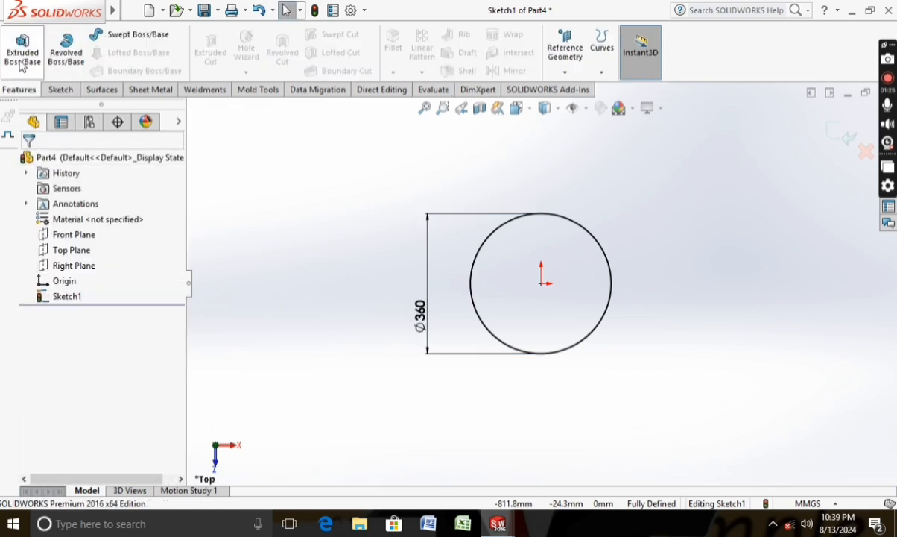
{"action": "left_click", "coordinate": [22, 51]}
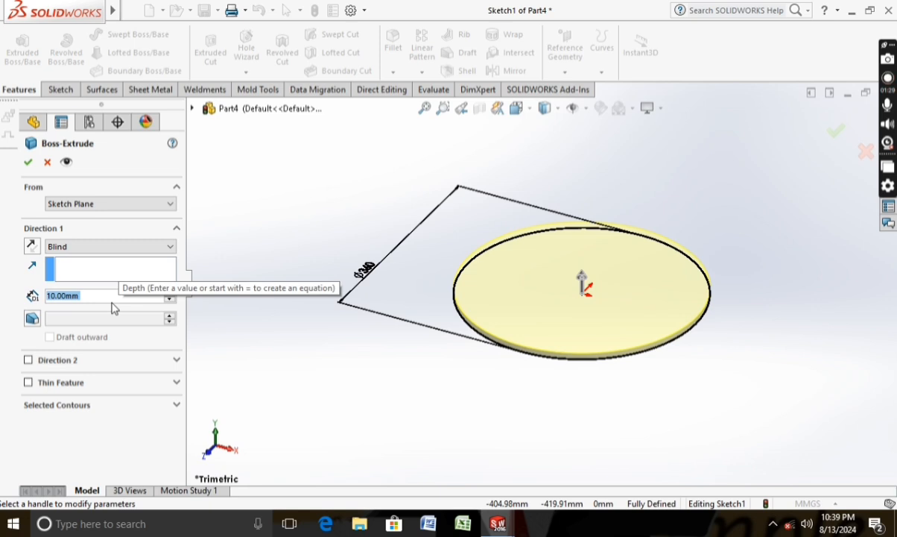
{"action": "type", "text": "110"}
{"action": "key", "text": "Return"}
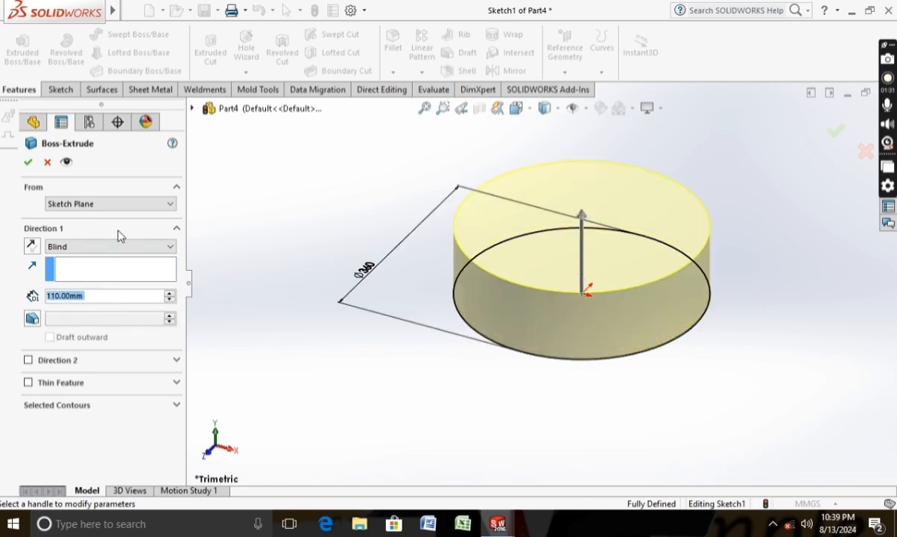
{"action": "left_click", "coordinate": [27, 164]}
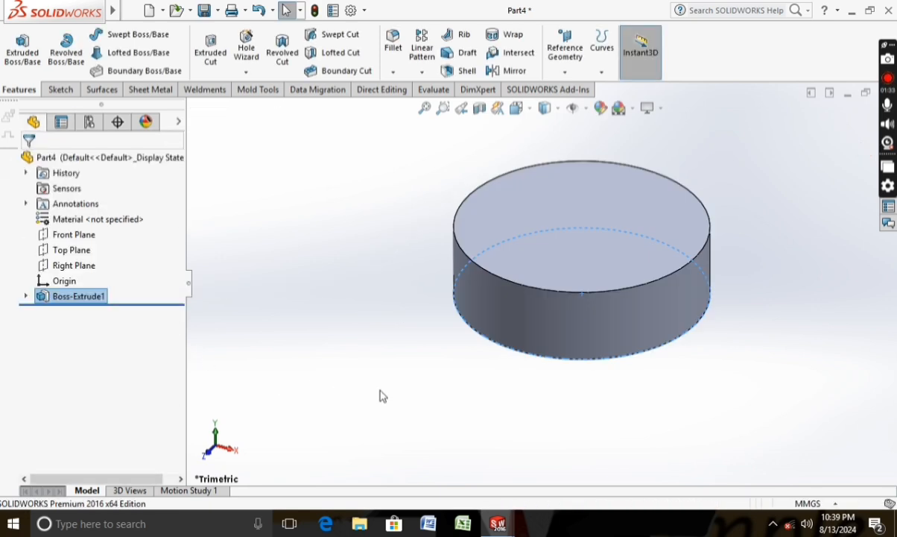
Start a sketch on the disc's bottom face, viewed normal to it, and draw an origin-centred circle of about 118.5 mm radius
{"action": "mouse_move", "coordinate": [381, 394]}
{"action": "middle_mouse_down"}
{"action": "mouse_move", "coordinate": [393, 346]}
{"action": "mouse_move", "coordinate": [479, 266]}
{"action": "middle_mouse_up"}
{"action": "right_click", "coordinate": [573, 179]}
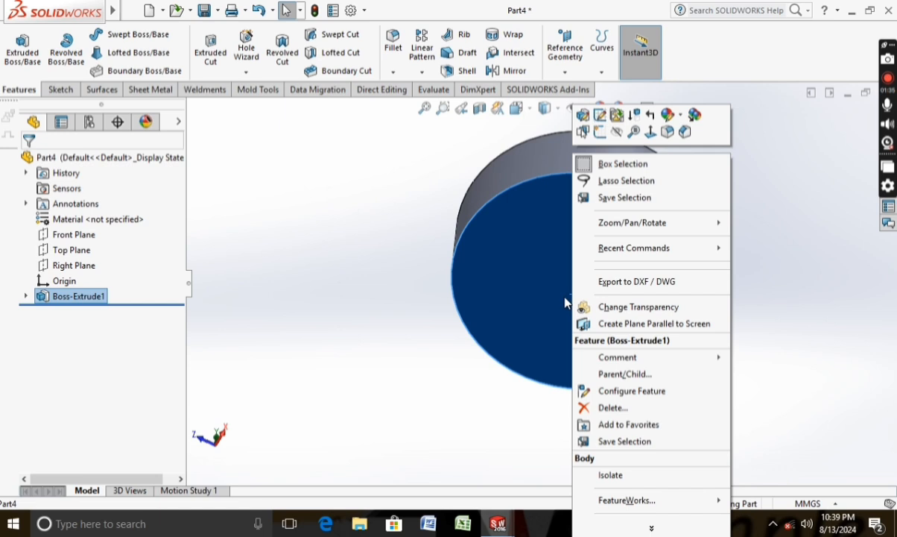
{"action": "left_click", "coordinate": [666, 116]}
{"action": "left_click", "coordinate": [64, 90]}
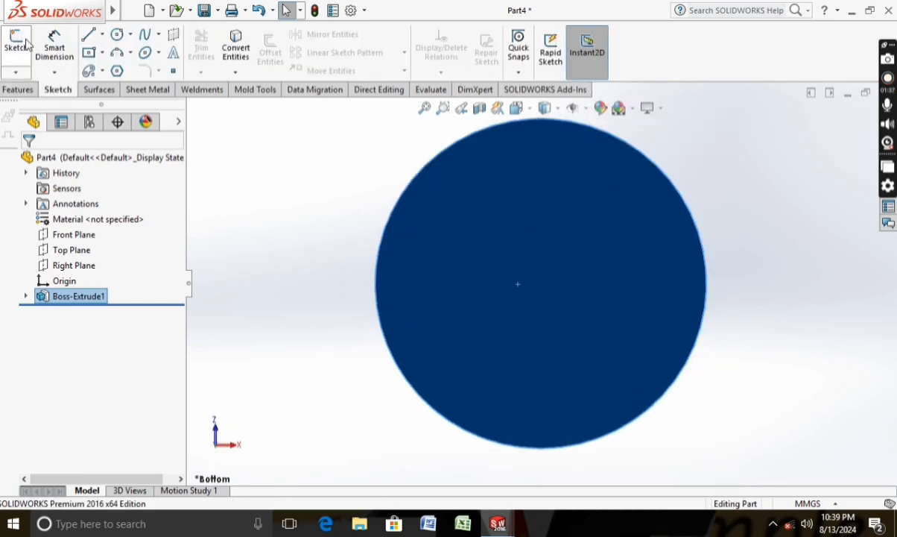
{"action": "left_click", "coordinate": [16, 45]}
{"action": "left_click", "coordinate": [117, 36]}
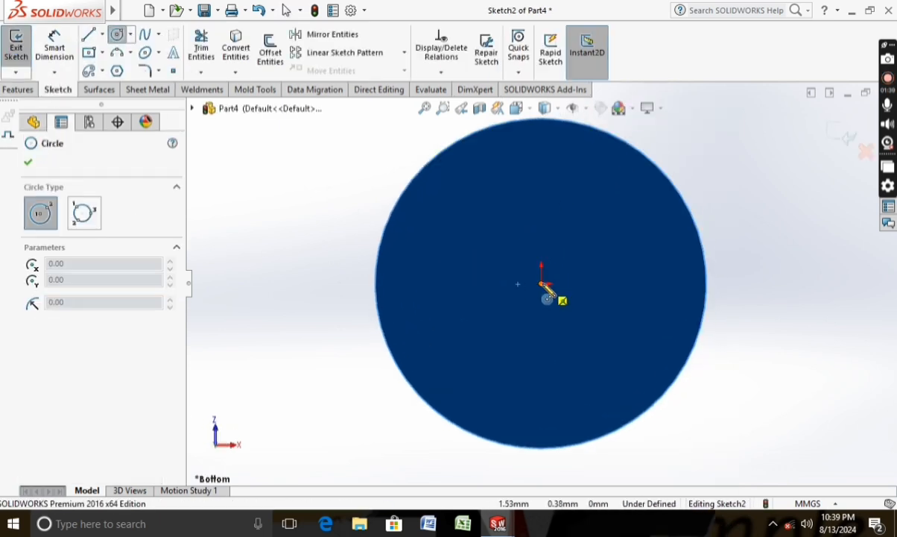
{"action": "left_click", "coordinate": [541, 283]}
{"action": "left_click", "coordinate": [644, 255]}
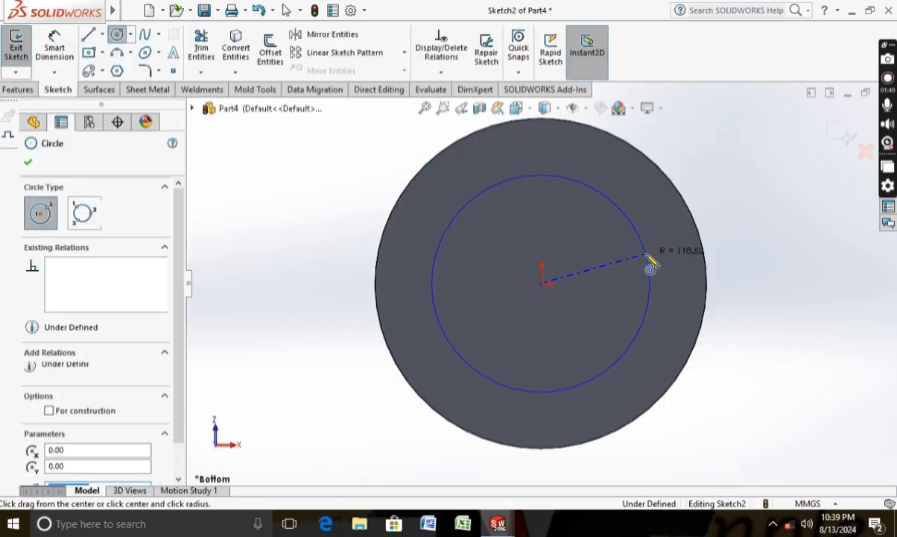
Dimension the diameter of the circle on the bottom face to 360 mm
{"action": "left_click", "coordinate": [59, 51]}
{"action": "left_click", "coordinate": [460, 354]}
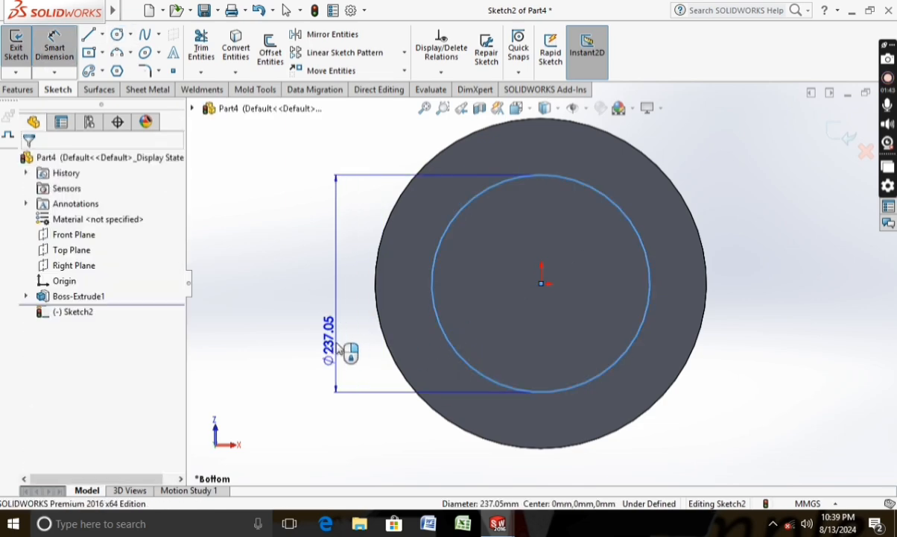
{"action": "left_click", "coordinate": [335, 350]}
{"action": "type", "text": "360"}
{"action": "key", "text": "Return"}
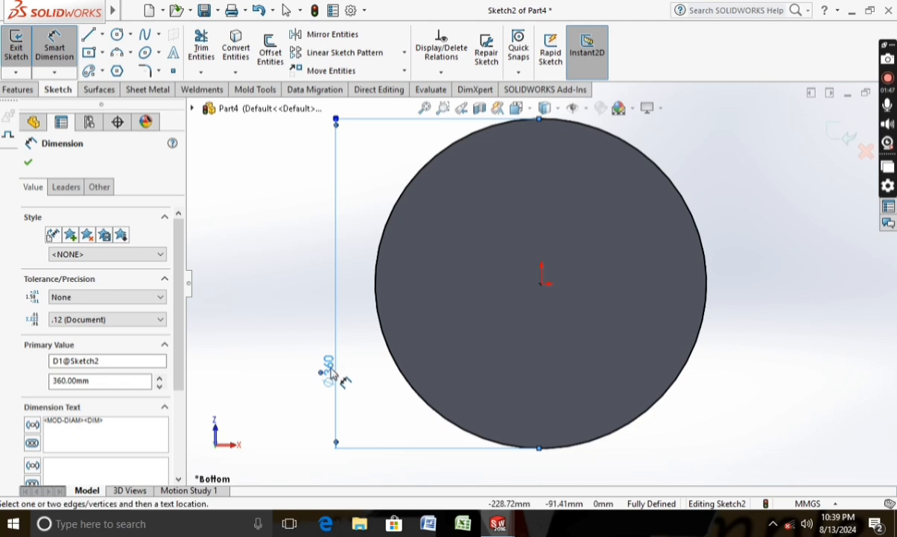
{"action": "key", "text": "Escape"}
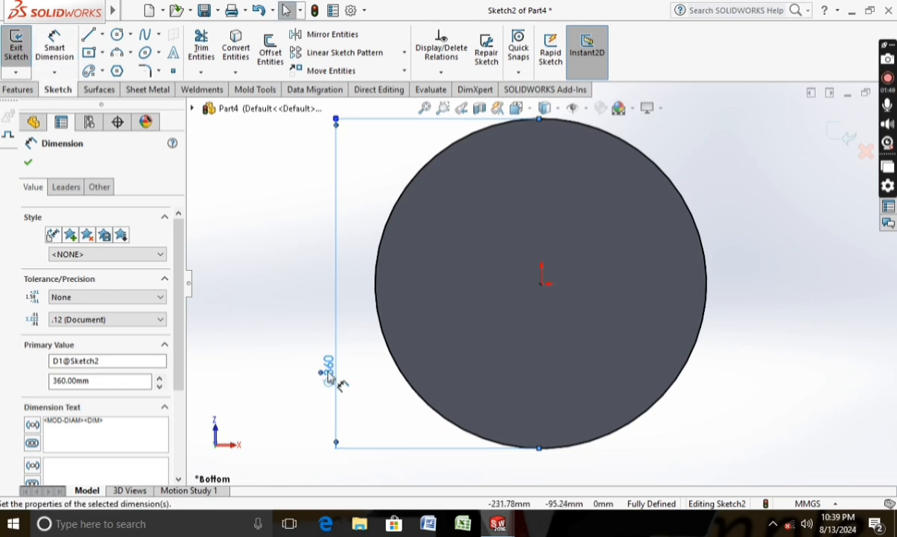
Change the bottom-face circle's diameter to 350 mm
{"action": "double_click", "coordinate": [328, 373]}
{"action": "type", "text": "3"}
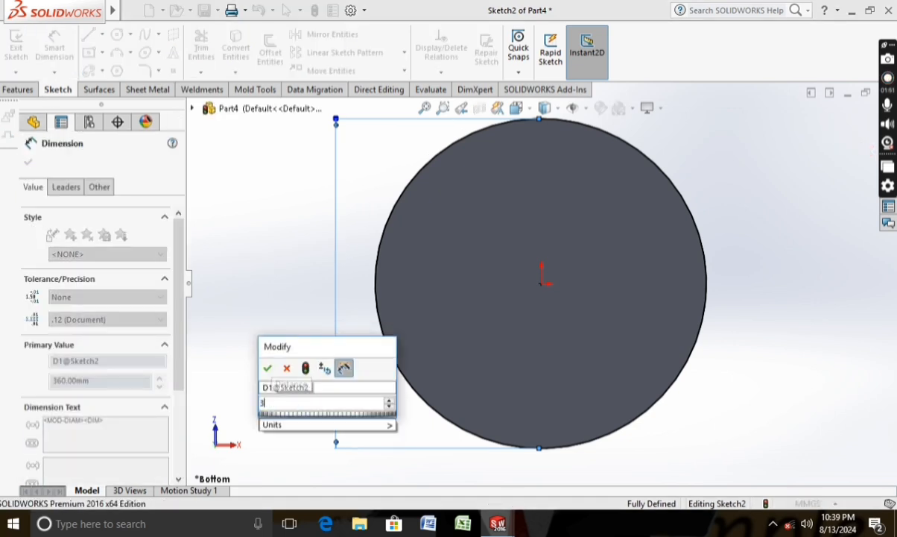
{"action": "type", "text": "50"}
{"action": "key", "text": "Return"}
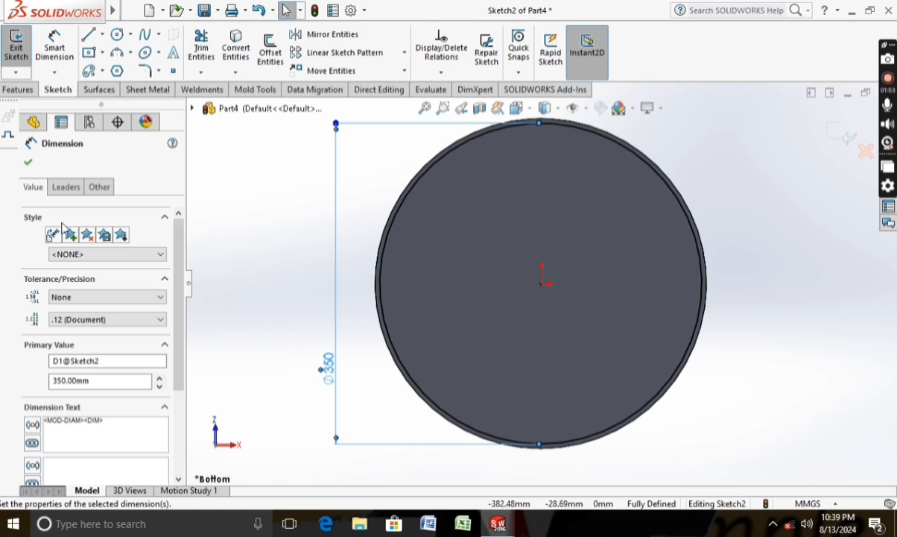
{"action": "left_click", "coordinate": [28, 162]}
Cut the 350 mm circle into the disc with a blind depth of 100 mm
{"action": "left_click", "coordinate": [20, 89]}
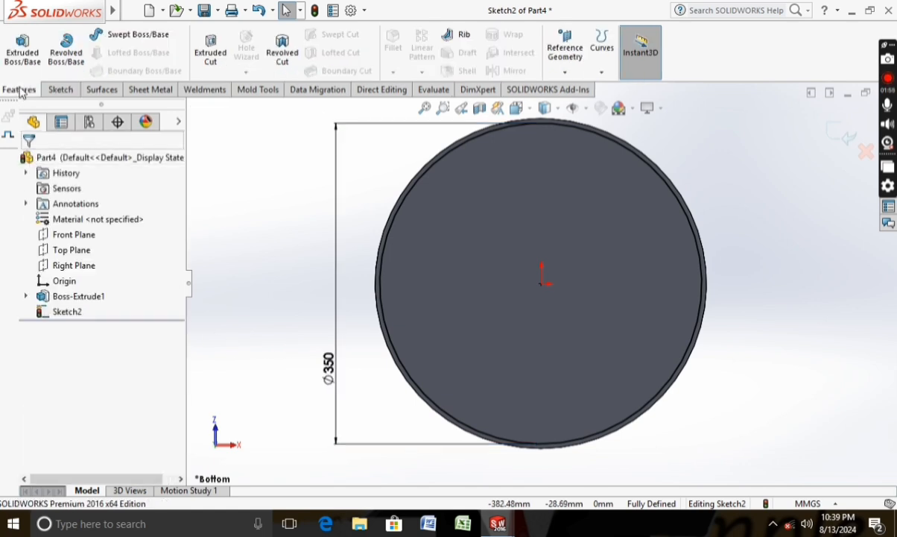
{"action": "left_click", "coordinate": [209, 56]}
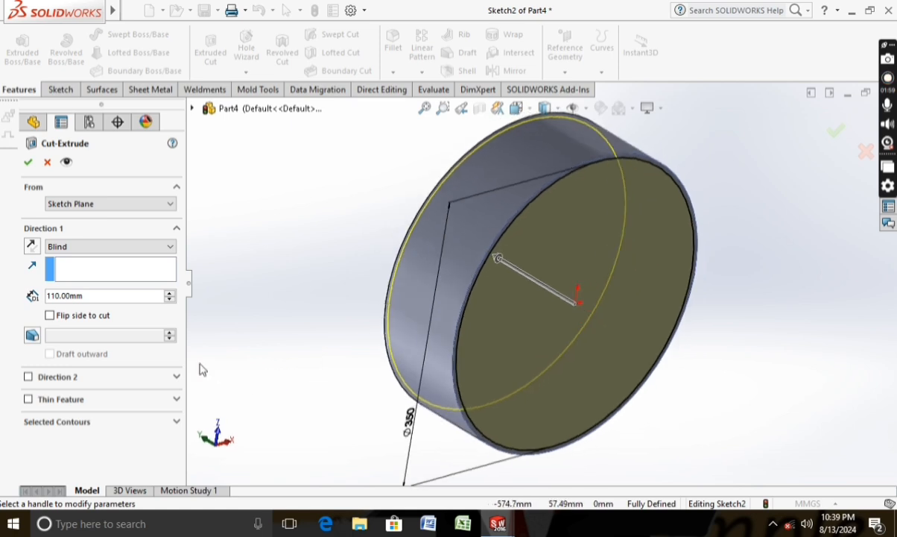
{"action": "type", "text": "100"}
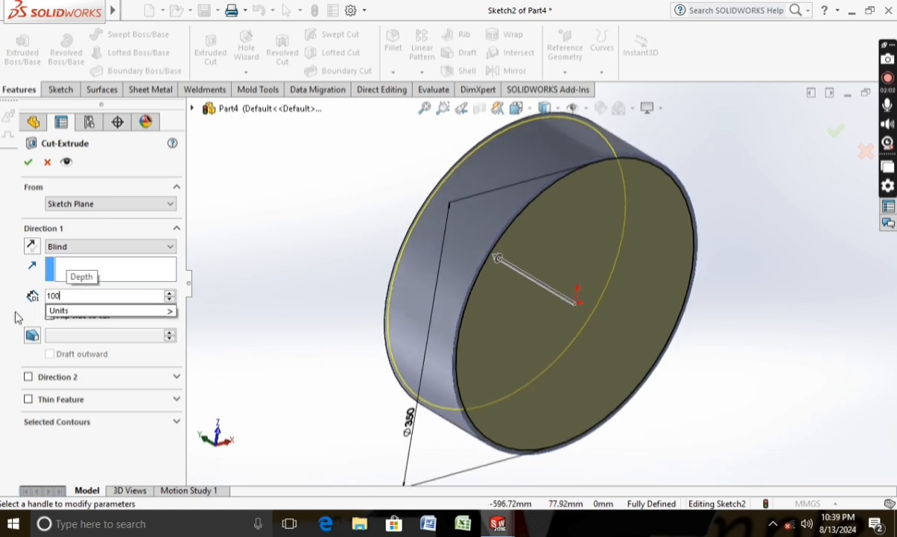
{"action": "key", "text": "Return"}
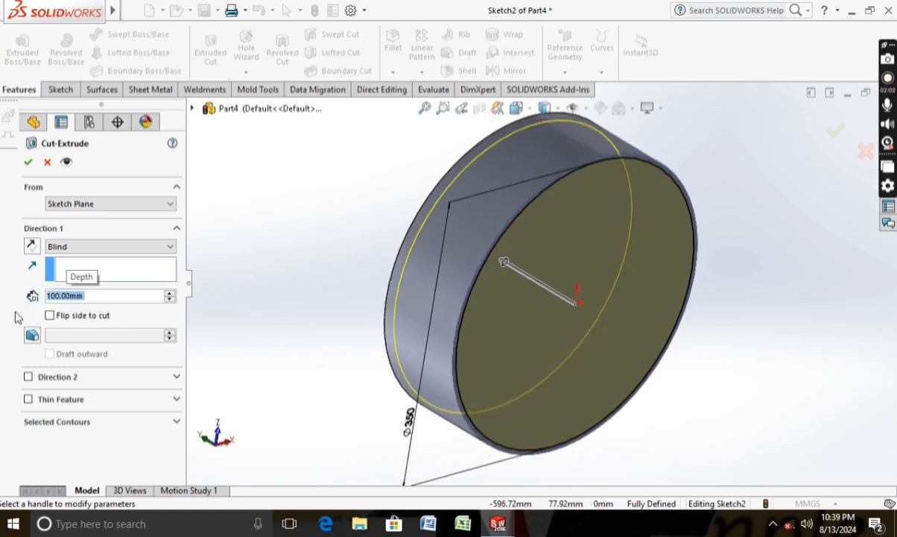
{"action": "left_click", "coordinate": [28, 164]}
Start a sketch on the closed top face, viewed normal to it, and draw an origin-centred circle of about 55 mm radius
{"action": "middle_click_drag", "start_coordinate": [277, 248], "coordinate": [388, 296]}
{"action": "right_click", "coordinate": [452, 263]}
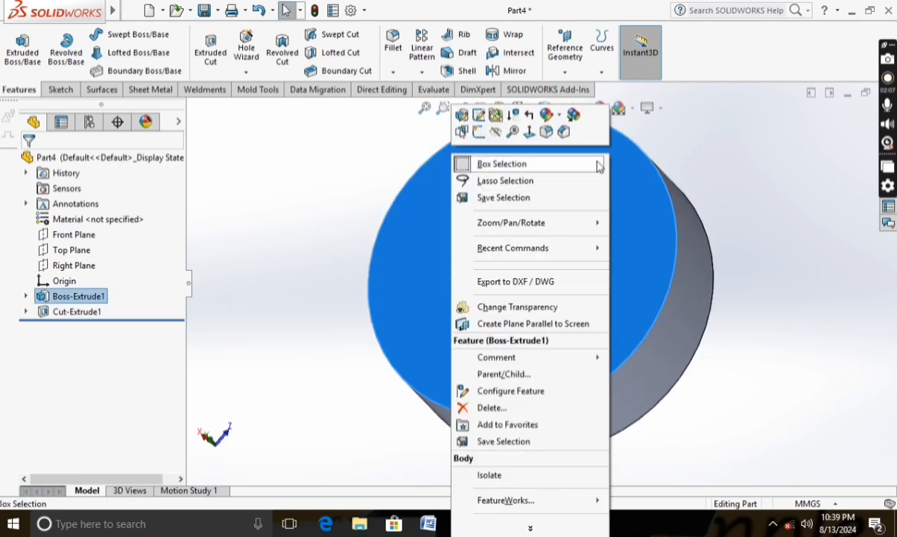
{"action": "left_click", "coordinate": [529, 132]}
{"action": "left_click", "coordinate": [60, 88]}
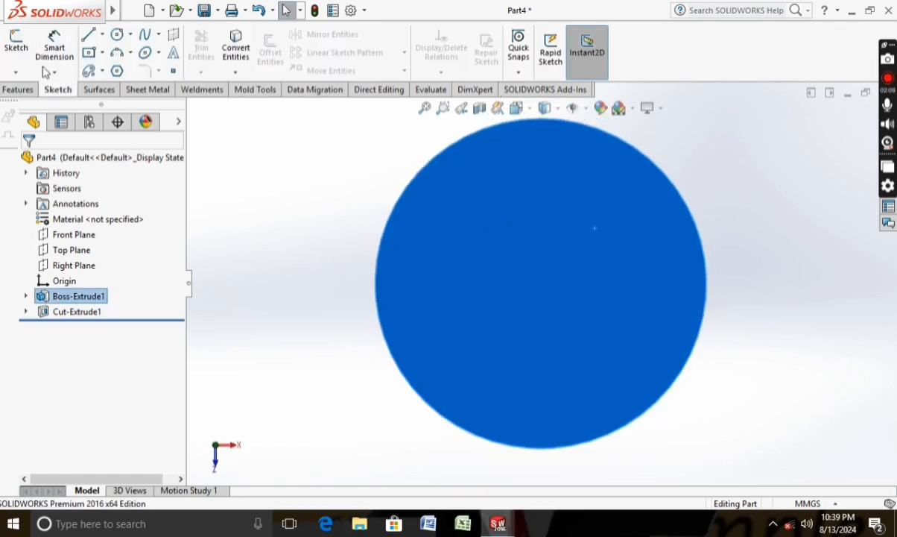
{"action": "left_click", "coordinate": [20, 46]}
{"action": "left_click", "coordinate": [117, 35]}
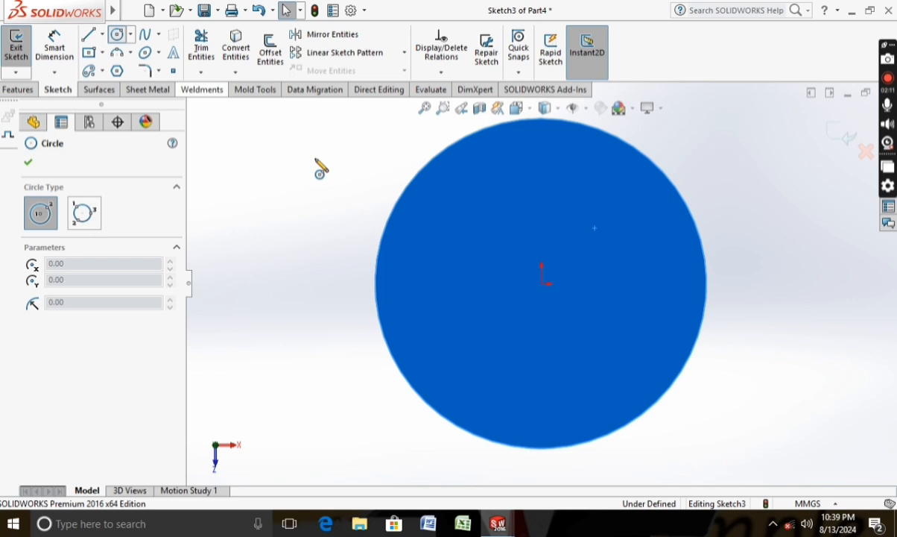
{"action": "left_click", "coordinate": [541, 283]}
{"action": "left_click", "coordinate": [584, 257]}
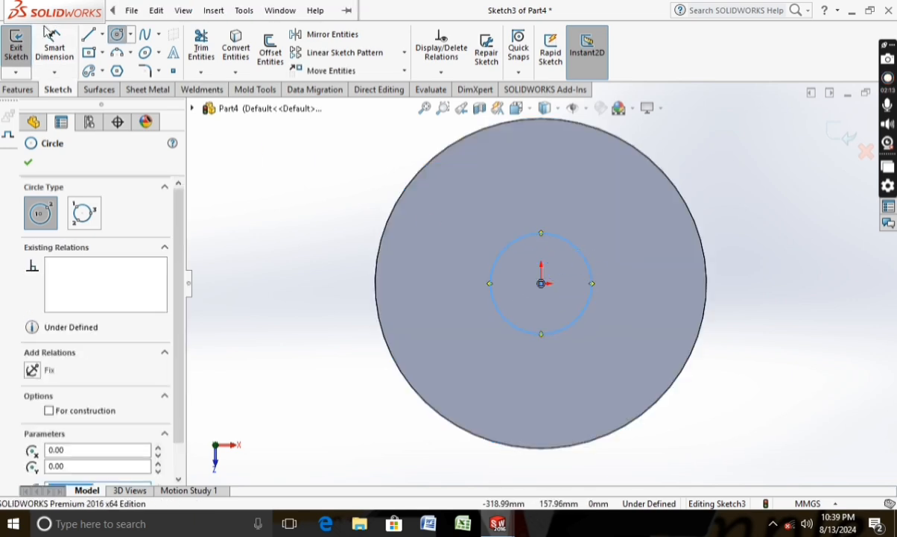
Dimension the diameter of the circle on the top face to 150 mm
{"action": "left_click", "coordinate": [54, 47]}
{"action": "left_click", "coordinate": [501, 317]}
{"action": "left_click", "coordinate": [472, 312]}
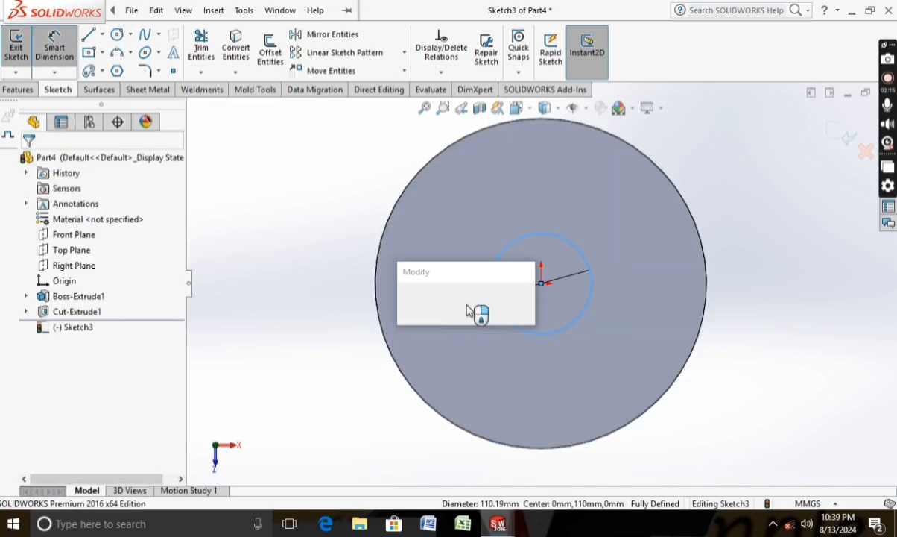
{"action": "type", "text": "150"}
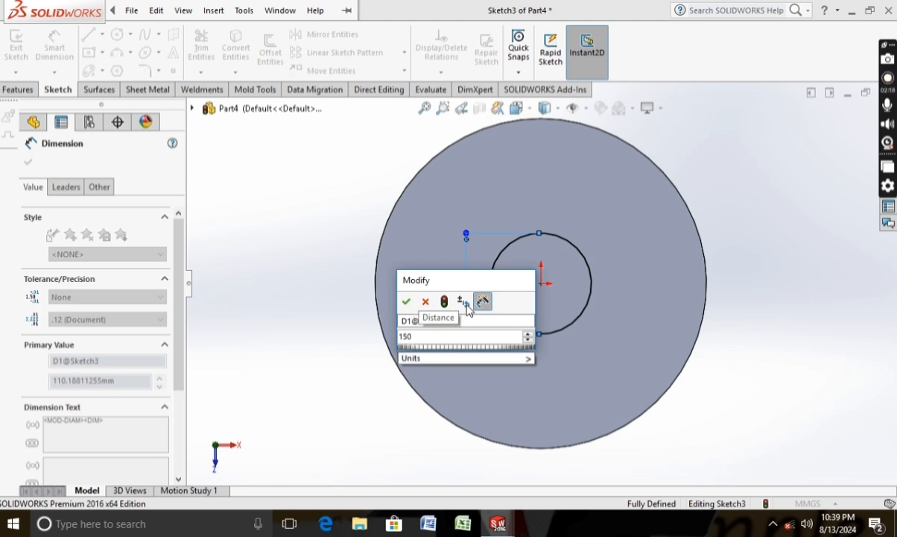
{"action": "key", "text": "Return"}
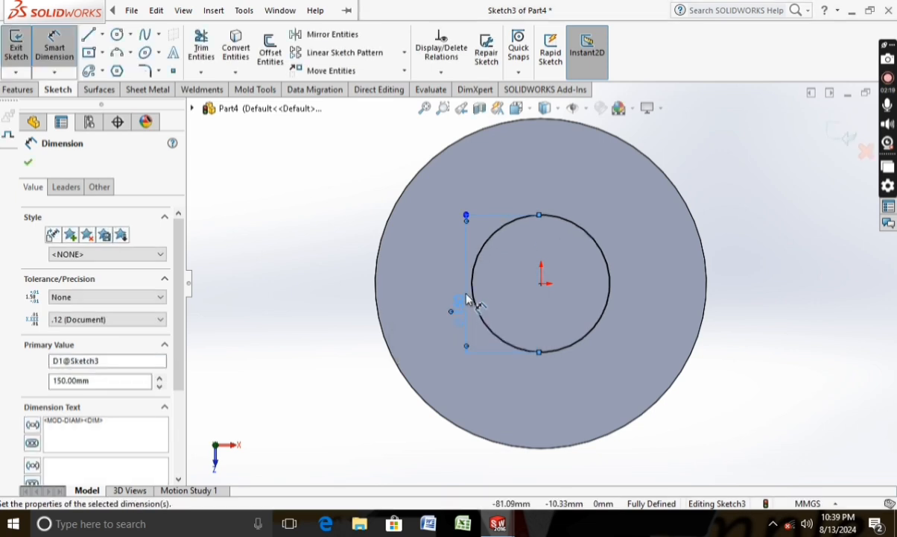
Convert the top face's outer circular edge into a sketch entity
{"action": "left_click", "coordinate": [88, 35]}
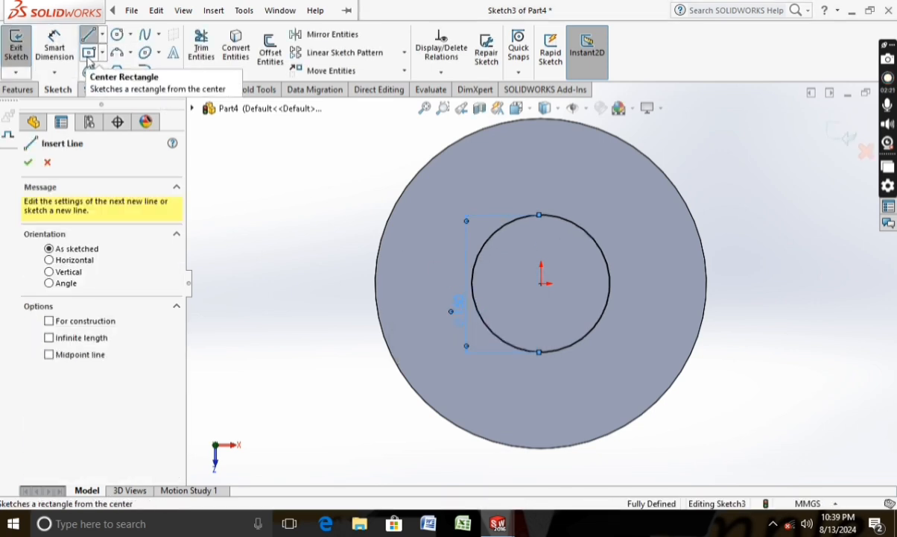
{"action": "left_click", "coordinate": [44, 163]}
{"action": "left_click", "coordinate": [235, 46]}
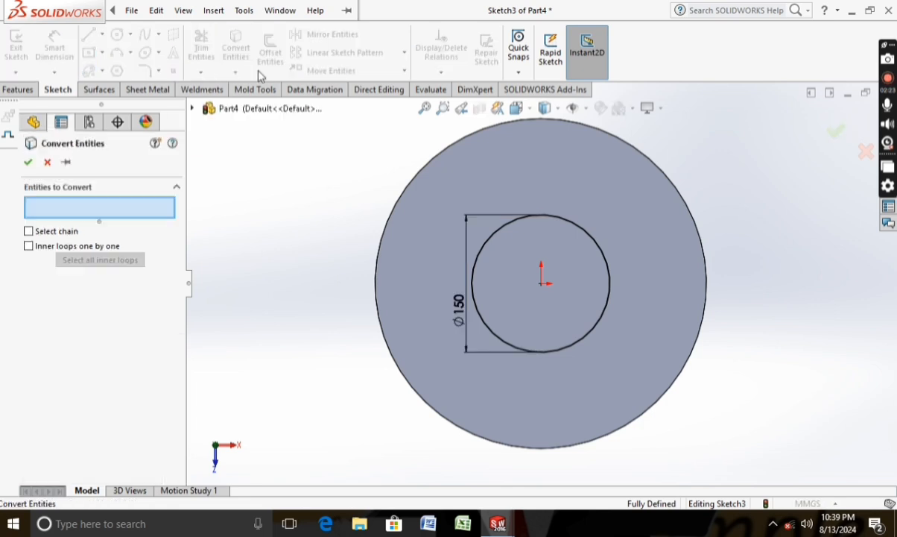
{"action": "left_click", "coordinate": [708, 278]}
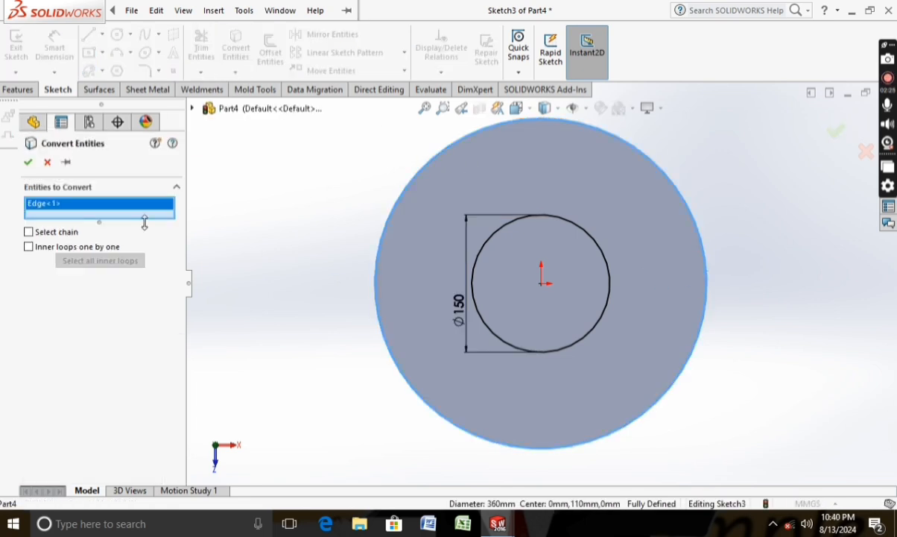
{"action": "left_click", "coordinate": [27, 162]}
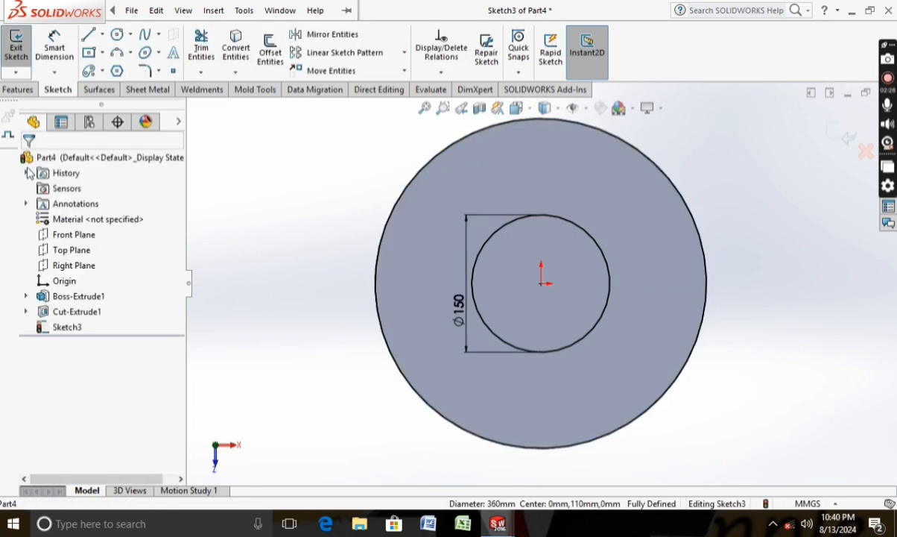
Sketch a horizontal line from the origin to the outer circle's rightmost point and convert it to construction geometry
{"action": "left_click", "coordinate": [87, 35]}
{"action": "left_click", "coordinate": [541, 283]}
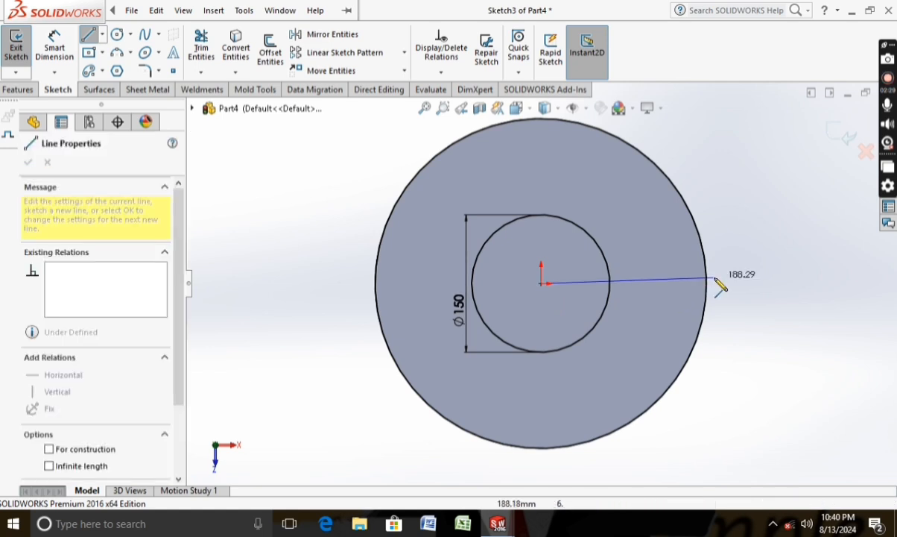
{"action": "left_click", "coordinate": [708, 285]}
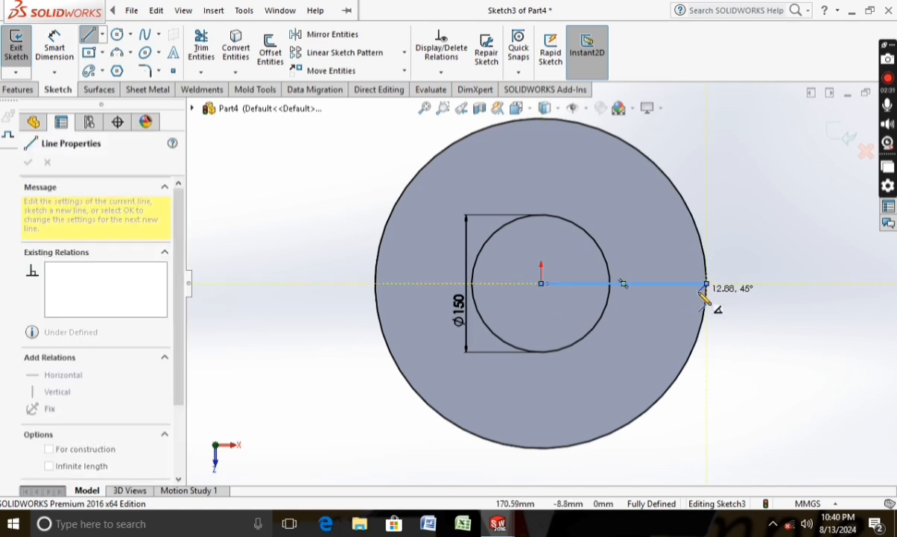
{"action": "key", "text": "Escape"}
{"action": "right_click", "coordinate": [674, 285]}
{"action": "left_click", "coordinate": [699, 192]}
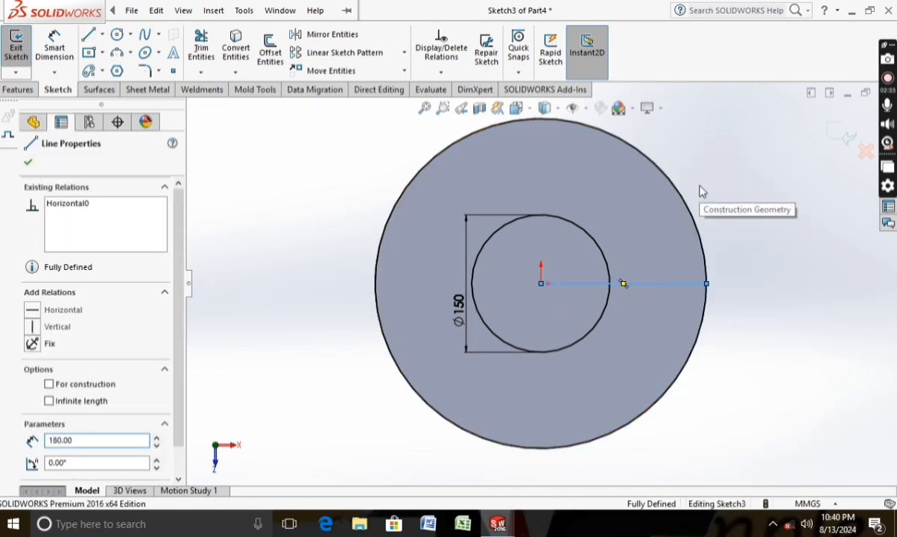
{"action": "key", "text": "Escape"}
{"action": "left_click", "coordinate": [100, 37]}
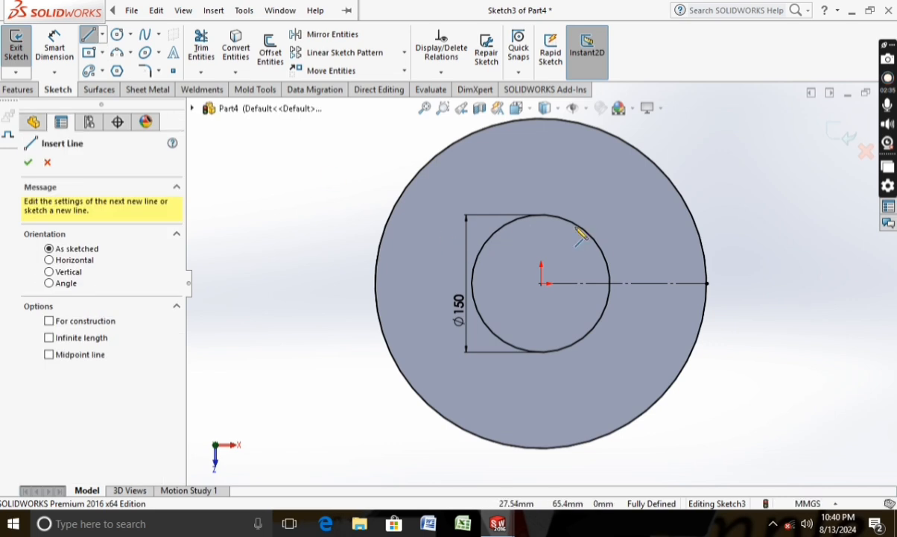
{"action": "left_click", "coordinate": [611, 283]}
{"action": "key", "text": "Escape"}
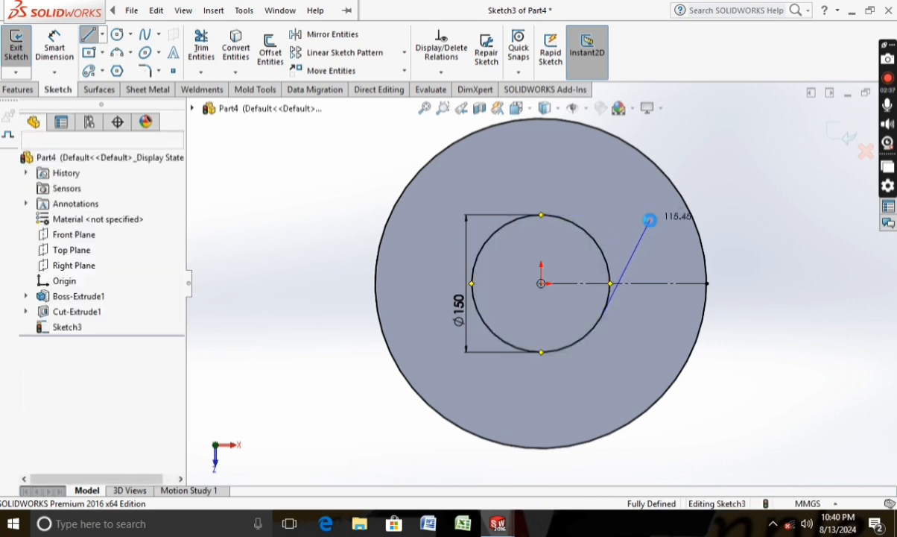
Sketch a slanted line about 111 mm long from the outer circle's upper right to the 150 mm circle
{"action": "left_click", "coordinate": [88, 35]}
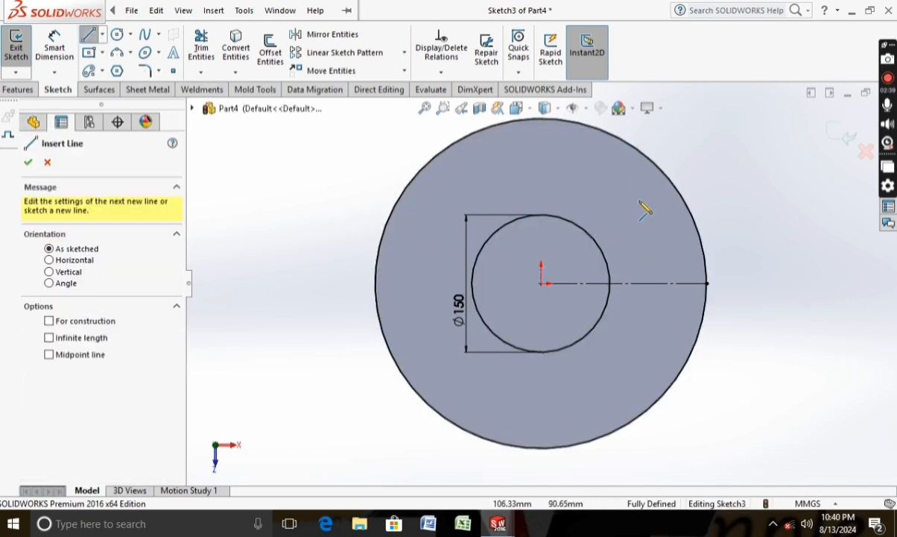
{"action": "left_click", "coordinate": [678, 192]}
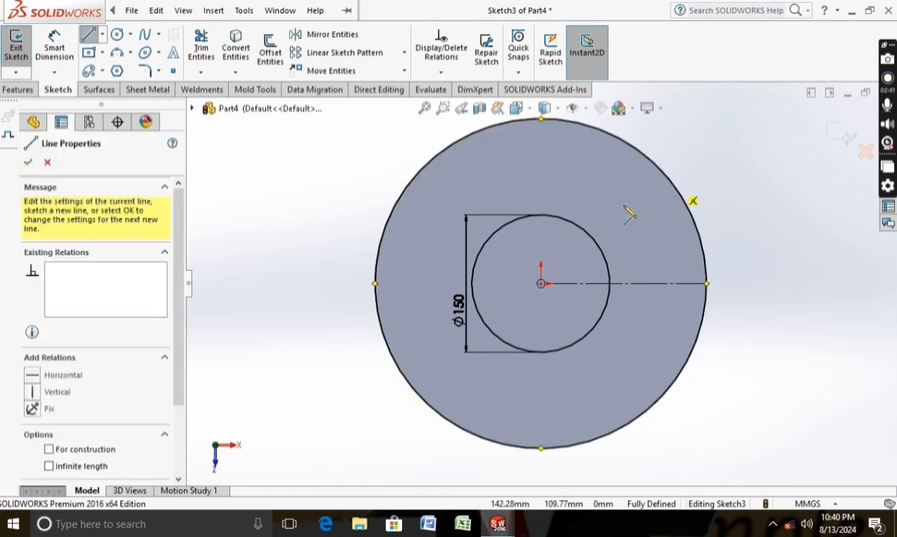
{"action": "left_click", "coordinate": [586, 231]}
{"action": "key", "text": "Escape"}
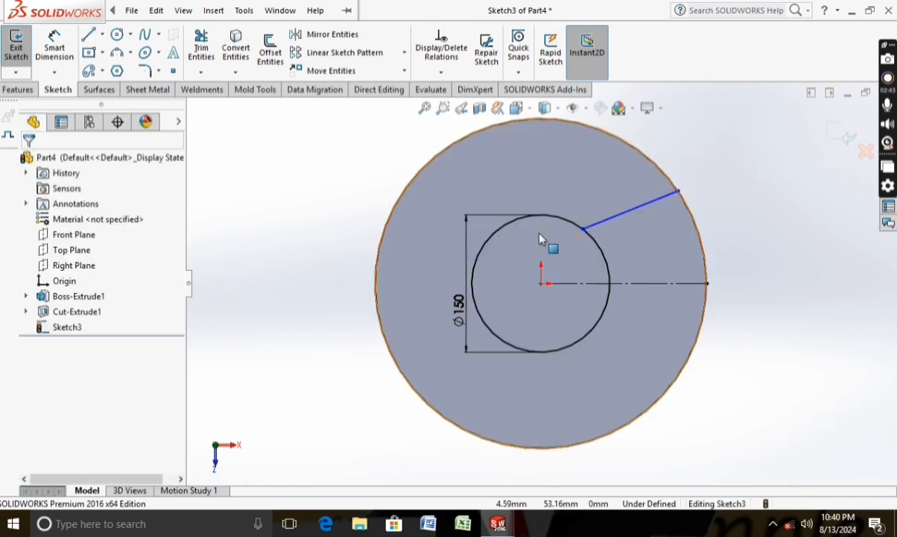
Mirror the slanted line about the horizontal construction line
{"action": "left_click", "coordinate": [342, 37]}
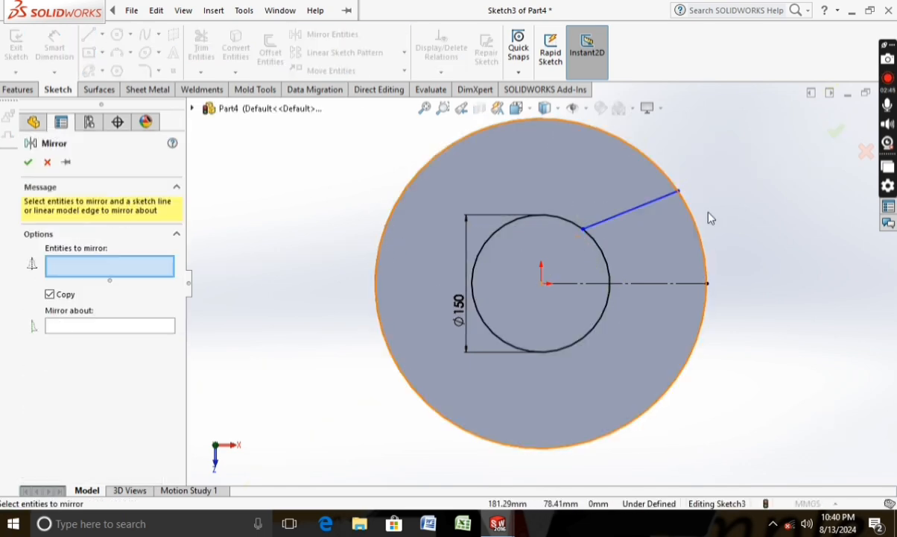
{"action": "left_click", "coordinate": [596, 223]}
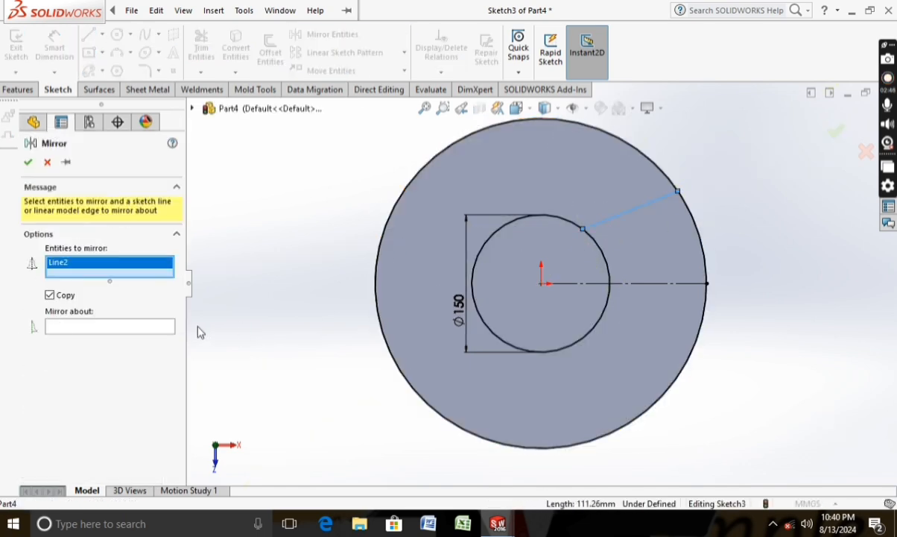
{"action": "left_click", "coordinate": [138, 327]}
{"action": "left_click", "coordinate": [587, 282]}
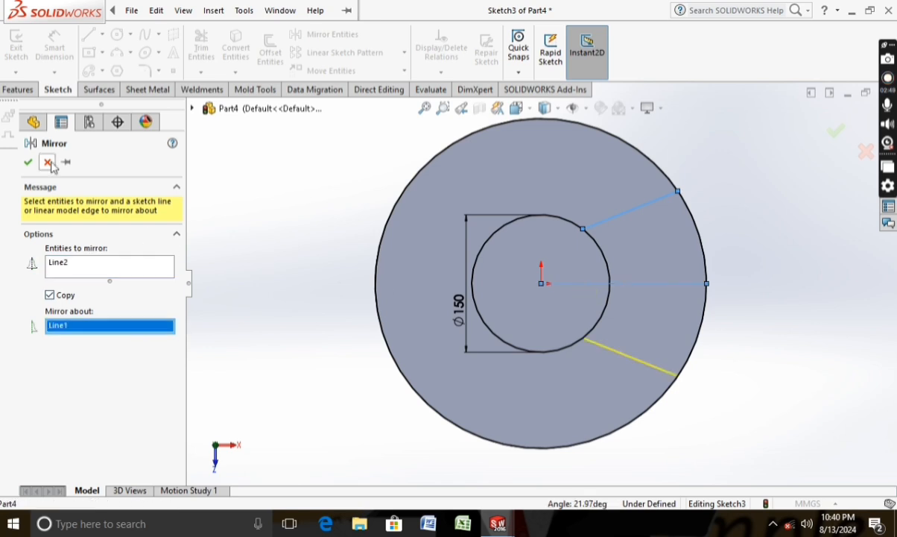
{"action": "left_click", "coordinate": [27, 162]}
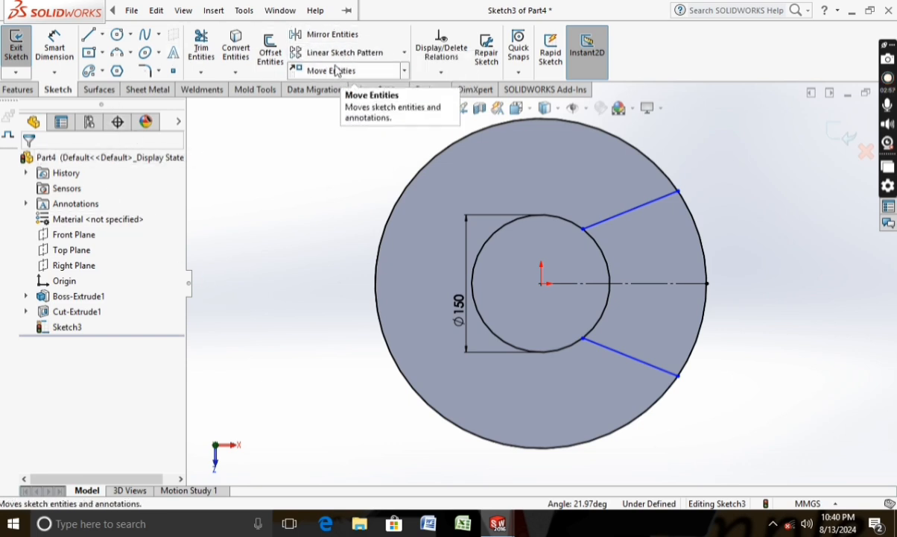
Try a four-instance, 360-degree circular sketch pattern of the two slanted lines, cancel it, and trim both lines away
{"action": "left_click", "coordinate": [403, 54]}
{"action": "left_click", "coordinate": [387, 87]}
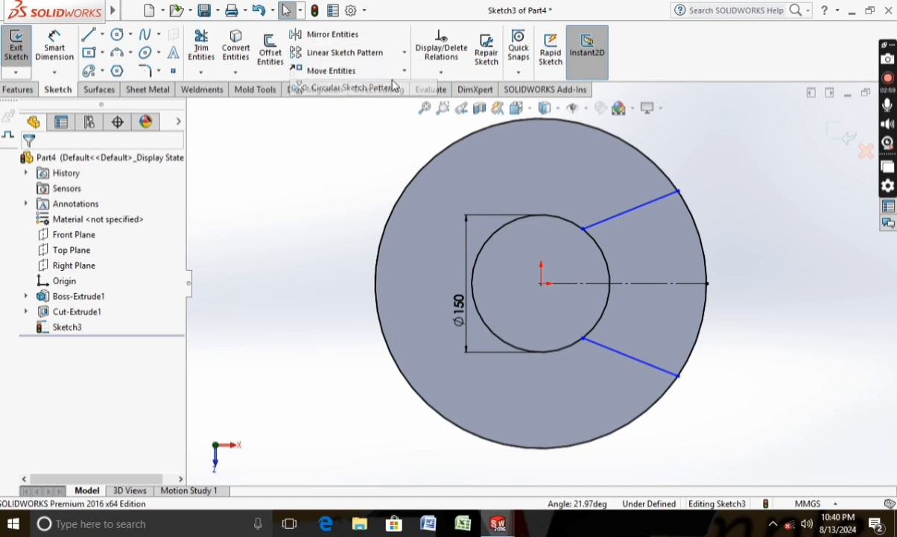
{"action": "left_click", "coordinate": [627, 217]}
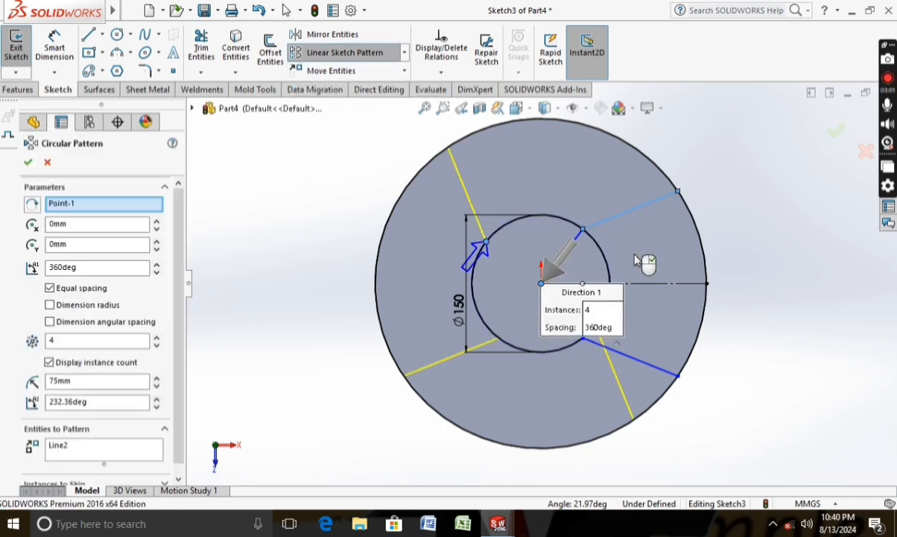
{"action": "left_click", "coordinate": [645, 367]}
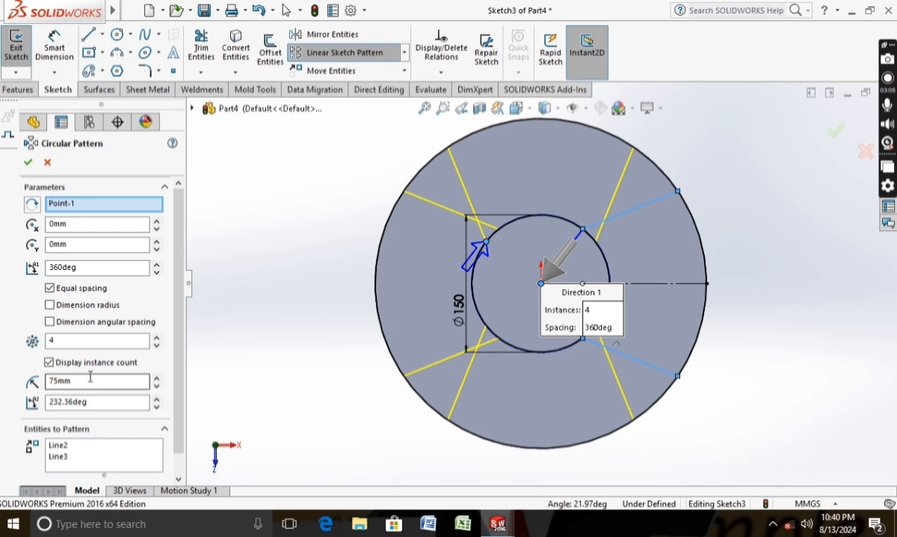
{"action": "left_click", "coordinate": [47, 161]}
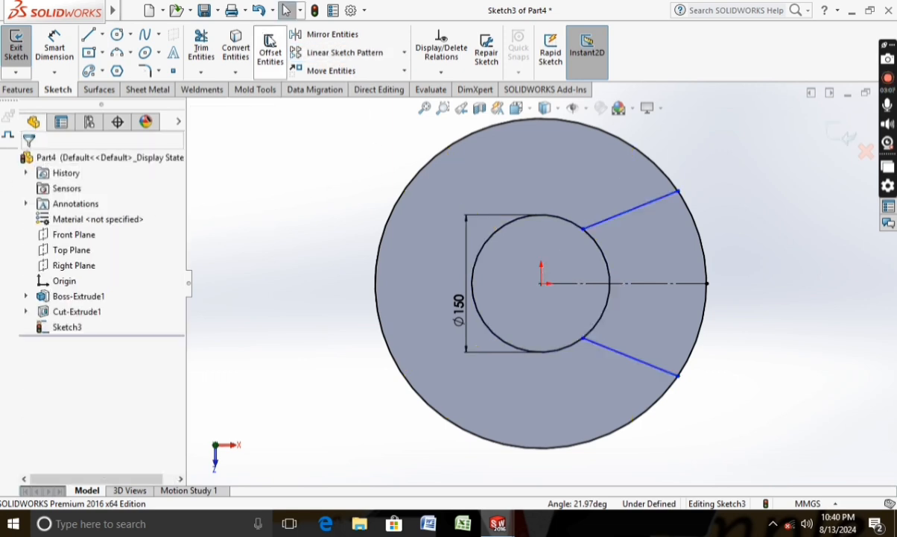
{"action": "left_click", "coordinate": [201, 50]}
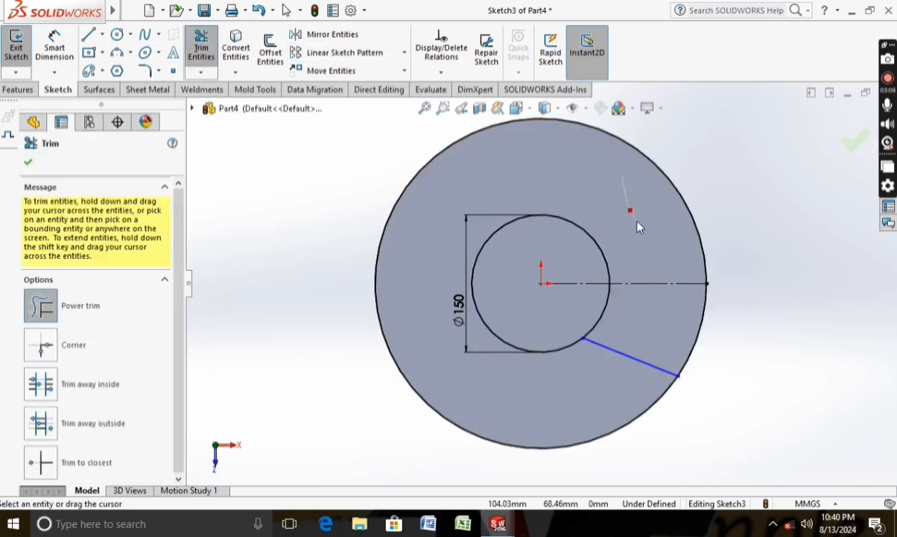
Sketch a slanted line about 107 mm long from the outer circle to the 150 mm circle, above the construction line
{"action": "left_click", "coordinate": [88, 35]}
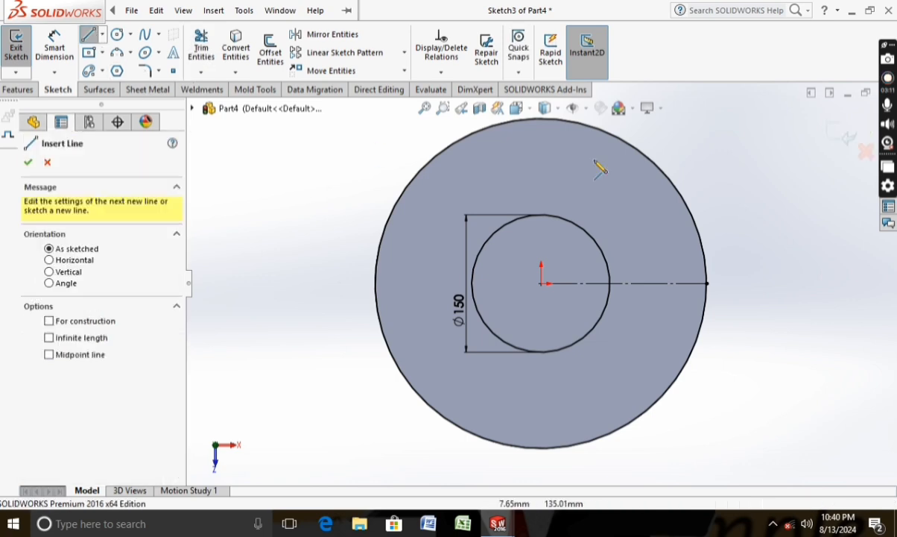
{"action": "left_click", "coordinate": [690, 214]}
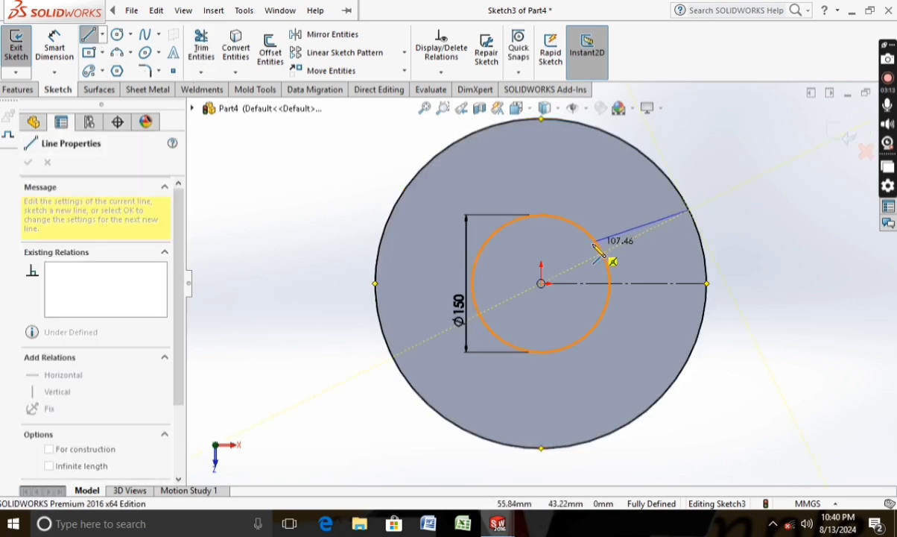
{"action": "left_click", "coordinate": [596, 243]}
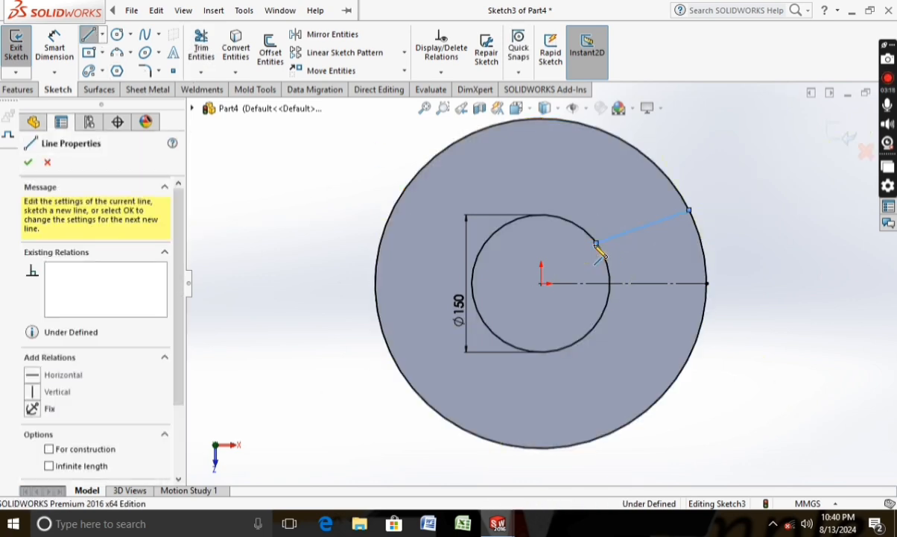
{"action": "key", "text": "Escape"}
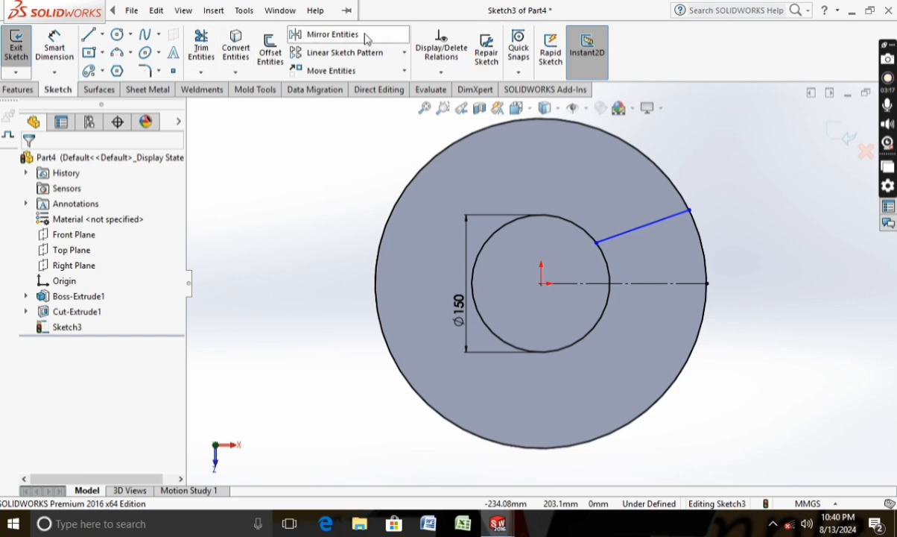
Mirror the new slanted line about the horizontal construction line
{"action": "left_click", "coordinate": [328, 34]}
{"action": "left_click", "coordinate": [611, 238]}
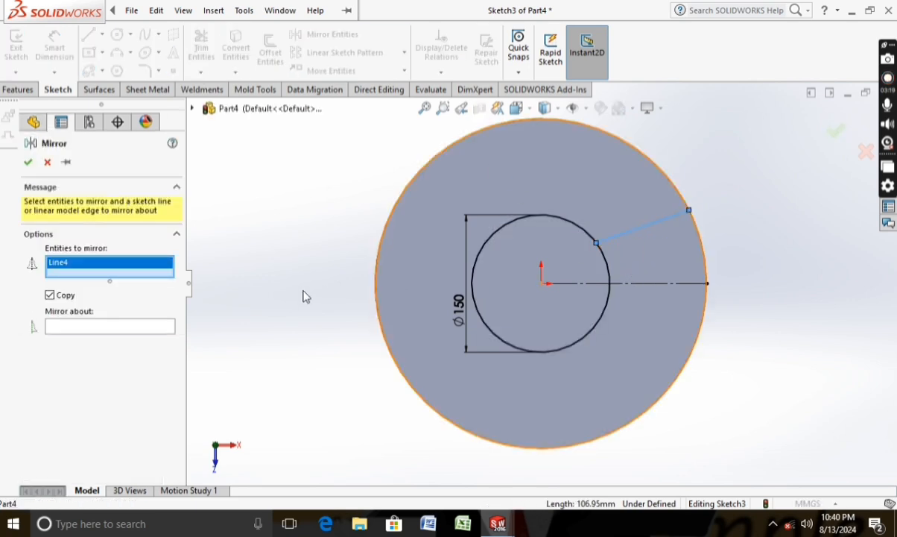
{"action": "left_click", "coordinate": [166, 331]}
{"action": "left_click", "coordinate": [617, 291]}
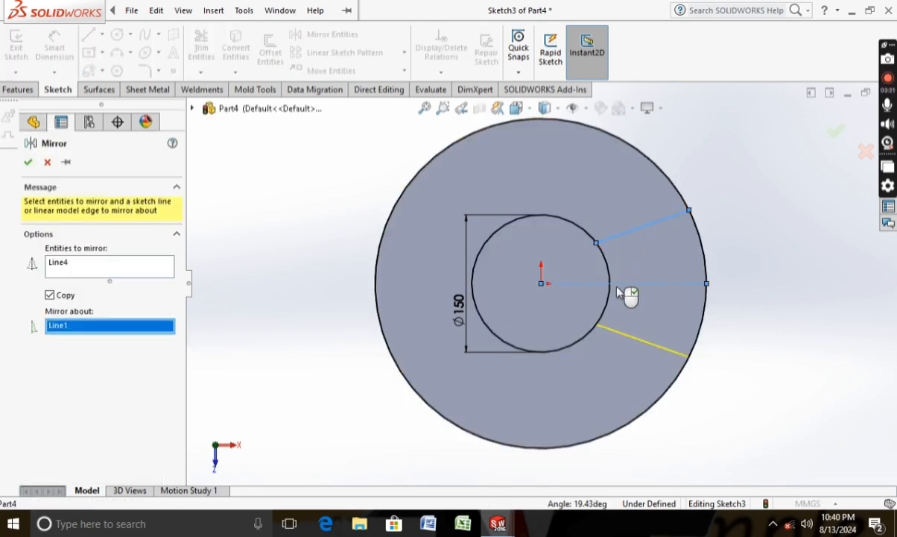
{"action": "left_click", "coordinate": [26, 164]}
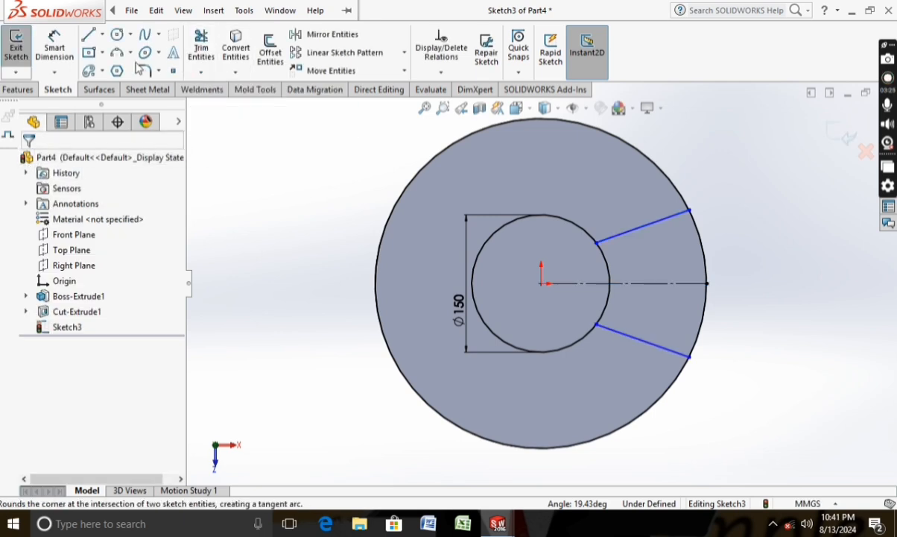
Create a circular sketch pattern of the two slanted lines about the origin with 4 equally spaced instances over 360 degrees
{"action": "left_click", "coordinate": [403, 54]}
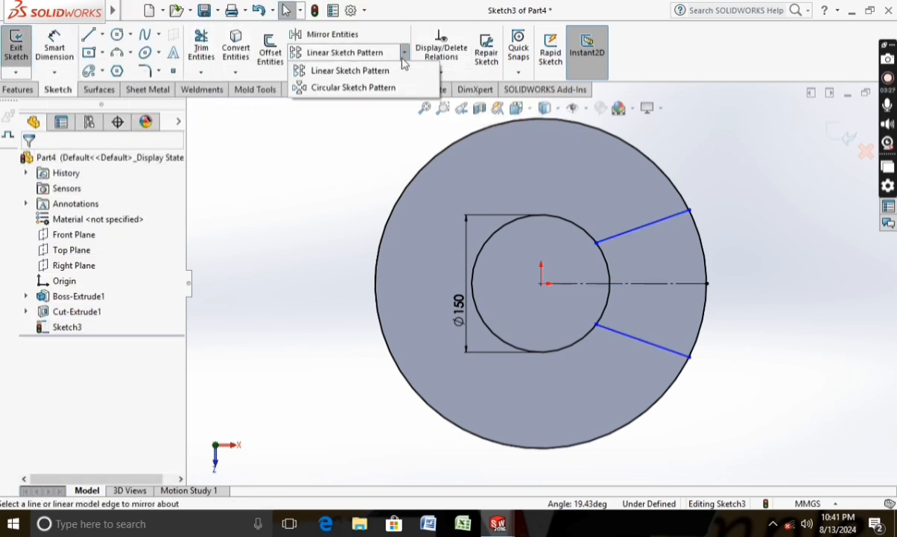
{"action": "left_click", "coordinate": [378, 88]}
{"action": "left_click", "coordinate": [619, 235]}
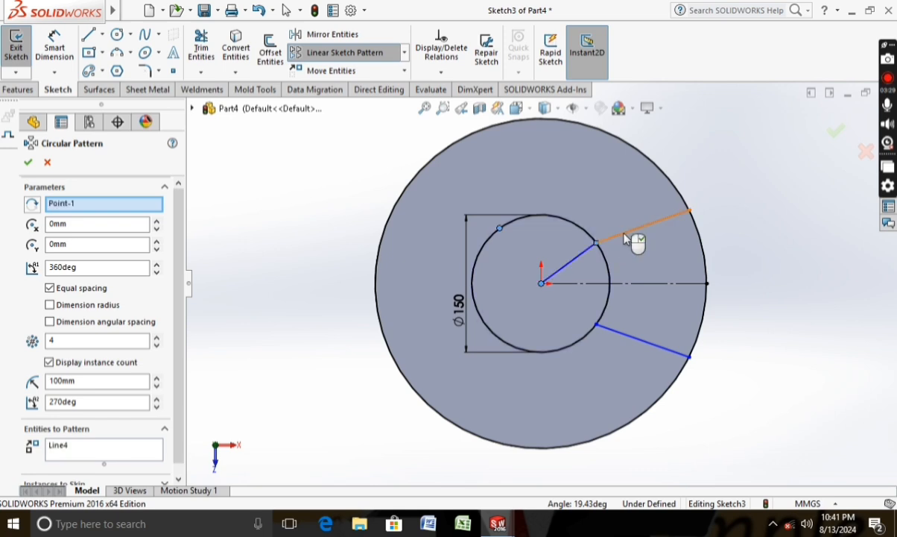
{"action": "left_click", "coordinate": [607, 328]}
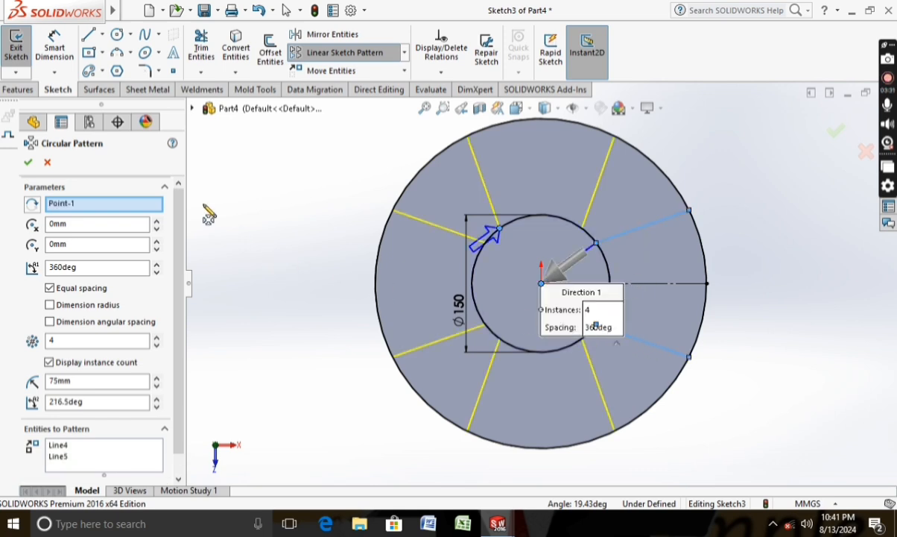
{"action": "left_click", "coordinate": [28, 163]}
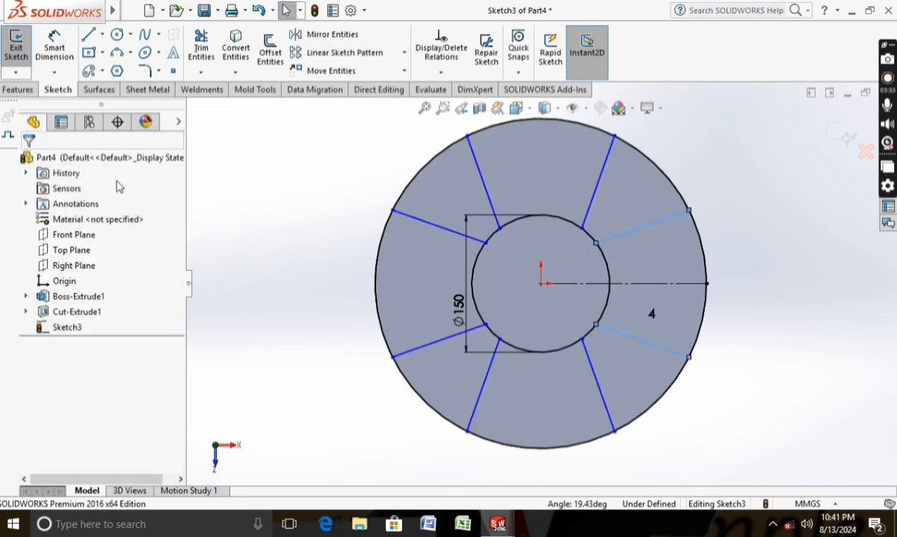
Try to trim away the wide arcs of the 150 mm circle between the line pairs, and undo the trims
{"action": "left_click", "coordinate": [201, 48]}
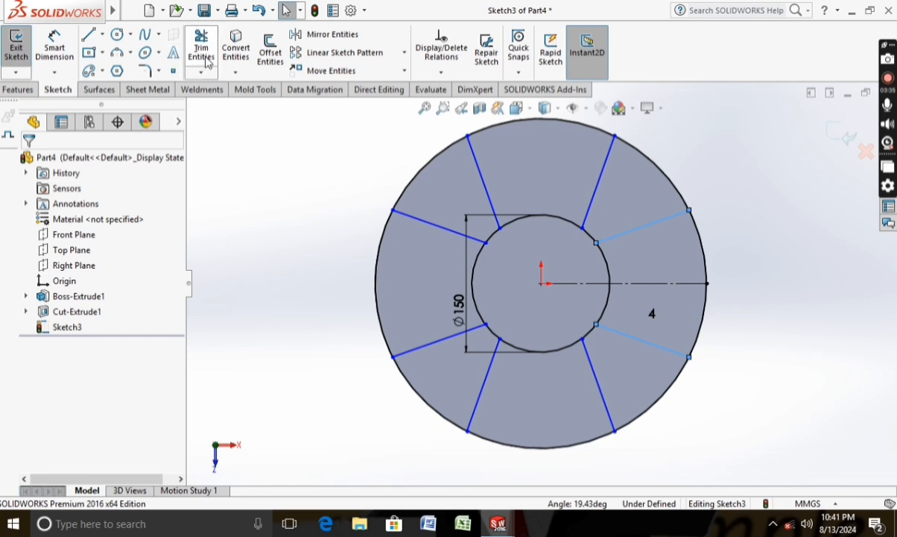
{"action": "left_click_drag", "start_coordinate": [451, 298], "coordinate": [492, 298]}
{"action": "mouse_move", "coordinate": [584, 274]}
{"action": "left_mouse_down"}
{"action": "mouse_move", "coordinate": [615, 278]}
{"action": "mouse_move", "coordinate": [576, 303]}
{"action": "mouse_move", "coordinate": [610, 310]}
{"action": "mouse_move", "coordinate": [544, 352]}
{"action": "mouse_move", "coordinate": [519, 334]}
{"action": "left_mouse_up"}
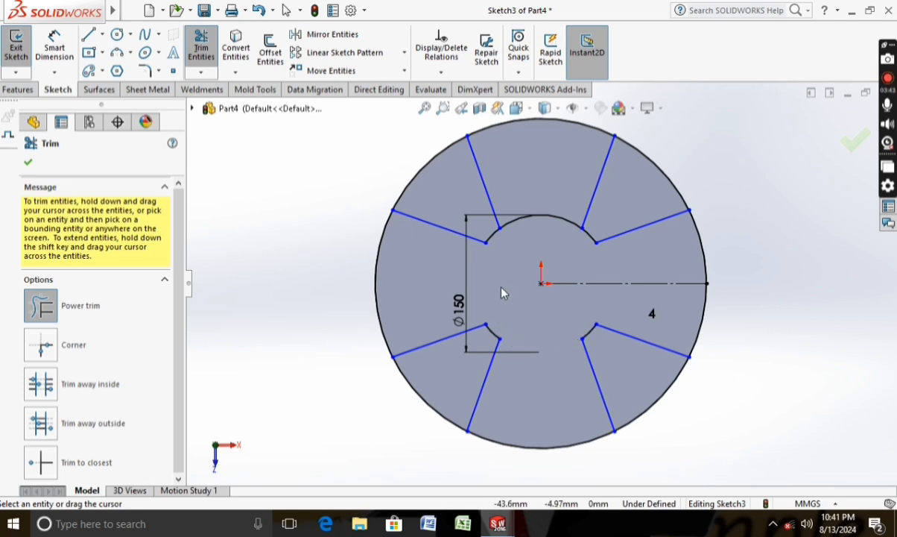
{"action": "left_click_drag", "start_coordinate": [541, 235], "coordinate": [549, 216]}
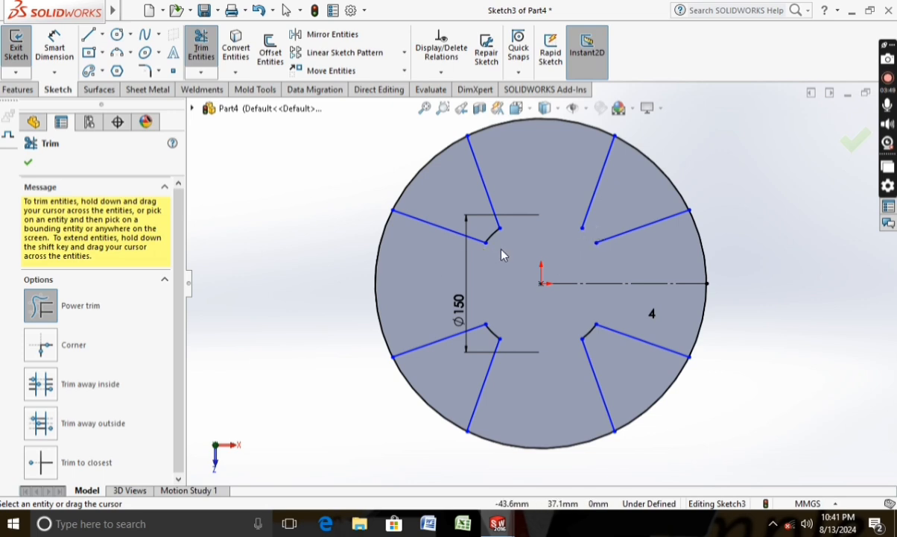
{"action": "key", "text": "Escape"}
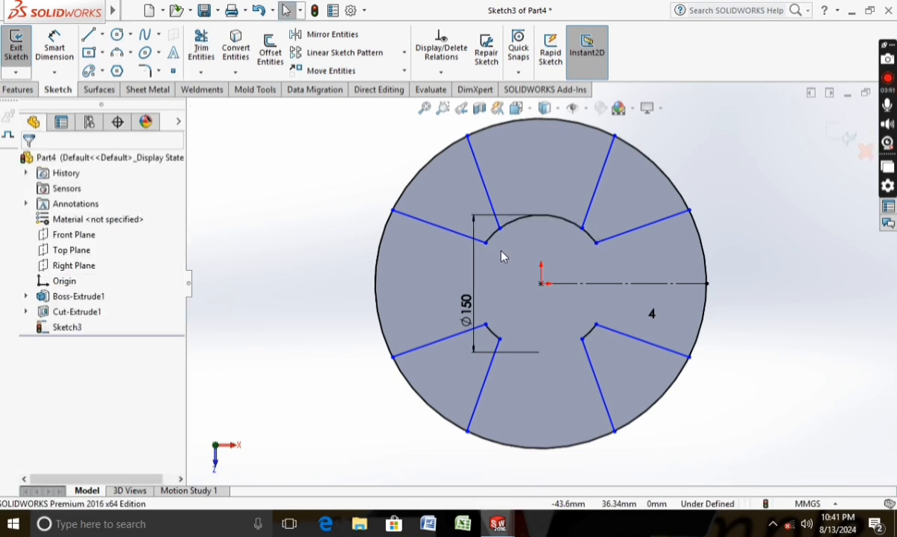
{"action": "key", "text": "ctrl+z"}
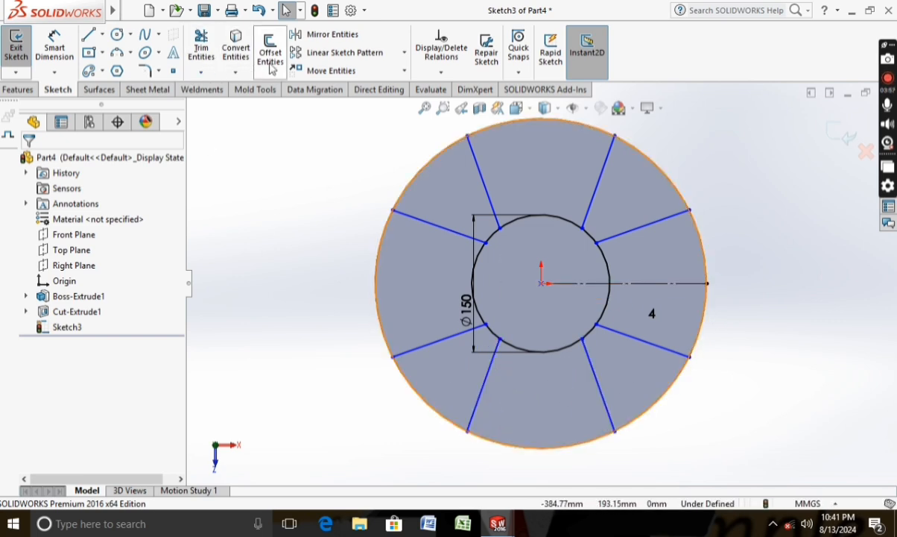
Trim away the outer circle's four wide arcs and the inner circle's four short arcs, leaving a hub with four diagonal sectors, and exit the sketch
{"action": "left_click", "coordinate": [200, 46]}
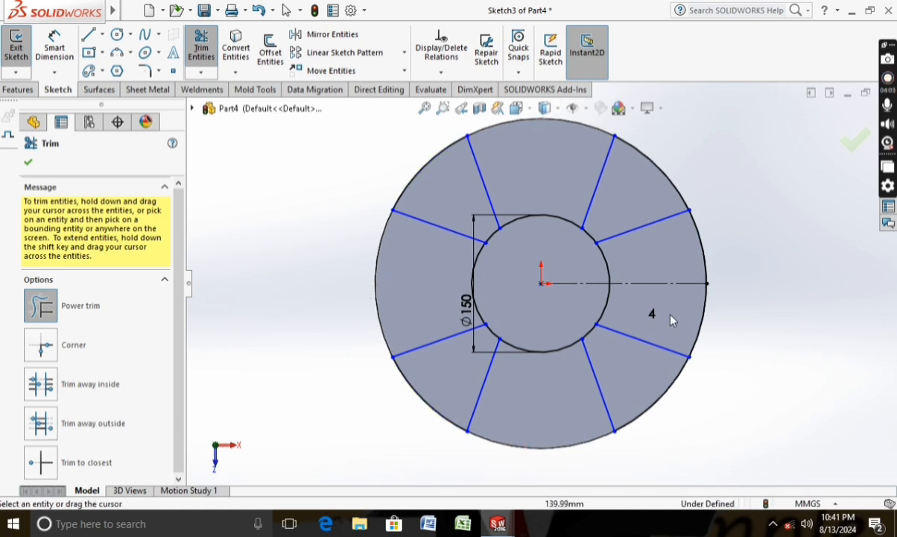
{"action": "left_click_drag", "start_coordinate": [670, 315], "coordinate": [725, 313]}
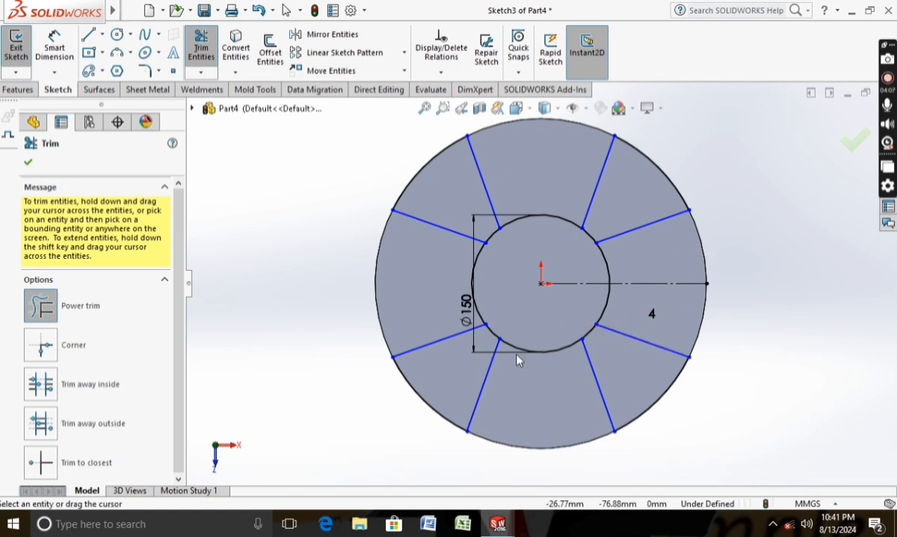
{"action": "scroll", "coordinate": [506, 325], "scroll_direction": "down", "scroll_amount": 3}
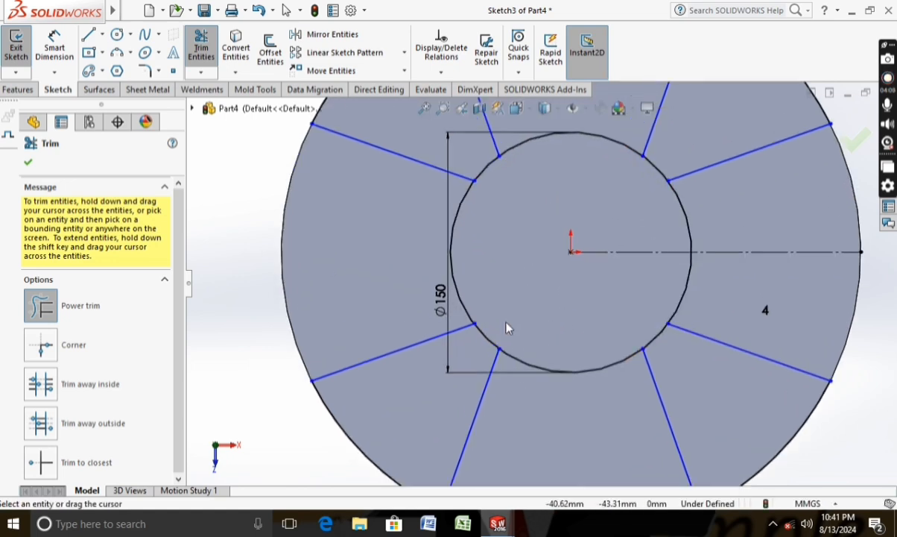
{"action": "left_click_drag", "start_coordinate": [484, 336], "coordinate": [532, 326]}
{"action": "left_click_drag", "start_coordinate": [658, 324], "coordinate": [667, 341]}
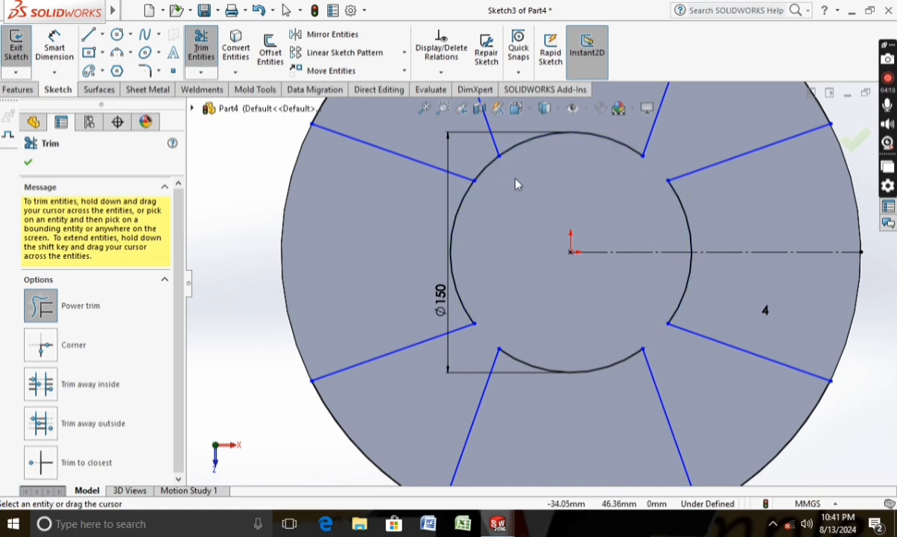
{"action": "scroll", "coordinate": [507, 224], "scroll_direction": "up", "scroll_amount": 3}
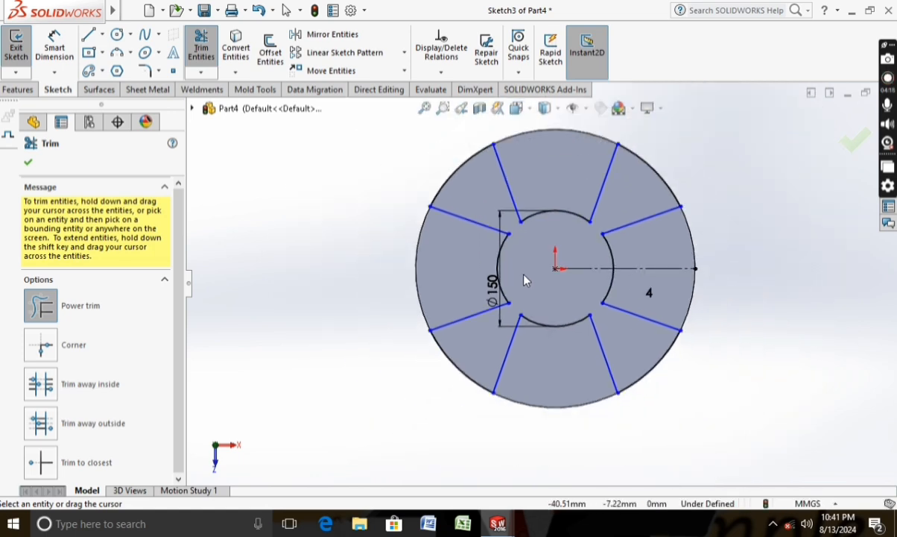
{"action": "left_click", "coordinate": [26, 163]}
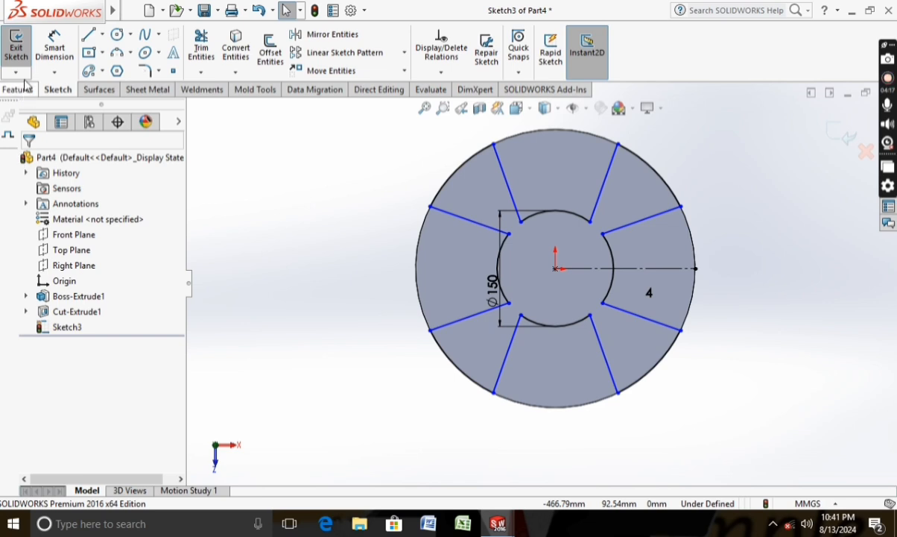
{"action": "left_click", "coordinate": [15, 46]}
{"action": "left_click", "coordinate": [28, 91]}
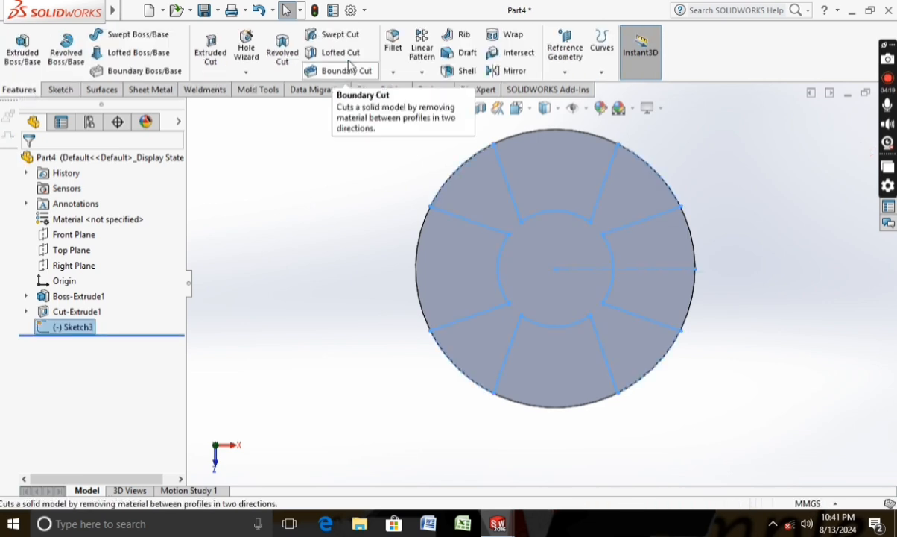
Try to deboss the hub sketch 5 mm into the disc's top face with Wrap, and undo the feature
{"action": "left_click", "coordinate": [513, 35]}
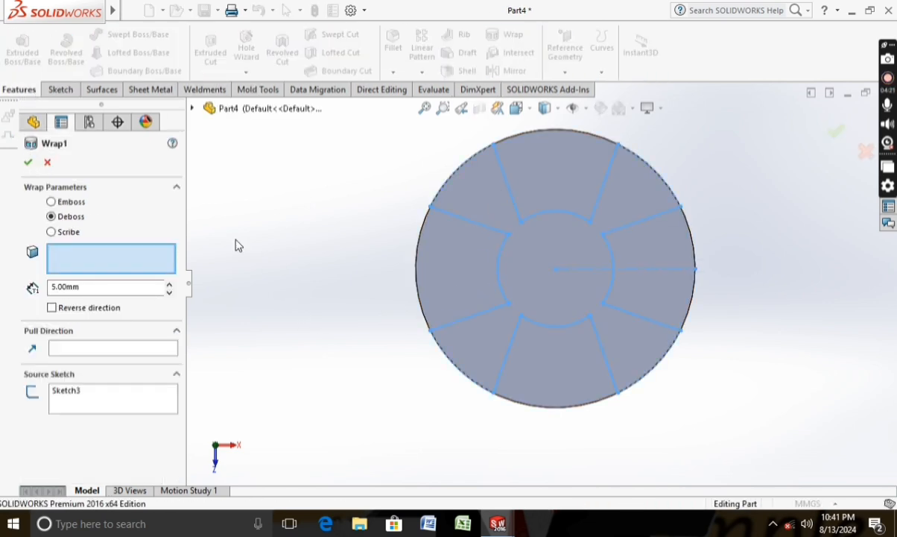
{"action": "left_click", "coordinate": [527, 272]}
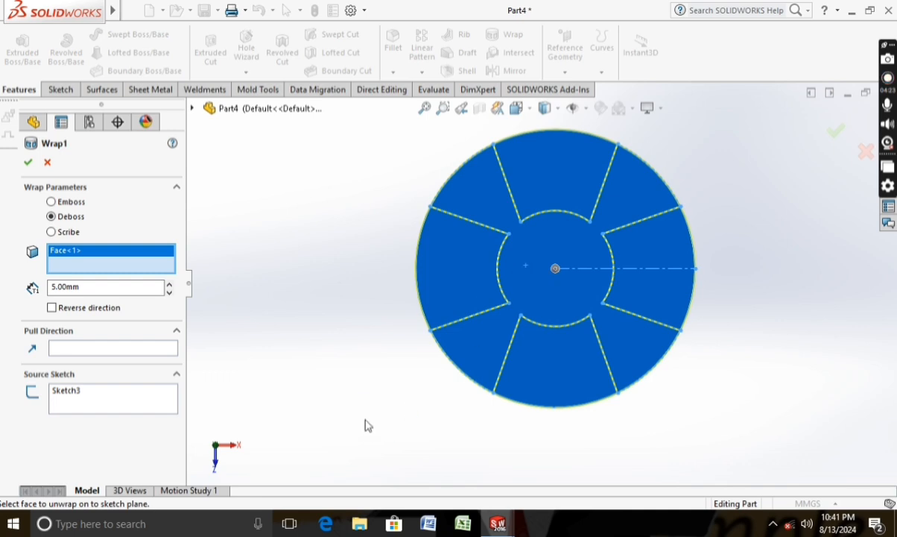
{"action": "middle_click_drag", "start_coordinate": [366, 426], "coordinate": [364, 257]}
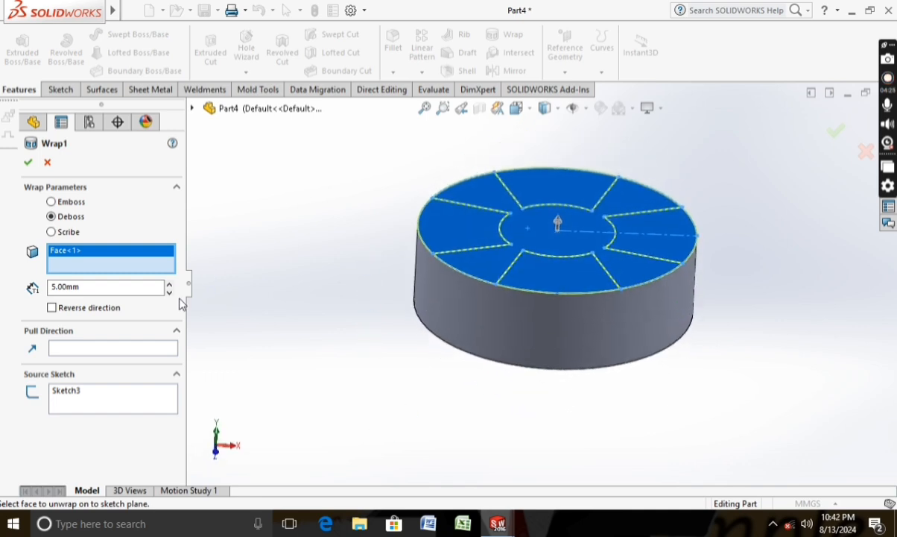
{"action": "left_click", "coordinate": [28, 163]}
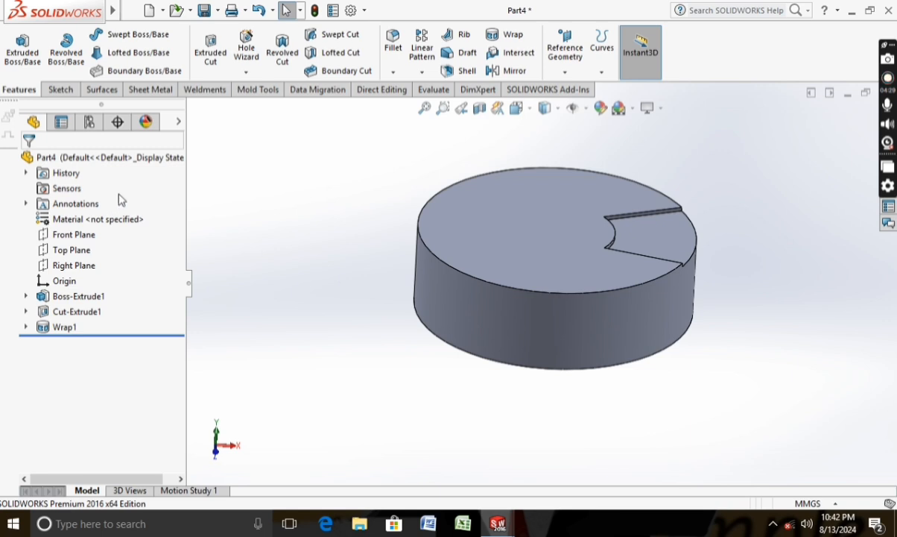
{"action": "key", "text": "ctrl+z"}
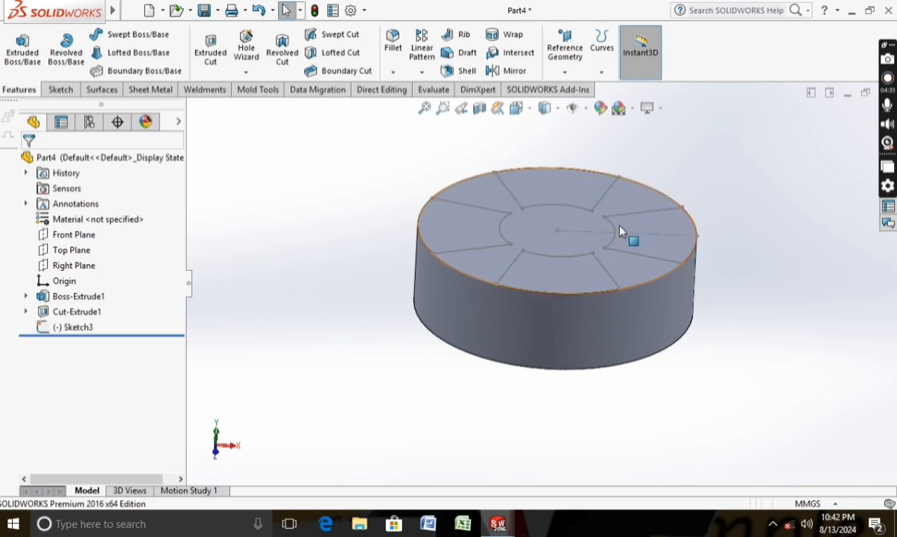
Reopen the four-sector hub sketch on the disc's top face for editing and view it face-on
{"action": "scroll", "coordinate": [624, 237], "scroll_direction": "down", "scroll_amount": 4}
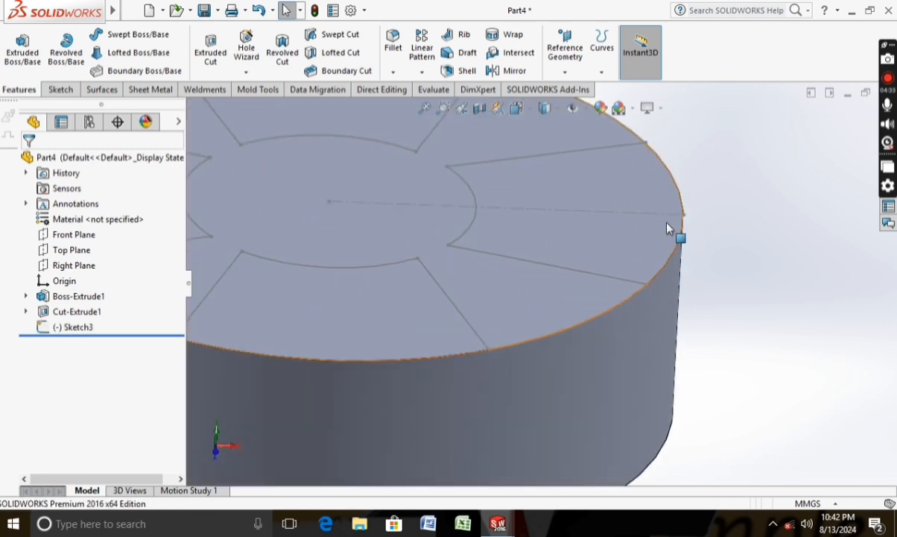
{"action": "scroll", "coordinate": [641, 280], "scroll_direction": "down", "scroll_amount": 2}
{"action": "scroll", "coordinate": [604, 248], "scroll_direction": "up", "scroll_amount": 5}
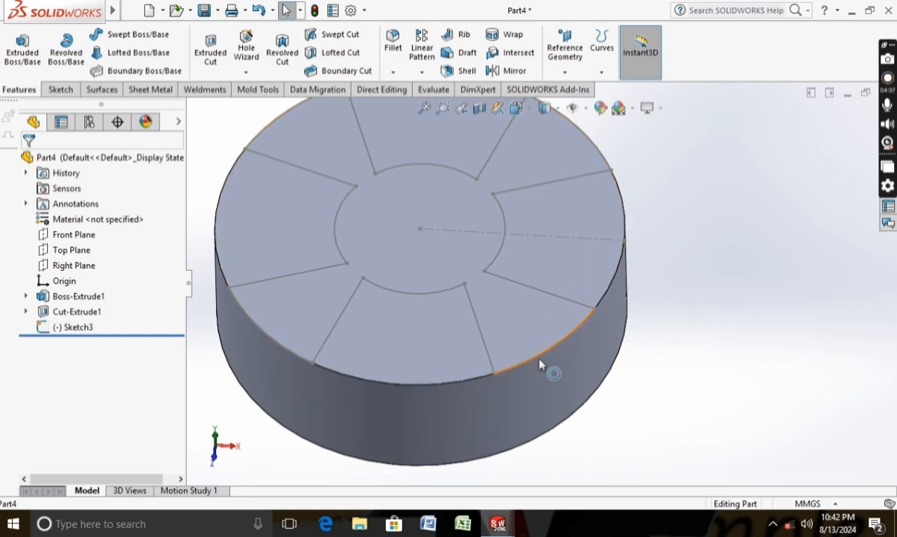
{"action": "double_click", "coordinate": [273, 437]}
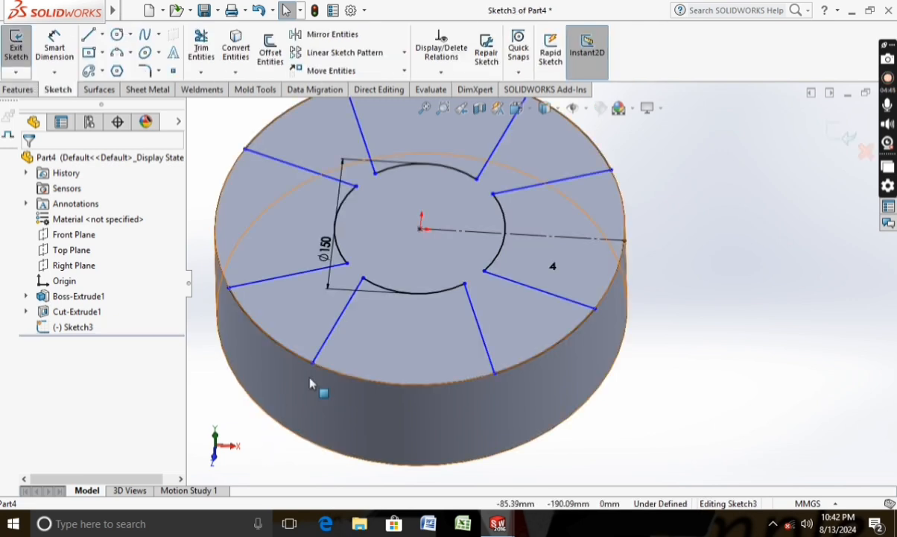
{"action": "scroll", "coordinate": [395, 306], "scroll_direction": "down", "scroll_amount": 3}
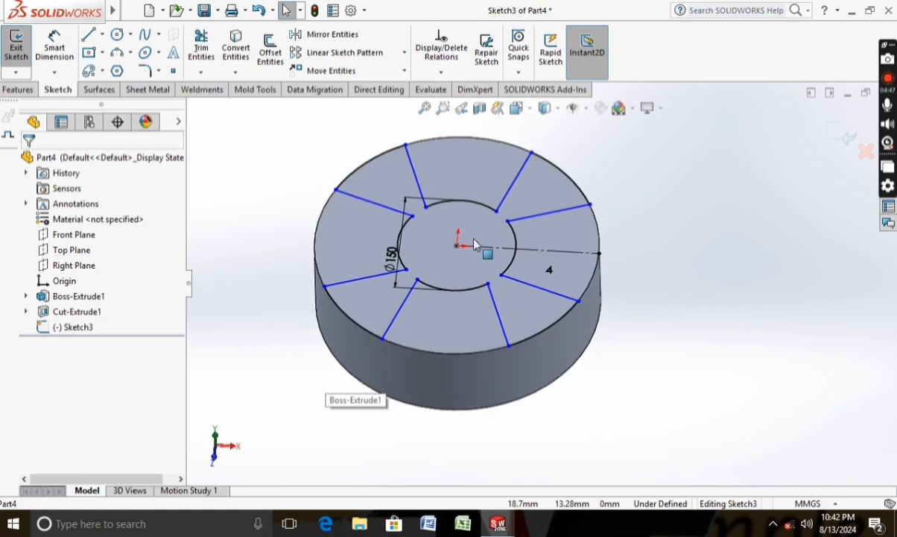
{"action": "right_click", "coordinate": [78, 333]}
{"action": "left_click", "coordinate": [99, 293]}
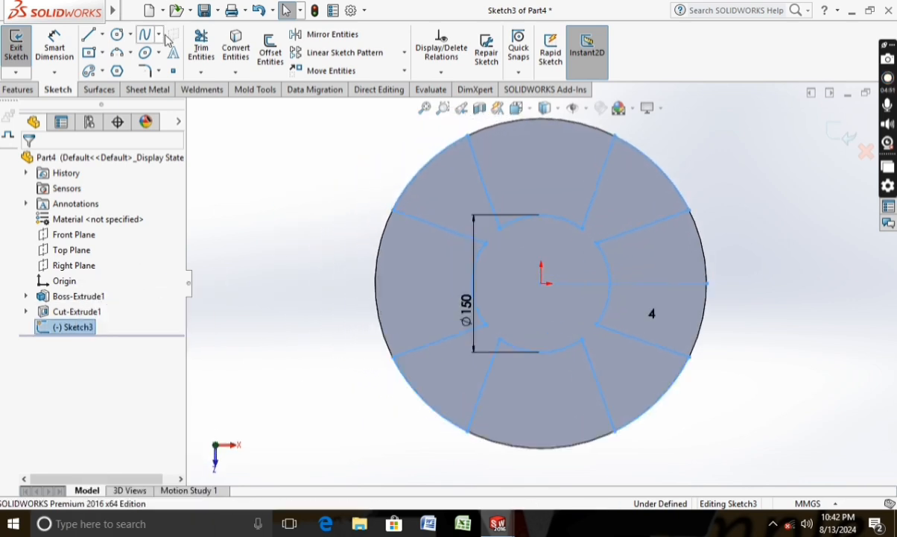
{"action": "left_click", "coordinate": [117, 37]}
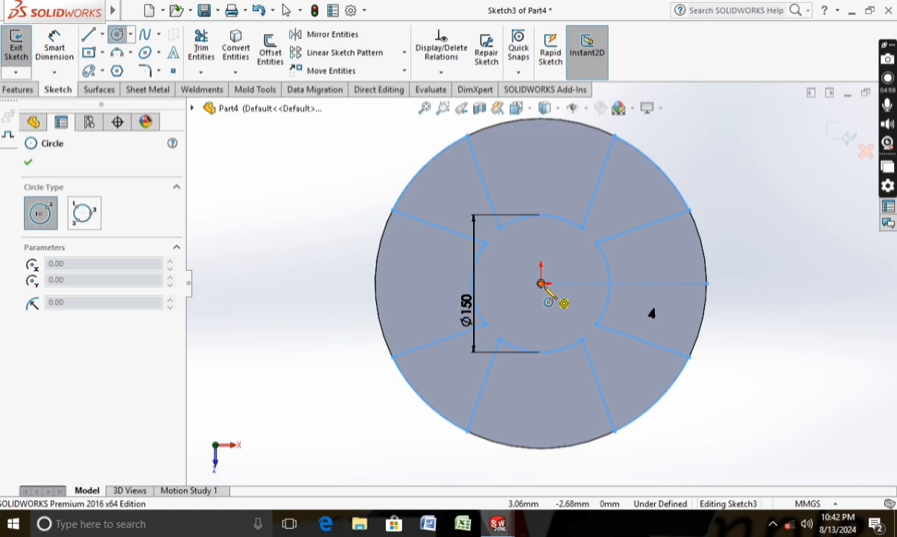
{"action": "key", "text": "Escape"}
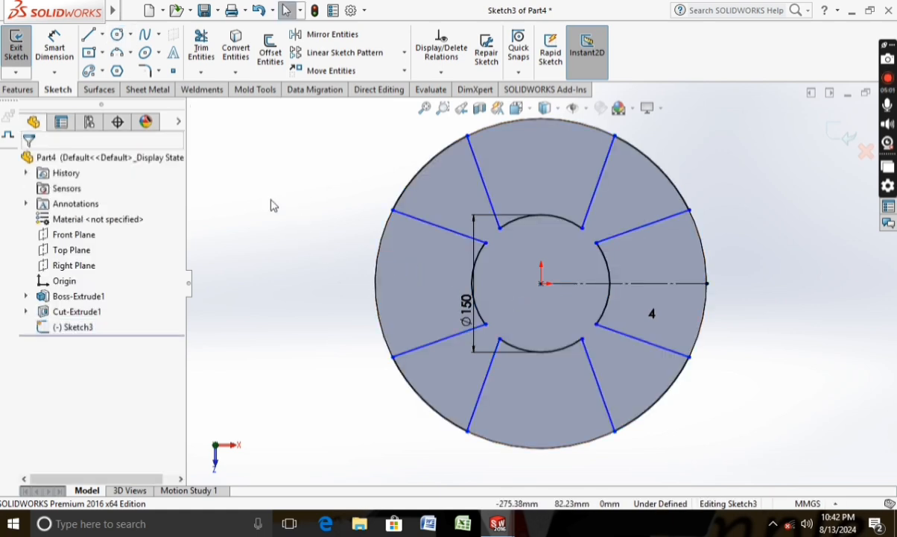
Cut-extrude the hub and its four diagonal sectors 5 mm blind into the disc's top face
{"action": "left_click", "coordinate": [20, 88]}
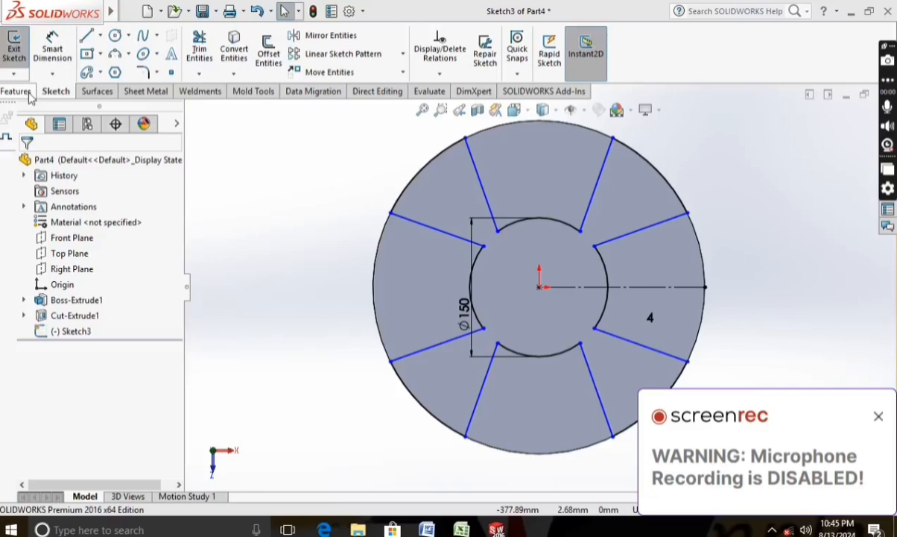
{"action": "left_click", "coordinate": [18, 91]}
{"action": "left_click", "coordinate": [209, 49]}
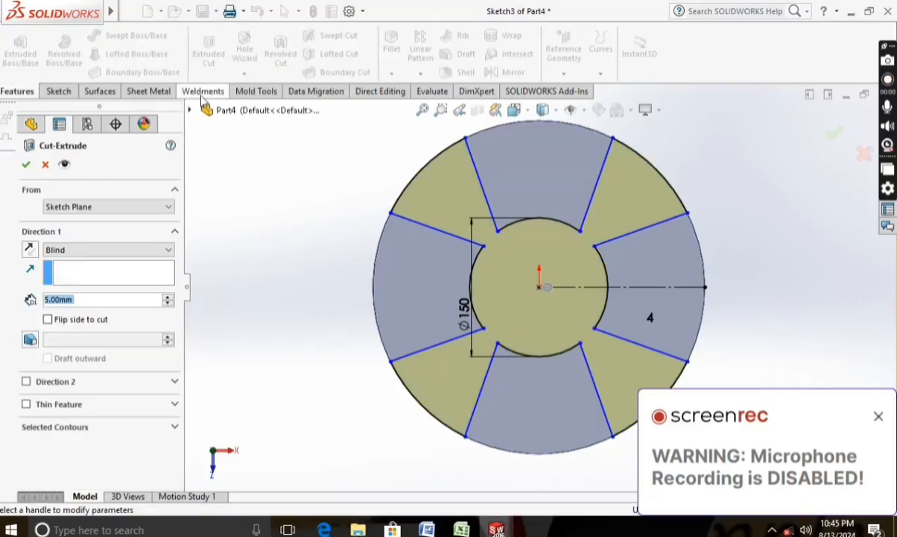
{"action": "left_click", "coordinate": [878, 415]}
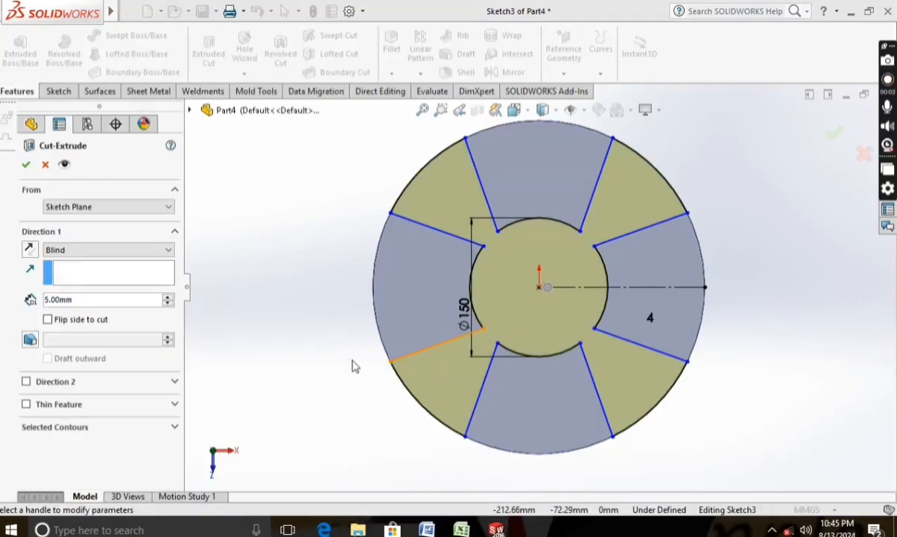
{"action": "mouse_move", "coordinate": [361, 439]}
{"action": "middle_mouse_down"}
{"action": "mouse_move", "coordinate": [349, 229]}
{"action": "mouse_move", "coordinate": [347, 266]}
{"action": "middle_mouse_up"}
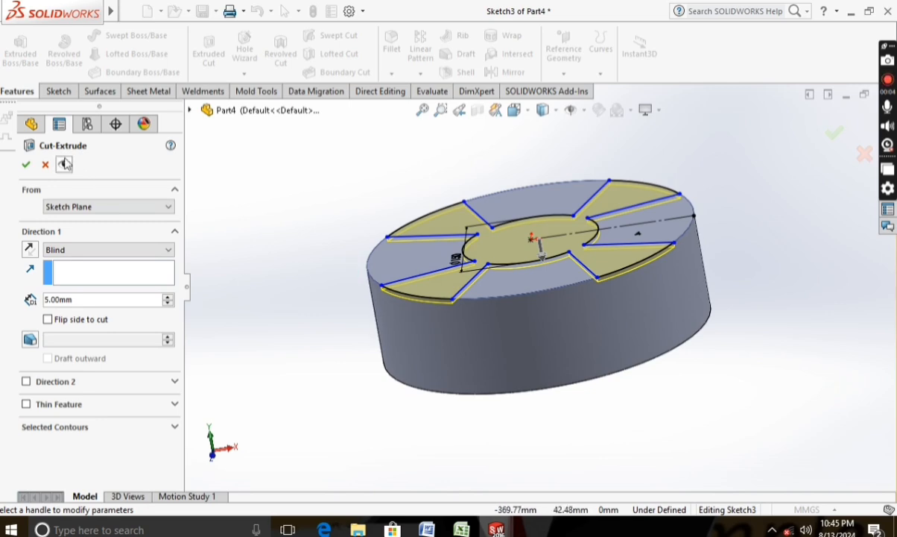
{"action": "left_click", "coordinate": [24, 165]}
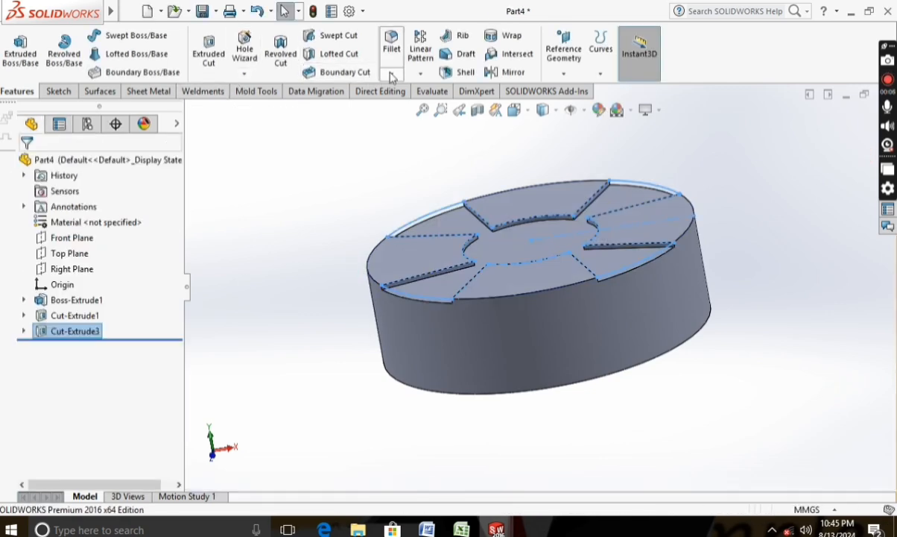
Fillet the eight outer arc edges around the disc's top rim with a symmetric 5 mm radius
{"action": "left_click", "coordinate": [393, 46]}
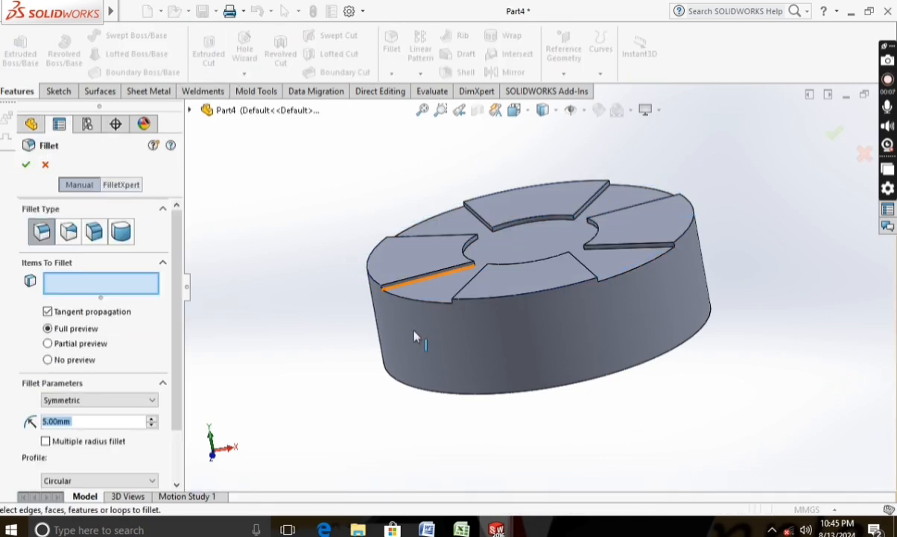
{"action": "left_click", "coordinate": [494, 300]}
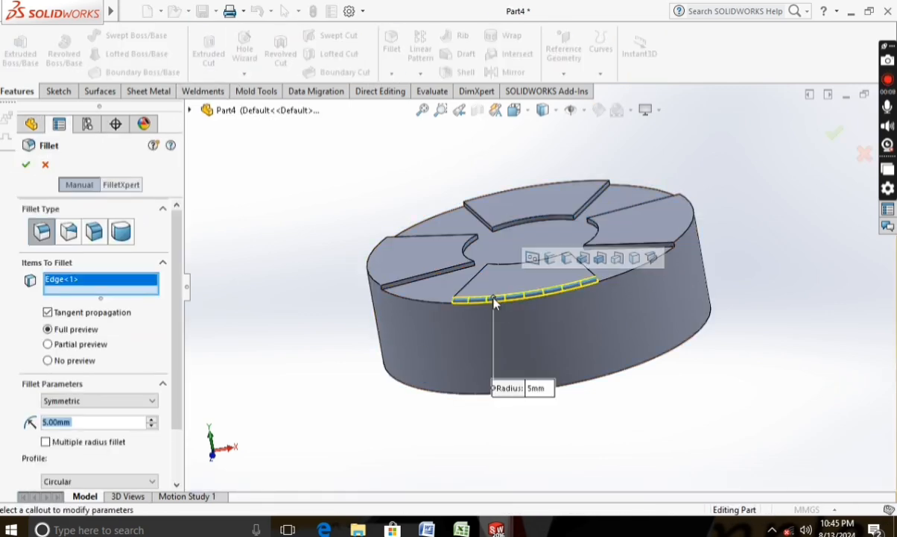
{"action": "left_click", "coordinate": [691, 231]}
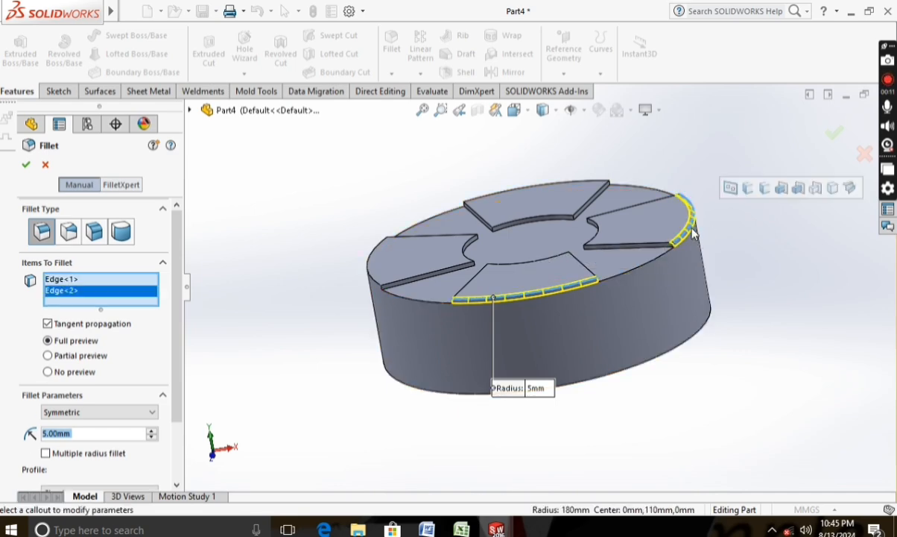
{"action": "left_click", "coordinate": [367, 273]}
{"action": "middle_click_drag", "start_coordinate": [367, 273], "coordinate": [447, 202]}
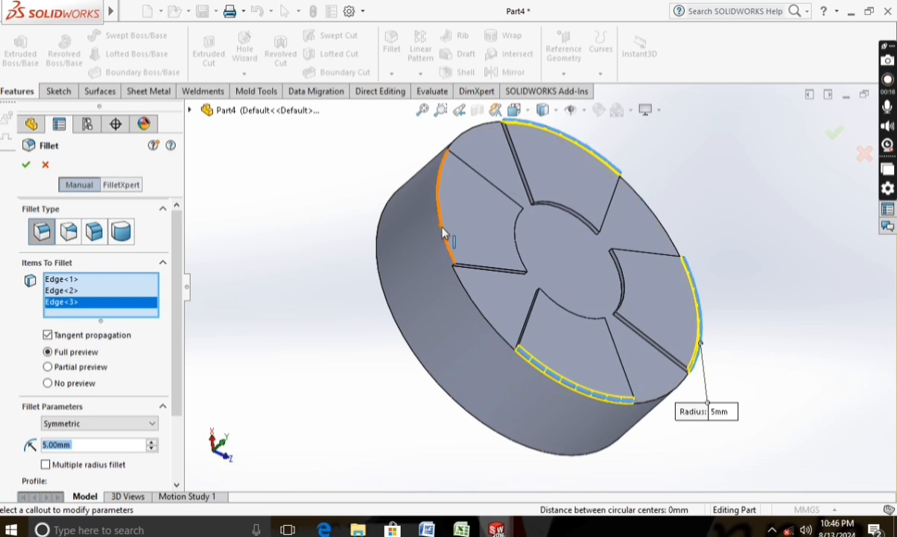
{"action": "left_click", "coordinate": [443, 234]}
{"action": "left_click", "coordinate": [479, 311]}
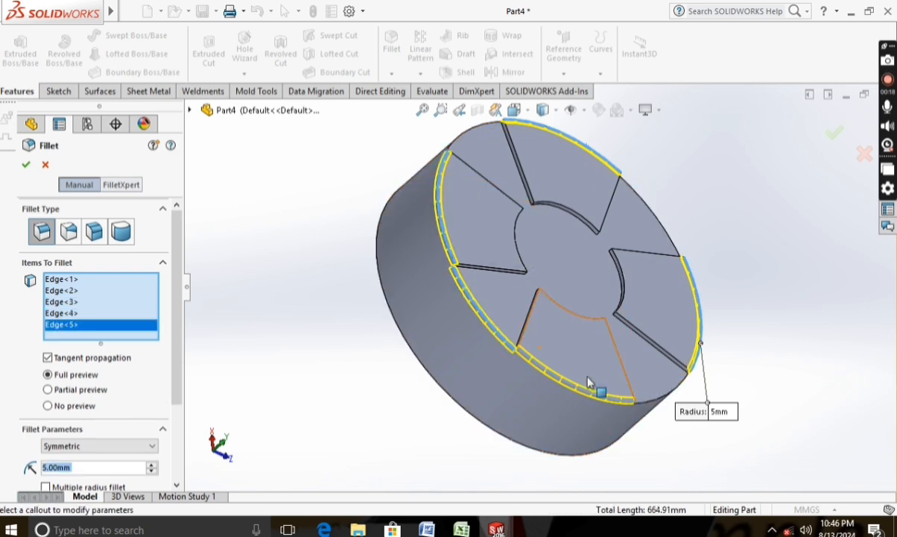
{"action": "left_click", "coordinate": [660, 401]}
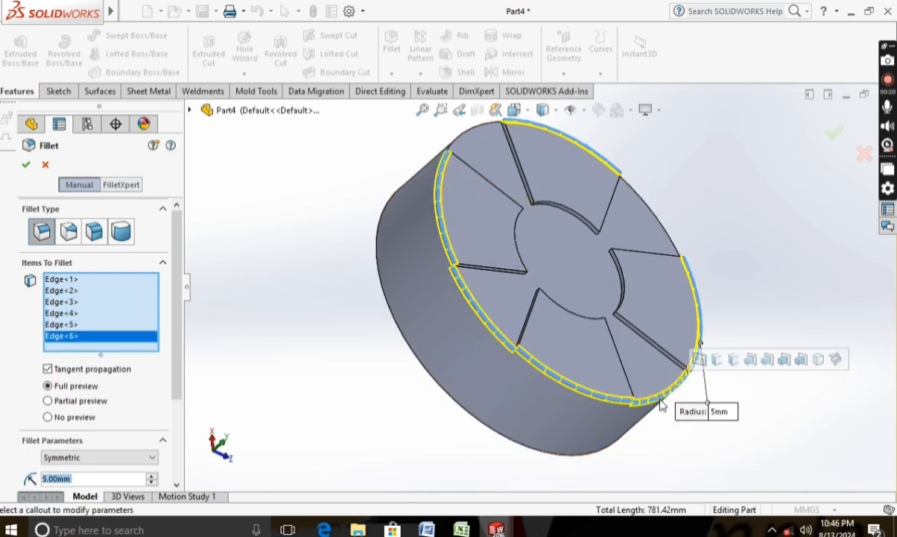
{"action": "left_click", "coordinate": [666, 235]}
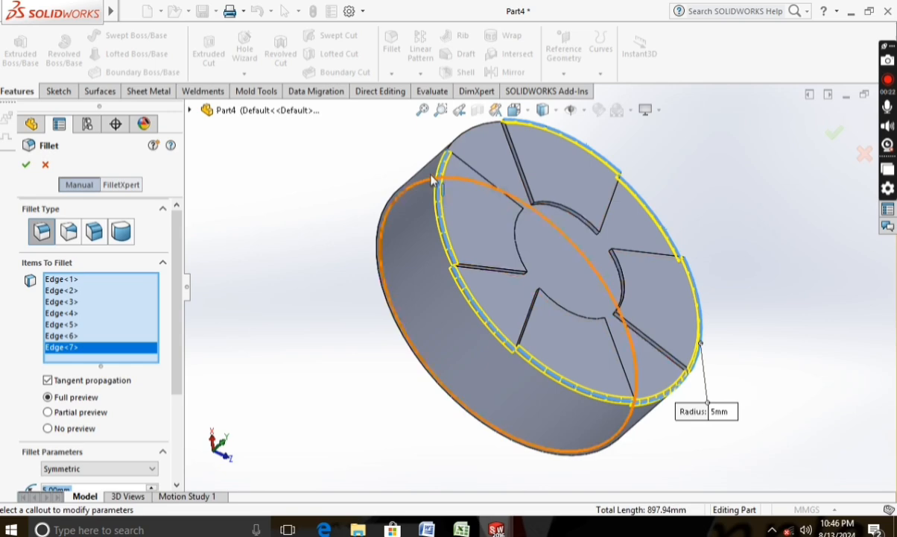
{"action": "left_click", "coordinate": [455, 146]}
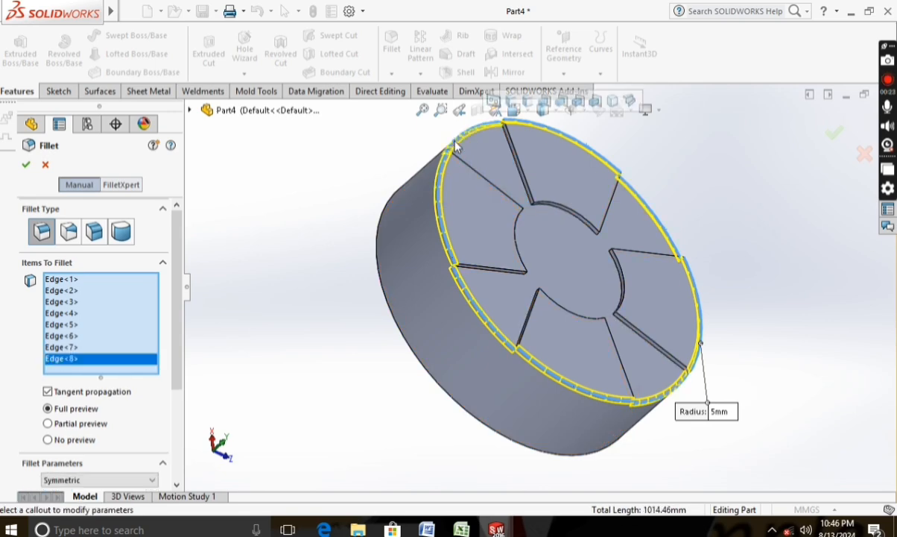
{"action": "left_click", "coordinate": [27, 166]}
Switch the background scene to plain white, leaving the part's colour appearance as it is
{"action": "middle_click_drag", "start_coordinate": [297, 276], "coordinate": [522, 313]}
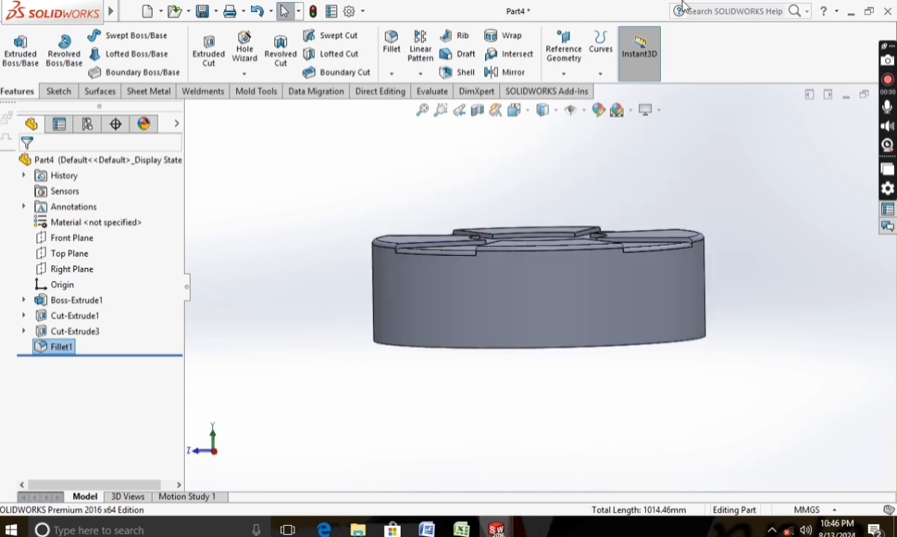
{"action": "left_click", "coordinate": [618, 109]}
{"action": "left_click", "coordinate": [661, 144]}
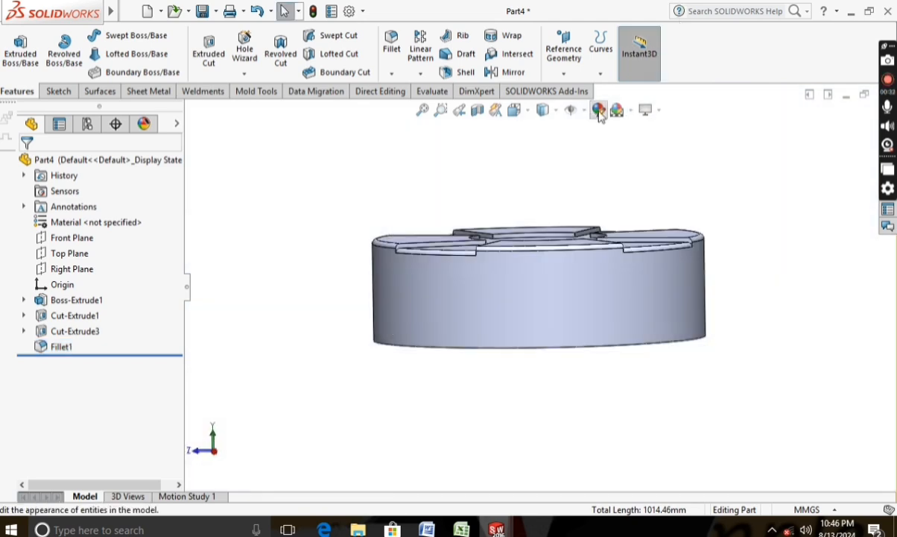
{"action": "left_click", "coordinate": [599, 111]}
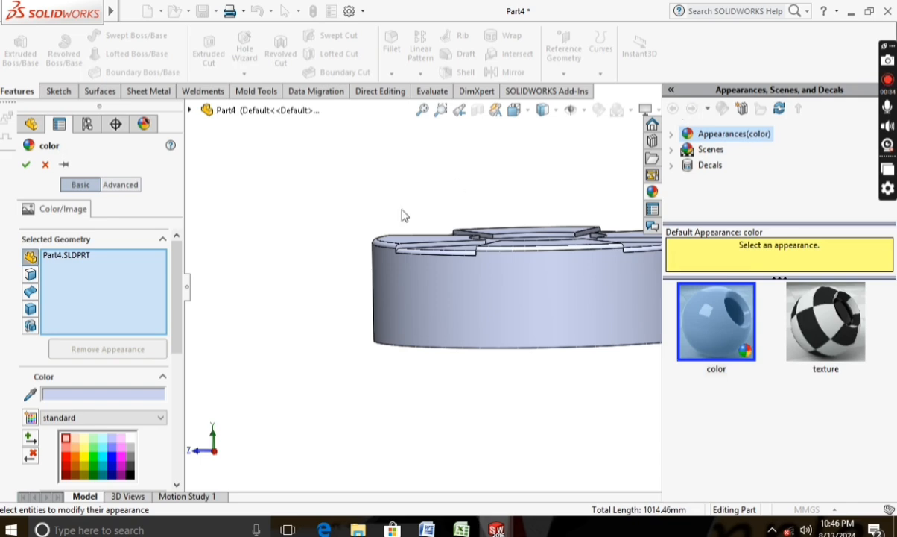
{"action": "left_click", "coordinate": [45, 164]}
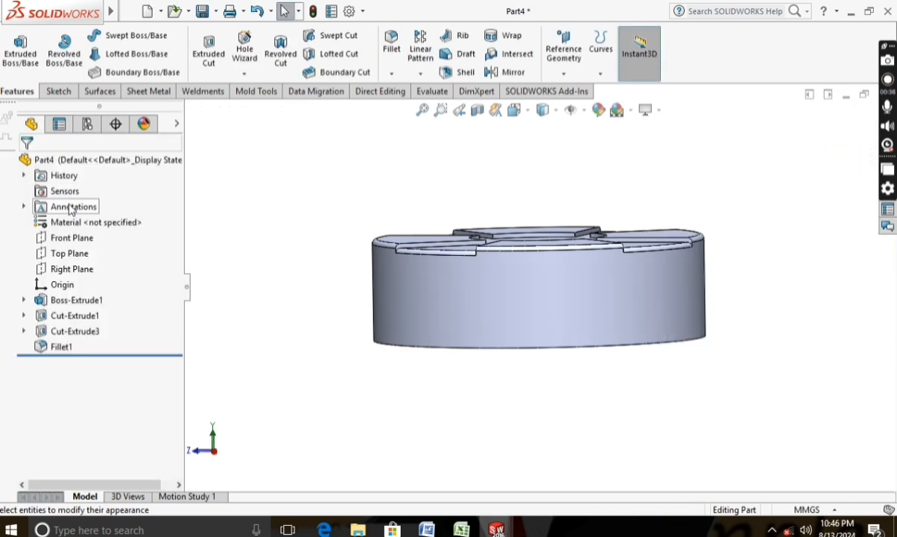
Assign Natural Rubber from the SOLIDWORKS Rubber materials to the part
{"action": "right_click", "coordinate": [80, 222]}
{"action": "left_click", "coordinate": [120, 228]}
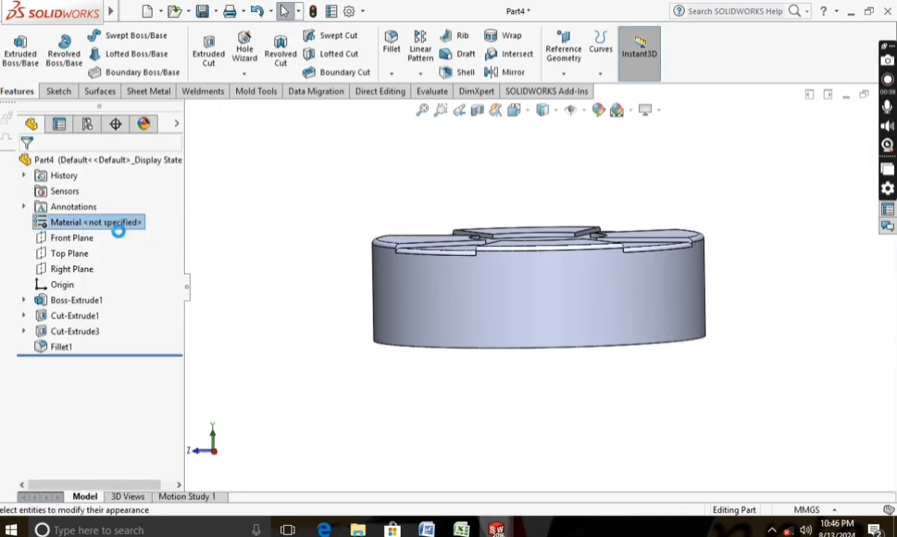
{"action": "left_click", "coordinate": [198, 94]}
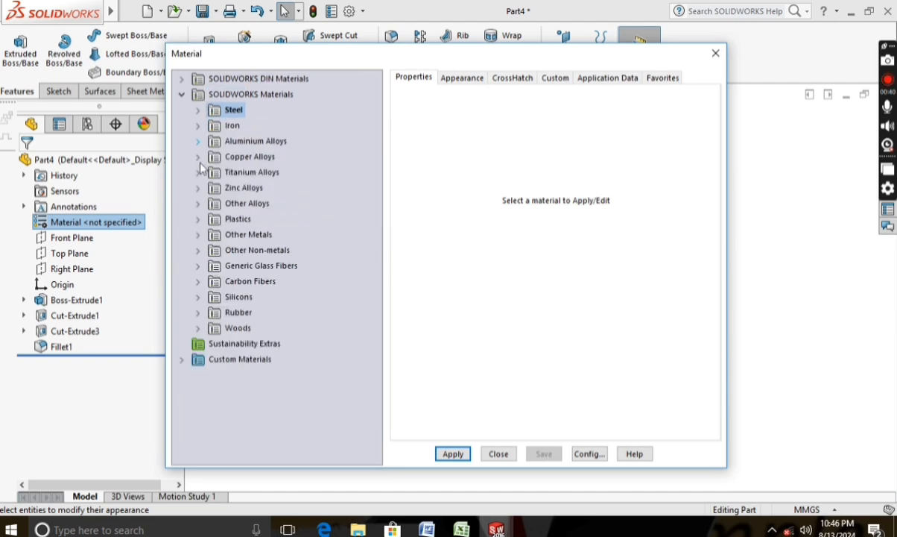
{"action": "left_click", "coordinate": [206, 313]}
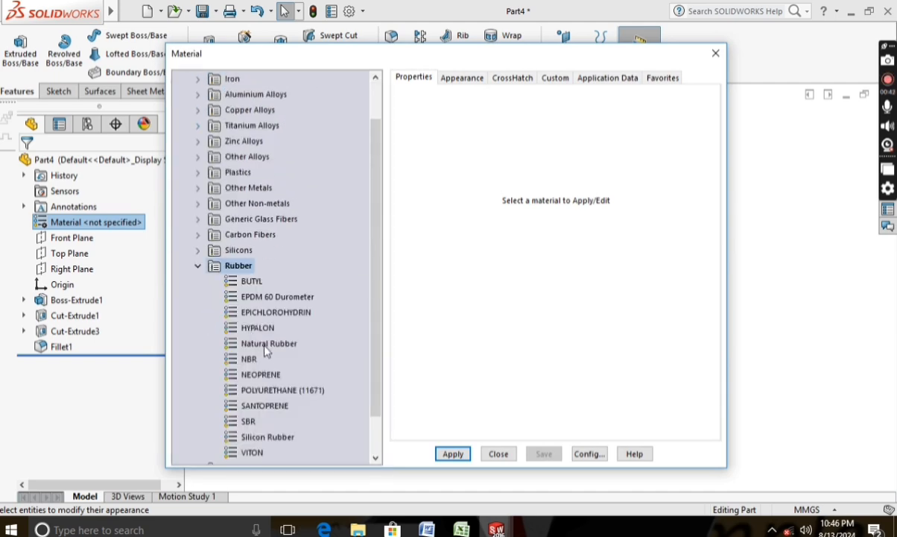
{"action": "left_click", "coordinate": [266, 344]}
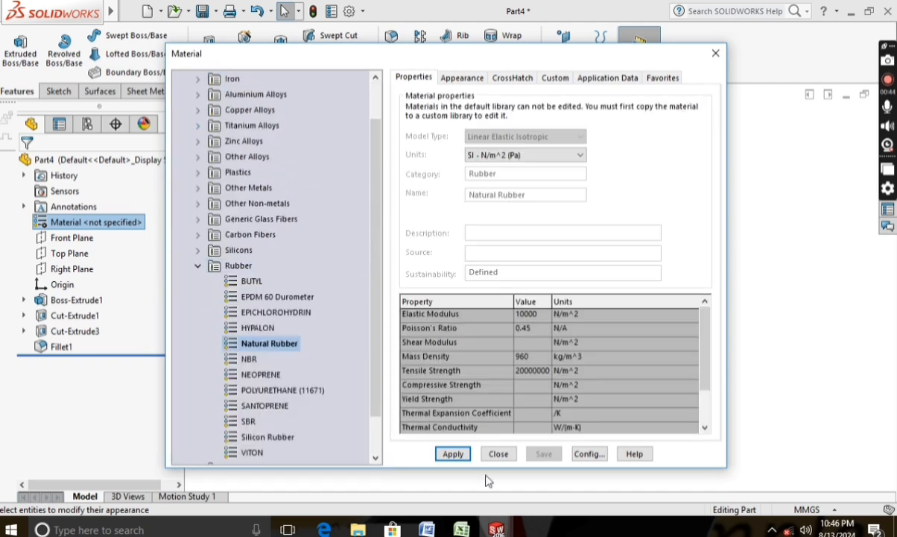
{"action": "left_click", "coordinate": [454, 453]}
{"action": "left_click", "coordinate": [489, 454]}
Save the finished rubber part as Part4 in the tank folder
{"action": "middle_click_drag", "start_coordinate": [531, 416], "coordinate": [585, 451]}
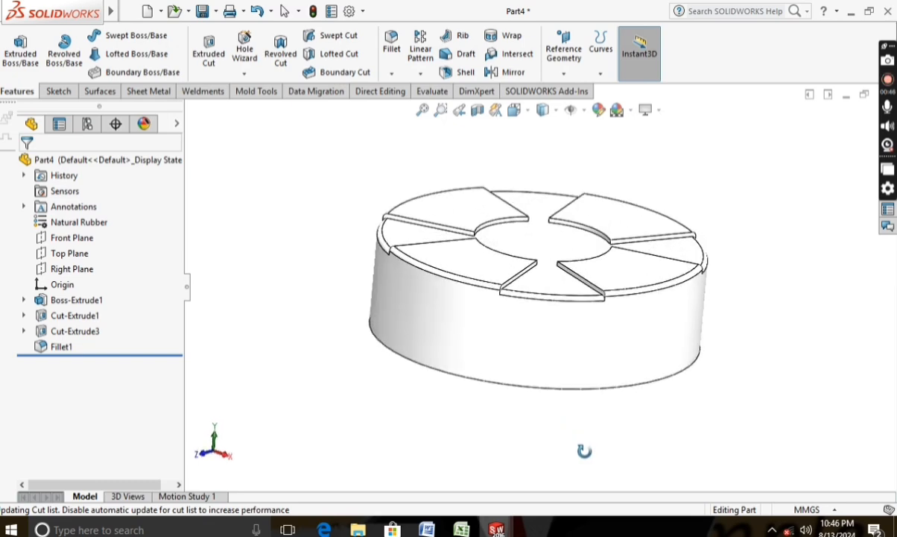
{"action": "left_click", "coordinate": [202, 14]}
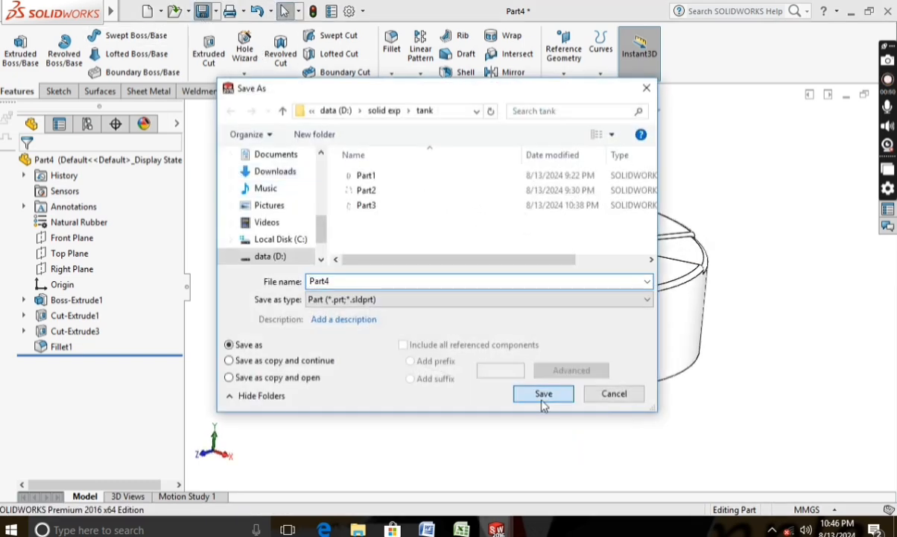
{"action": "left_click", "coordinate": [543, 394]}
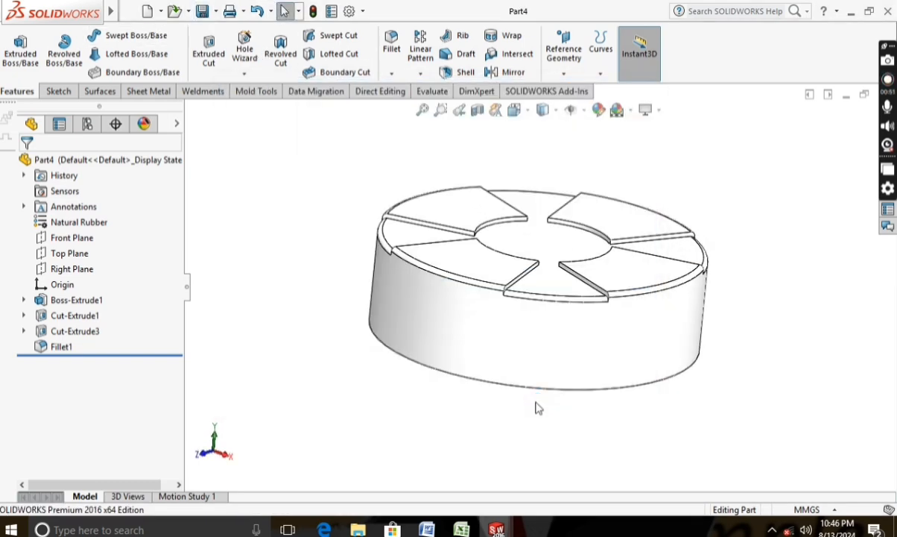
Create a new assembly and place the tank body Part3 in it as the first component
{"action": "left_click", "coordinate": [149, 12]}
{"action": "left_click", "coordinate": [479, 192]}
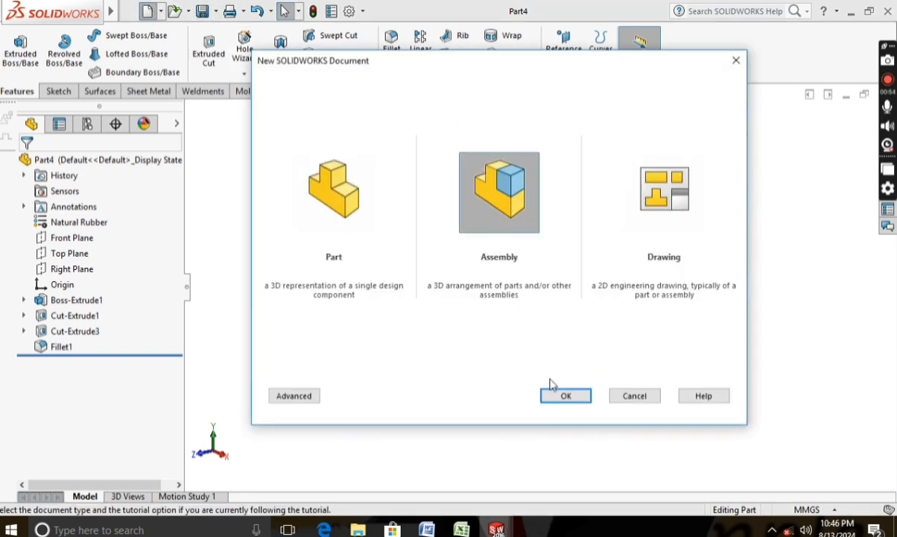
{"action": "left_click", "coordinate": [559, 394]}
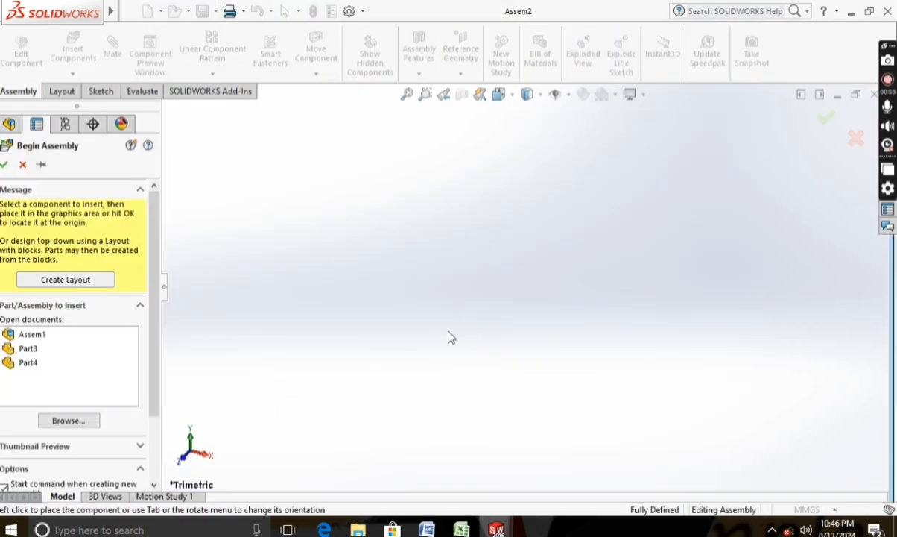
{"action": "left_click", "coordinate": [30, 348]}
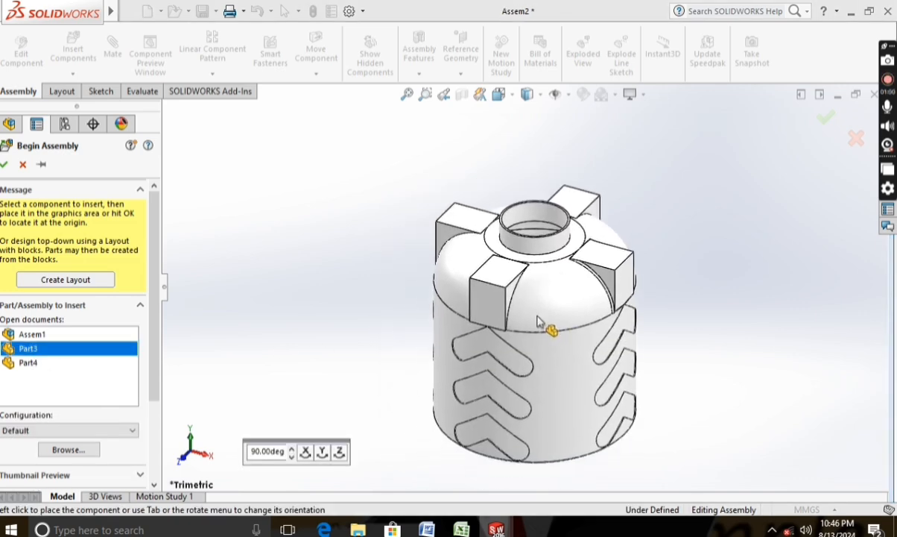
{"action": "left_click", "coordinate": [535, 322]}
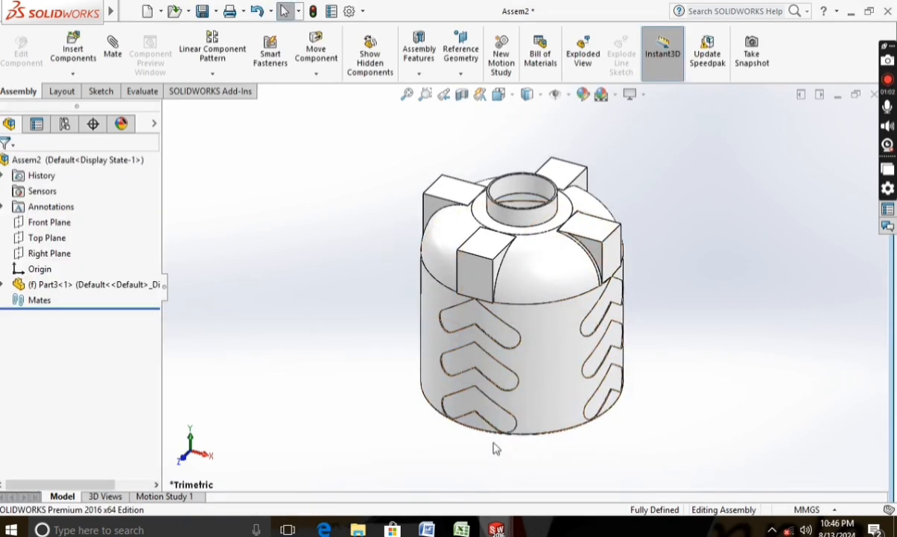
Insert the cap Part4 into the assembly, placing it freely above the tank near its neck
{"action": "middle_click_drag", "start_coordinate": [495, 445], "coordinate": [532, 246]}
{"action": "left_click", "coordinate": [514, 95]}
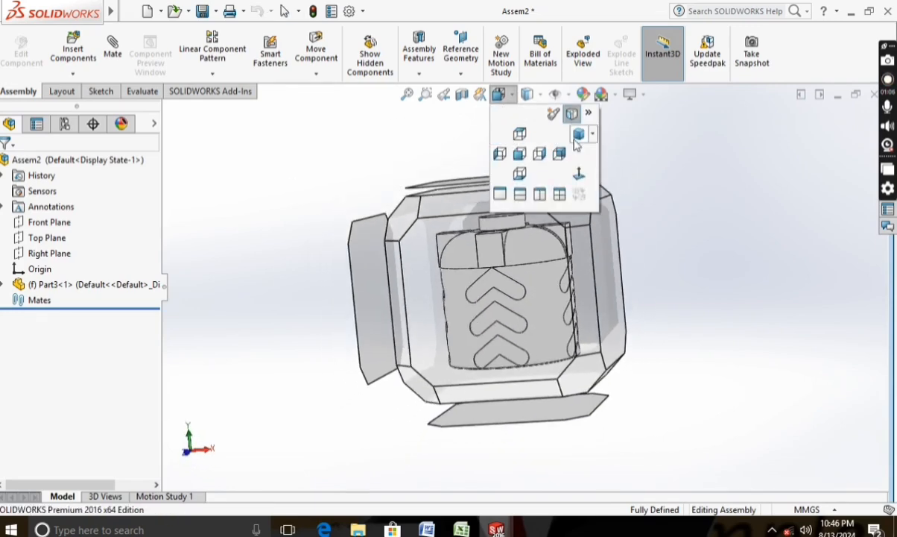
{"action": "left_click", "coordinate": [578, 139]}
{"action": "left_click", "coordinate": [72, 49]}
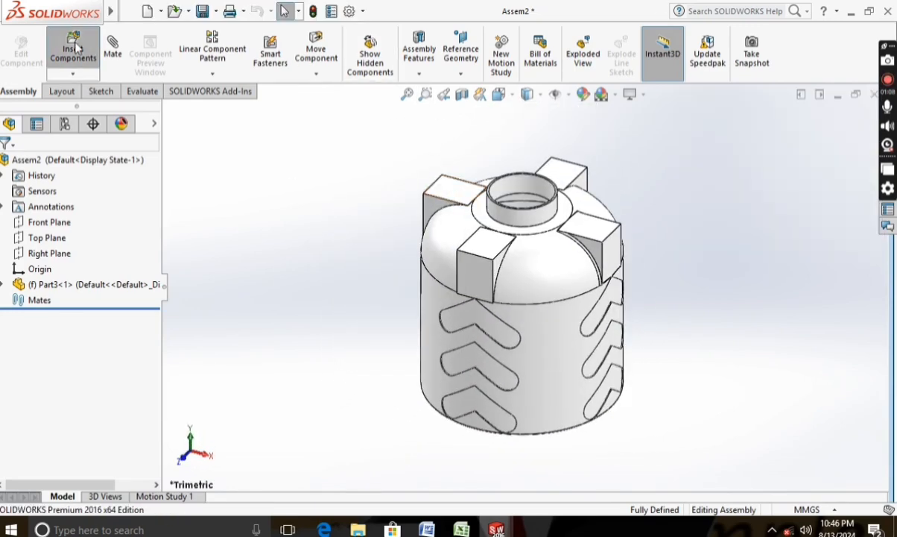
{"action": "left_click", "coordinate": [22, 351]}
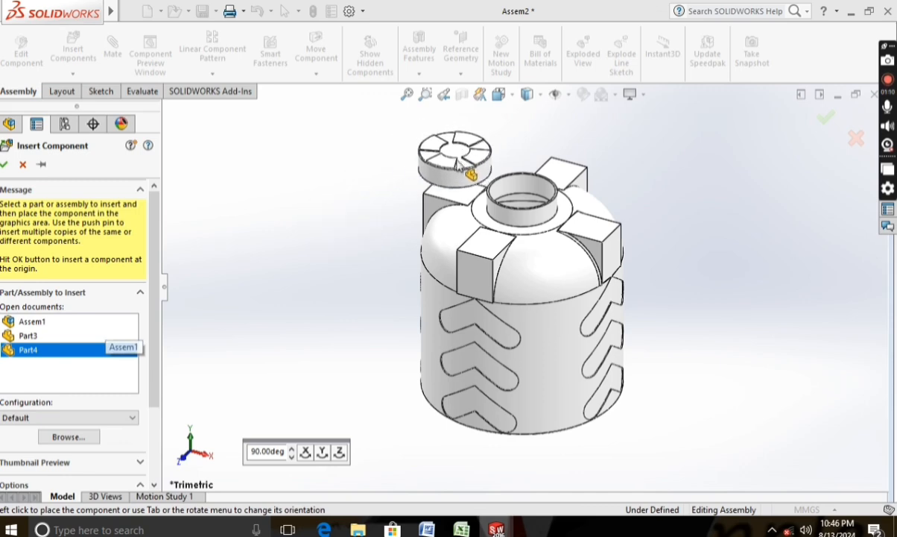
{"action": "left_click", "coordinate": [445, 201]}
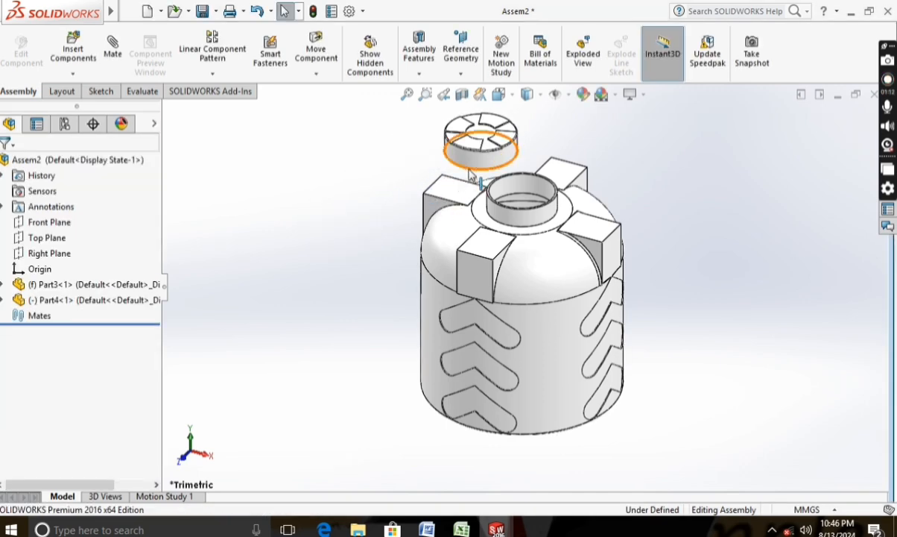
Mate the tank neck's outer cylindrical face concentric with the cap's side face, and raise the cap clear of the neck
{"action": "left_click", "coordinate": [114, 49]}
{"action": "scroll", "coordinate": [431, 146], "scroll_direction": "down", "scroll_amount": 2}
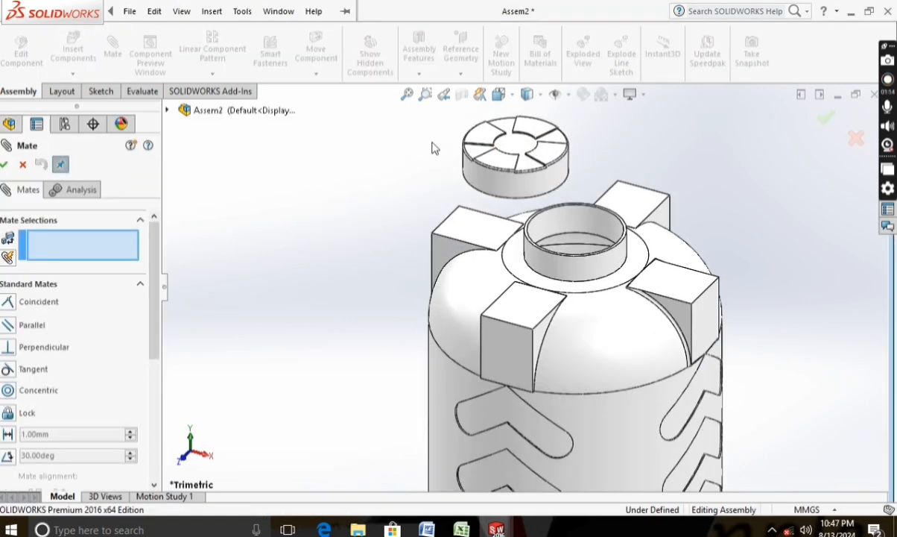
{"action": "left_click", "coordinate": [532, 270]}
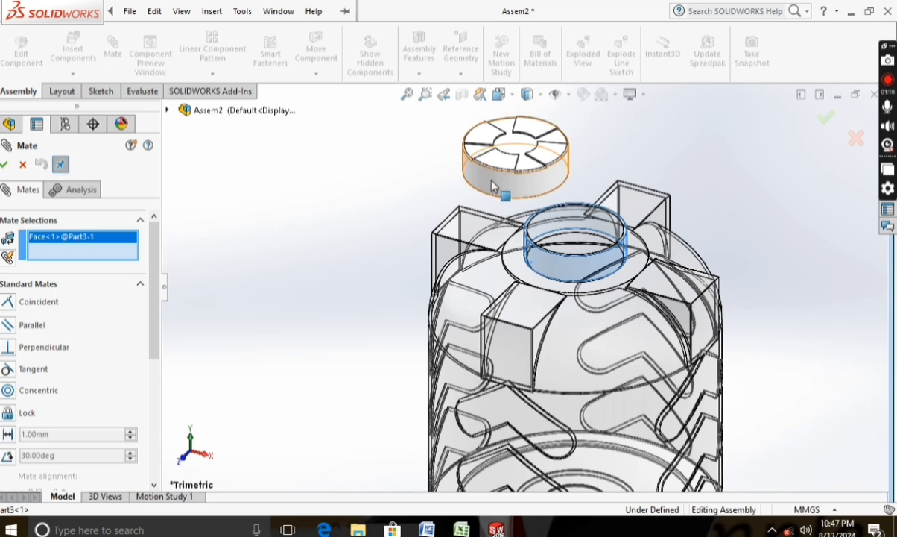
{"action": "left_click", "coordinate": [492, 186]}
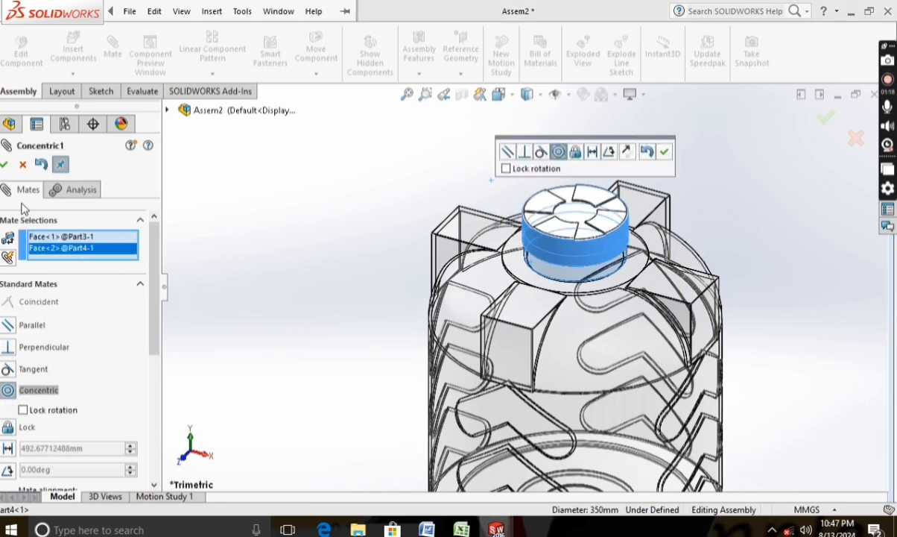
{"action": "left_click", "coordinate": [3, 166]}
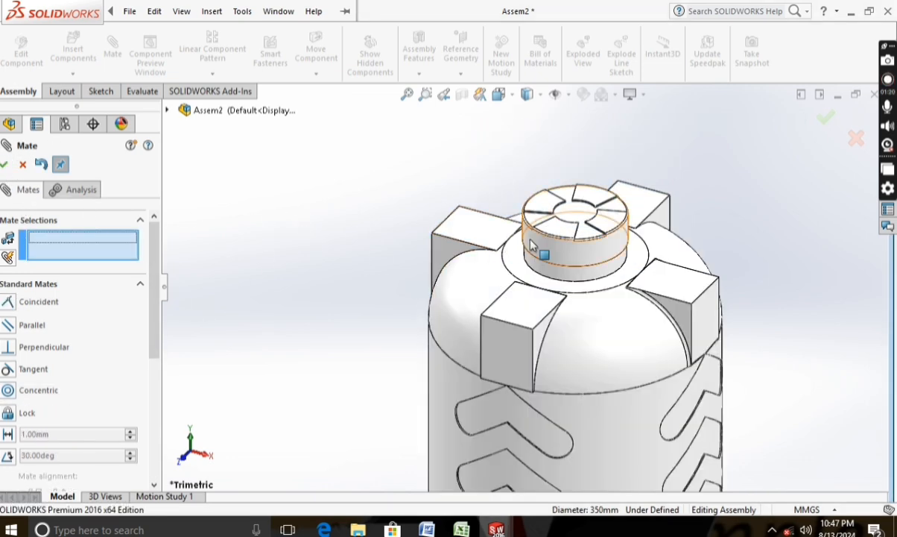
{"action": "left_click_drag", "start_coordinate": [541, 254], "coordinate": [423, 173]}
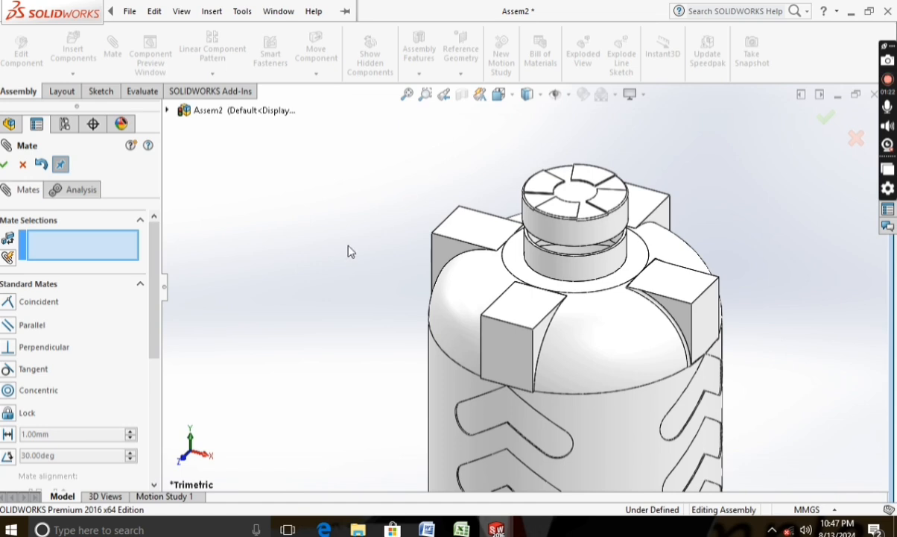
Set up an advanced distance mate between the flat ring around the tank's neck and the cap's bottom rim face
{"action": "left_click_drag", "start_coordinate": [152, 335], "coordinate": [168, 418]}
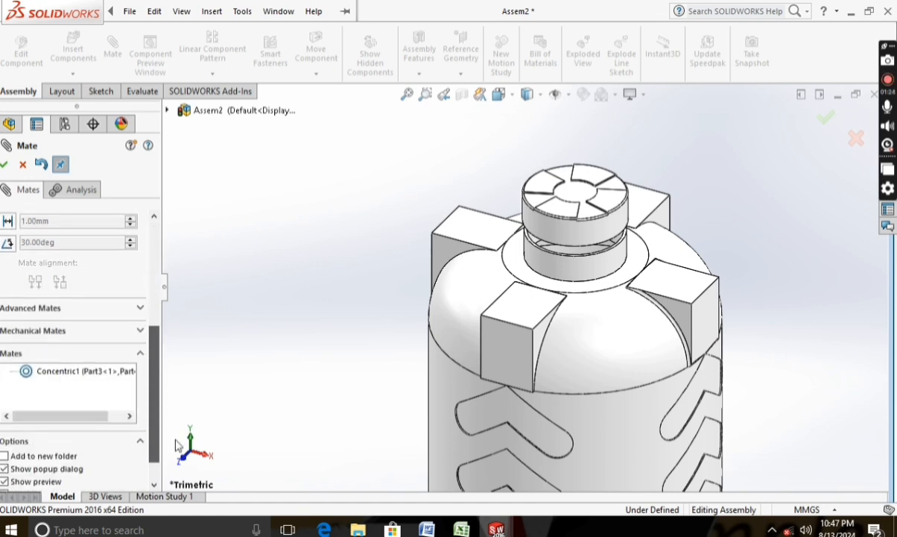
{"action": "left_click", "coordinate": [142, 312]}
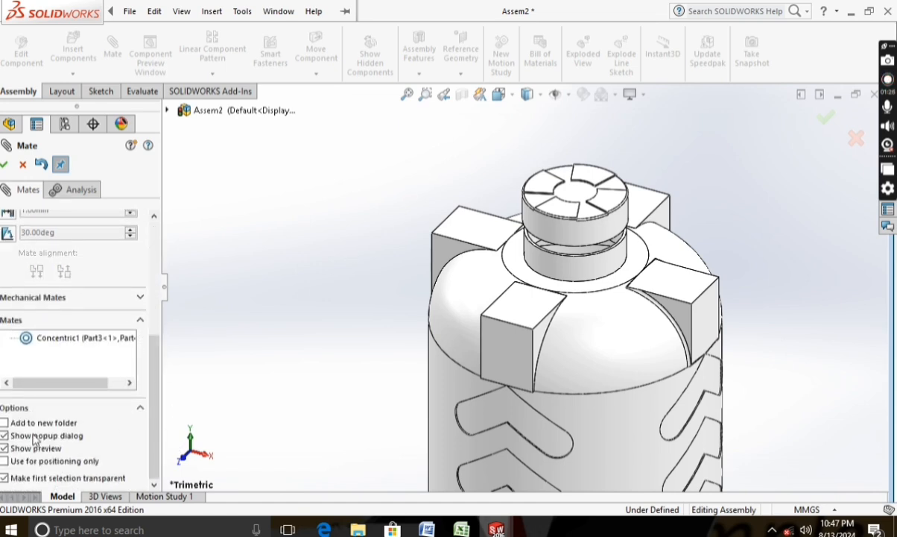
{"action": "scroll", "coordinate": [112, 373], "scroll_direction": "up", "scroll_amount": 3}
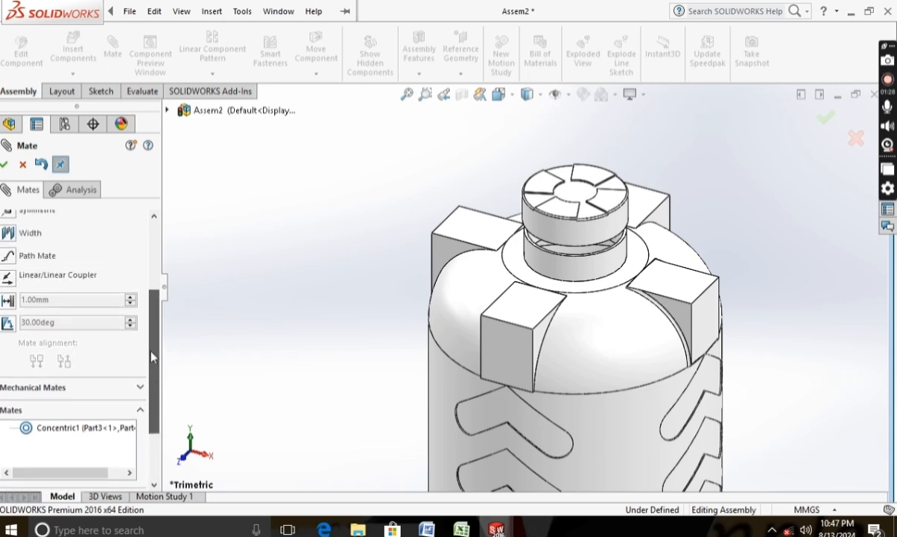
{"action": "left_click", "coordinate": [7, 319]}
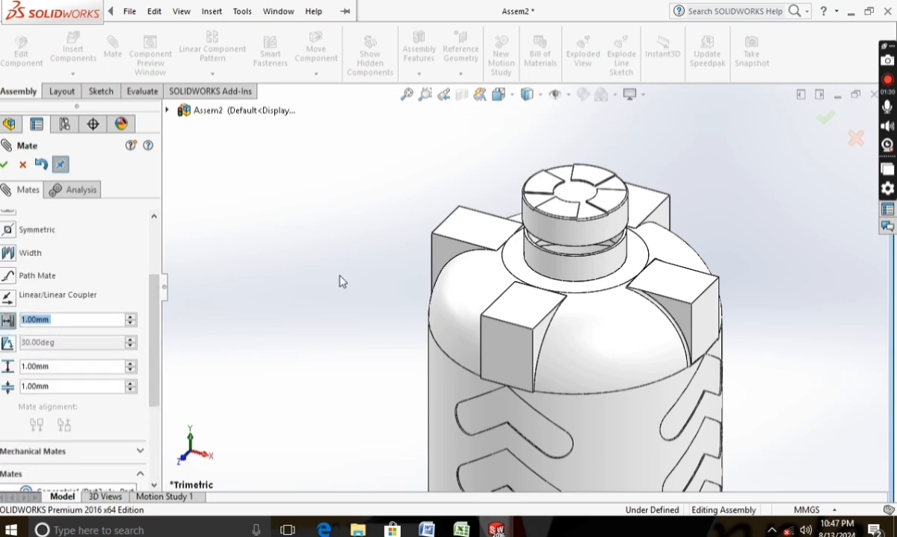
{"action": "left_click", "coordinate": [520, 266]}
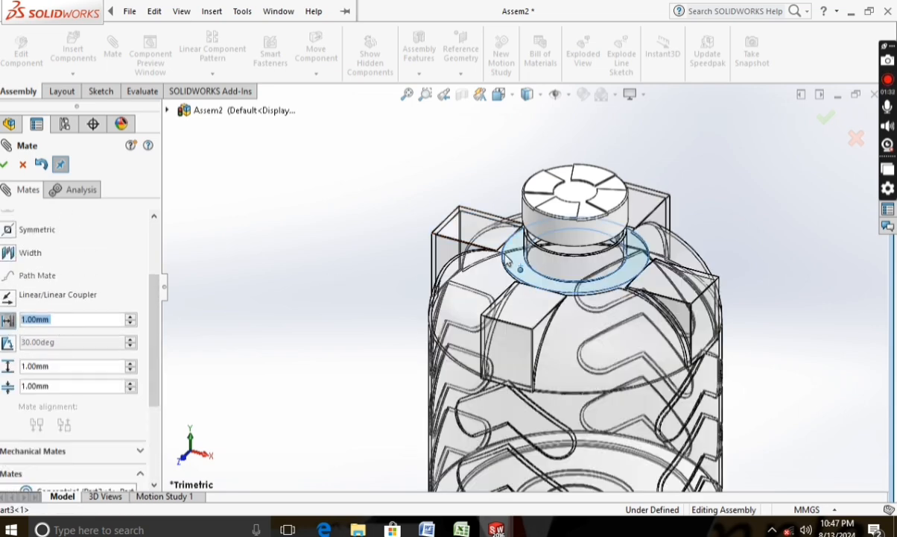
{"action": "left_click", "coordinate": [488, 236]}
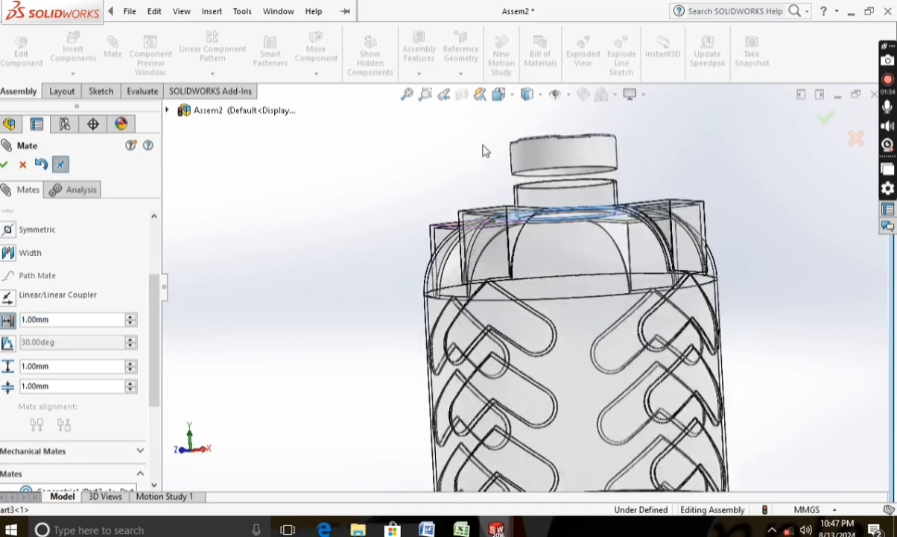
{"action": "scroll", "coordinate": [498, 158], "scroll_direction": "down", "scroll_amount": 5}
{"action": "middle_click_drag", "start_coordinate": [517, 192], "coordinate": [508, 169]}
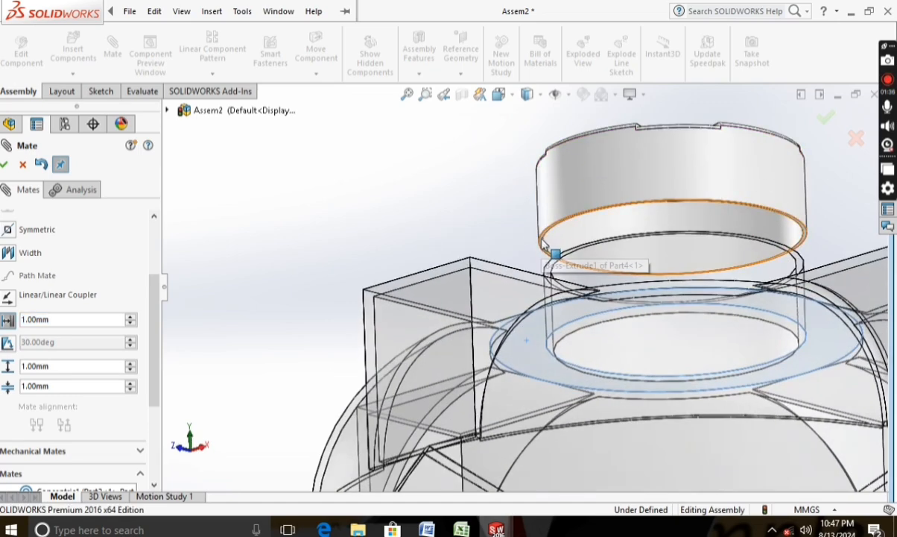
{"action": "left_click", "coordinate": [543, 247]}
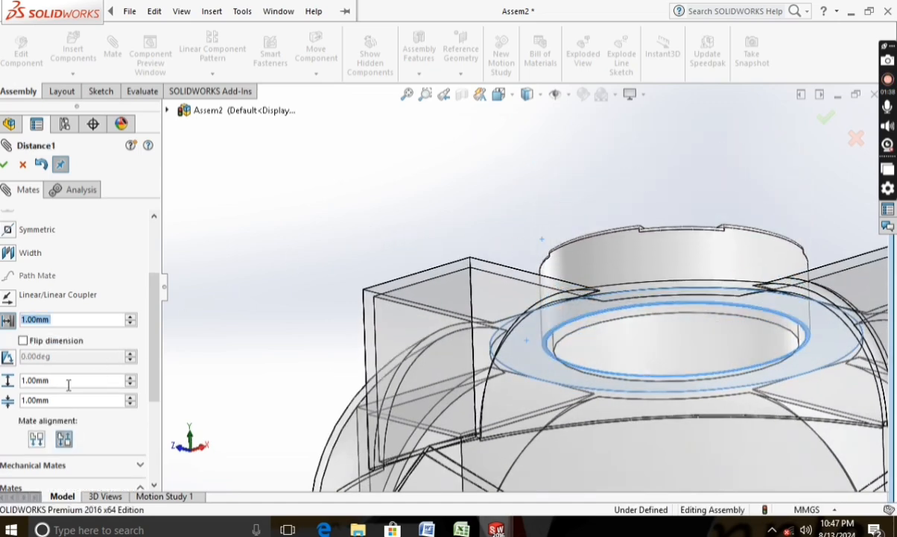
Give the limit distance mate a maximum value of 100 mm, accept it and finish mating
{"action": "type", "text": "100"}
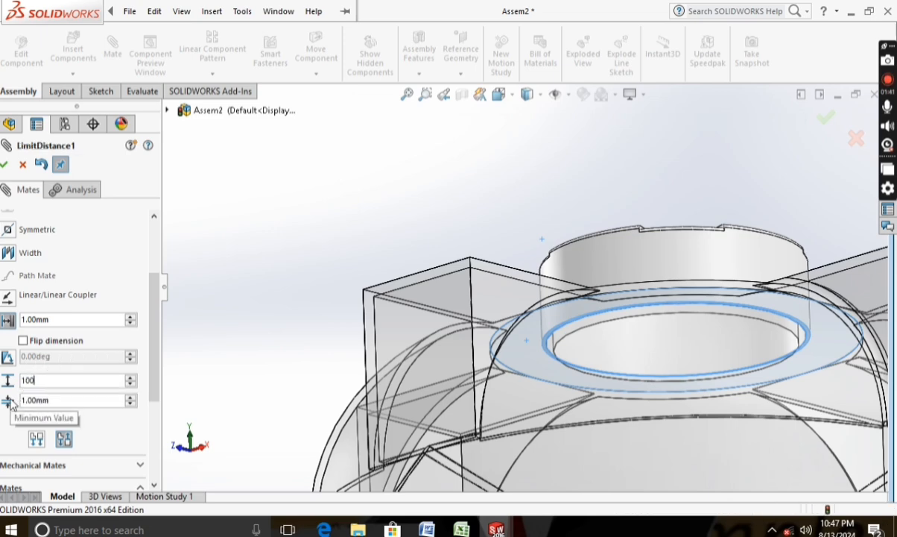
{"action": "key", "text": "Return"}
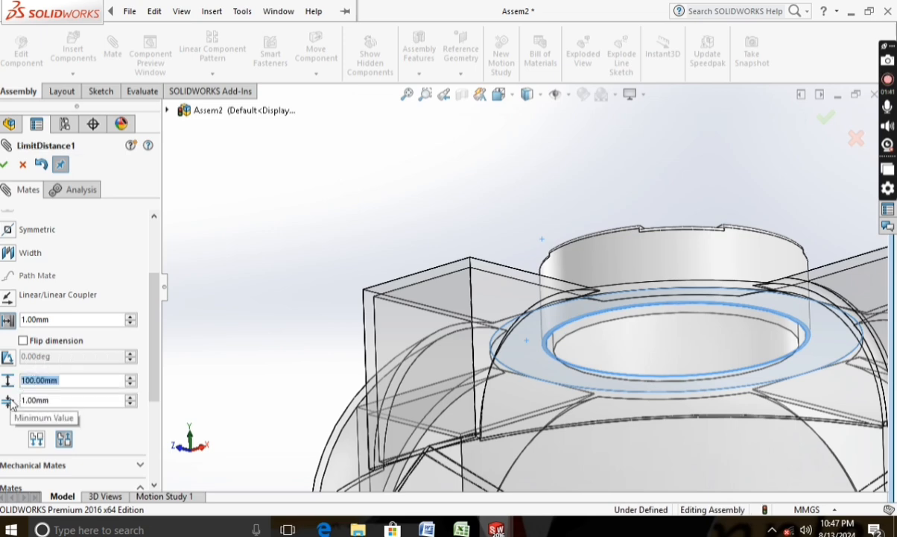
{"action": "left_click", "coordinate": [7, 164]}
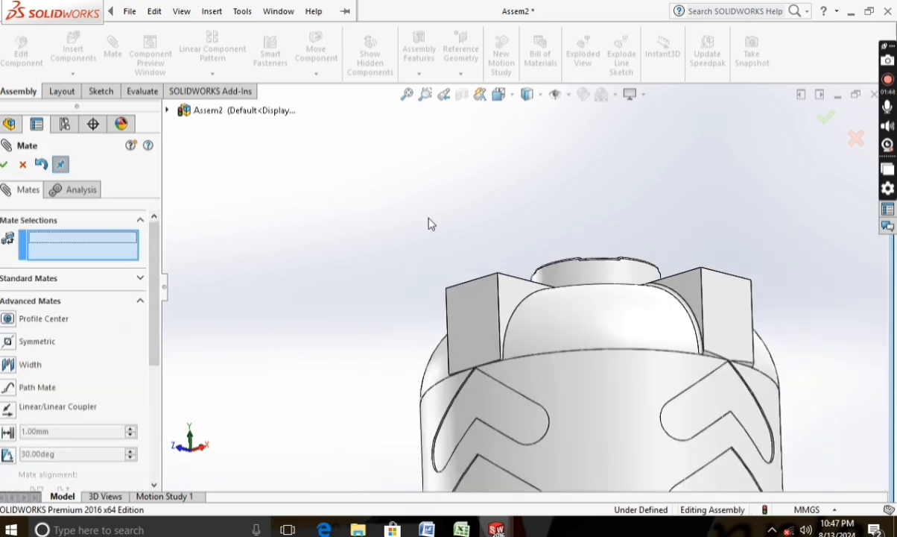
{"action": "middle_click_drag", "start_coordinate": [431, 223], "coordinate": [330, 289]}
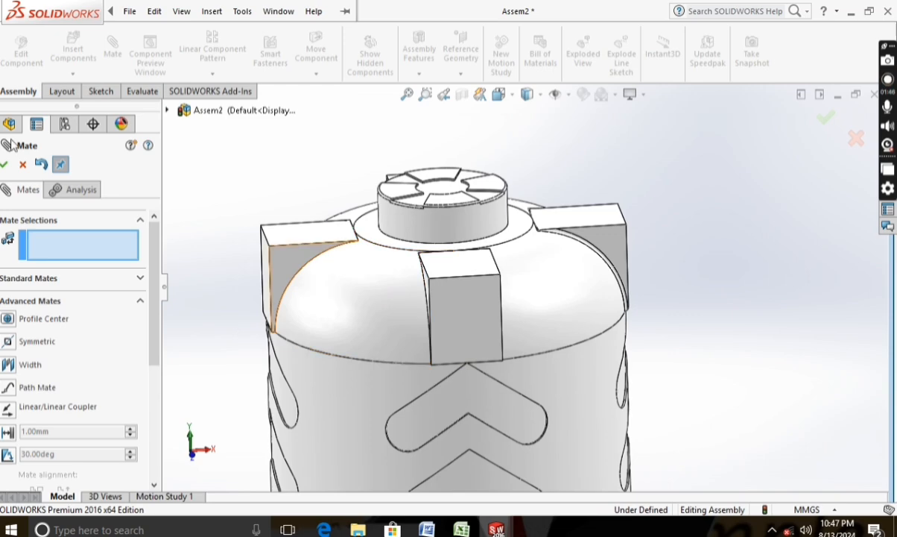
{"action": "left_click", "coordinate": [6, 165]}
Show the assembly in trimetric orientation and apply the Plain White background scene
{"action": "scroll", "coordinate": [354, 166], "scroll_direction": "up", "scroll_amount": 3}
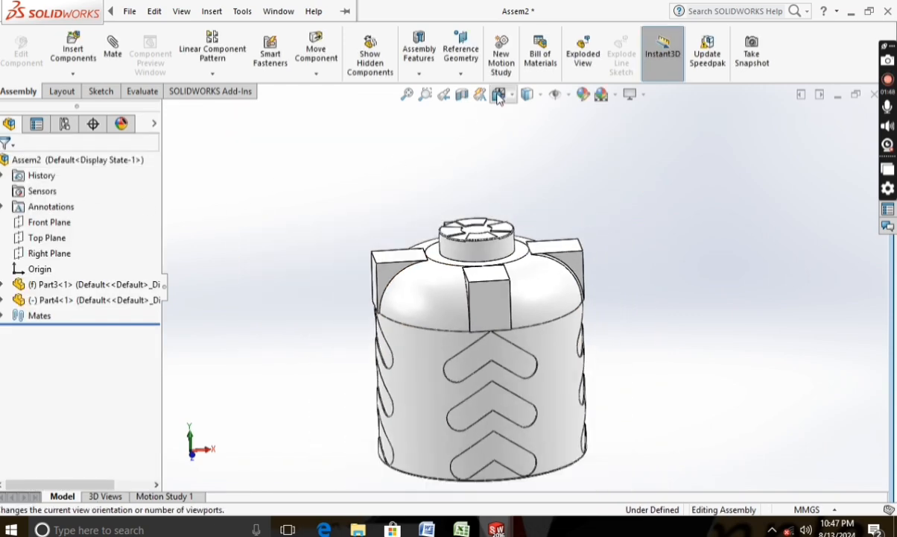
{"action": "left_click", "coordinate": [543, 95]}
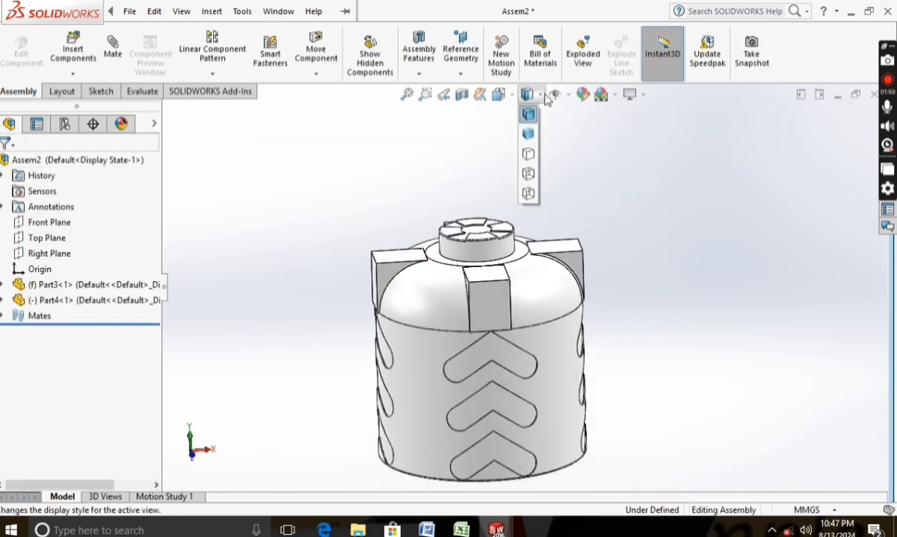
{"action": "mouse_move", "coordinate": [528, 97]}
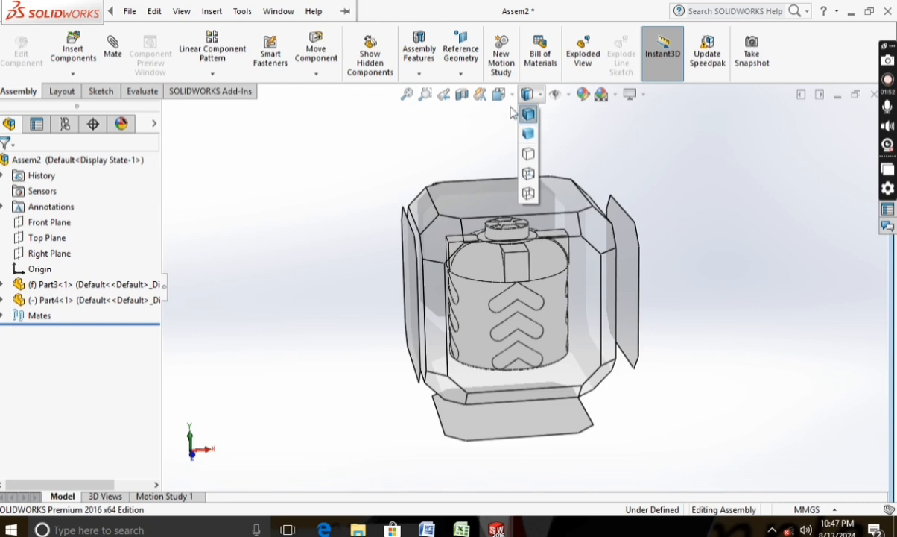
{"action": "left_click", "coordinate": [577, 140]}
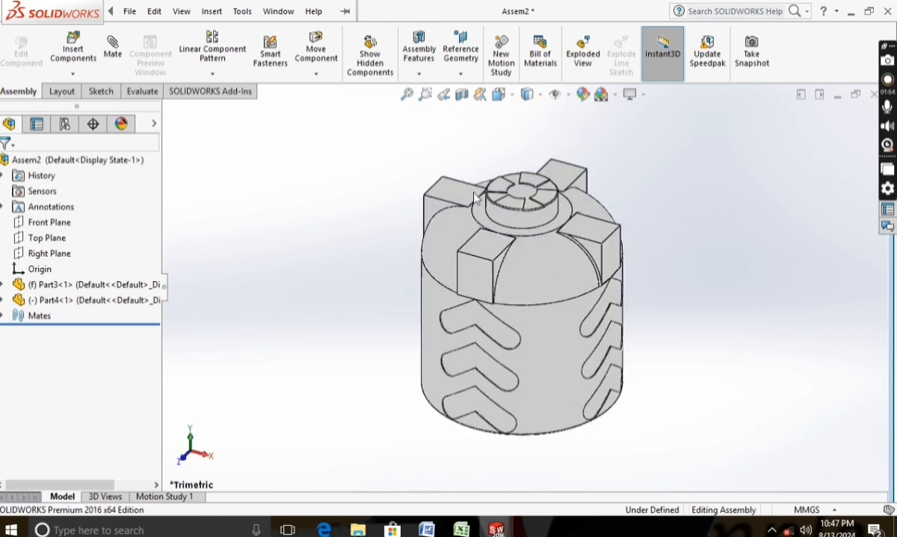
{"action": "left_click", "coordinate": [615, 94]}
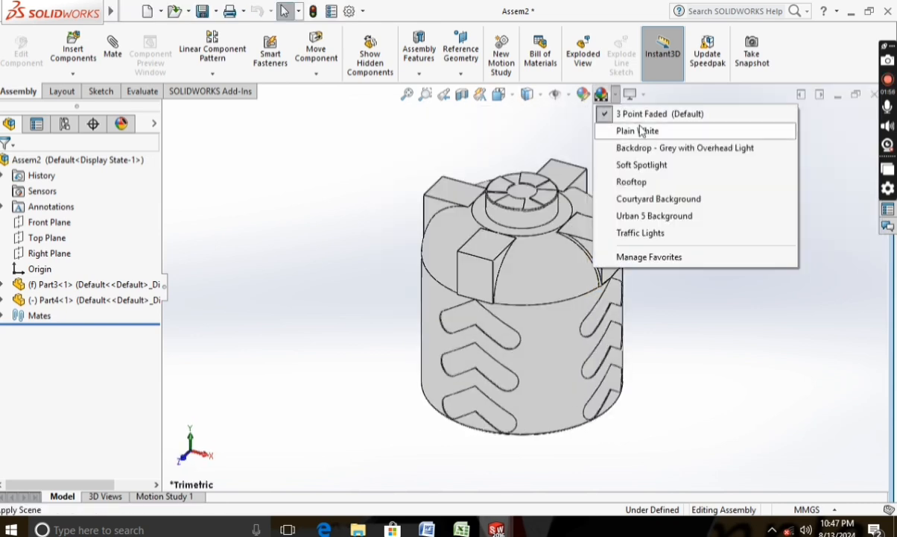
{"action": "left_click", "coordinate": [639, 131]}
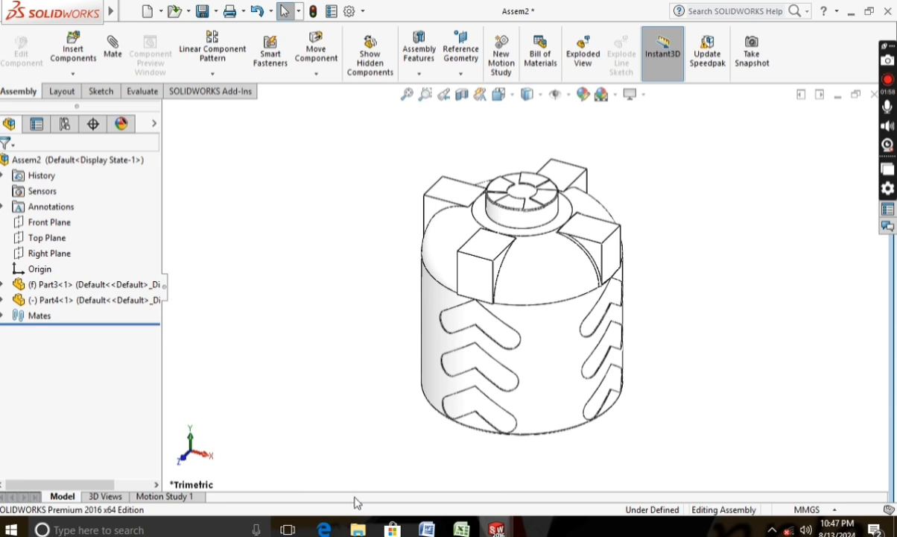
In Motion Study 1, add a rotary motor with a constant speed of 100 RPM to the cap's cylindrical side face
{"action": "left_click", "coordinate": [173, 496]}
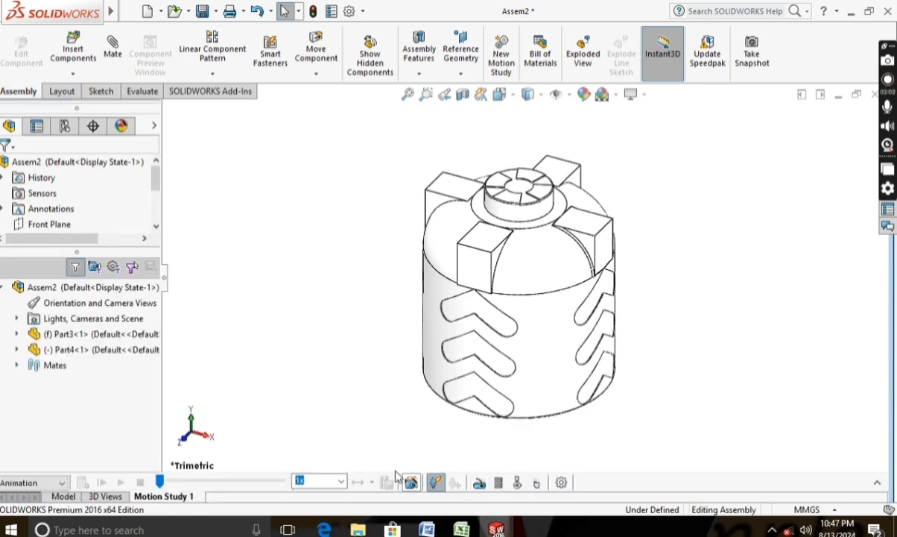
{"action": "left_click", "coordinate": [479, 484]}
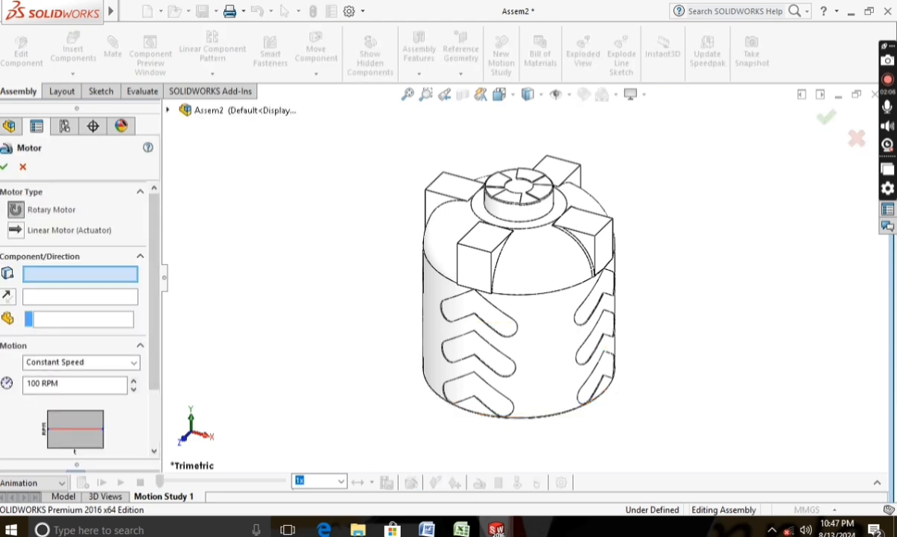
{"action": "left_click", "coordinate": [501, 214]}
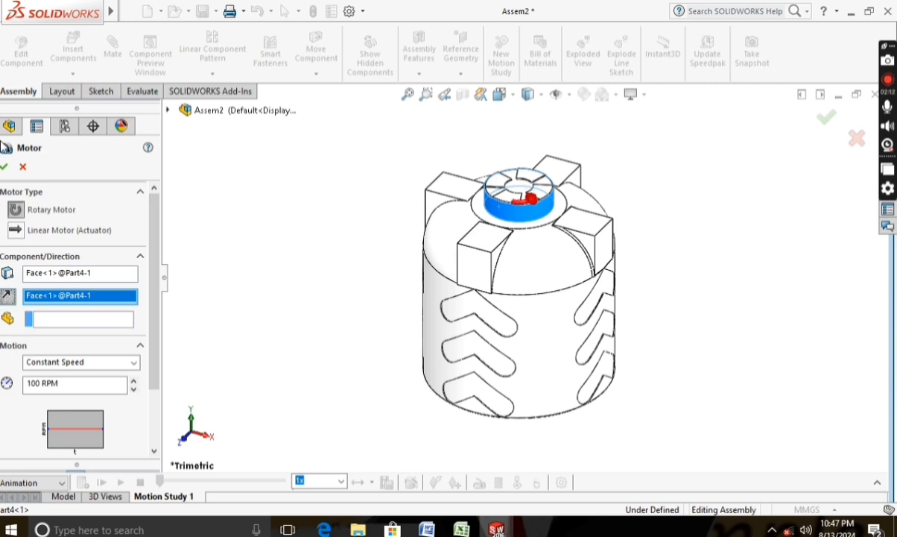
{"action": "left_click", "coordinate": [5, 167]}
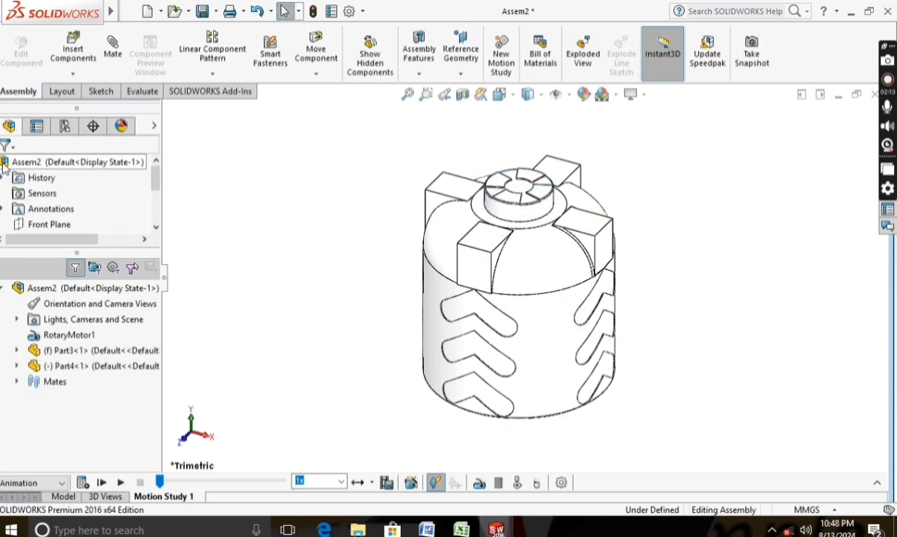
Add a linear motor moving the cap upward from its side face at a constant 10 mm/s, and calculate the motion study
{"action": "left_click", "coordinate": [479, 484]}
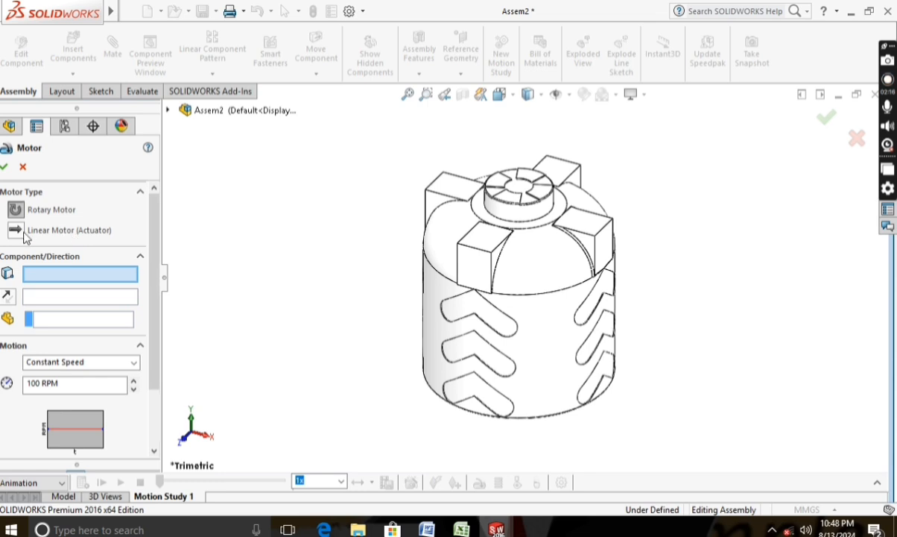
{"action": "left_click", "coordinate": [498, 213]}
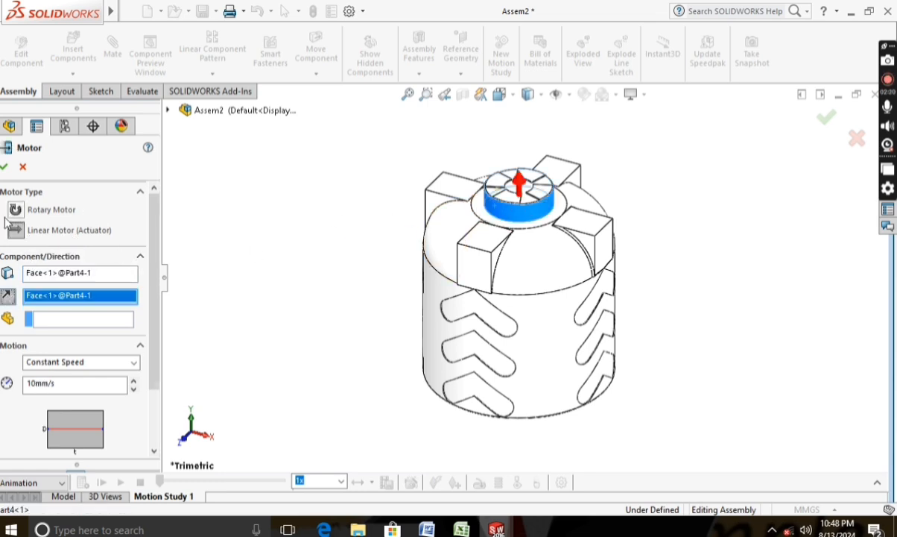
{"action": "left_click", "coordinate": [4, 167]}
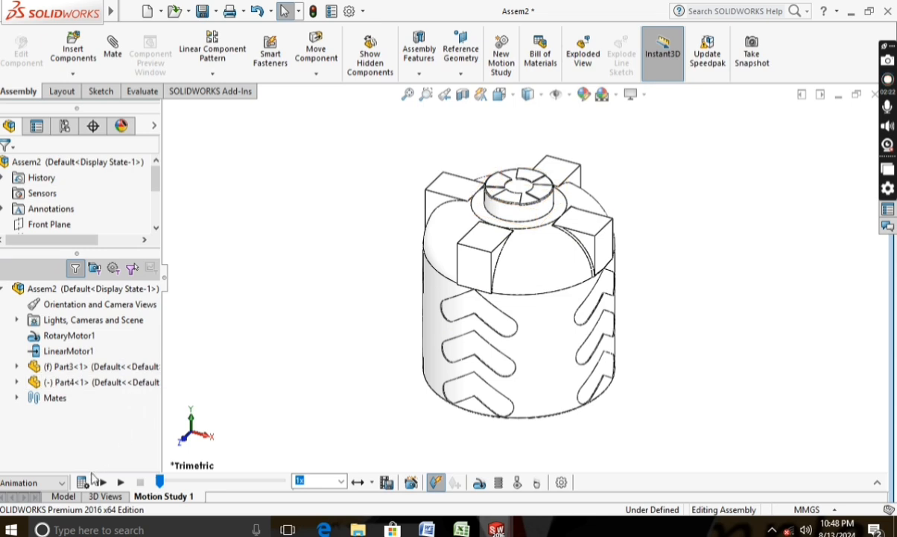
{"action": "left_click", "coordinate": [83, 483]}
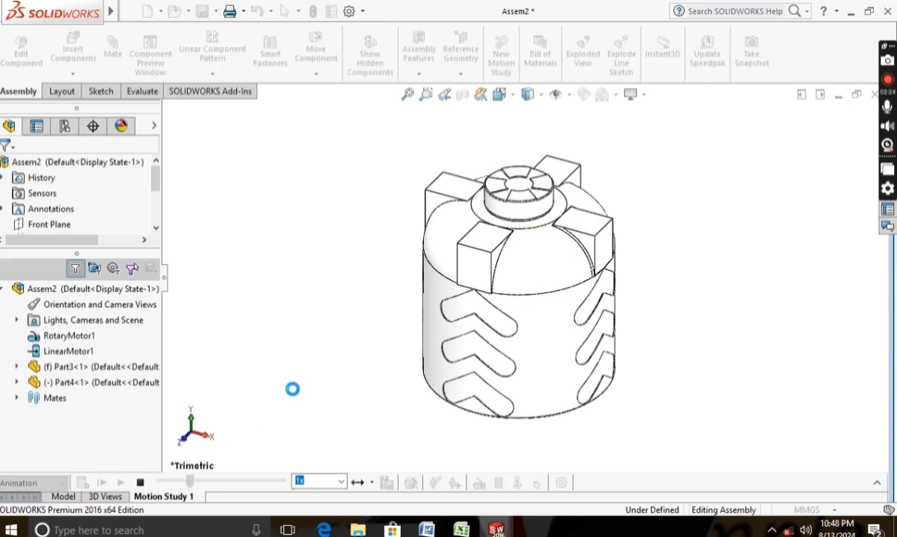